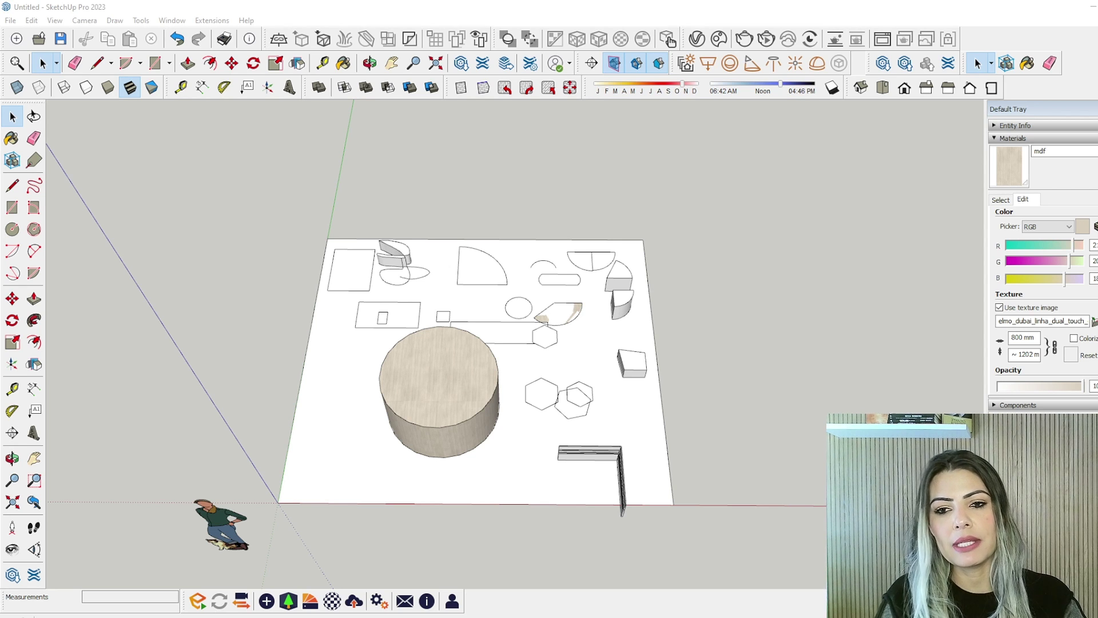
click(530, 468)
scroll(421, 399, down, 1)
scroll(372, 379, up, 2)
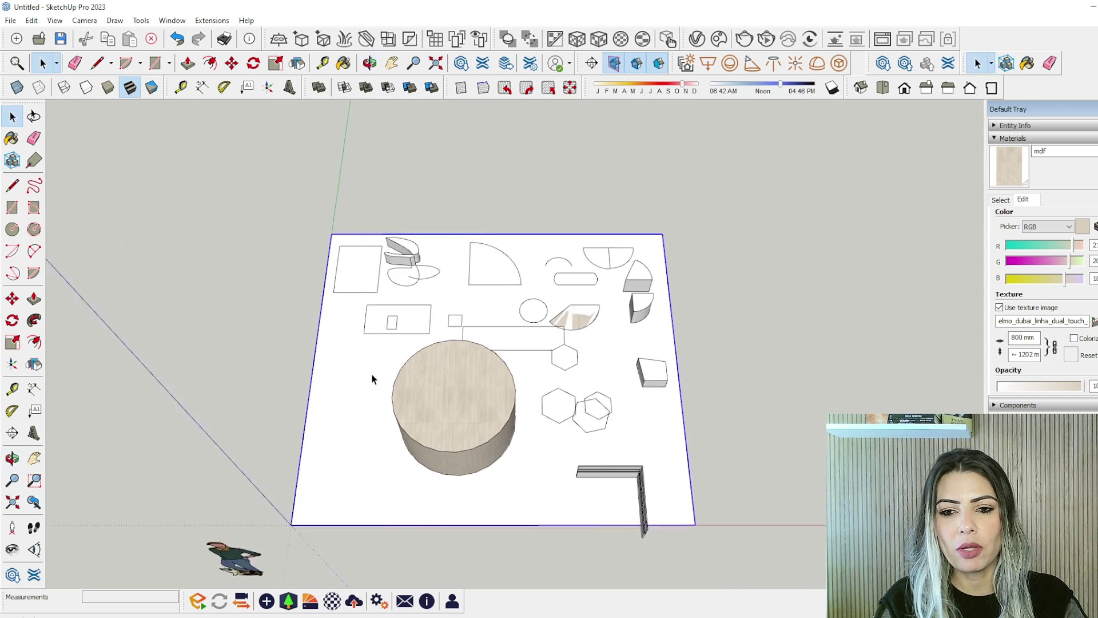
scroll(372, 380, up, 1)
drag(264, 162, 770, 538)
scroll(551, 451, down, 2)
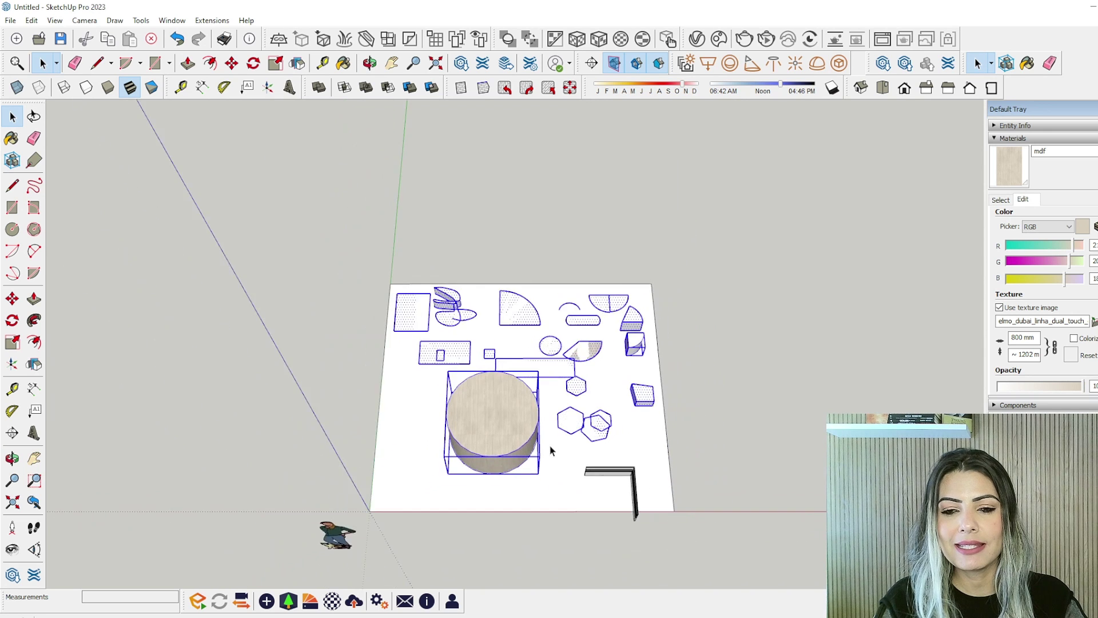
scroll(550, 445, up, 2)
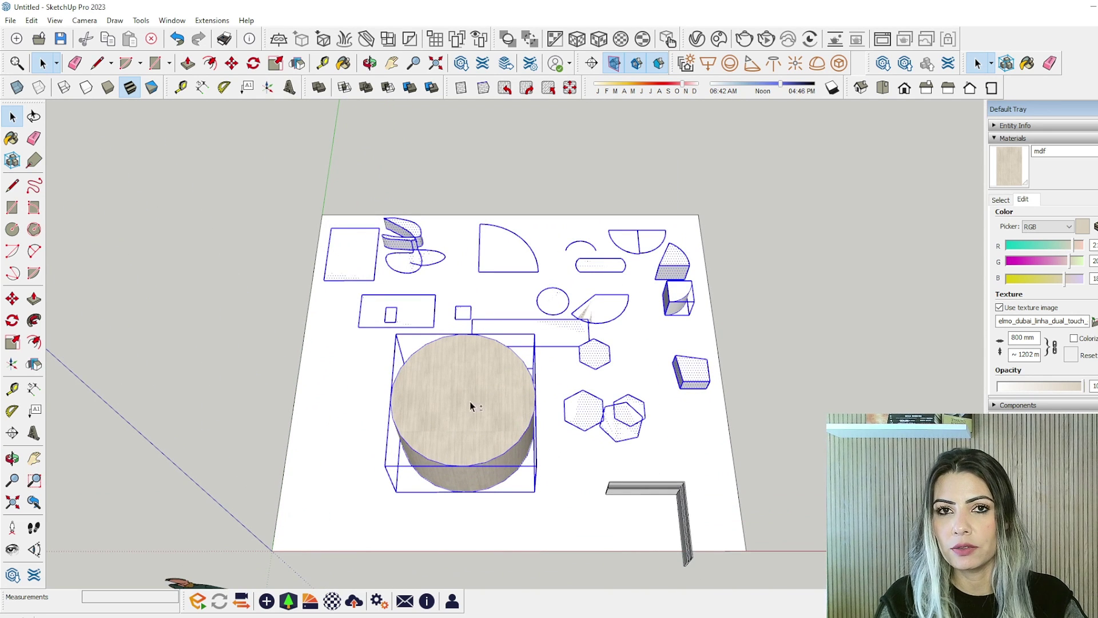
shift+click(464, 418)
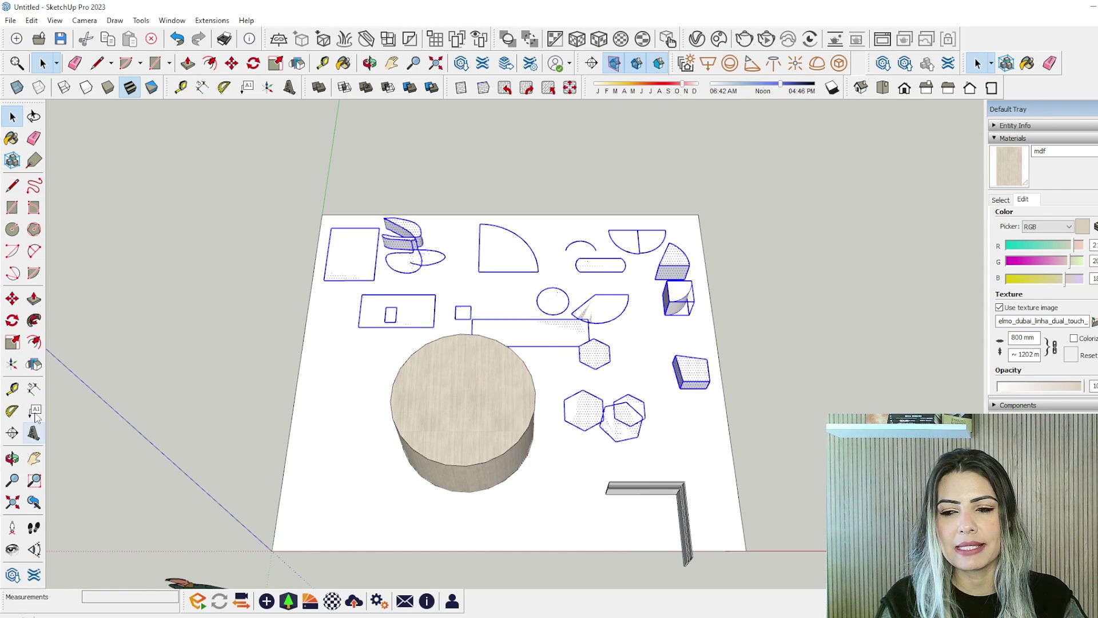
key(Escape)
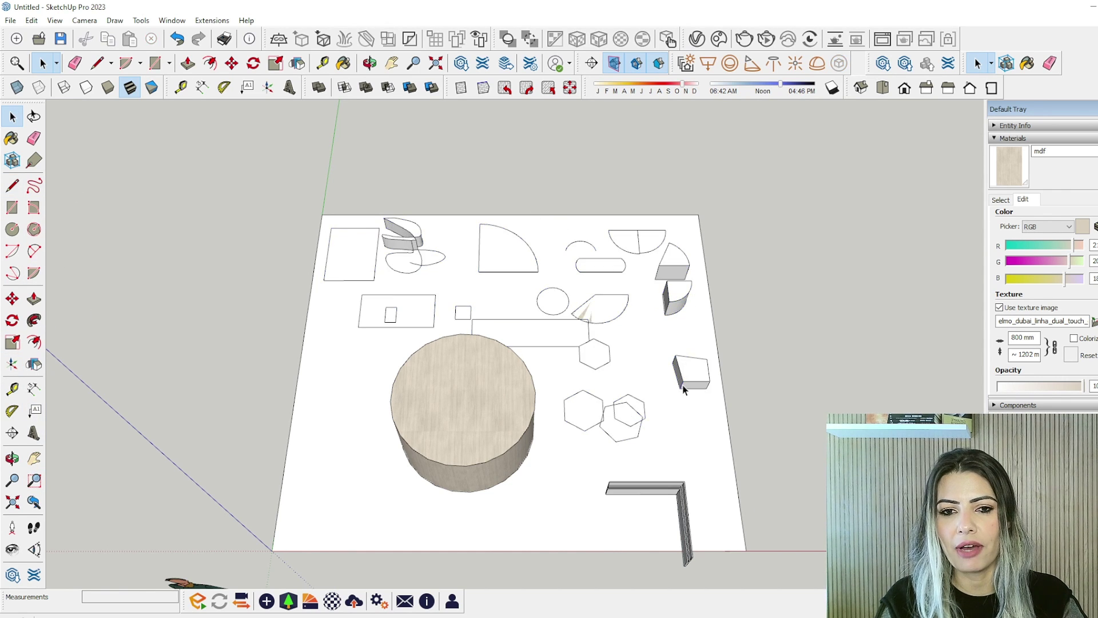
scroll(674, 389, up, 2)
click(719, 348)
scroll(605, 371, down, 3)
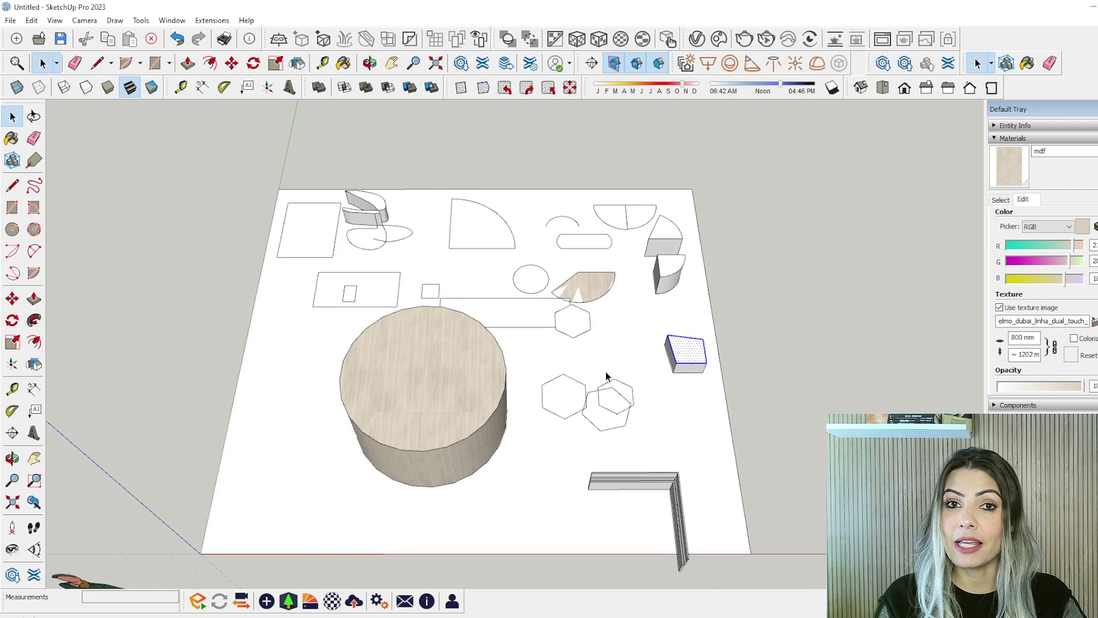
Delete all the drawn shapes and solids on the white base except the wood-textured cylinder
scroll(606, 363, up, 2)
scroll(601, 366, down, 4)
mouse_move(269, 201)
mouse_down()
mouse_move(540, 255)
mouse_move(684, 500)
mouse_up()
shift+click(480, 382)
key(Delete)
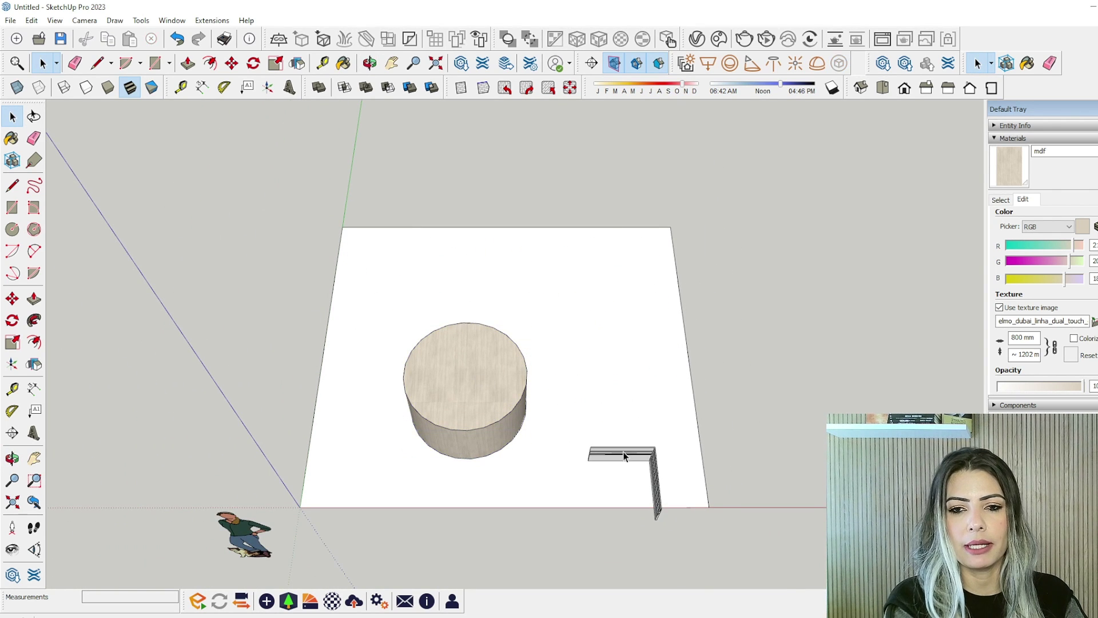
Move the wood-textured cylinder about 684 mm toward the middle of the white base and deselect it
click(493, 369)
middle_drag(493, 369, 533, 405)
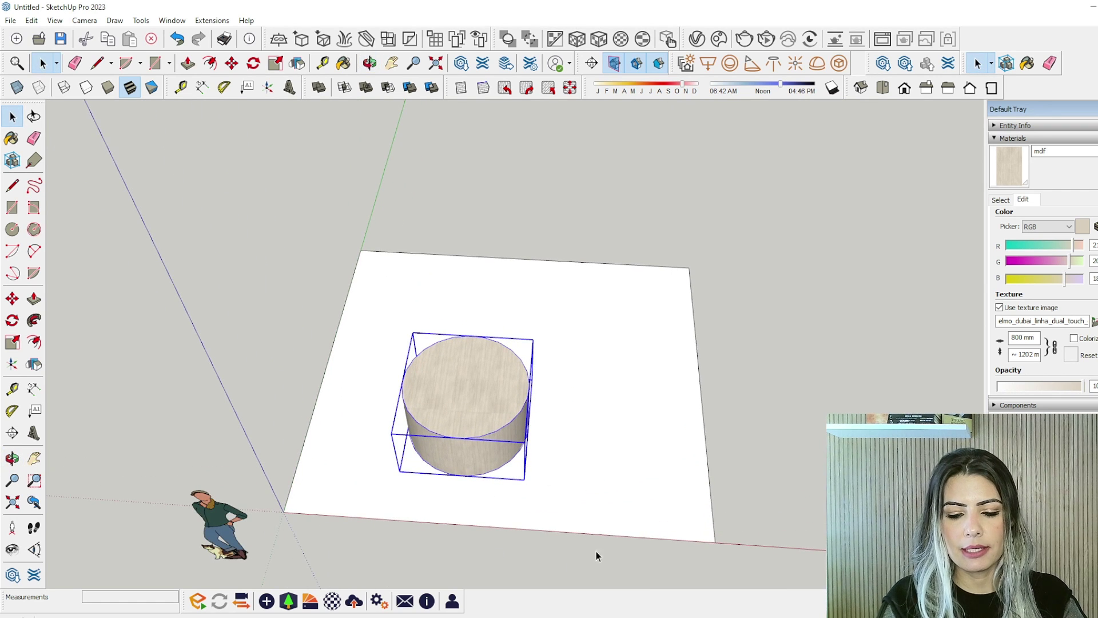
key(m)
click(595, 426)
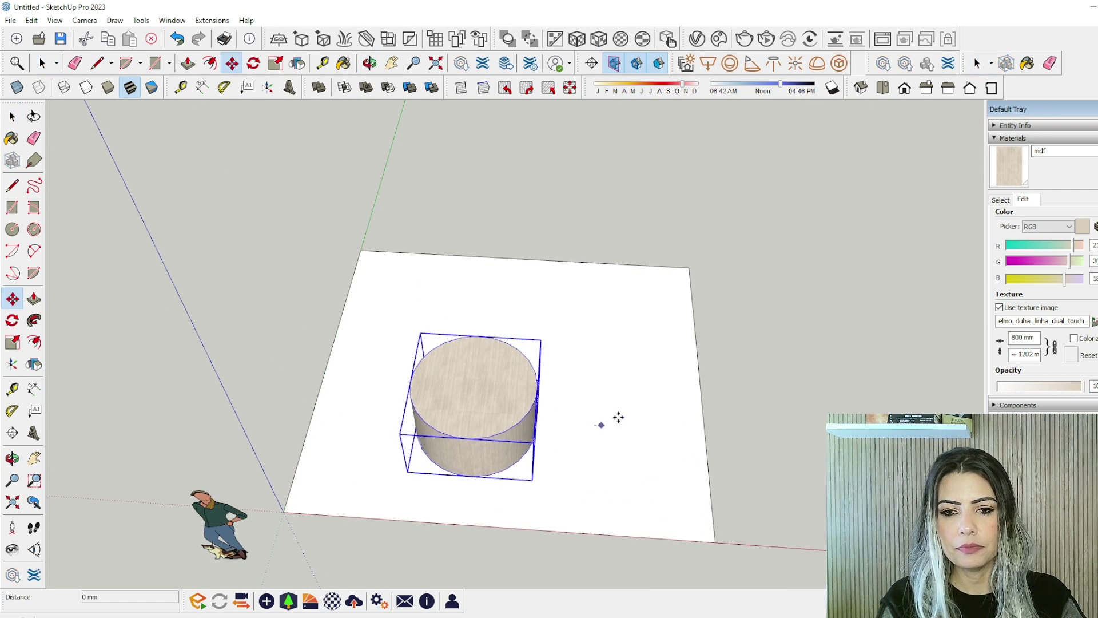
click(643, 415)
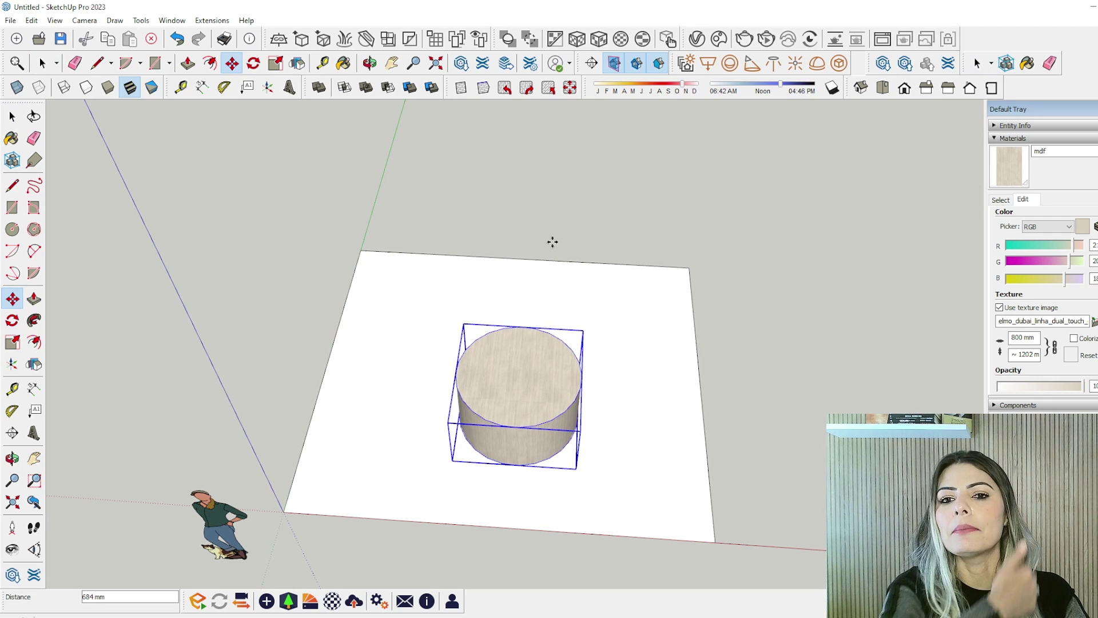
key(ctrl+t)
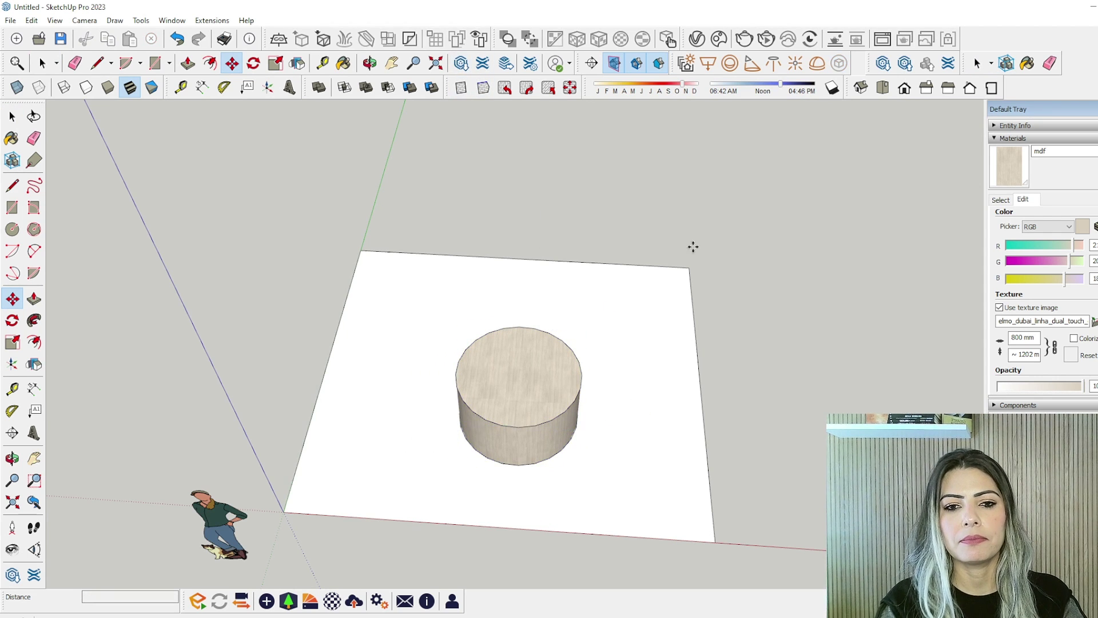
key(space)
Open 3D Warehouse and search all categories for "sofa"
click(462, 64)
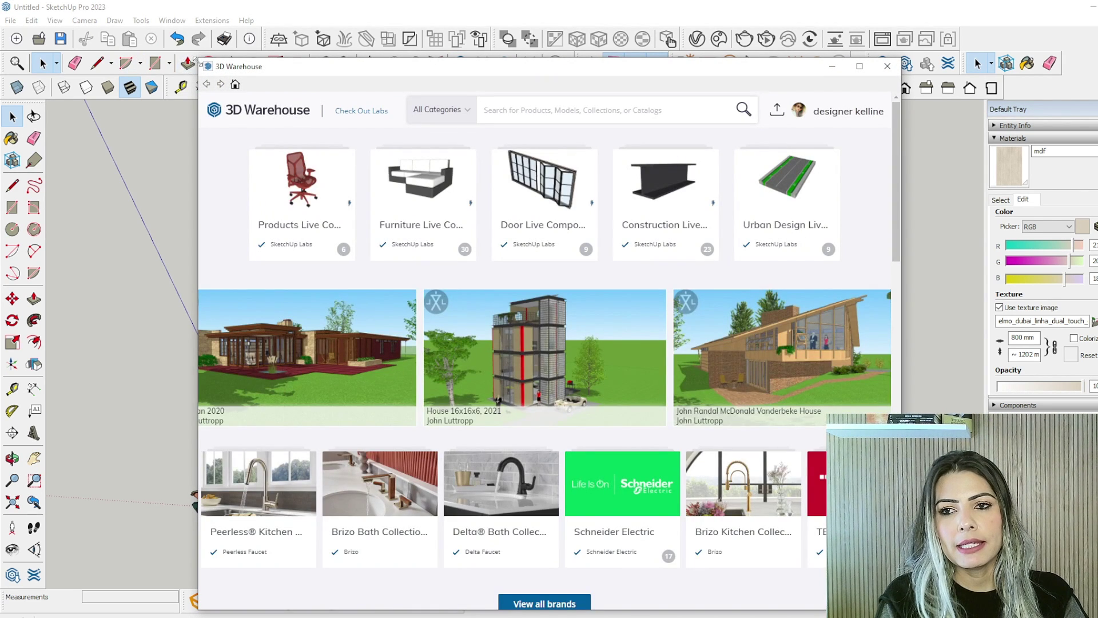
drag(198, 61, 158, 58)
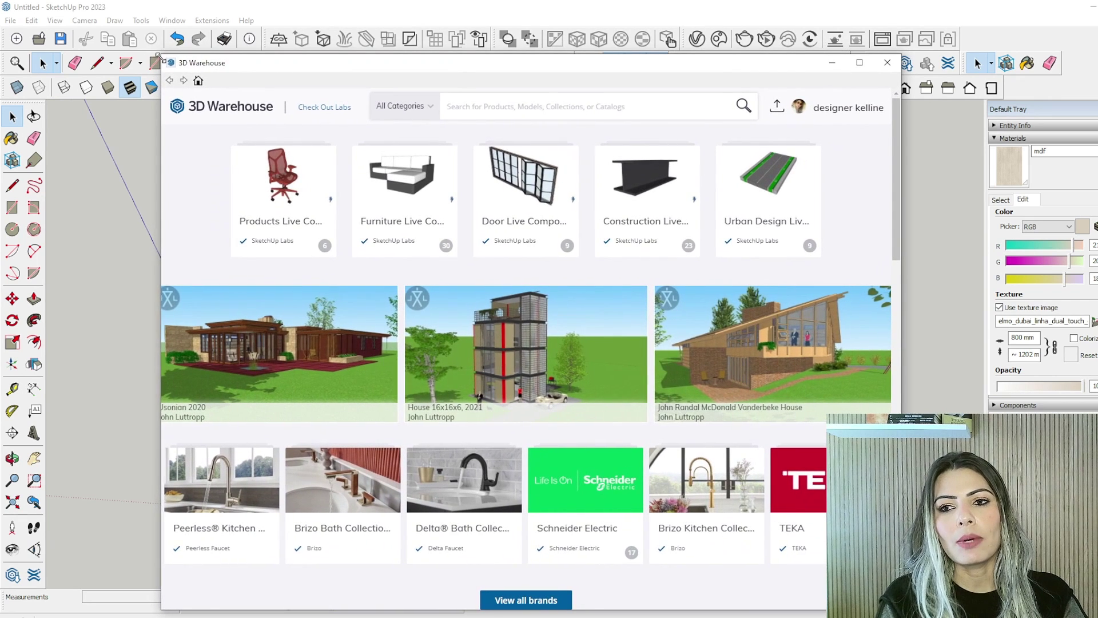
drag(467, 64, 498, 64)
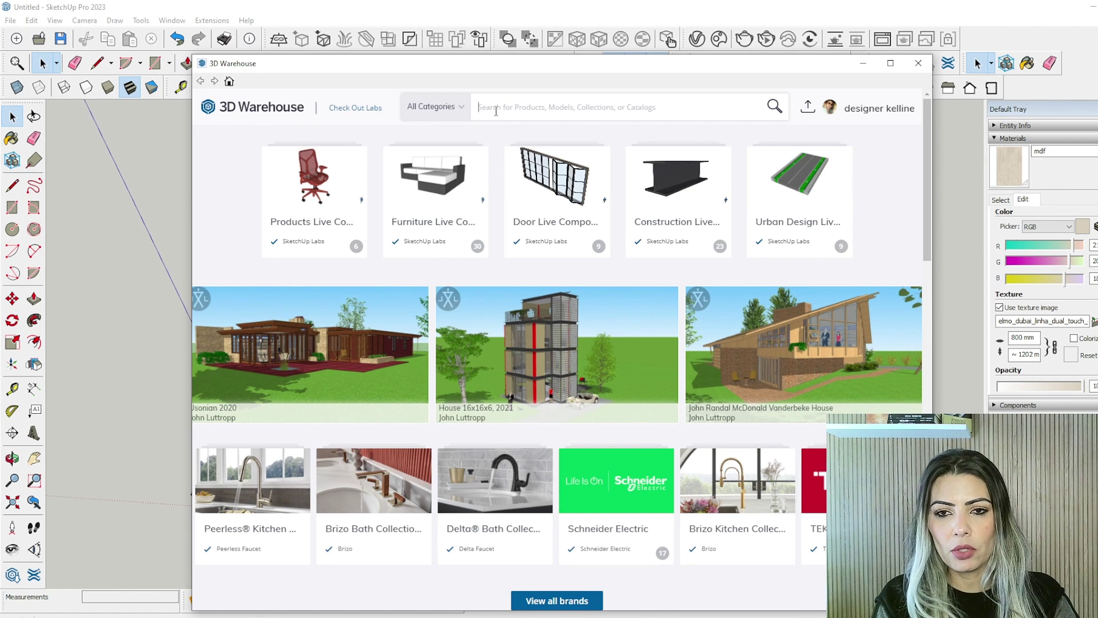
text(sofa)
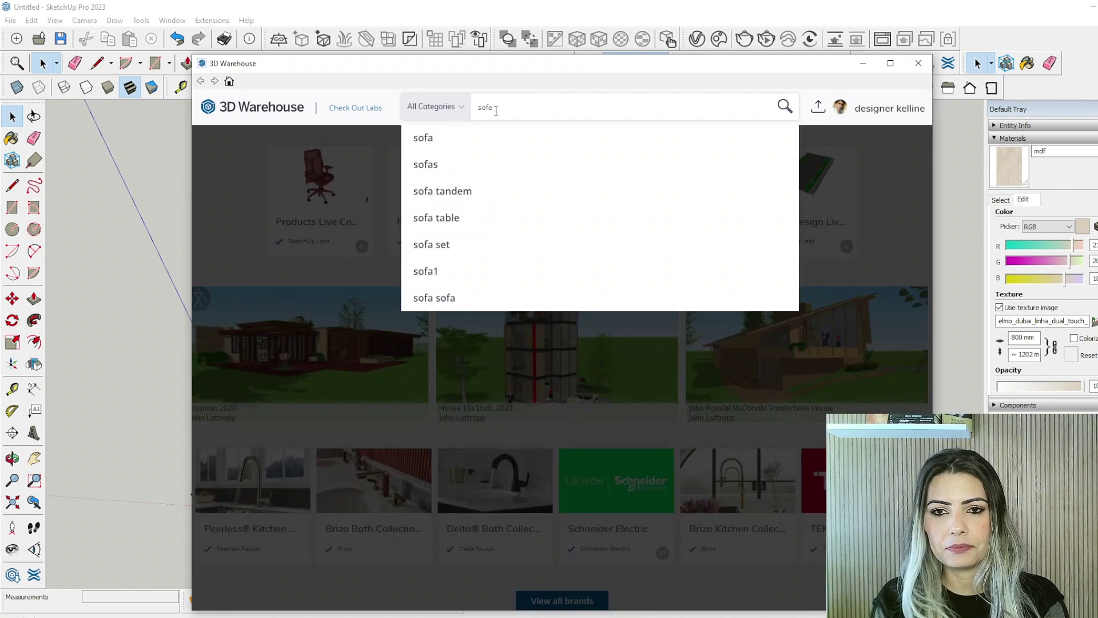
key(Return)
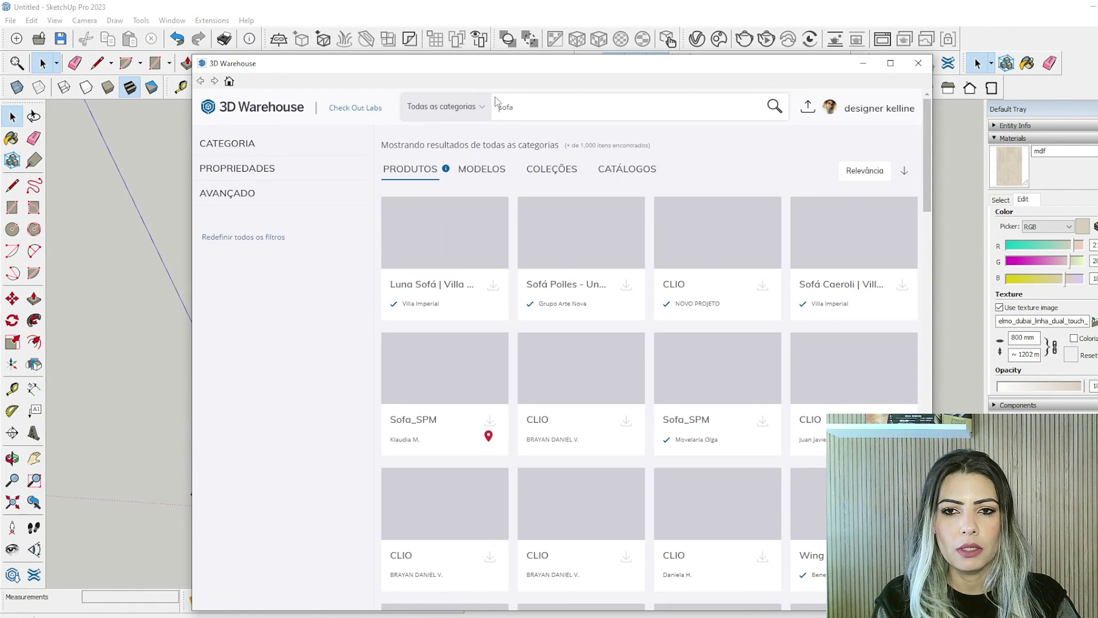
View the 3D Warehouse account options for the signed-in profile and close them
mouse_move(912, 105)
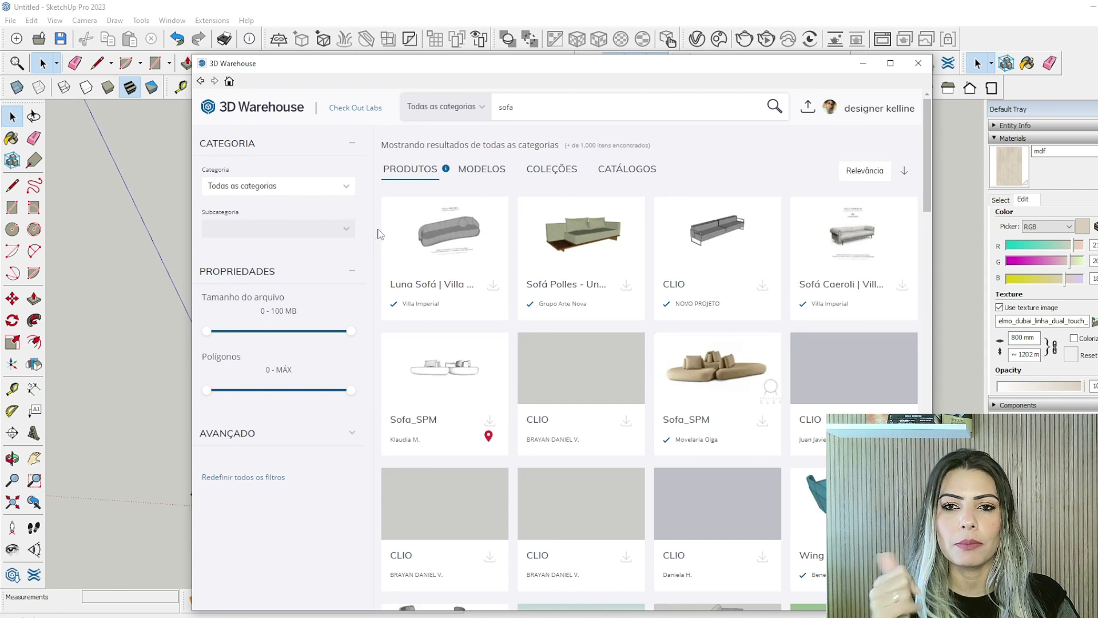
click(847, 112)
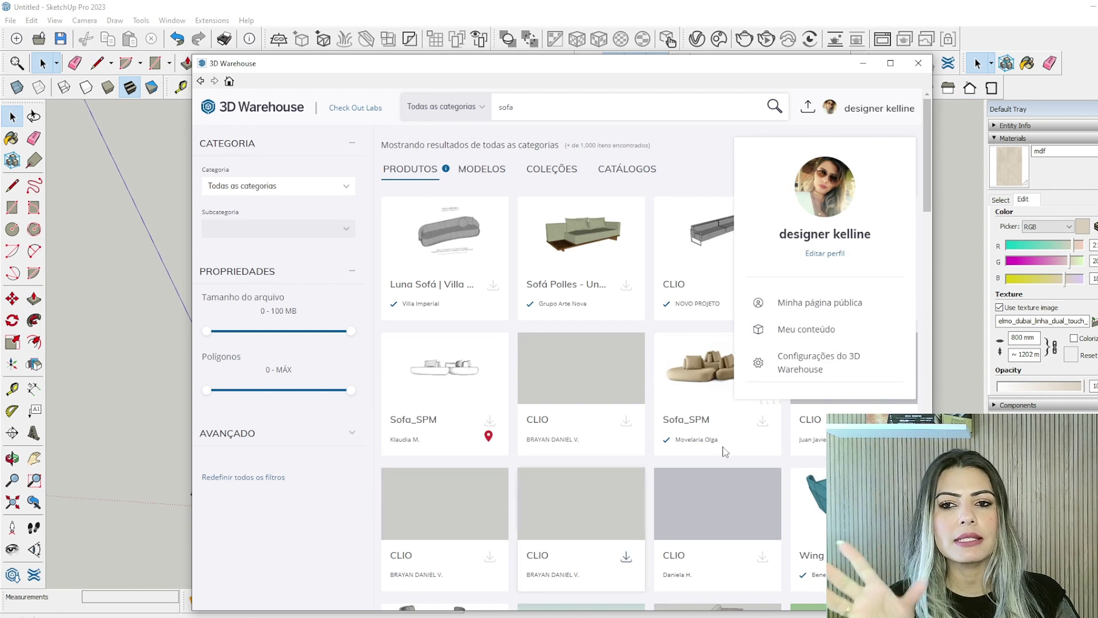
click(873, 118)
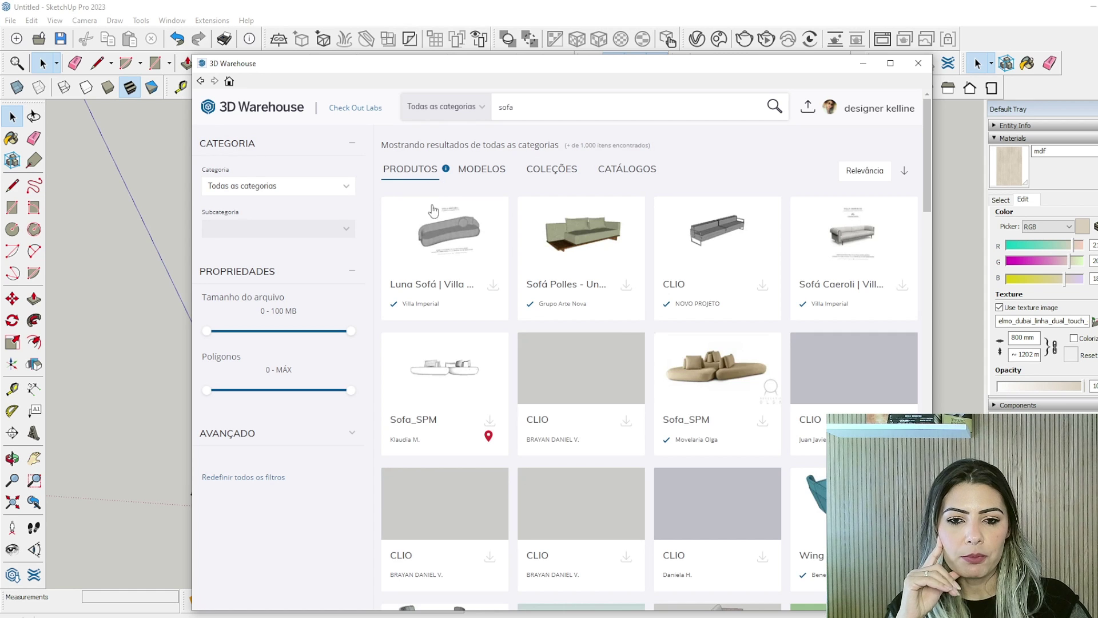
Browse the product results of the sofa search and return to the start of the list
scroll(631, 340, down, 10)
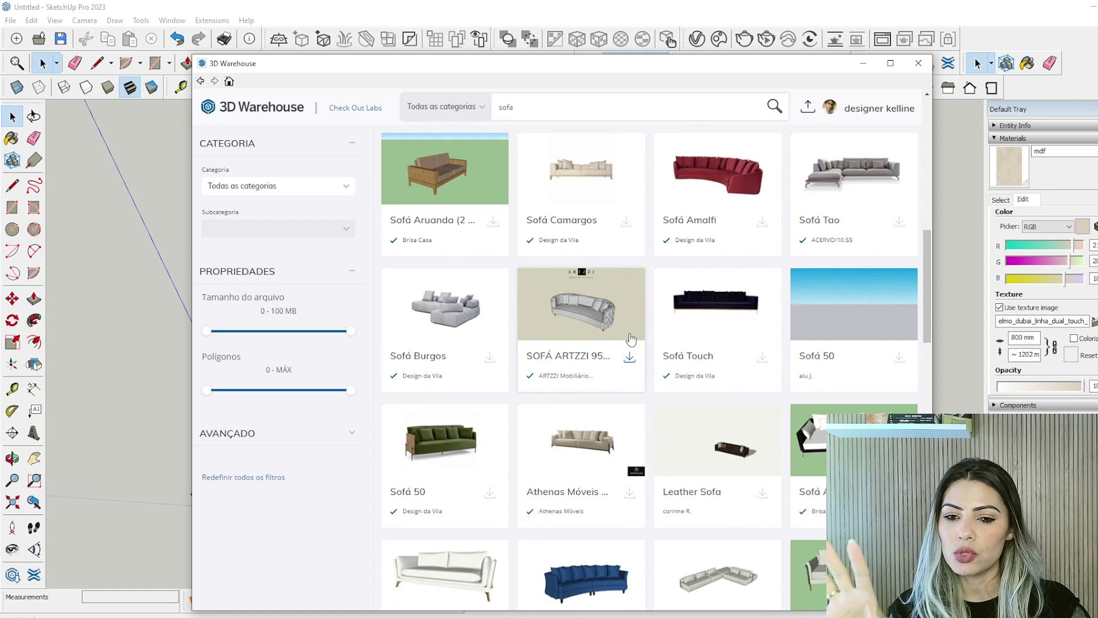
scroll(631, 340, down, 8)
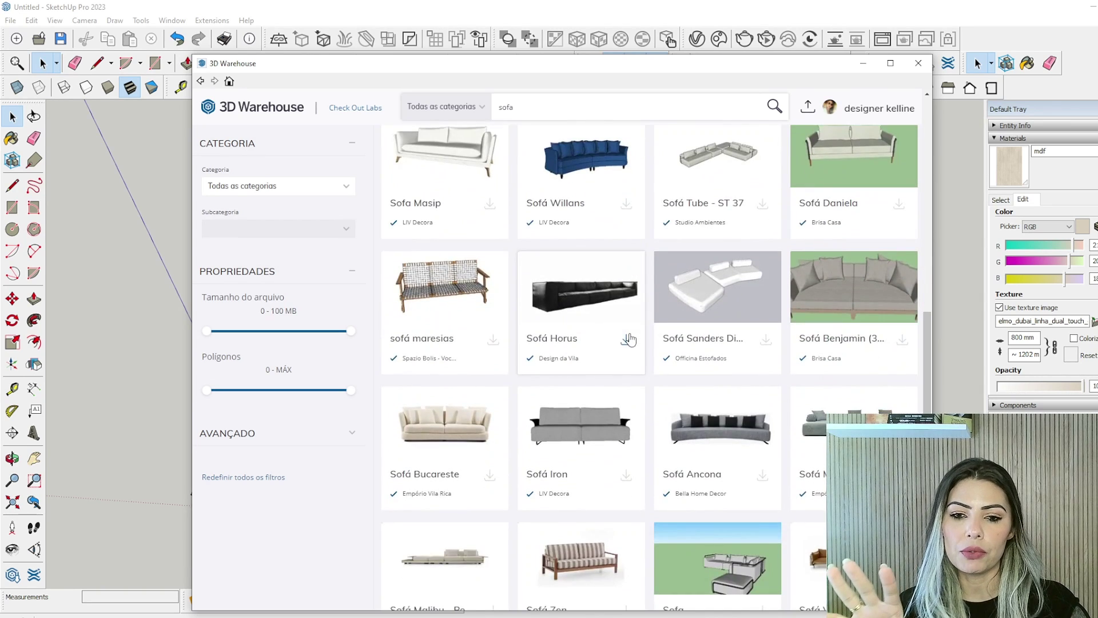
scroll(629, 340, up, 18)
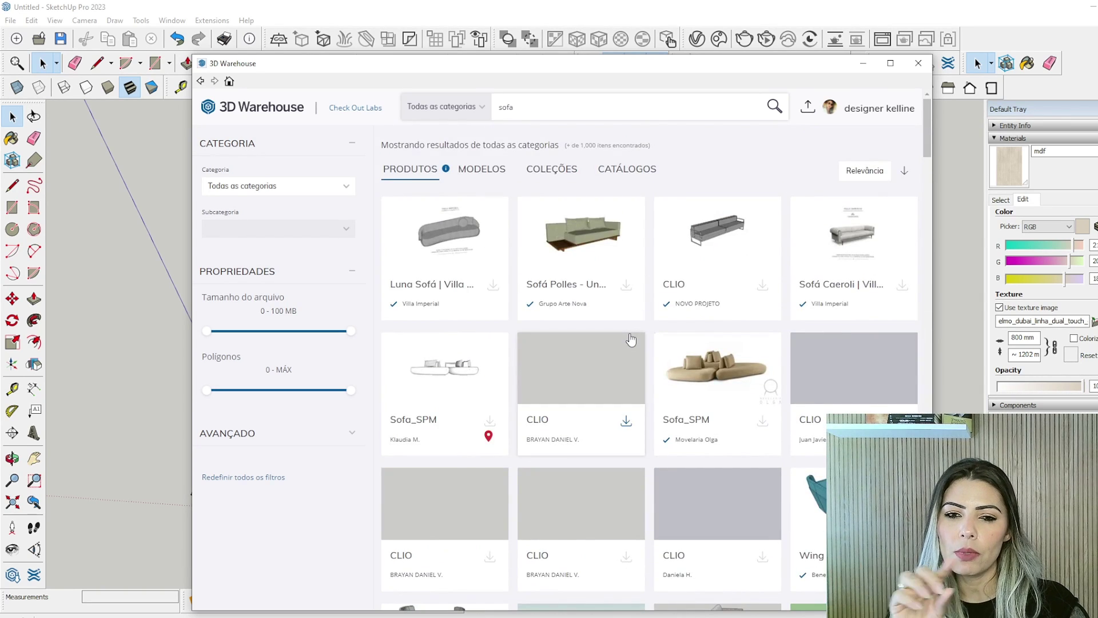
scroll(631, 340, down, 6)
scroll(631, 339, up, 6)
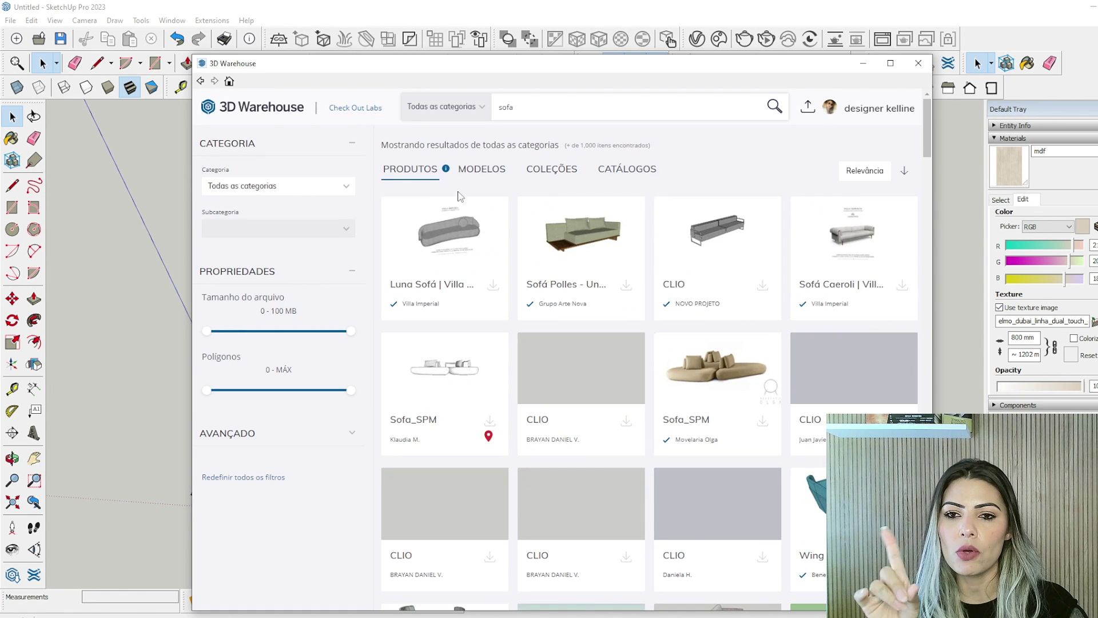
Show the models (Modelos) for the sofa search and sort them by likes (Curtidas)
click(480, 177)
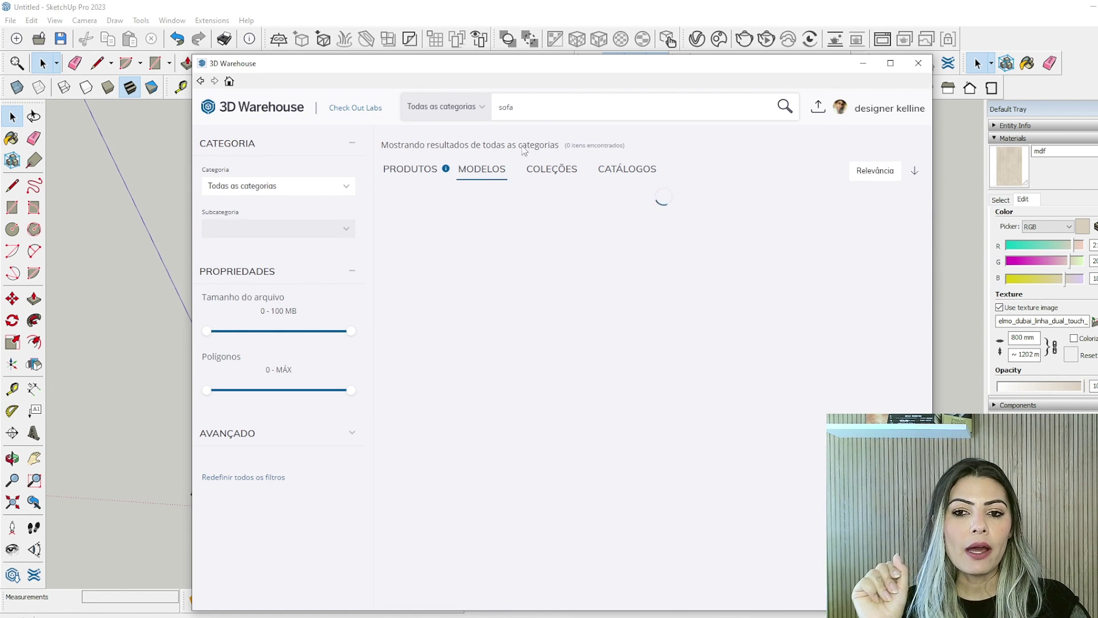
click(865, 171)
click(826, 238)
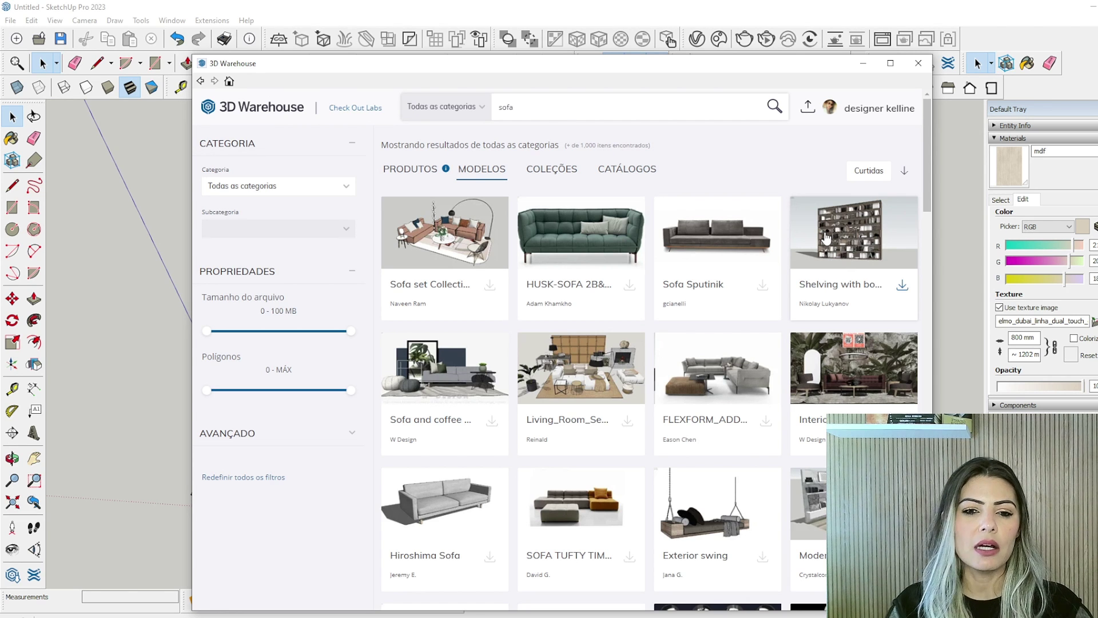
Look through the sofa models sorted by likes and switch the results to collections (Coleções)
scroll(697, 357, down, 7)
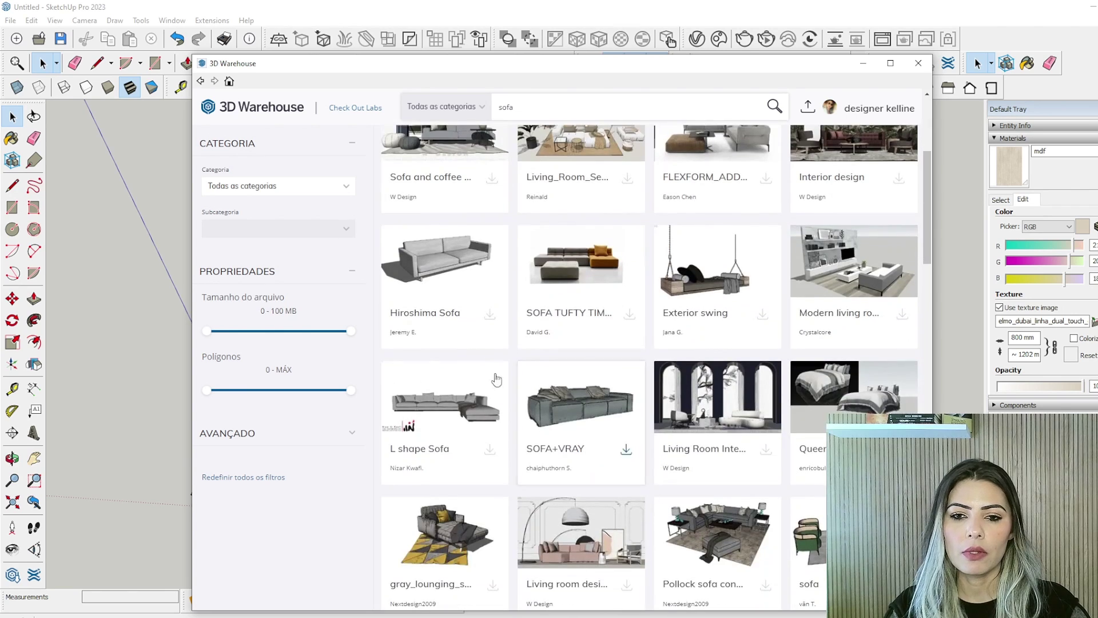
scroll(715, 393, down, 8)
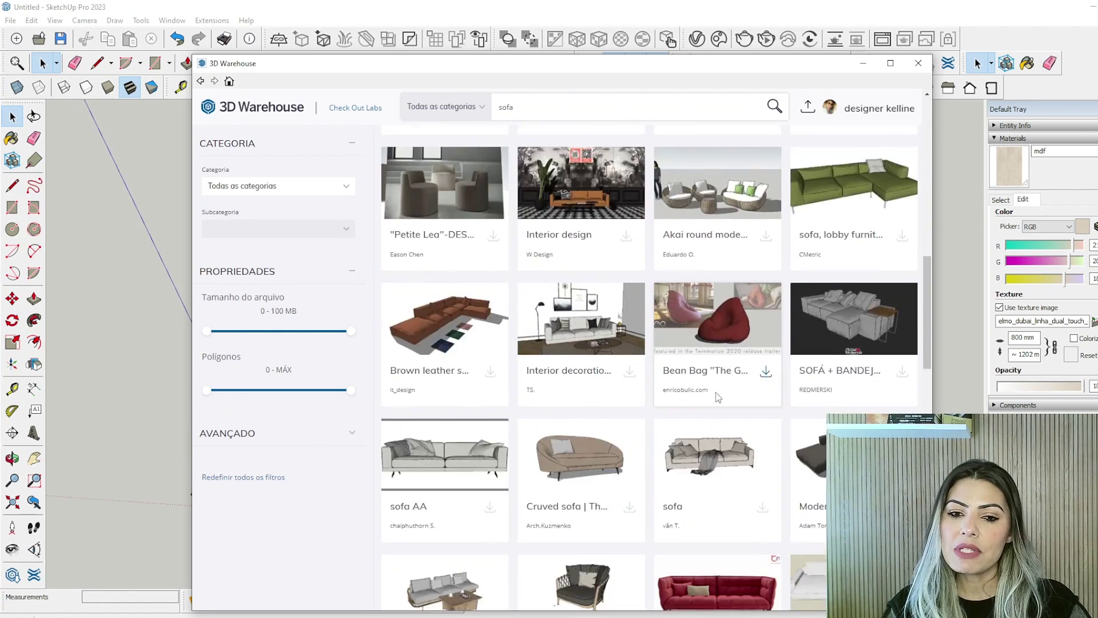
scroll(717, 396, down, 8)
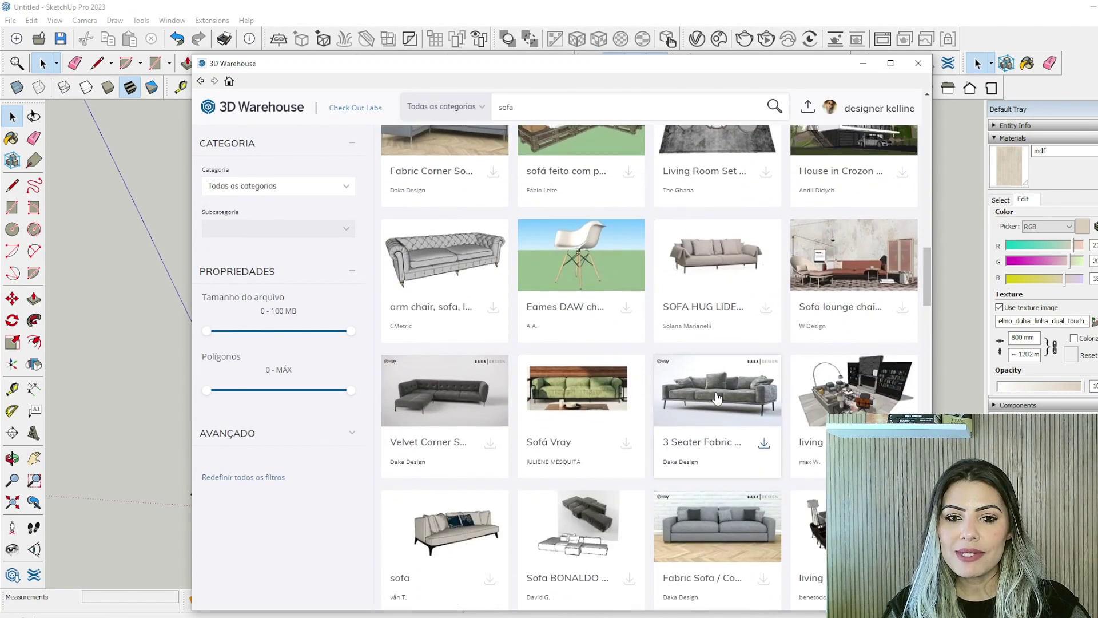
scroll(716, 397, down, 1)
scroll(706, 371, up, 3)
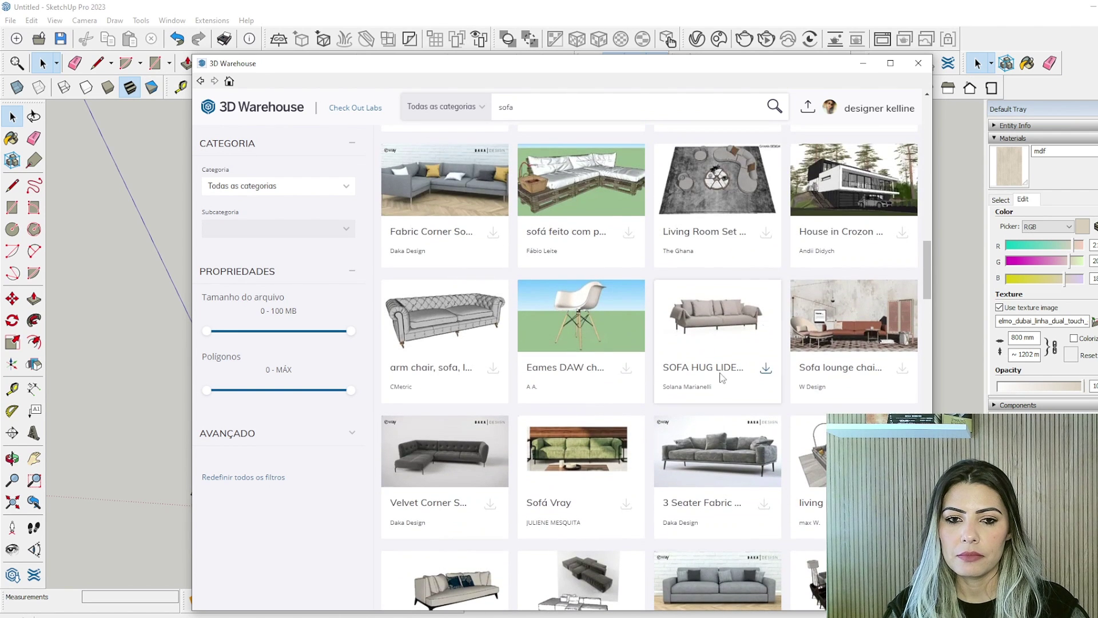
scroll(486, 466, down, 3)
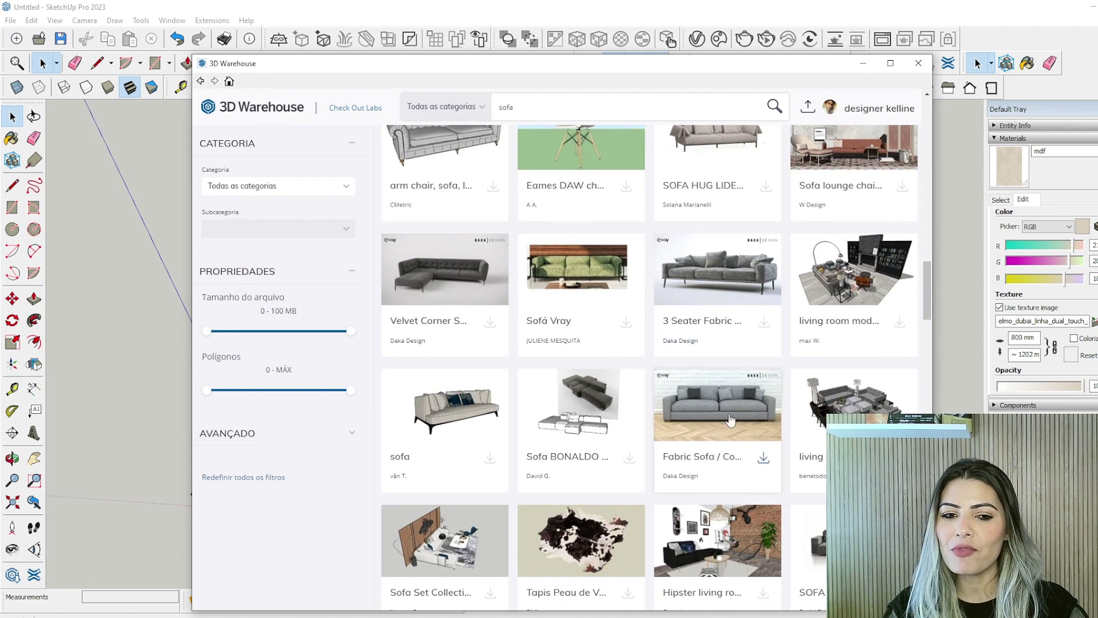
scroll(679, 406, down, 1)
scroll(679, 407, down, 3)
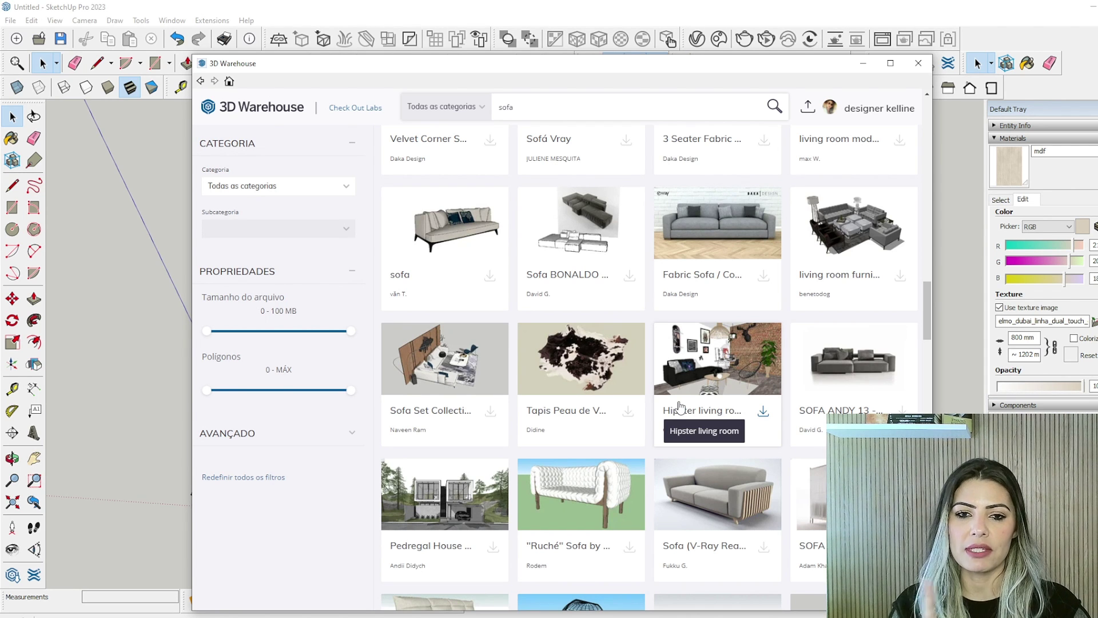
scroll(680, 406, down, 10)
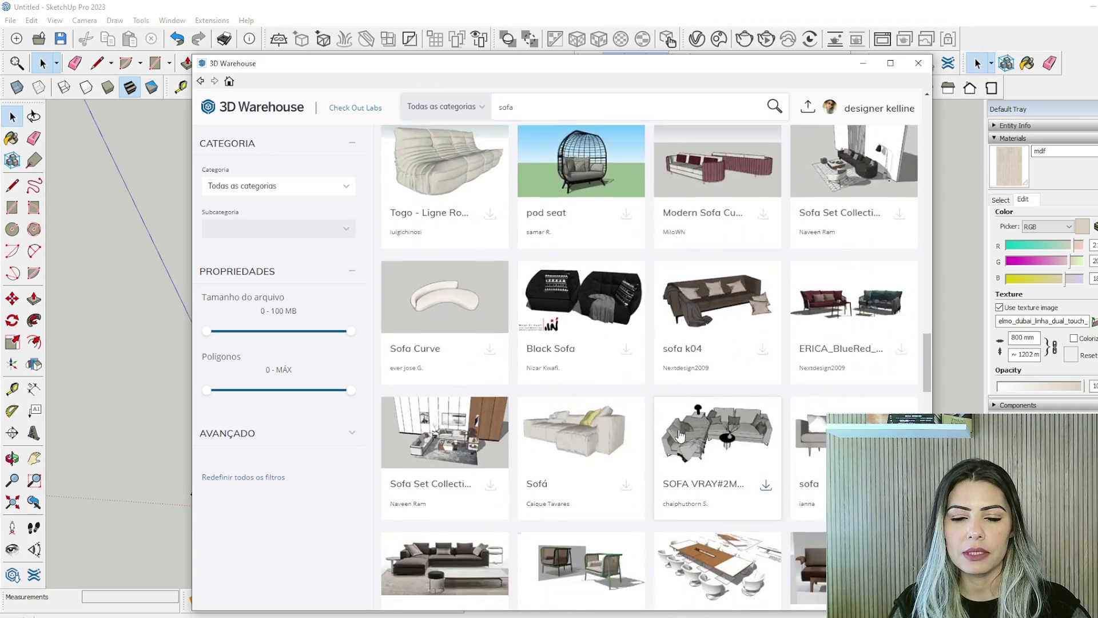
scroll(680, 435, down, 13)
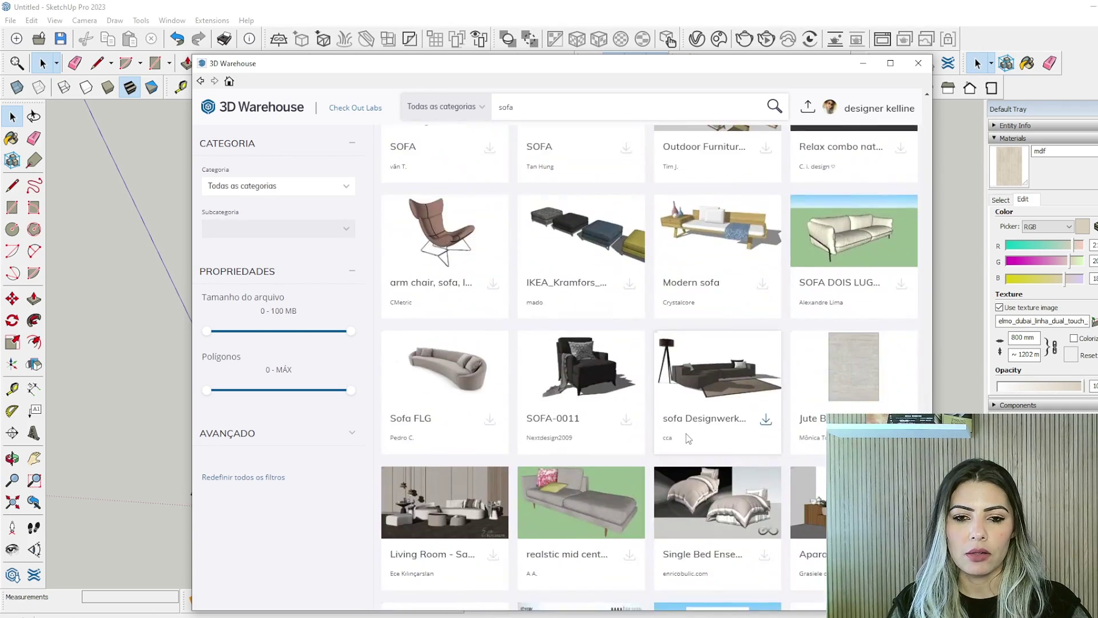
scroll(686, 438, up, 10)
scroll(686, 434, up, 15)
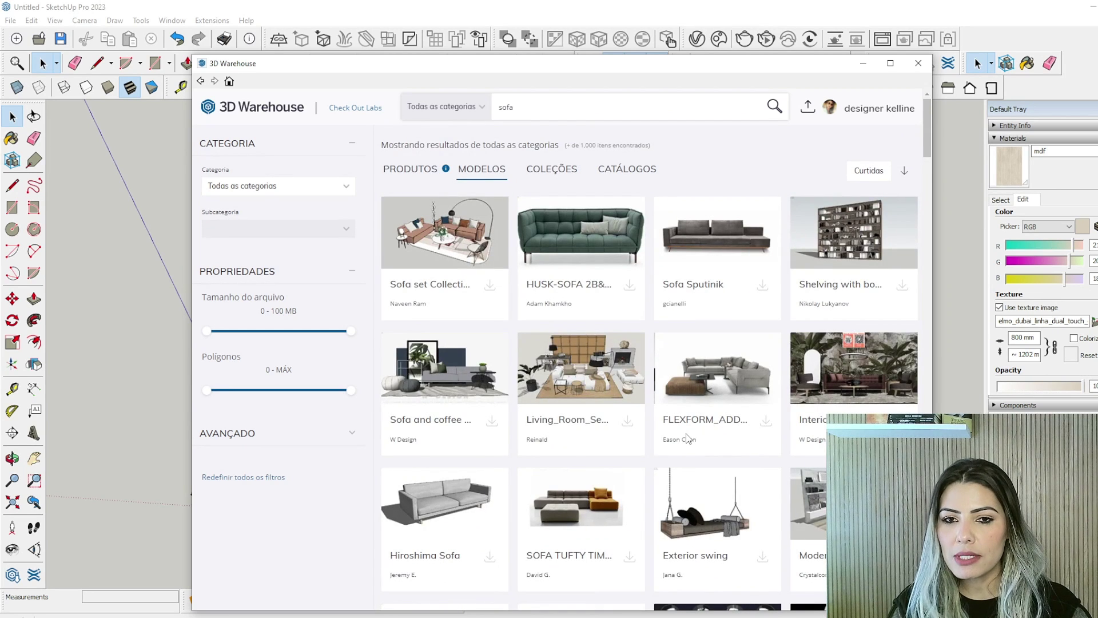
click(552, 171)
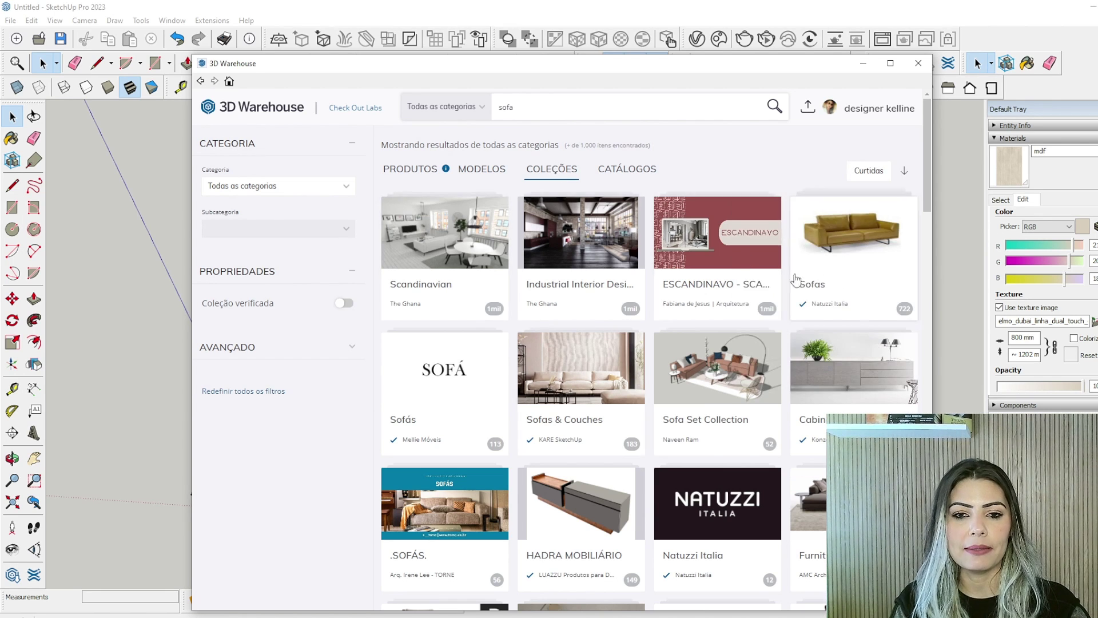
Open the ESCANDINAVO - SCANDINAVIAN collection and look through the models on its author's profile
click(685, 252)
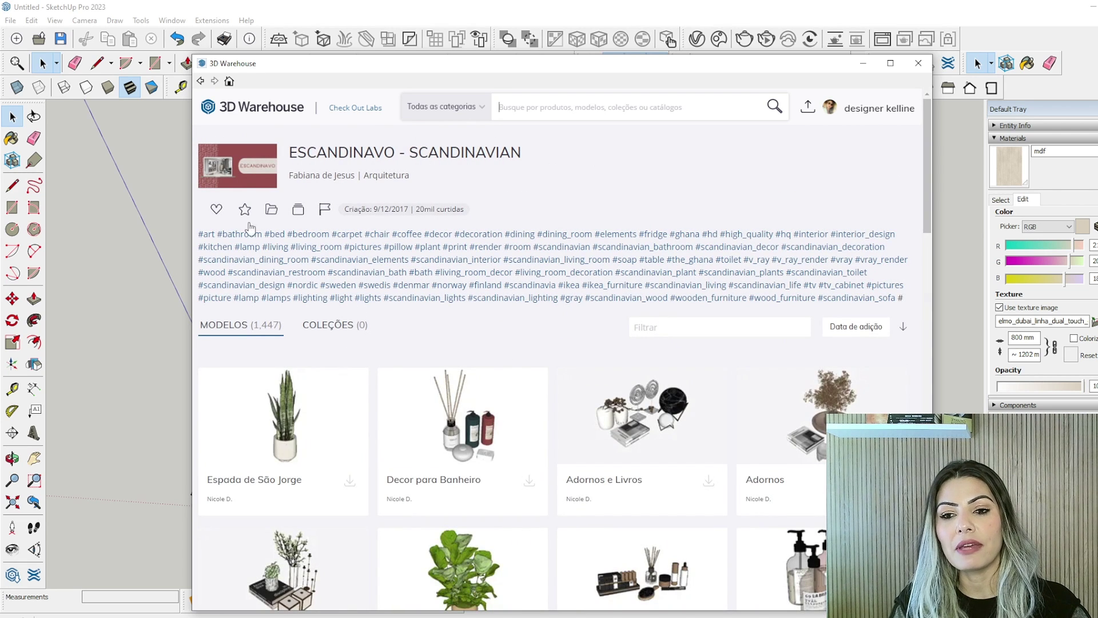
click(319, 181)
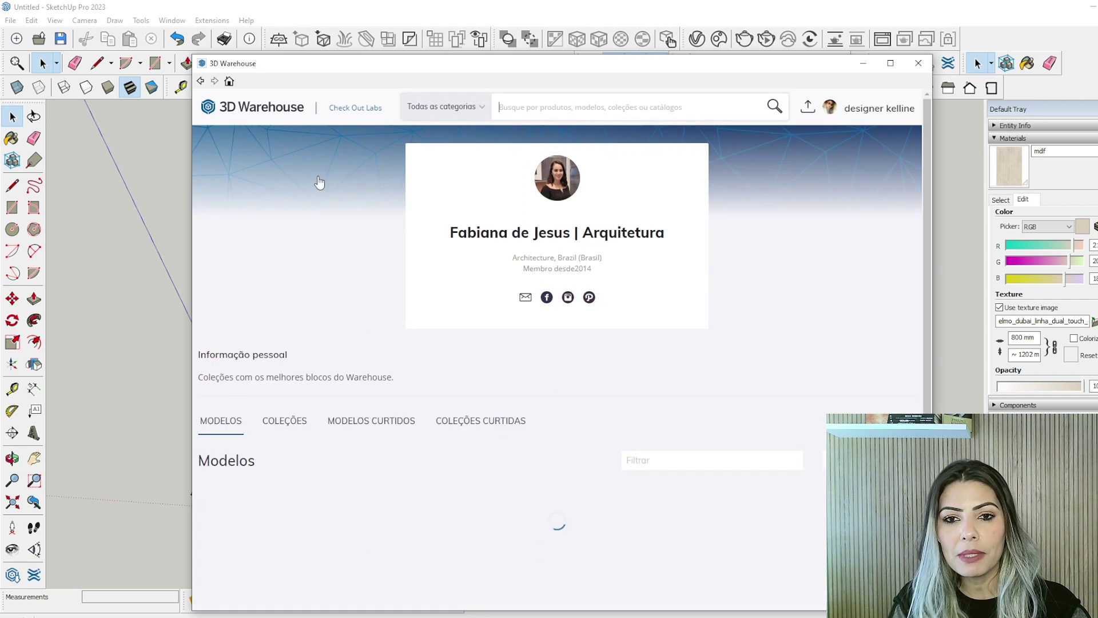
scroll(691, 253, down, 5)
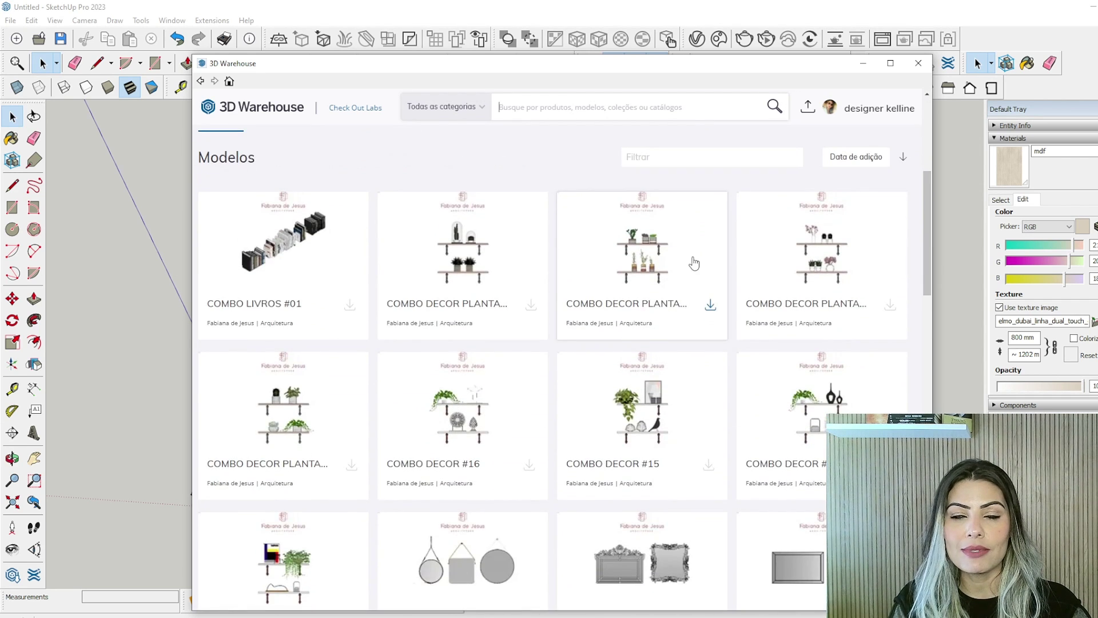
Show the author's liked models (Modelos Curtidos), switch to the liked collections (Coleções Curtidas) and look through them
scroll(416, 289, up, 4)
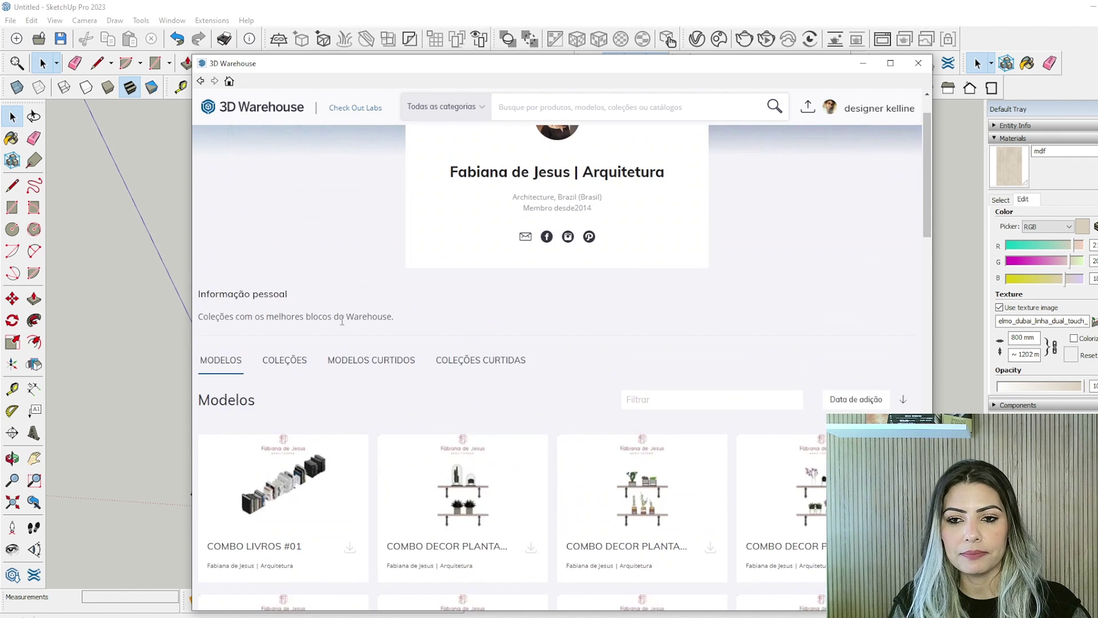
click(397, 359)
click(483, 359)
scroll(670, 311, down, 7)
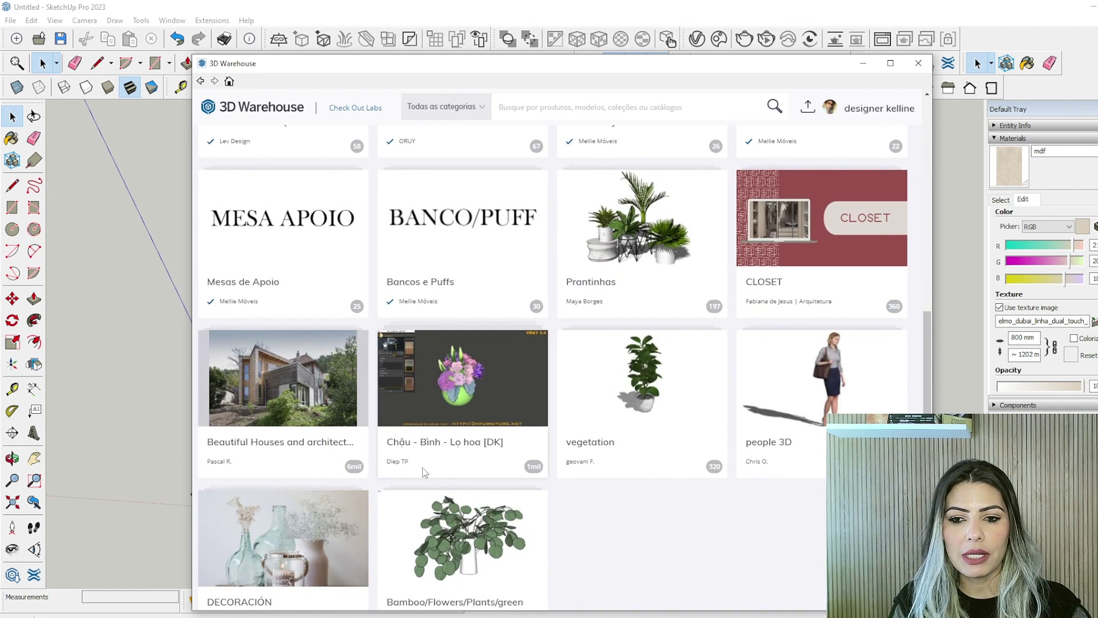
scroll(295, 469, down, 1)
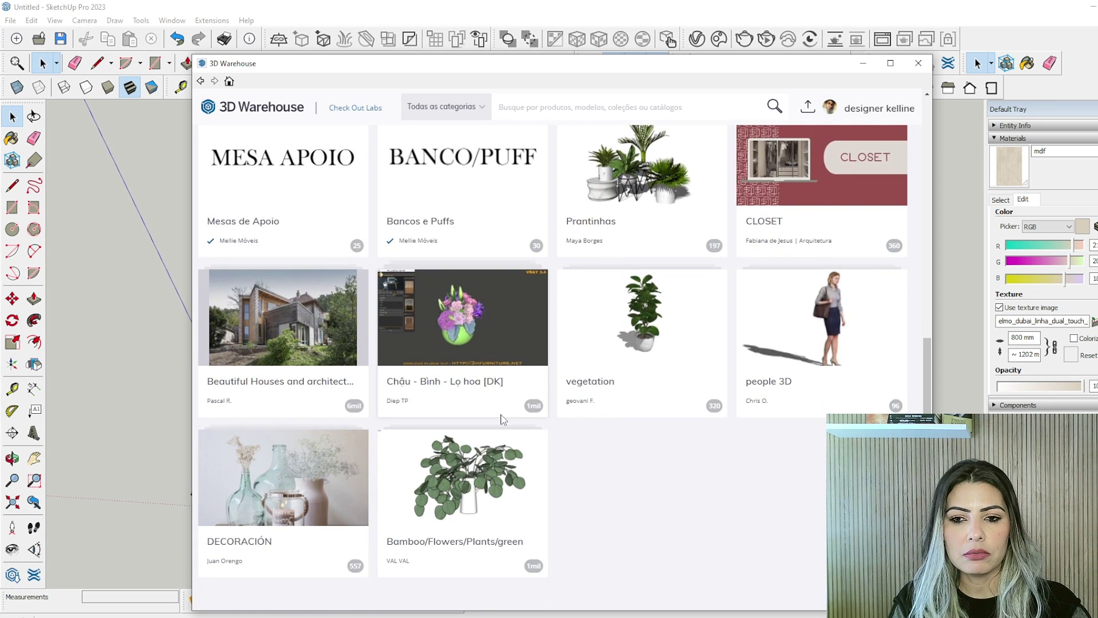
scroll(466, 304, up, 8)
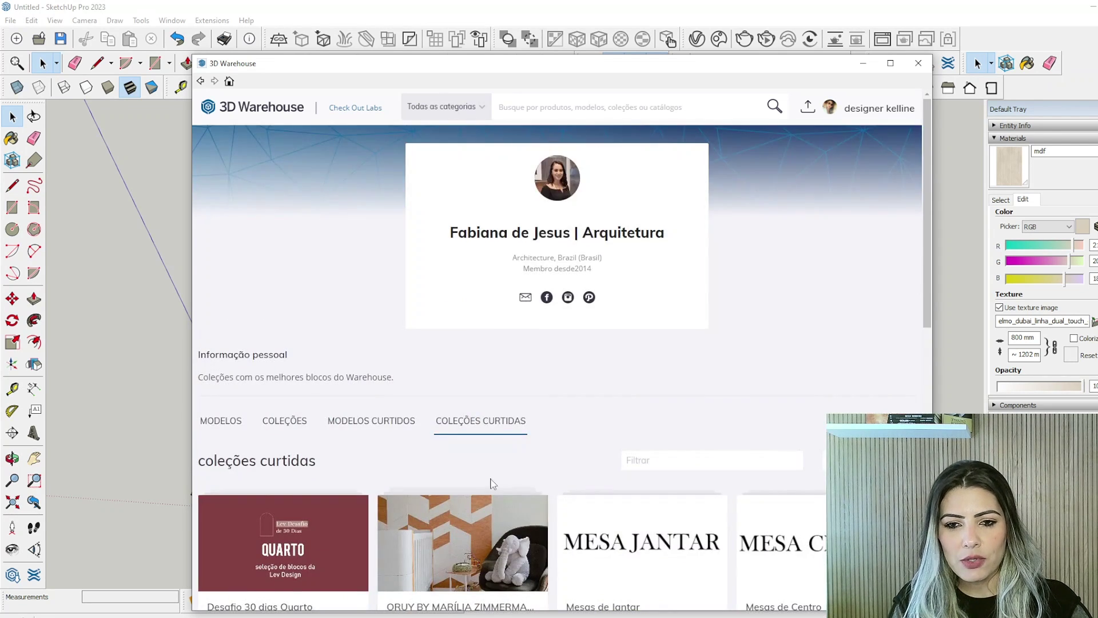
scroll(501, 365, down, 2)
scroll(520, 341, down, 3)
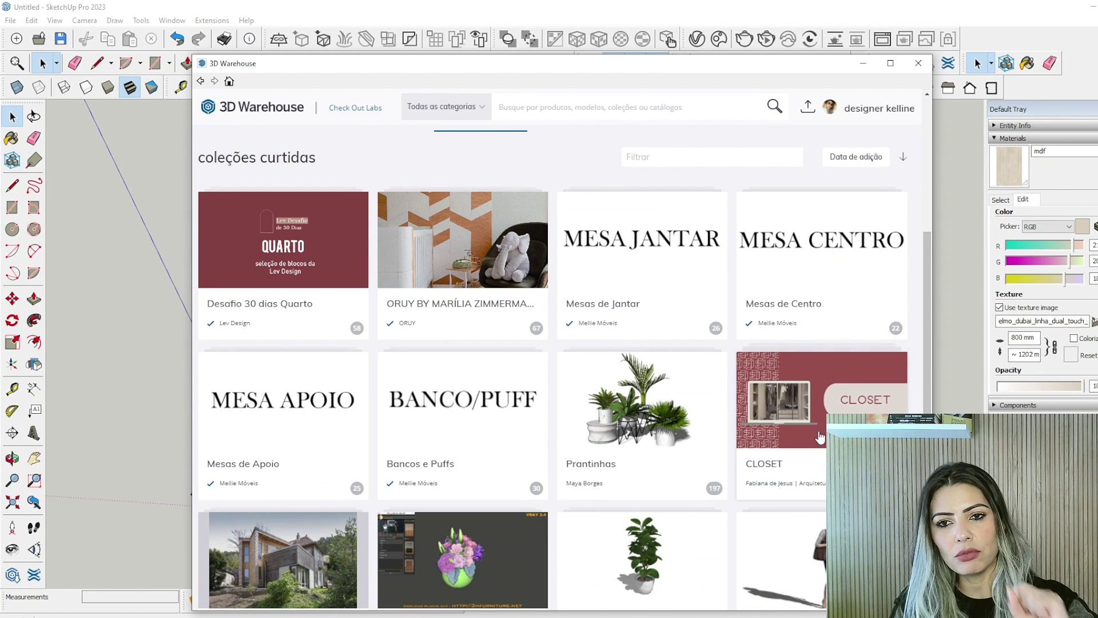
Browse the author's own collections (Coleções) on the profile and return to the start of the list
scroll(273, 429, up, 5)
click(272, 423)
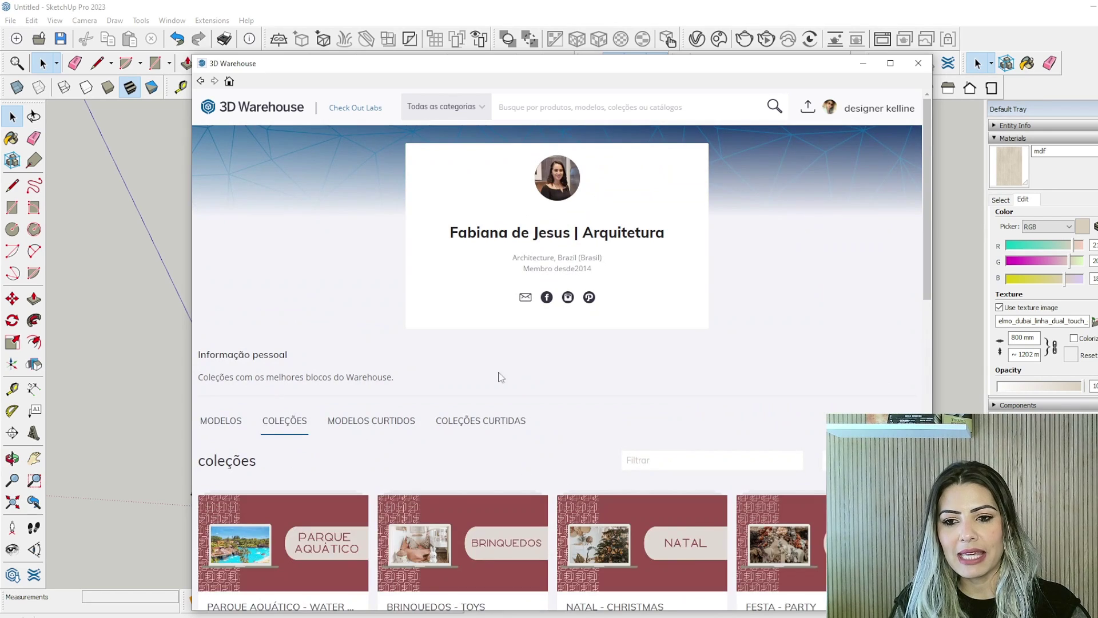
scroll(572, 412, down, 4)
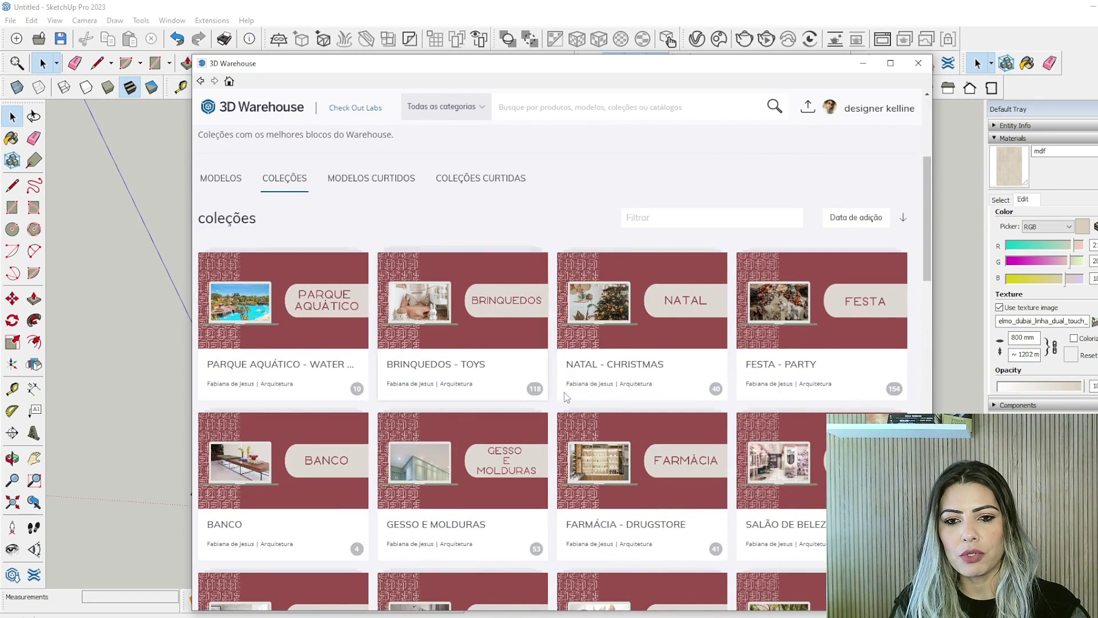
scroll(682, 392, down, 5)
scroll(684, 390, down, 10)
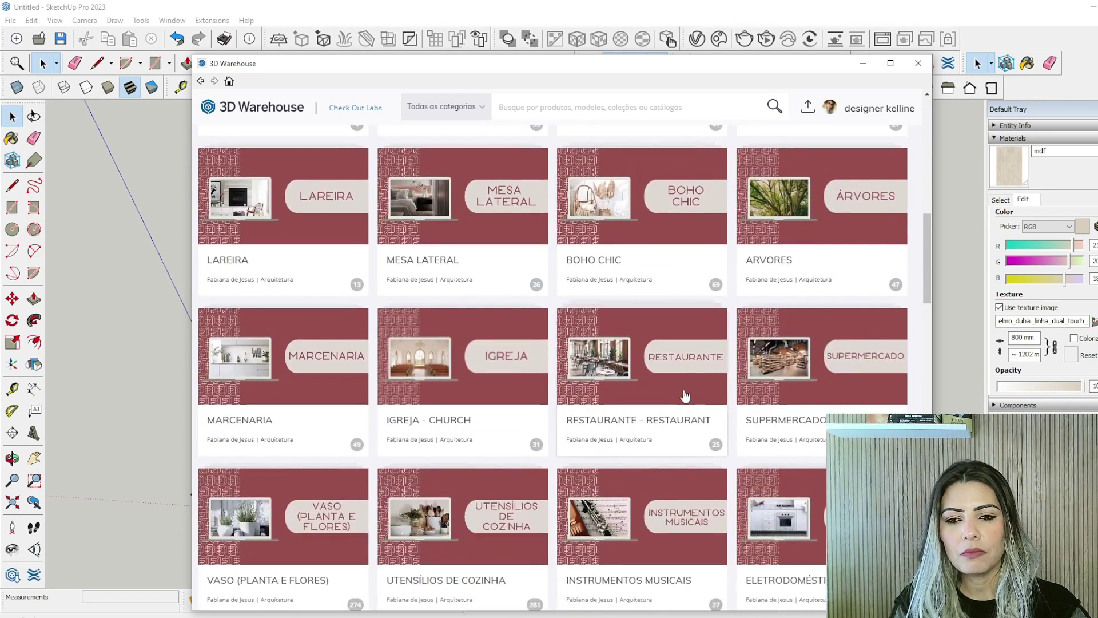
scroll(684, 390, down, 12)
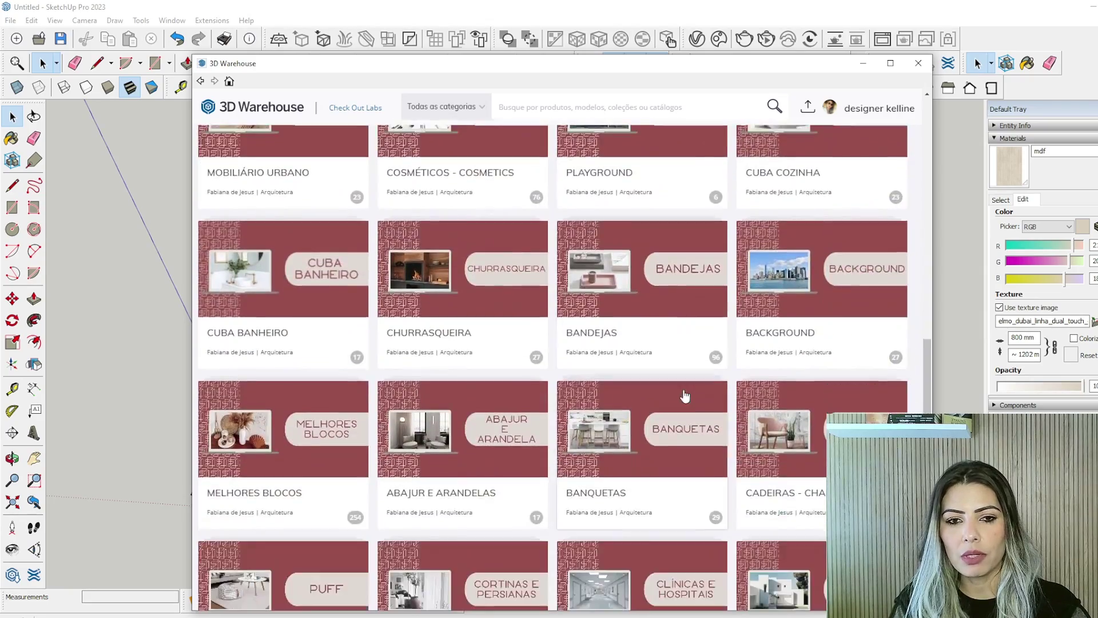
scroll(685, 394, down, 2)
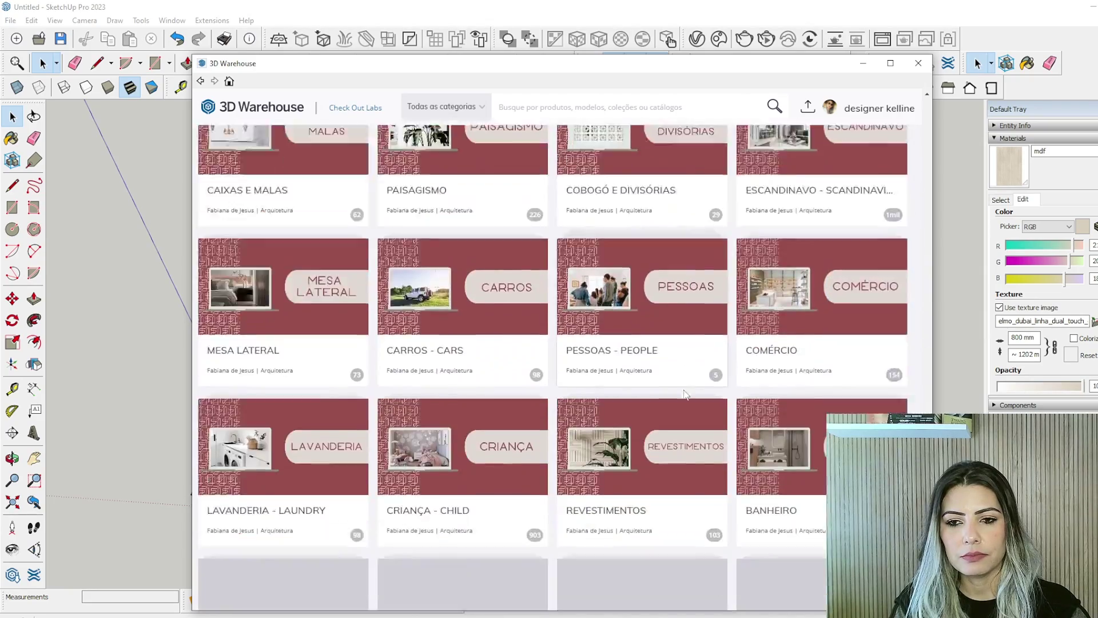
scroll(632, 399, up, 14)
Go back through the visited profile and collection pages to the collection results of the sofa search
click(201, 81)
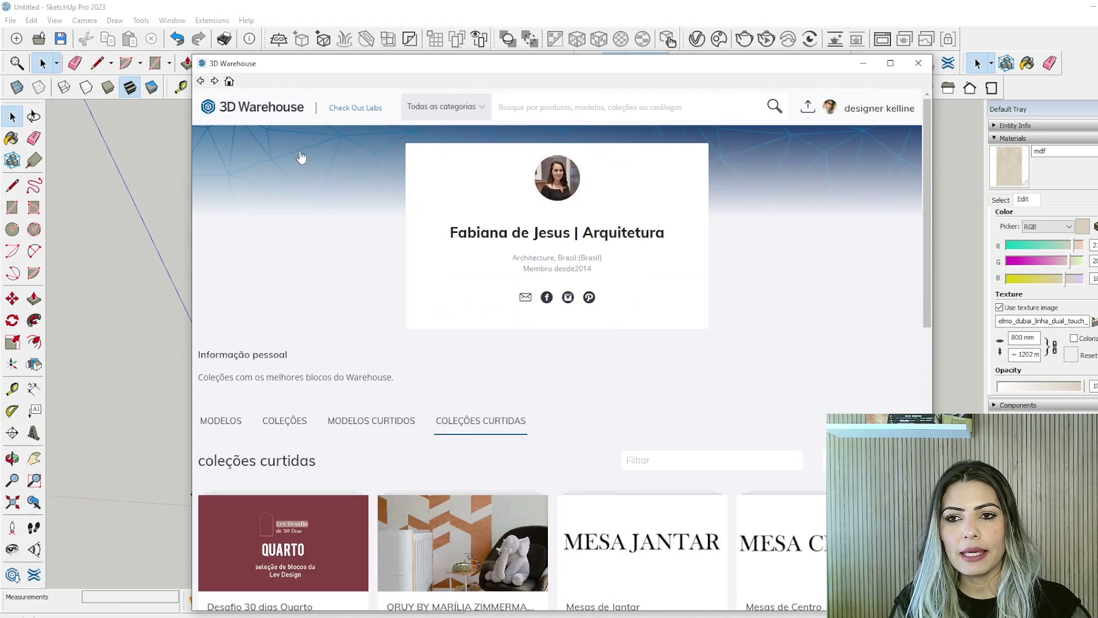
click(201, 81)
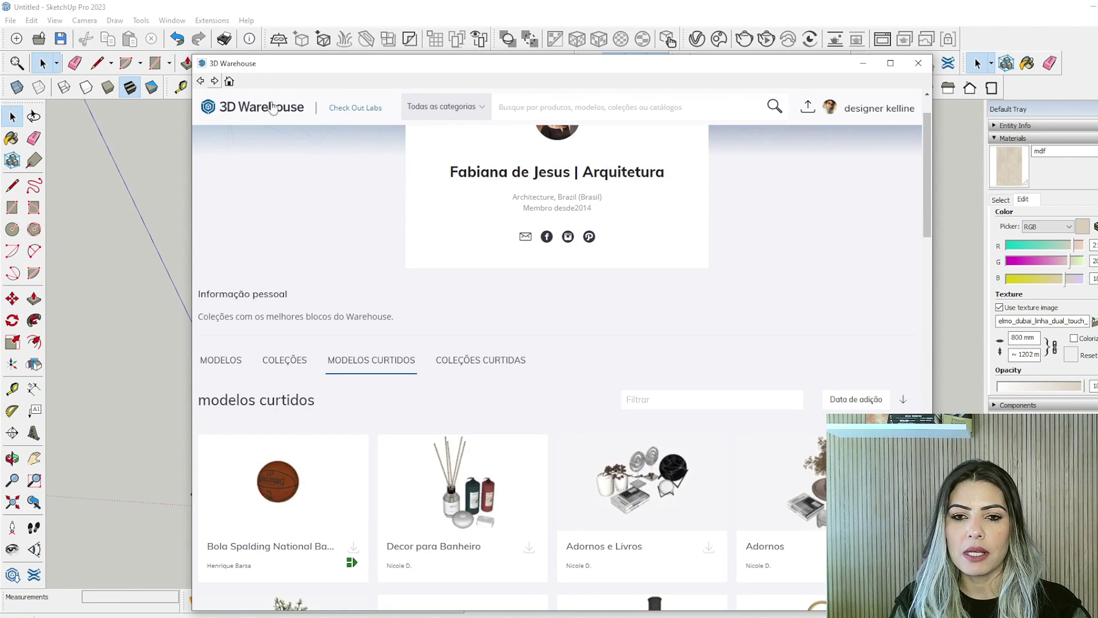
click(201, 80)
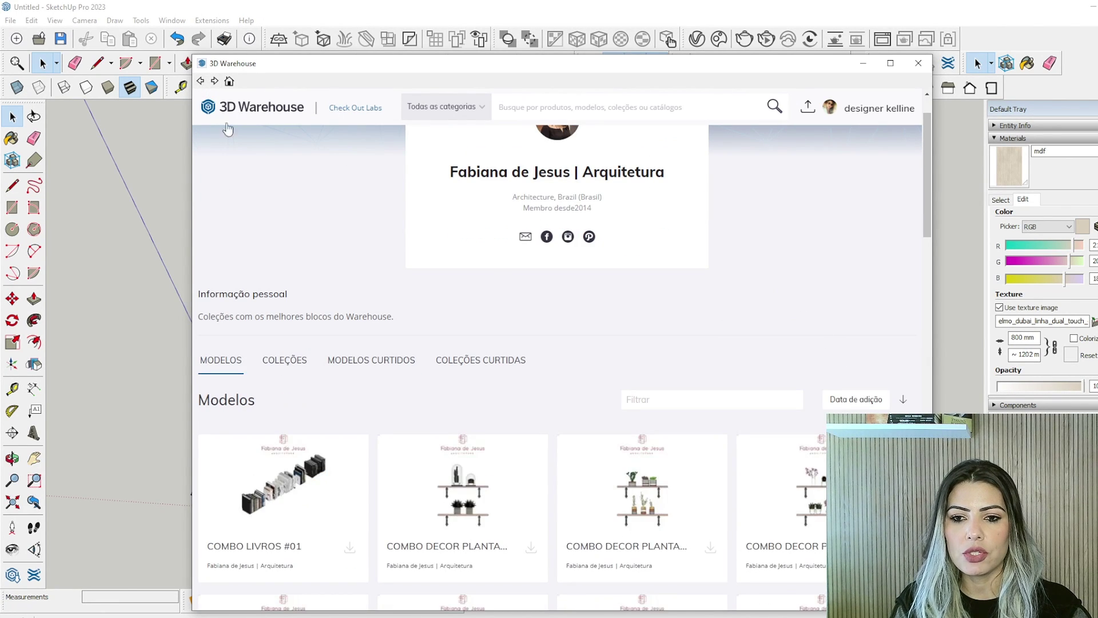
click(201, 80)
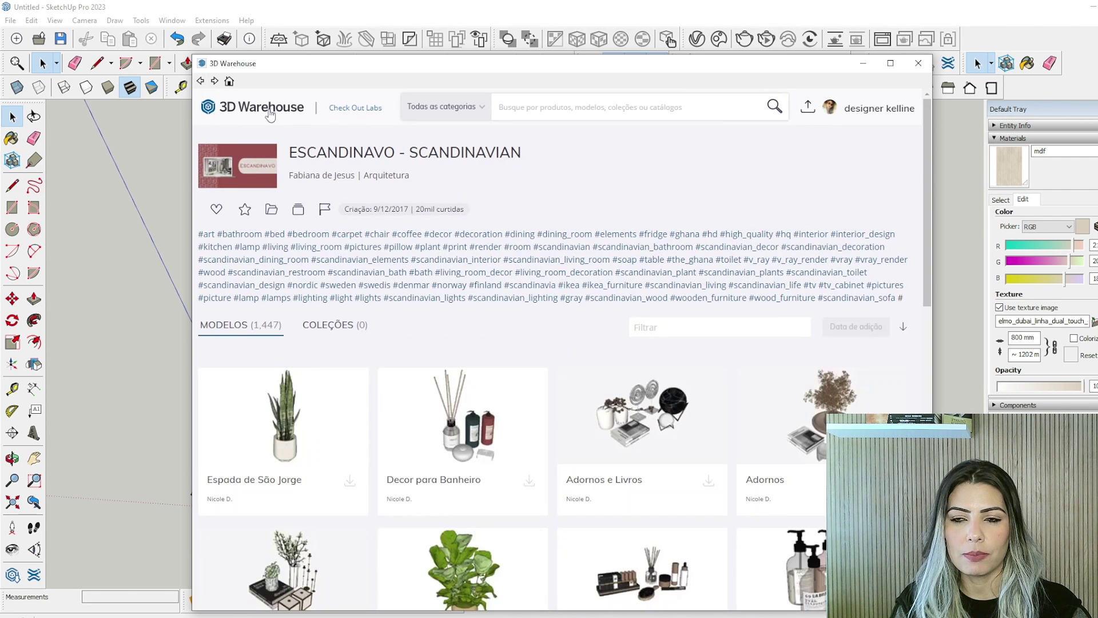
click(200, 81)
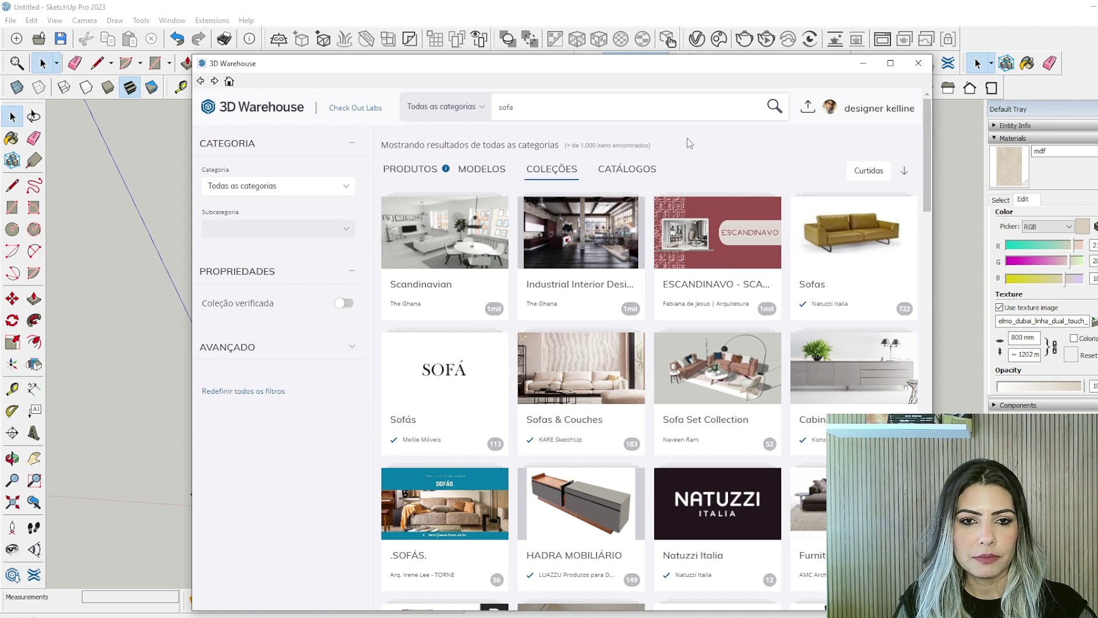
Open the Sofas collection by Natuzzi Italia and sort its models by likes (Curtidas)
click(863, 318)
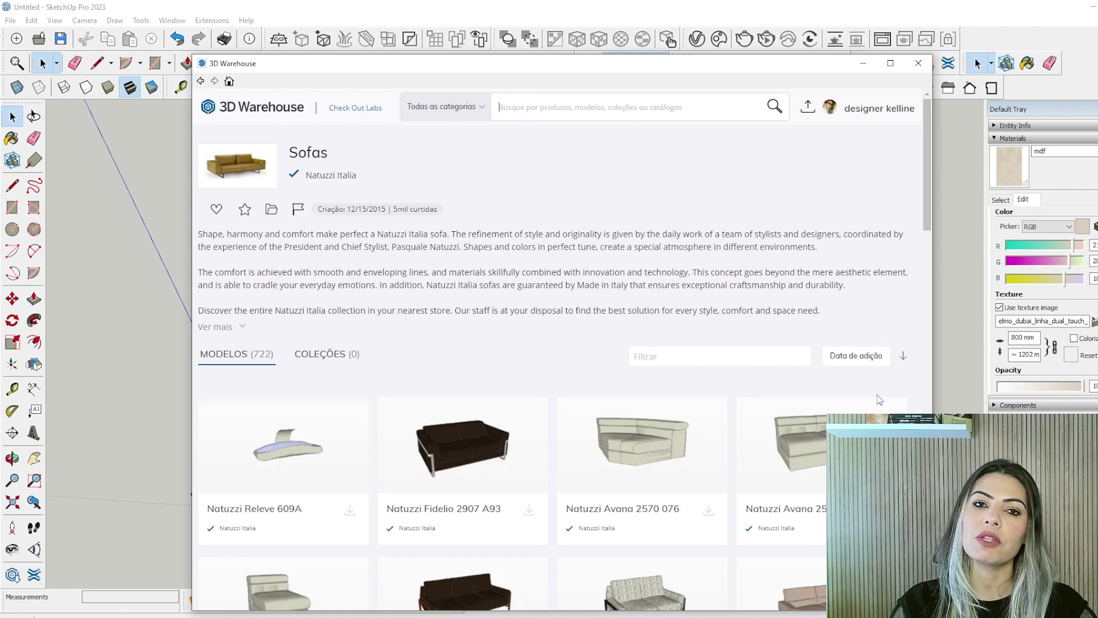
click(879, 362)
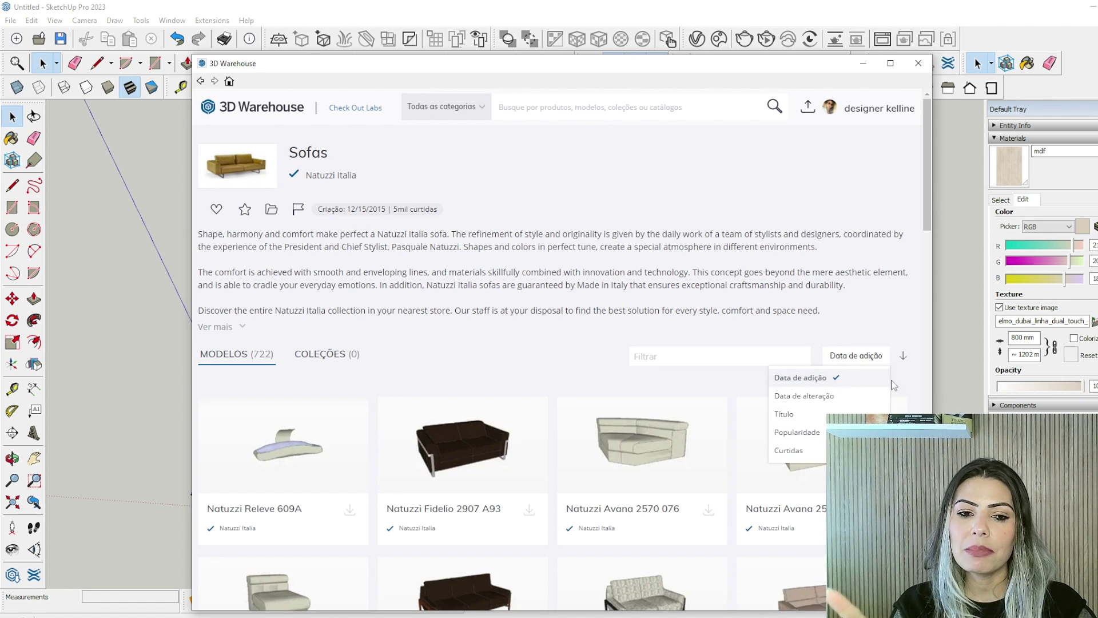
click(798, 450)
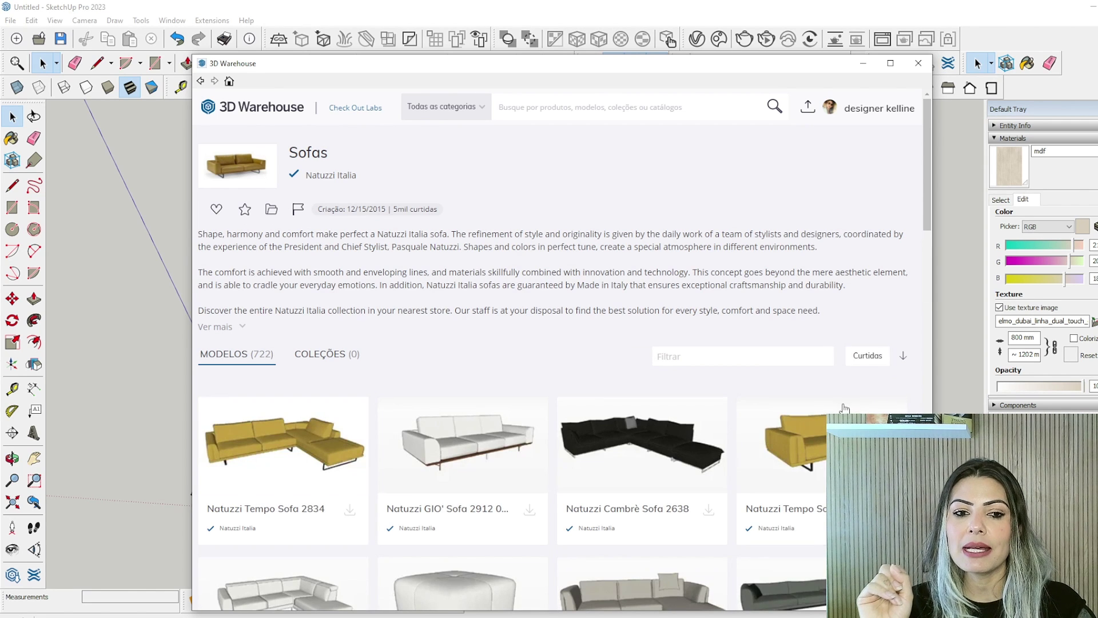
Sort the Natuzzi Italia sofa models by date added (Data de adição) and browse the list
click(867, 356)
click(834, 382)
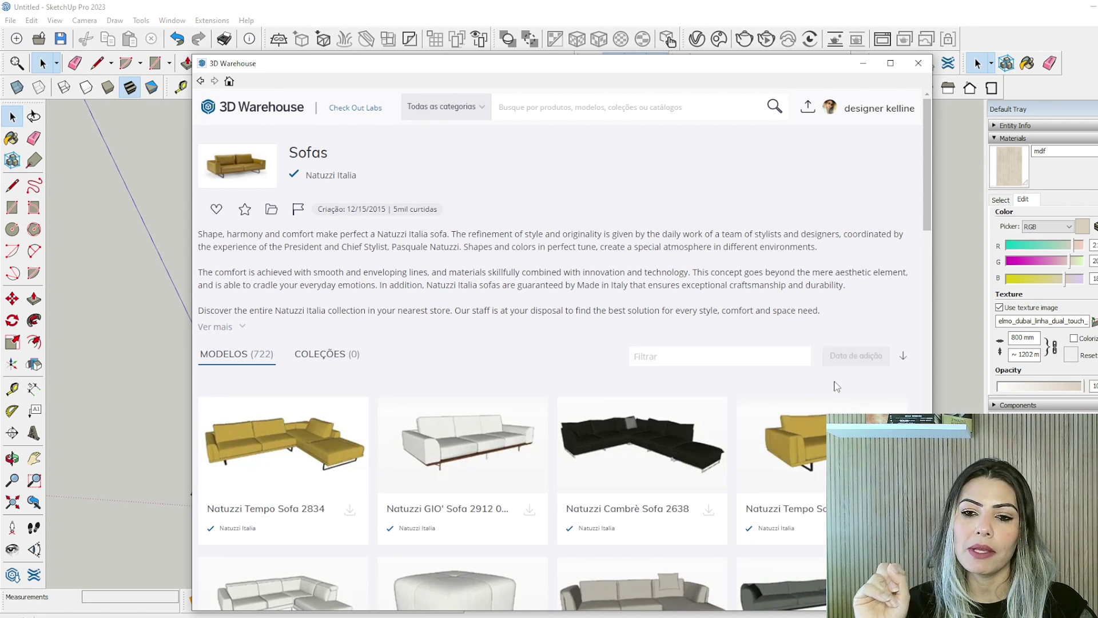
scroll(656, 375, down, 5)
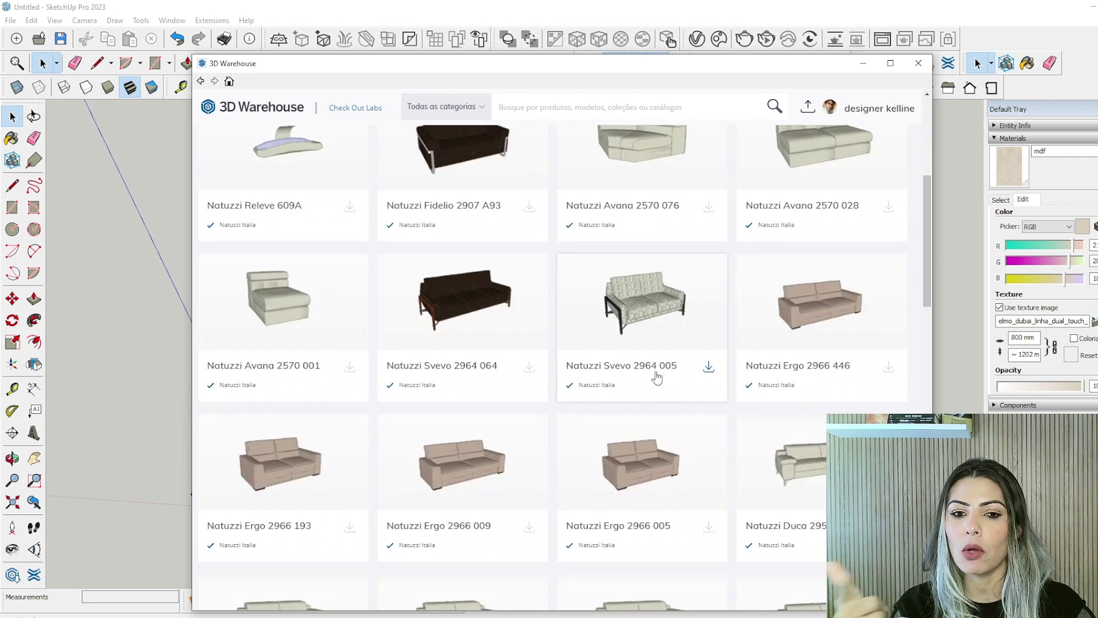
scroll(794, 411, down, 3)
scroll(794, 410, down, 8)
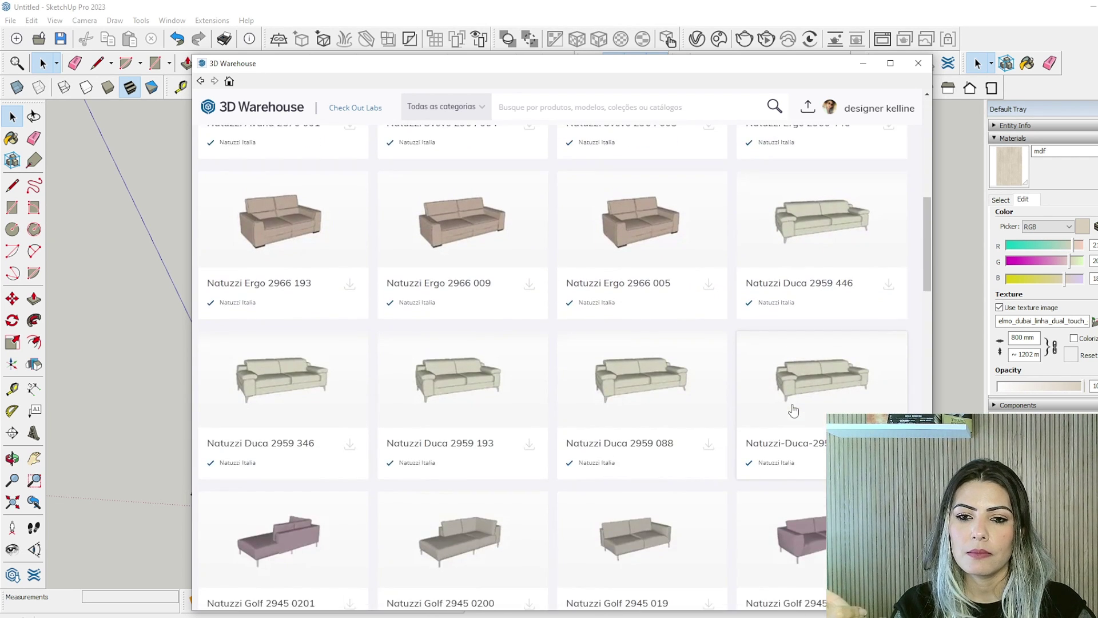
scroll(793, 410, down, 10)
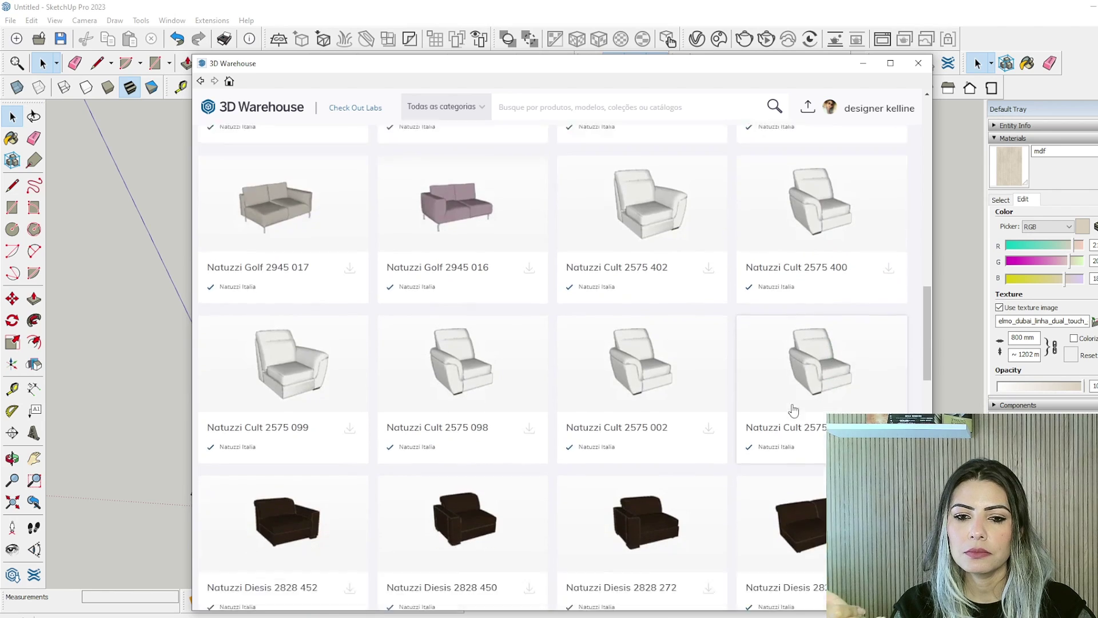
scroll(793, 410, down, 6)
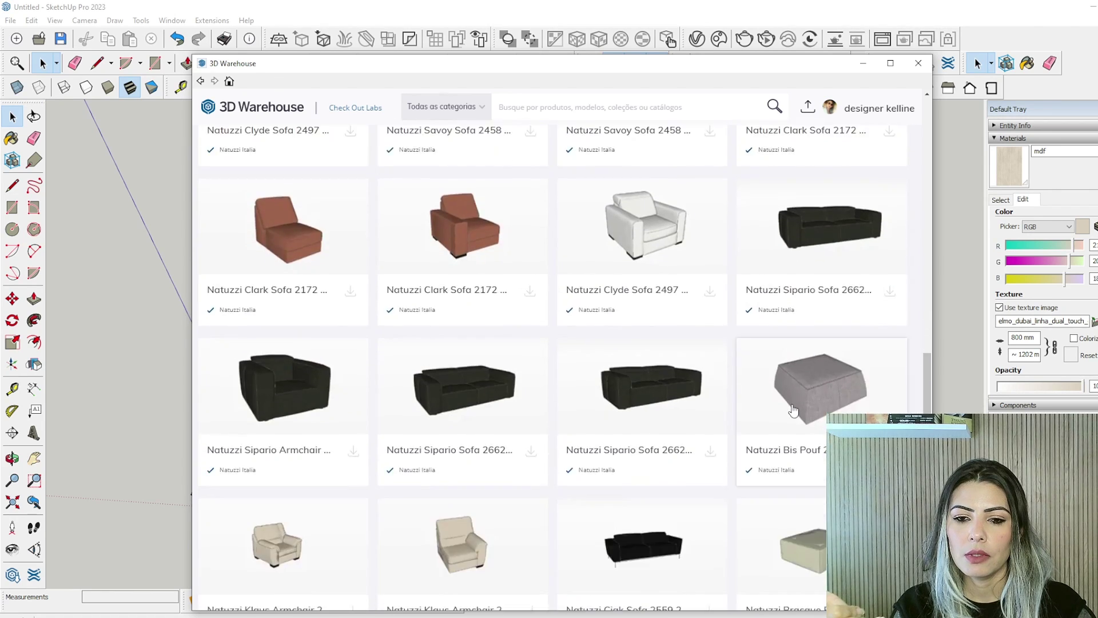
Sort the Natuzzi Italia sofa models by date modified (Data de alteração) and look through them
scroll(800, 404, up, 20)
scroll(801, 404, up, 10)
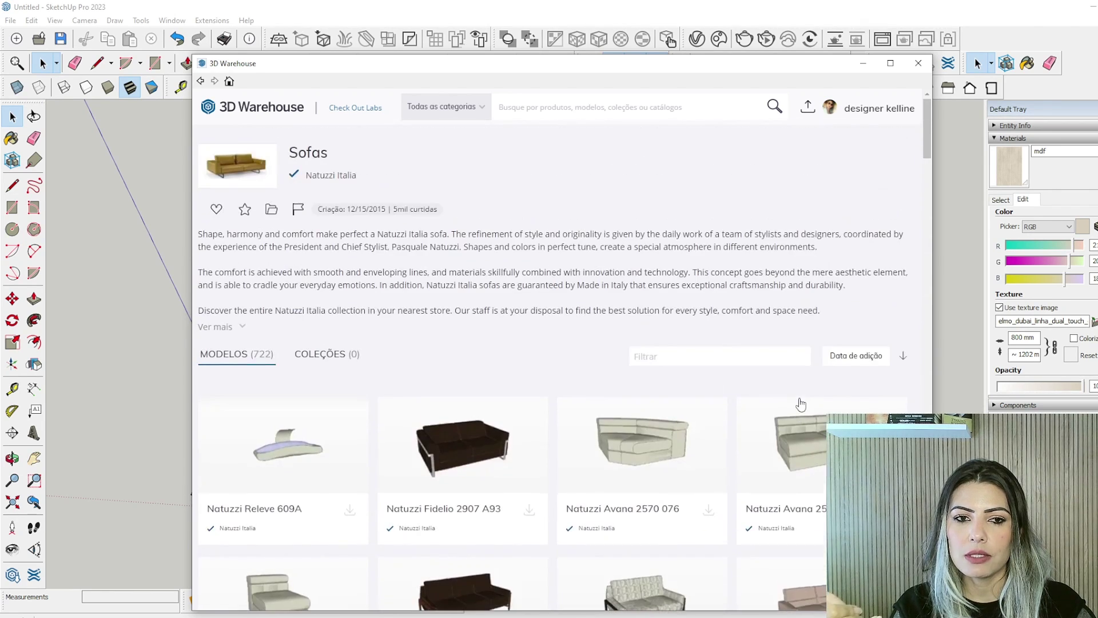
click(840, 355)
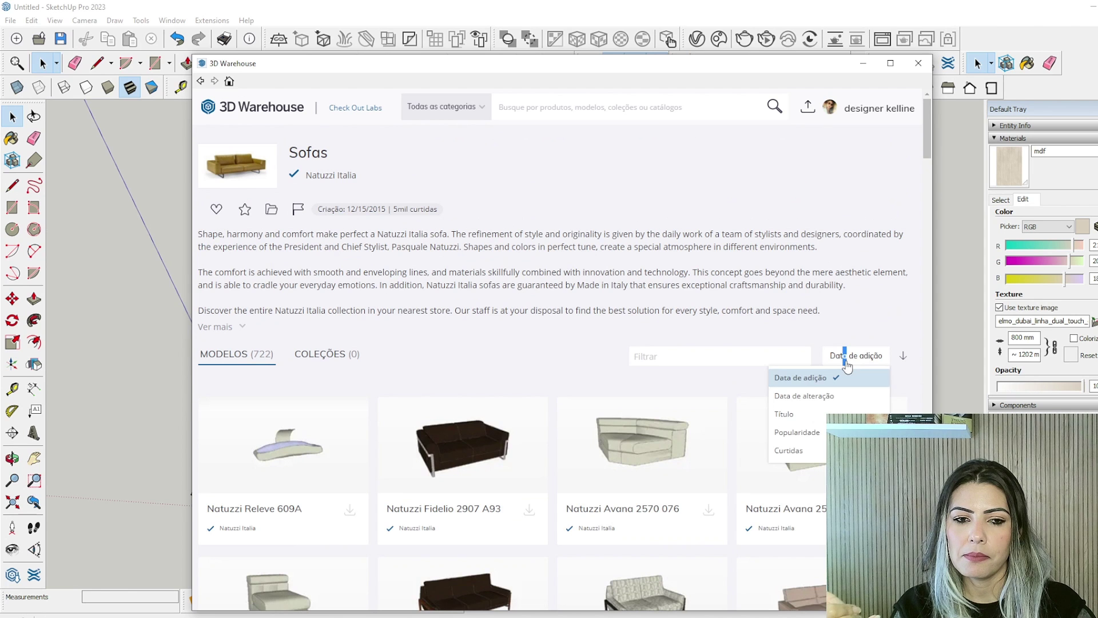
click(827, 399)
scroll(827, 404, down, 3)
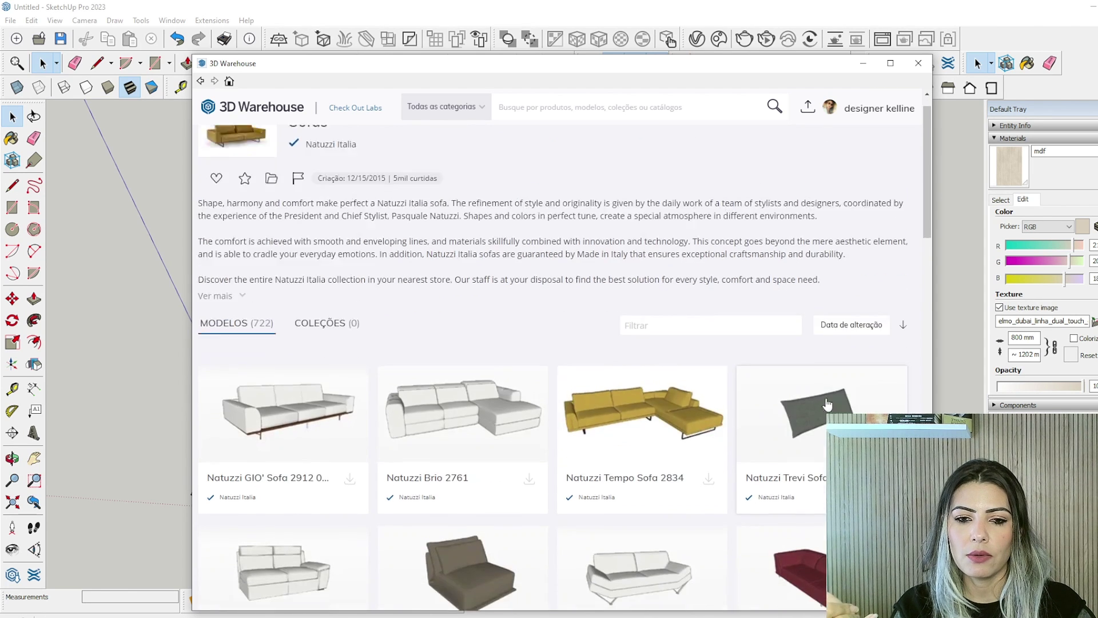
scroll(826, 399, down, 2)
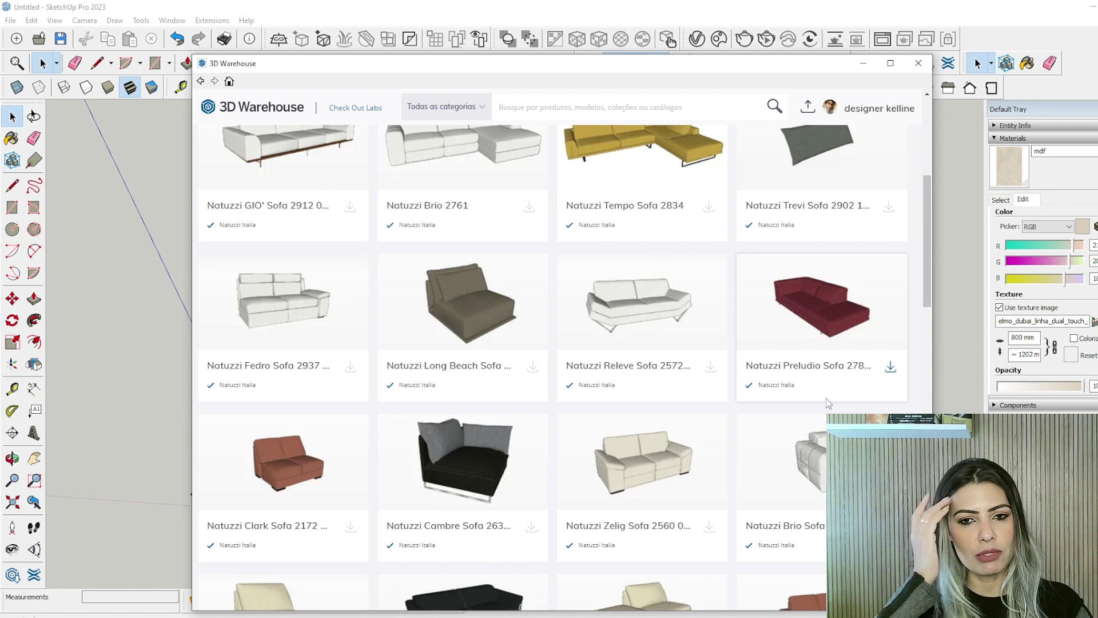
scroll(527, 583, down, 3)
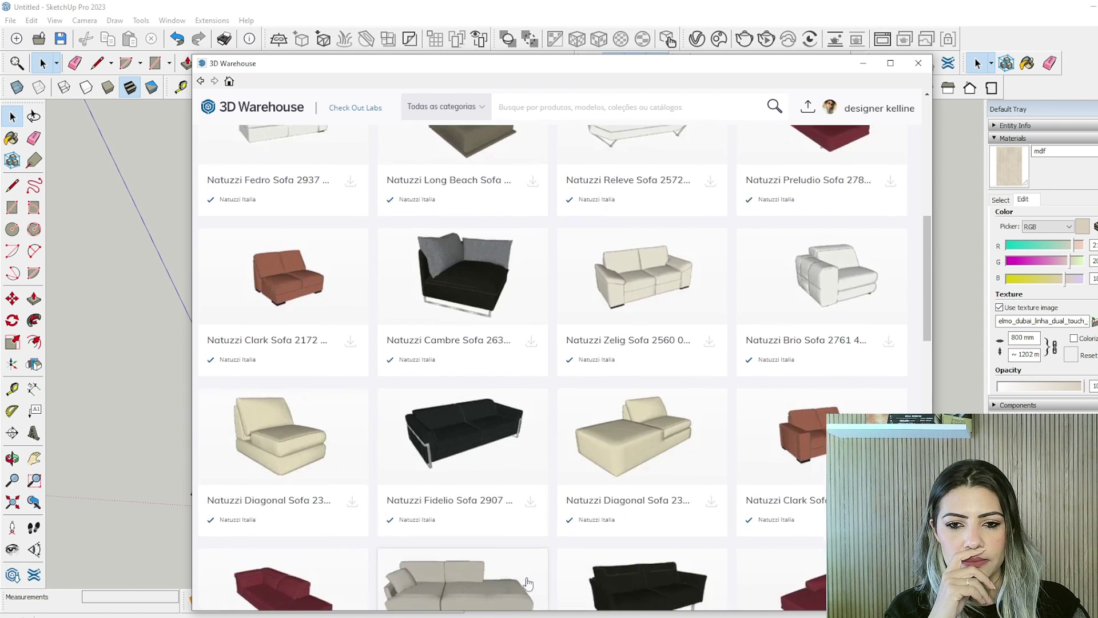
scroll(549, 515, down, 8)
Sort the Natuzzi Italia collection by likes (Curtidas) again and browse its sofa models
scroll(560, 521, up, 12)
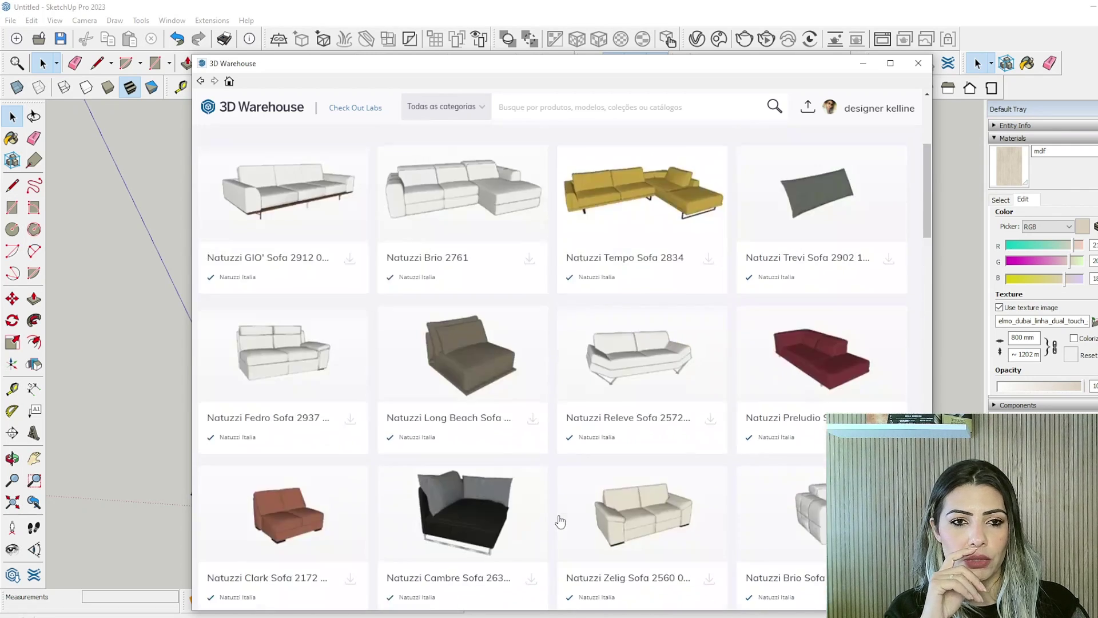
scroll(560, 521, up, 5)
click(851, 356)
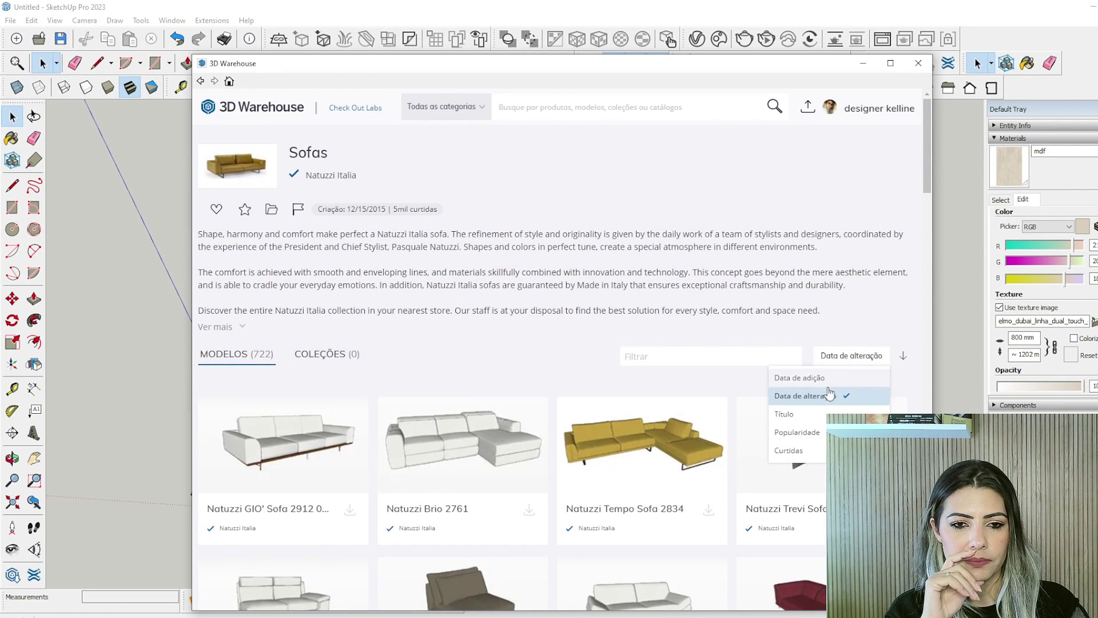
click(796, 450)
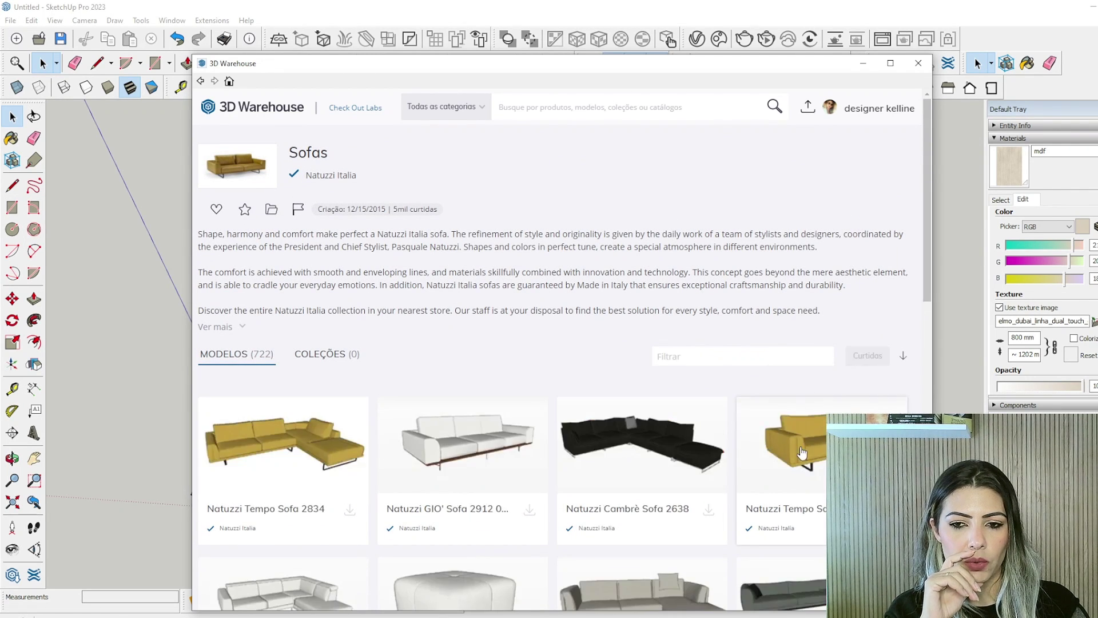
scroll(802, 453, down, 15)
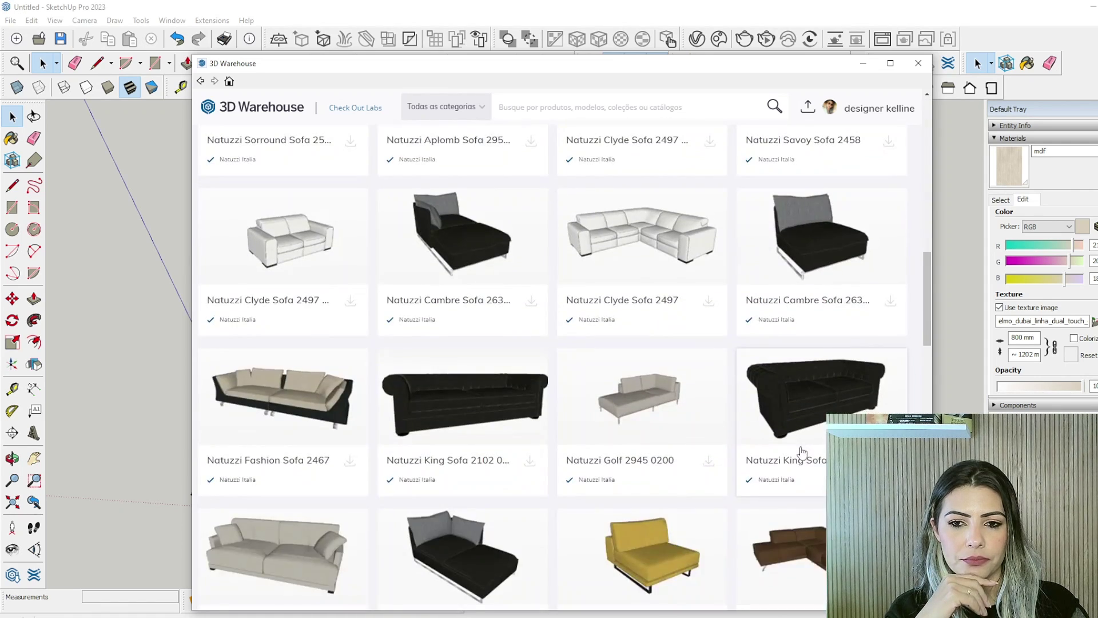
Look further through the Natuzzi Italia sofa models sorted by likes (Curtidas)
scroll(801, 453, down, 12)
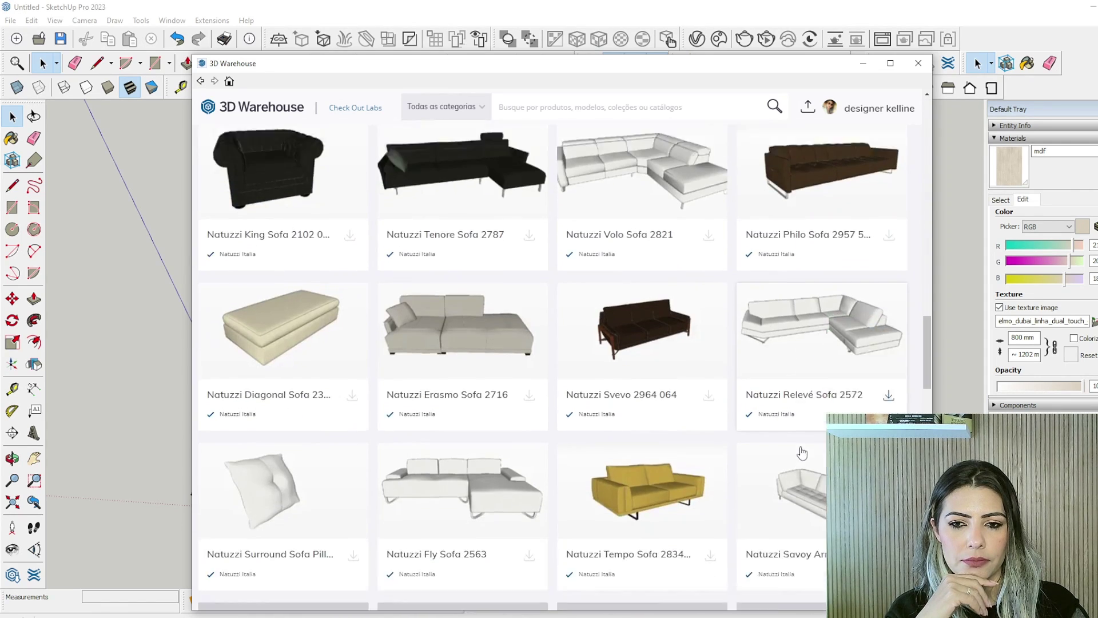
scroll(801, 453, down, 4)
scroll(801, 452, down, 8)
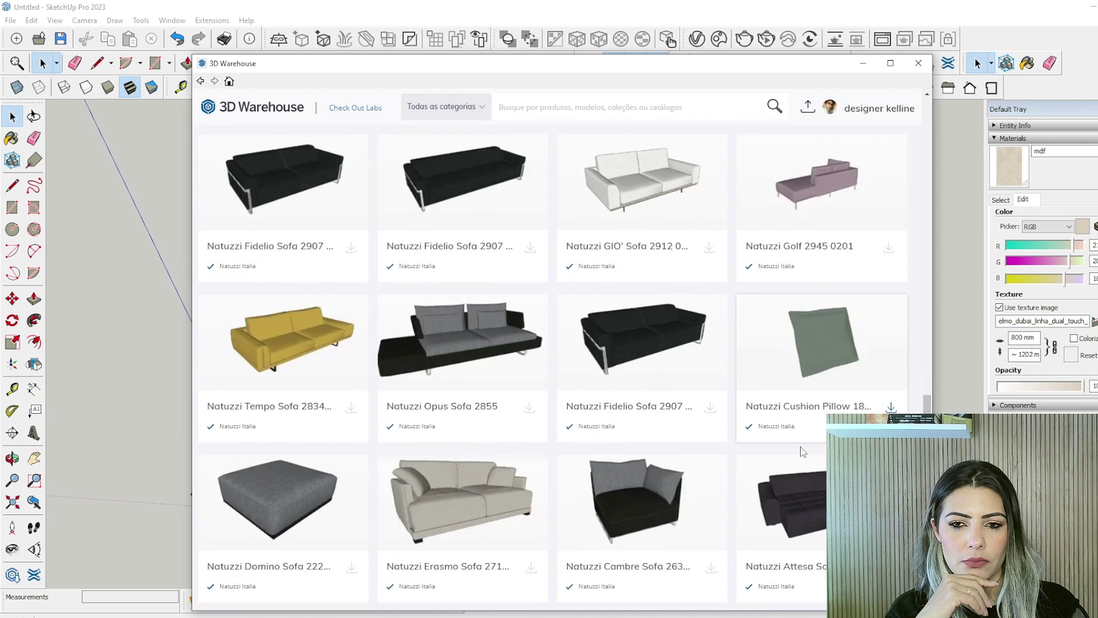
scroll(801, 452, up, 8)
scroll(801, 445, up, 10)
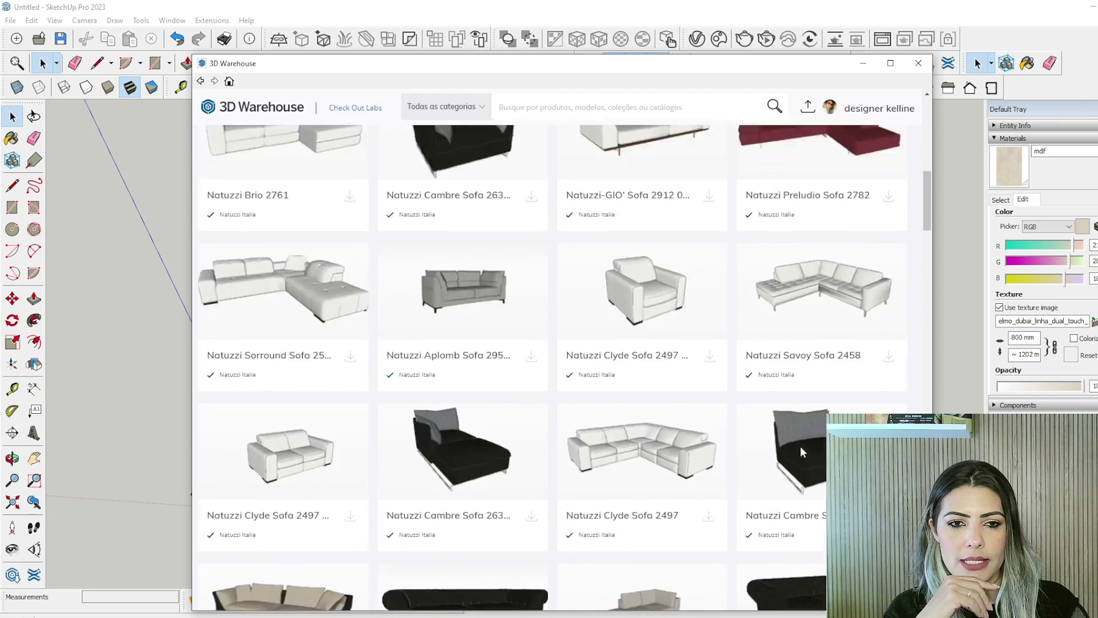
Sort the Natuzzi Italia sofa models by popularity (Popularidade) and browse the list
click(885, 355)
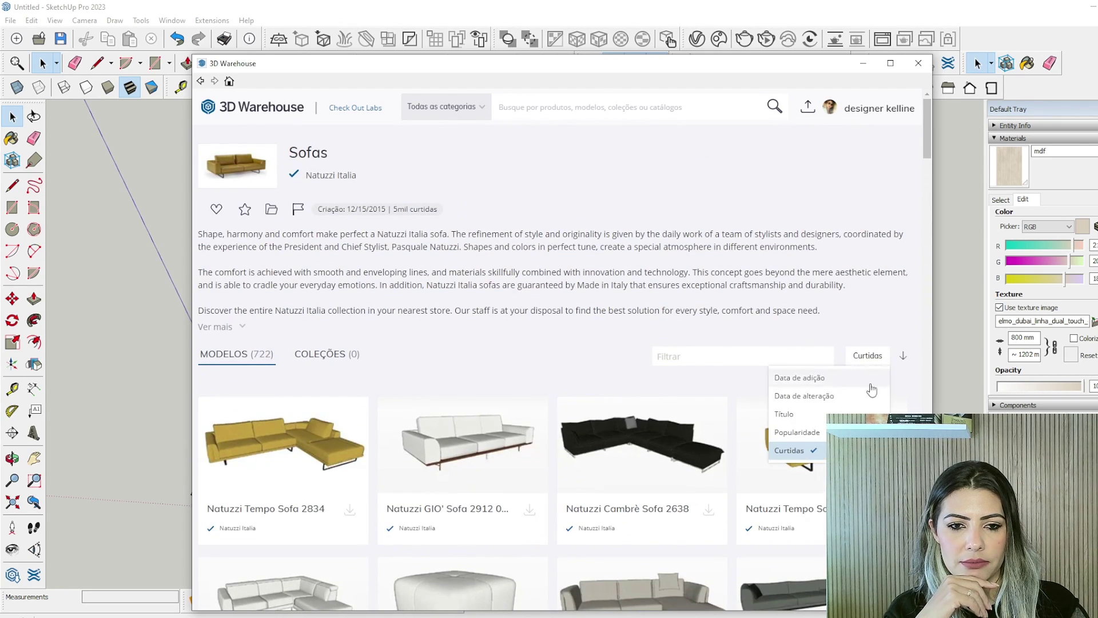
click(801, 432)
scroll(565, 366, down, 13)
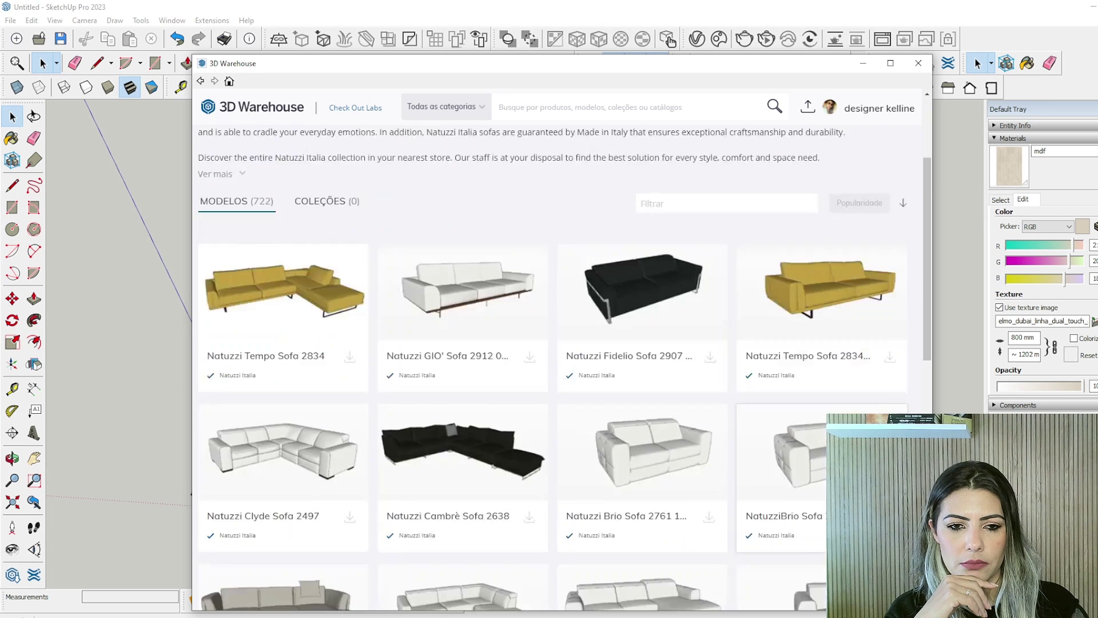
scroll(565, 366, down, 15)
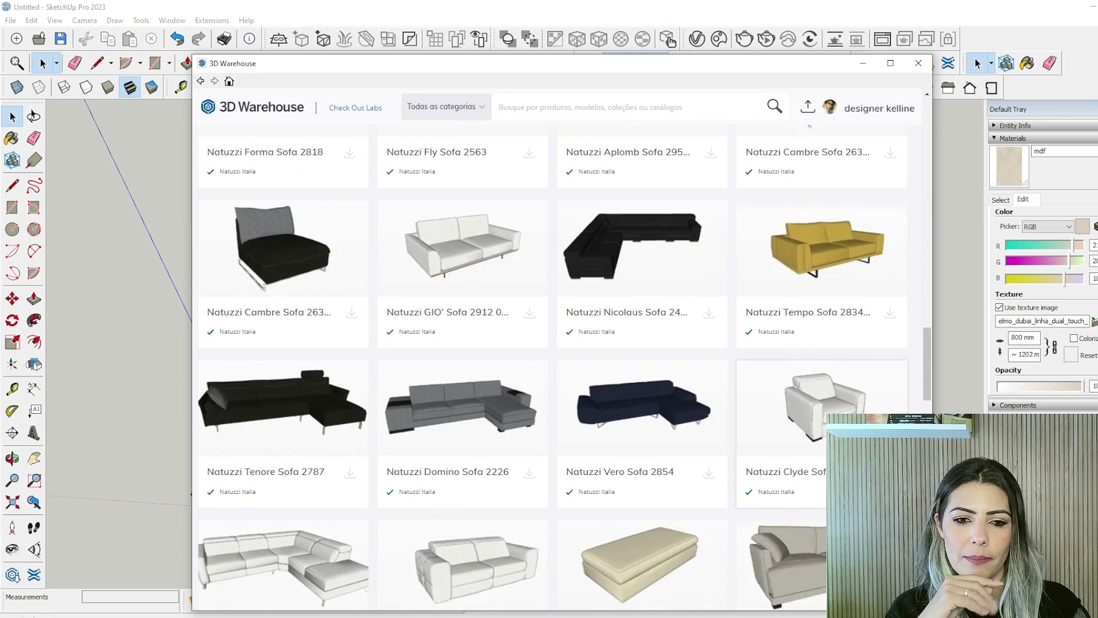
scroll(564, 366, down, 3)
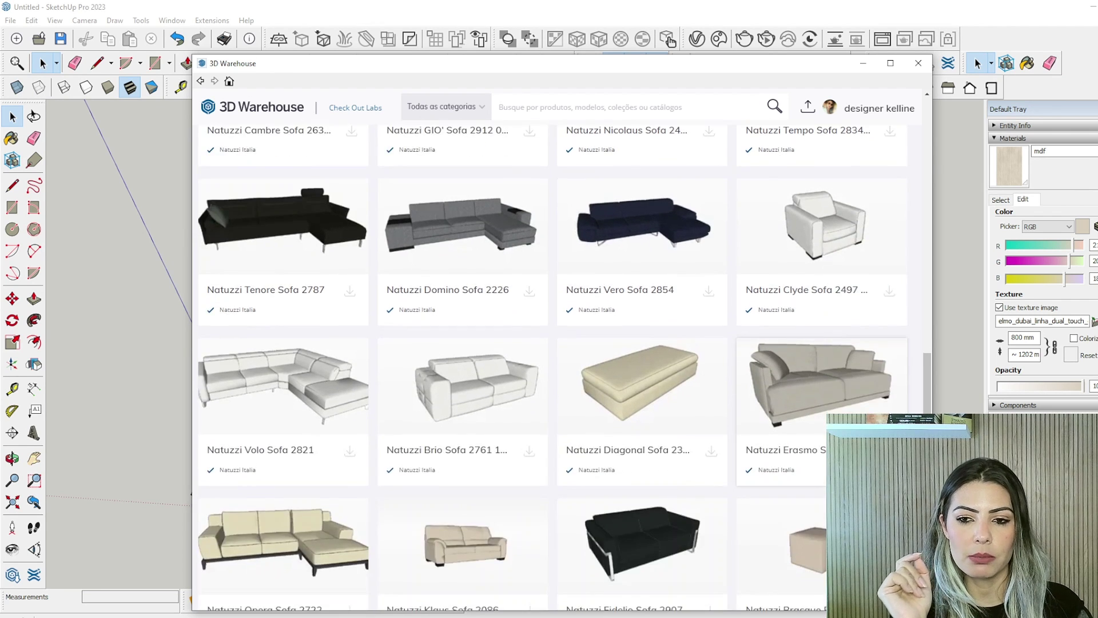
scroll(565, 366, up, 10)
Return to the collection results of the sofa search and look over the most-liked collections
click(201, 81)
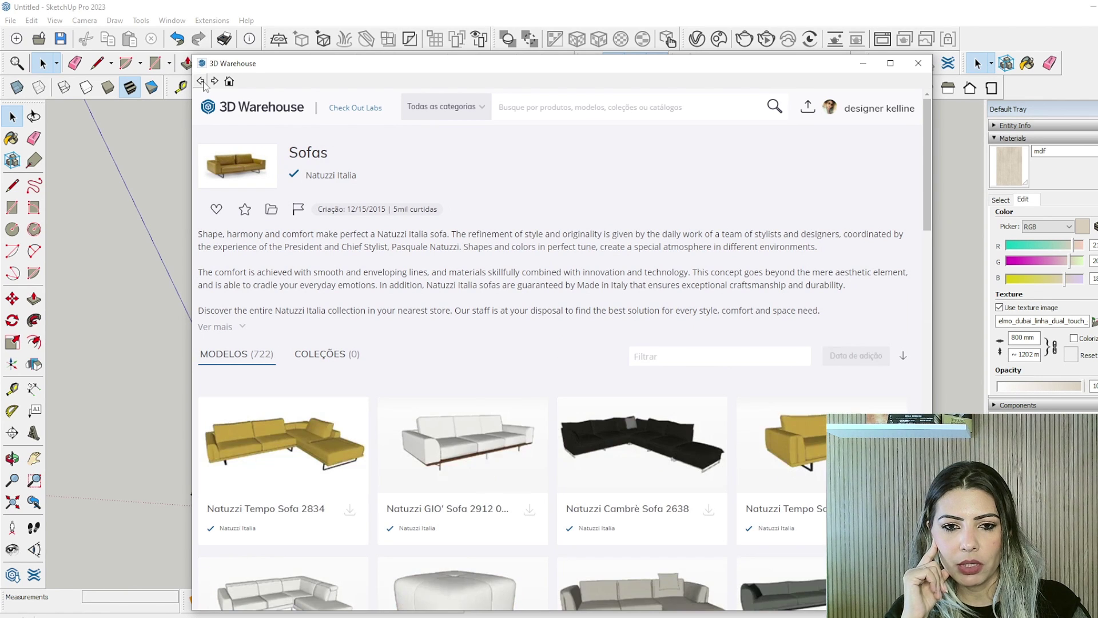
click(201, 81)
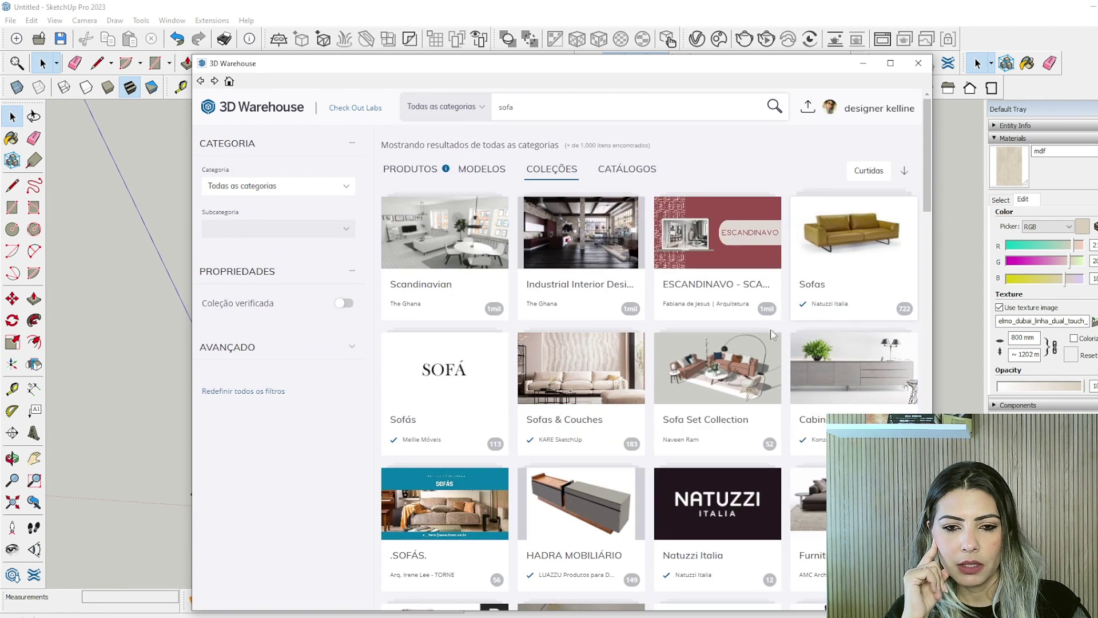
scroll(665, 409, down, 3)
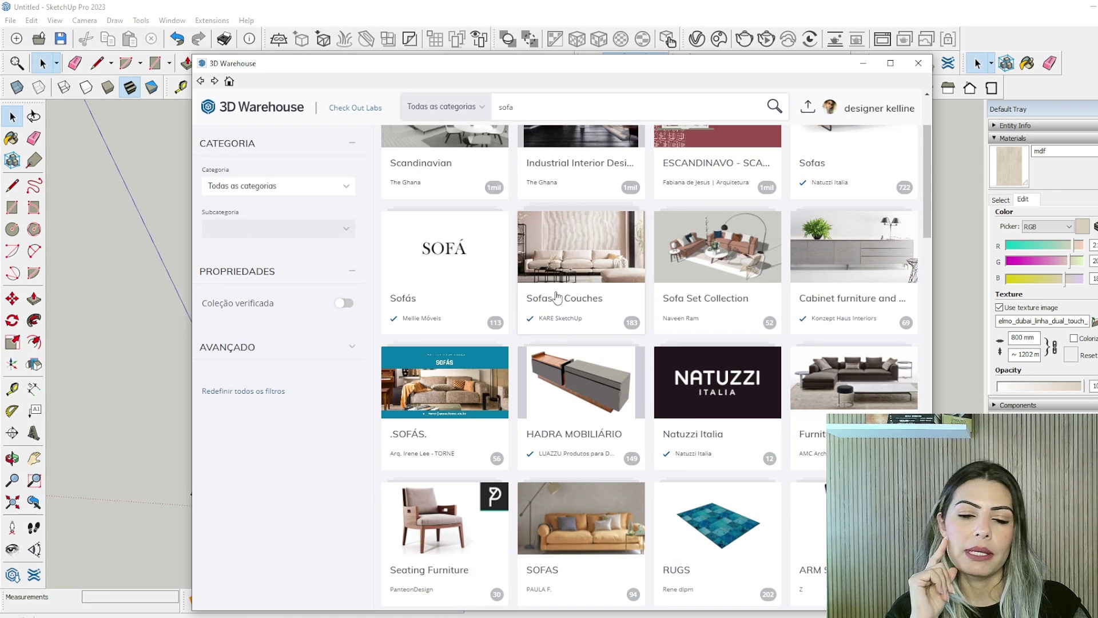
scroll(555, 296, down, 3)
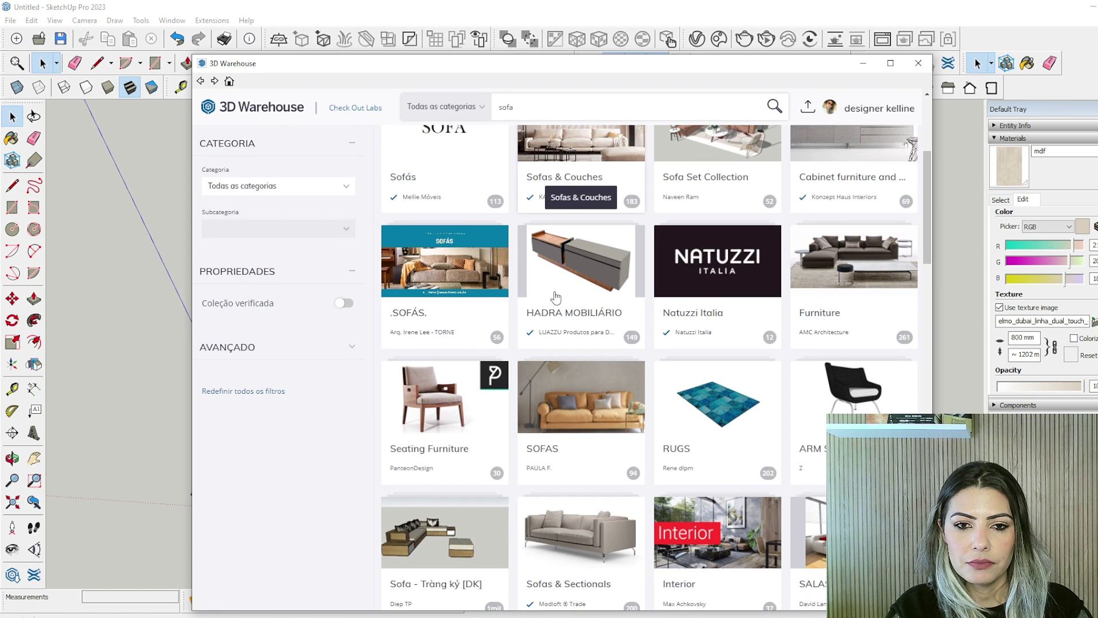
scroll(555, 296, down, 2)
scroll(629, 343, up, 8)
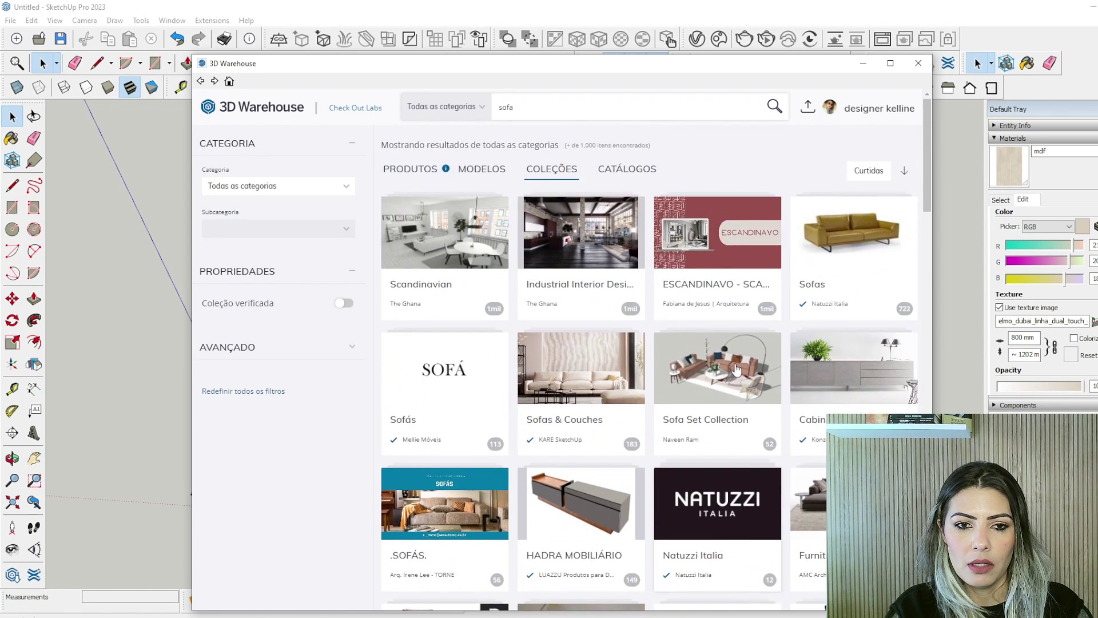
scroll(736, 371, down, 3)
scroll(830, 309, up, 3)
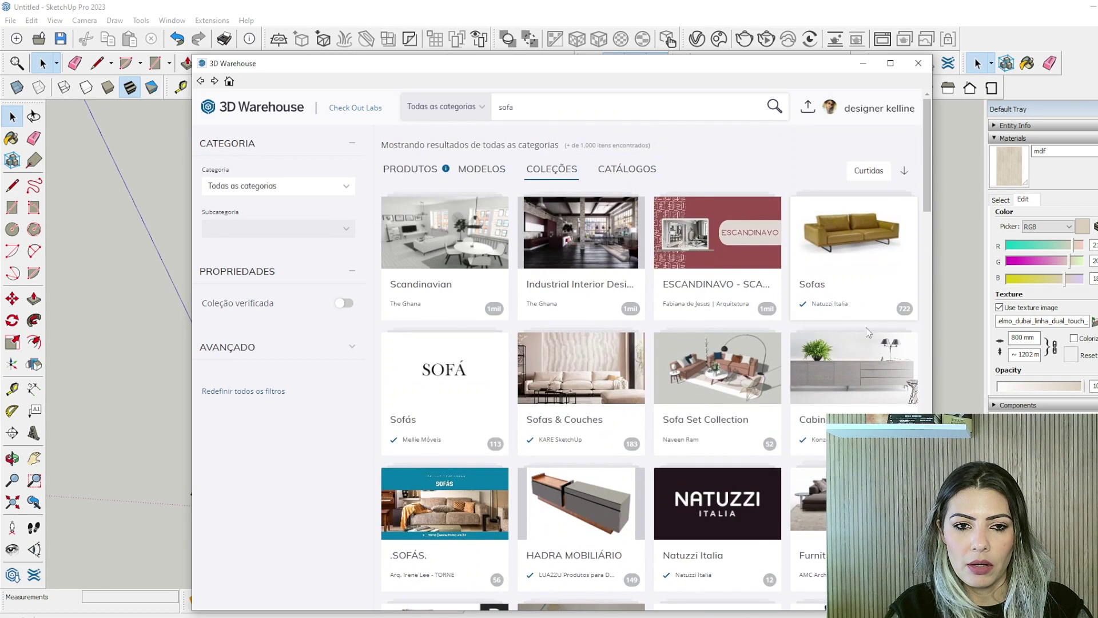
Examine the titles, authors and cover images of the collections further down the sofa search results
scroll(875, 295, down, 4)
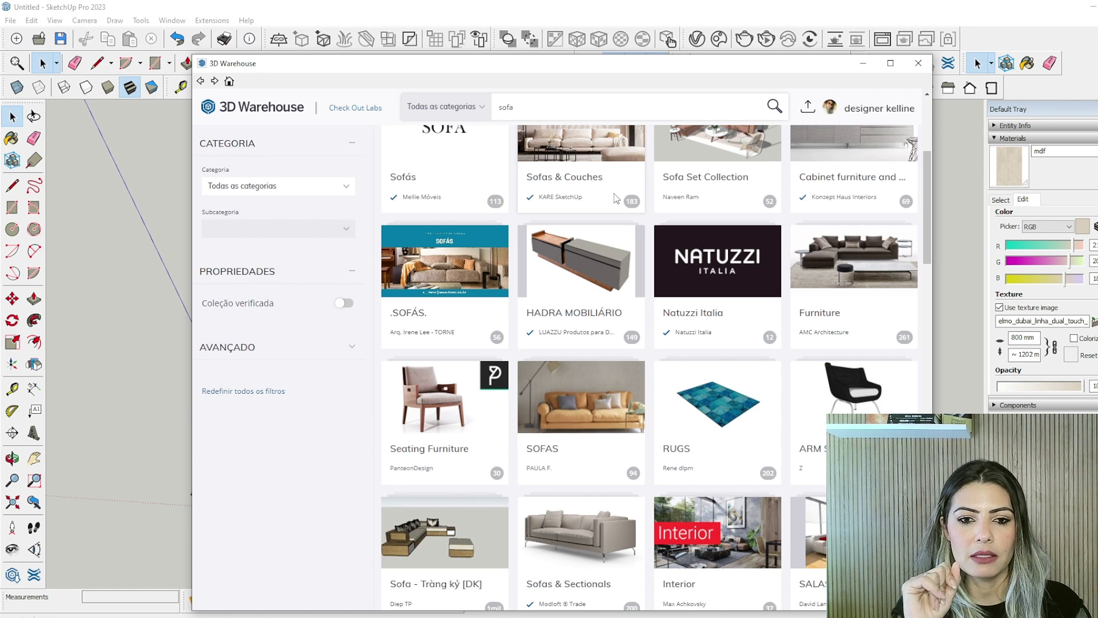
scroll(641, 309, down, 4)
scroll(666, 424, down, 3)
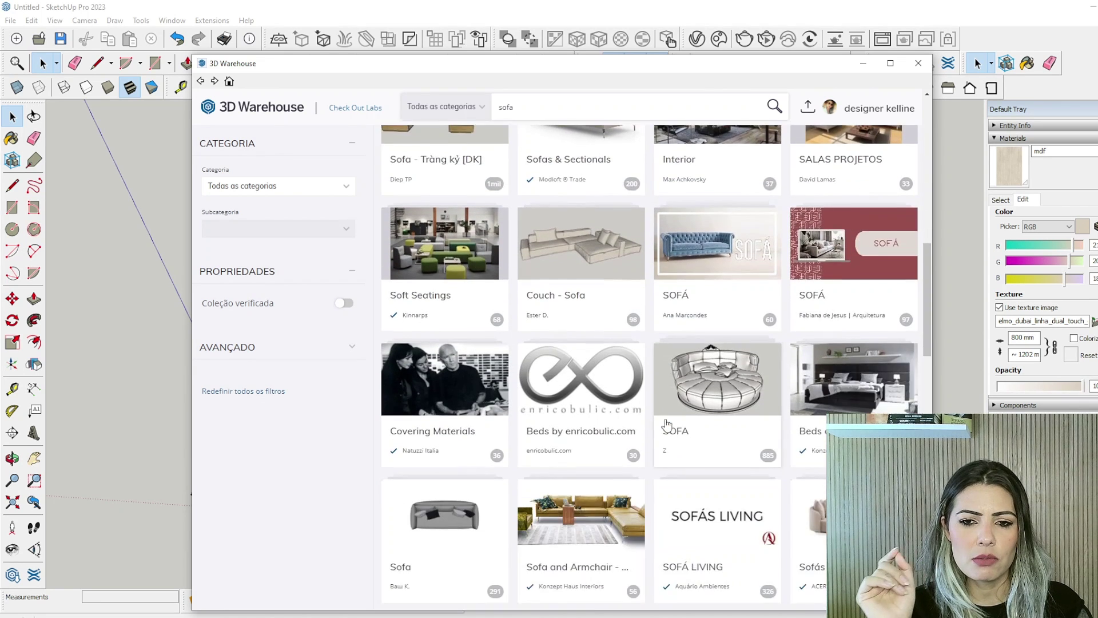
scroll(666, 424, down, 2)
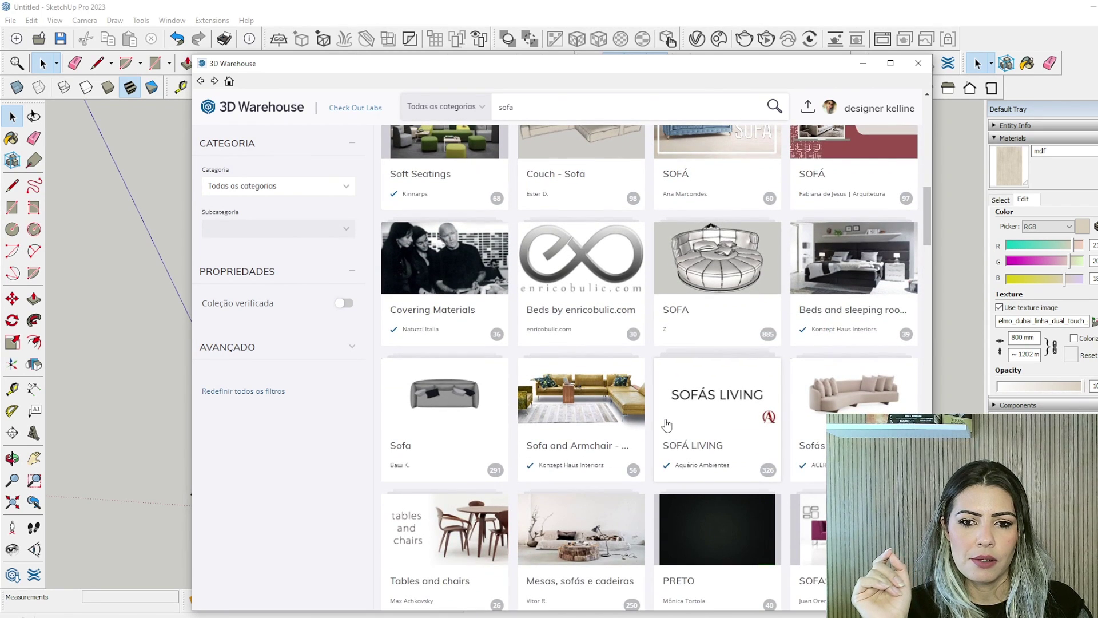
scroll(667, 425, down, 4)
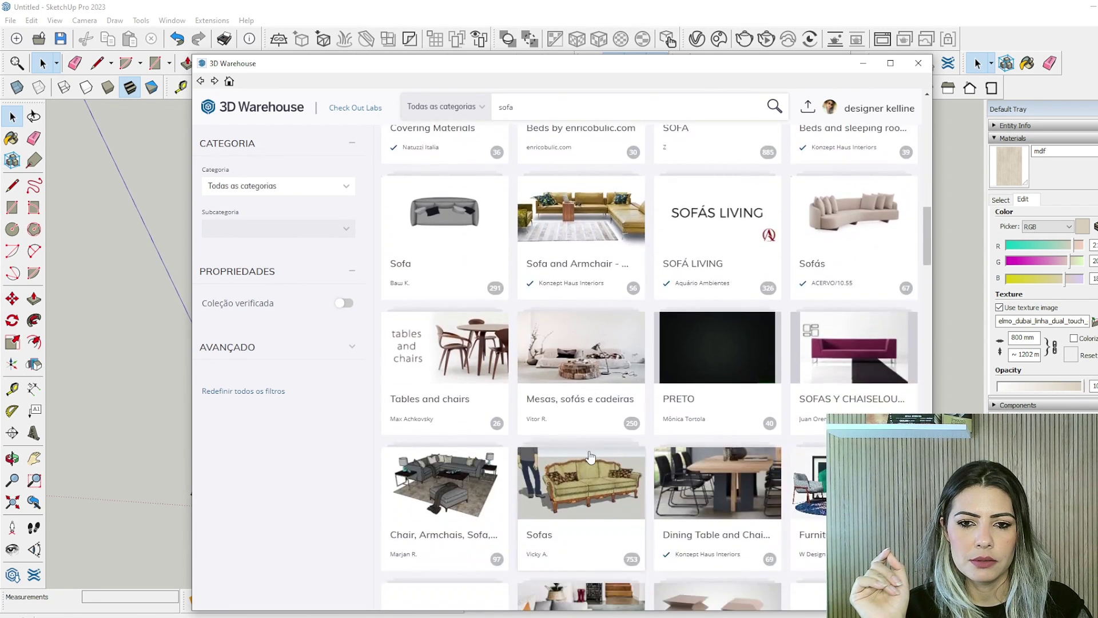
scroll(590, 456, down, 6)
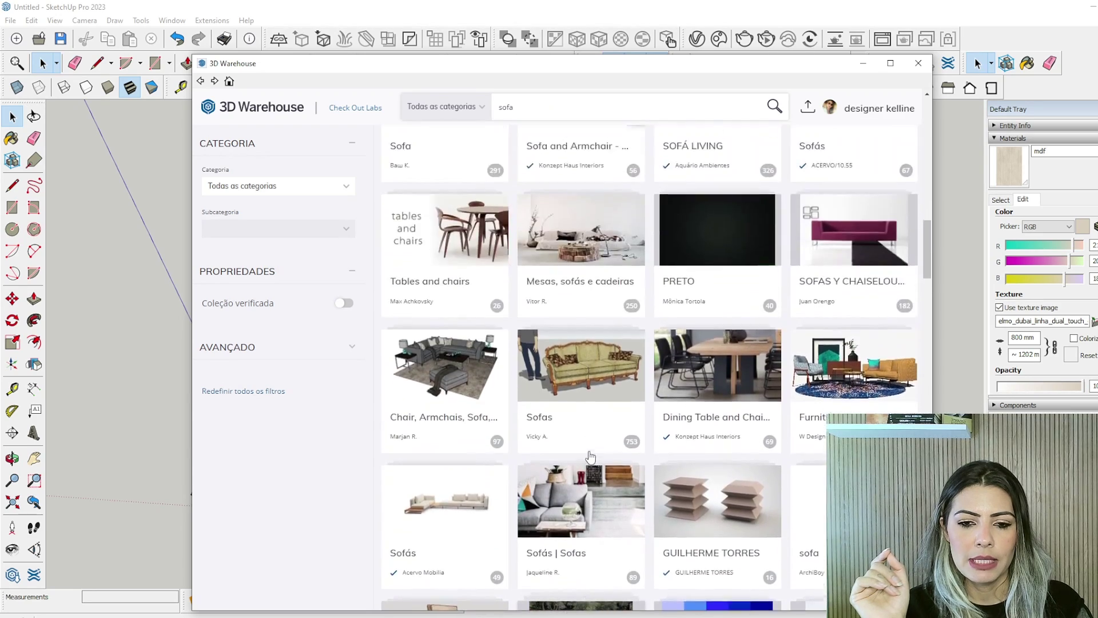
scroll(590, 456, up, 6)
scroll(589, 455, down, 6)
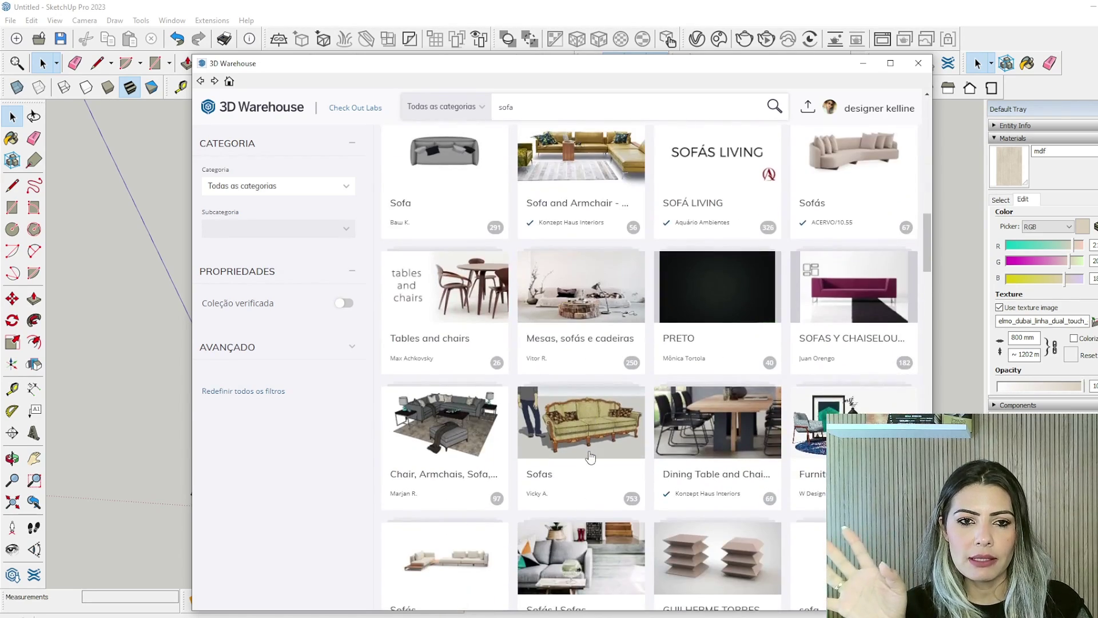
scroll(590, 456, up, 2)
scroll(658, 434, down, 4)
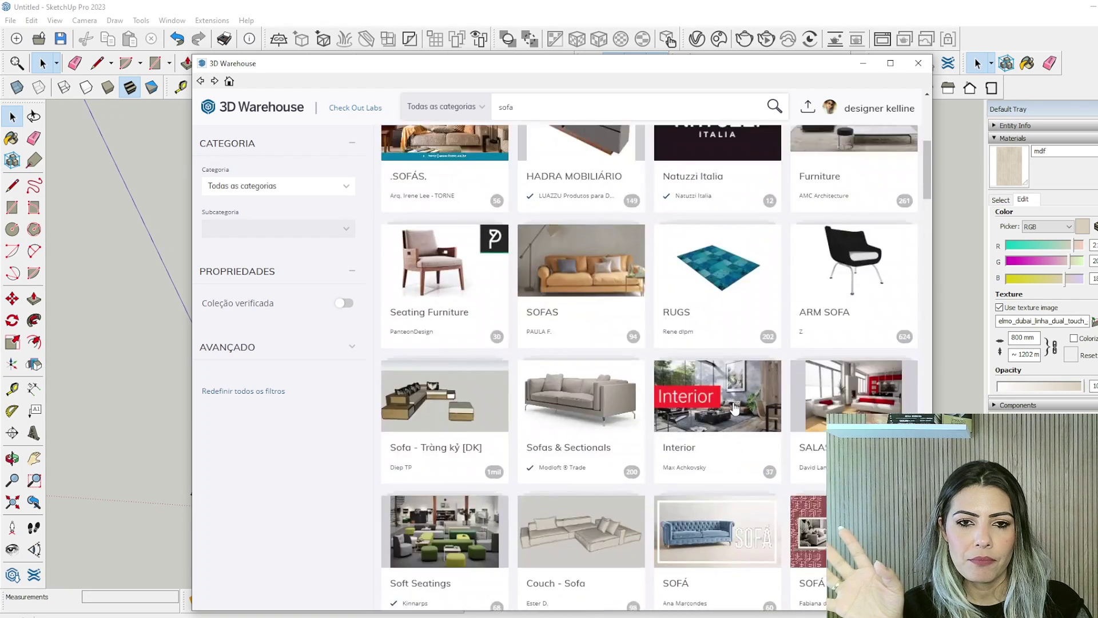
Switch the sofa search results from collections to models (Modelos) and browse them
scroll(736, 408, up, 4)
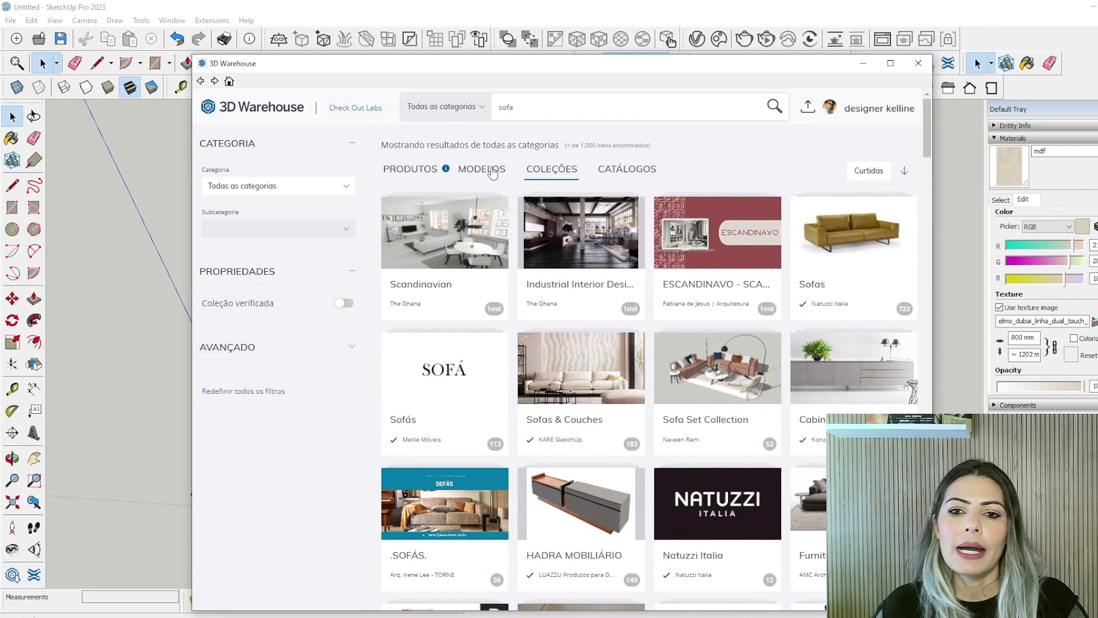
click(487, 167)
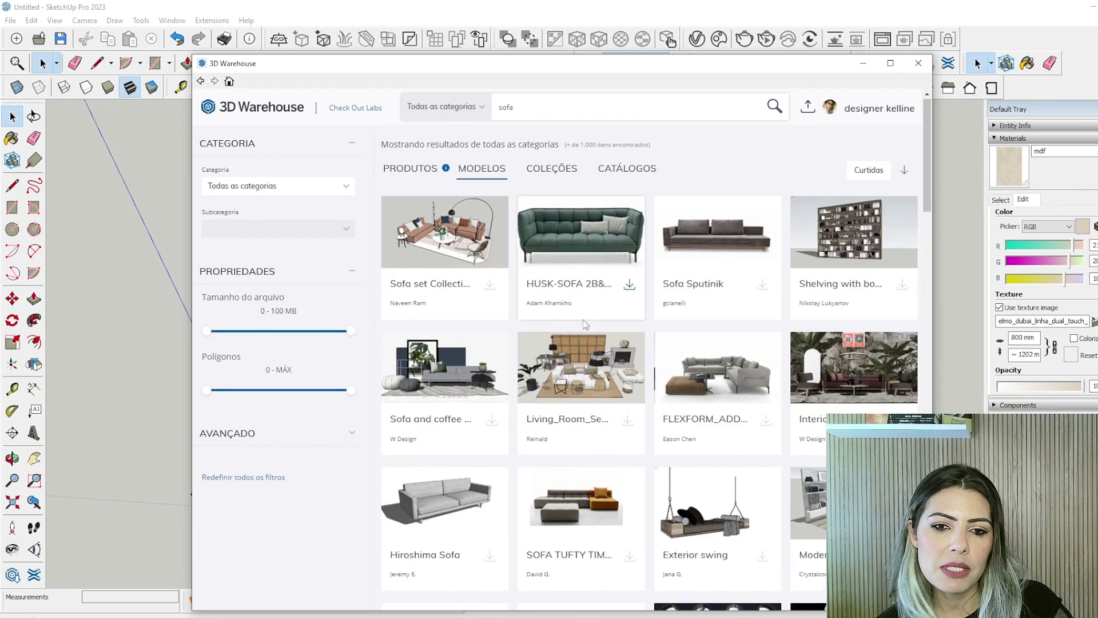
scroll(583, 321, down, 3)
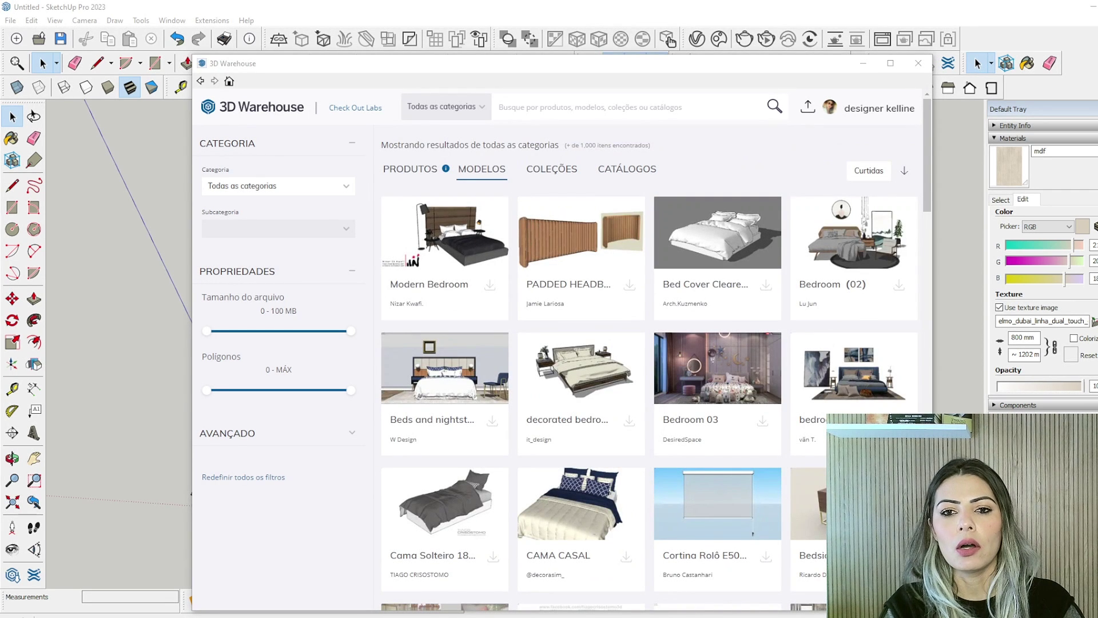
Search 3D Warehouse for "estofado" models
click(510, 108)
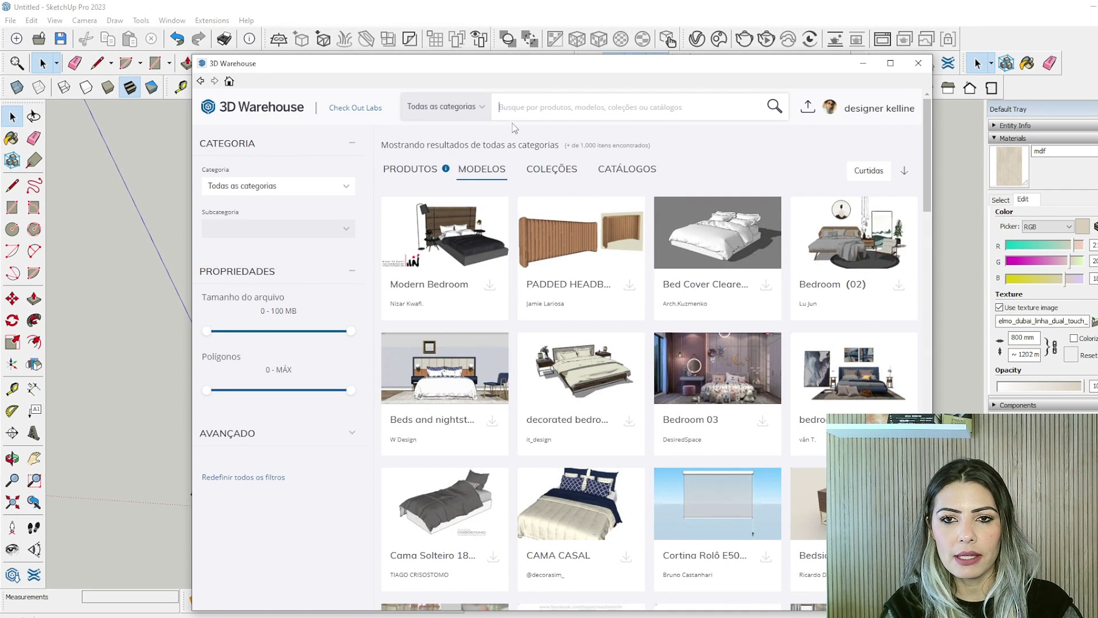
text(estoda)
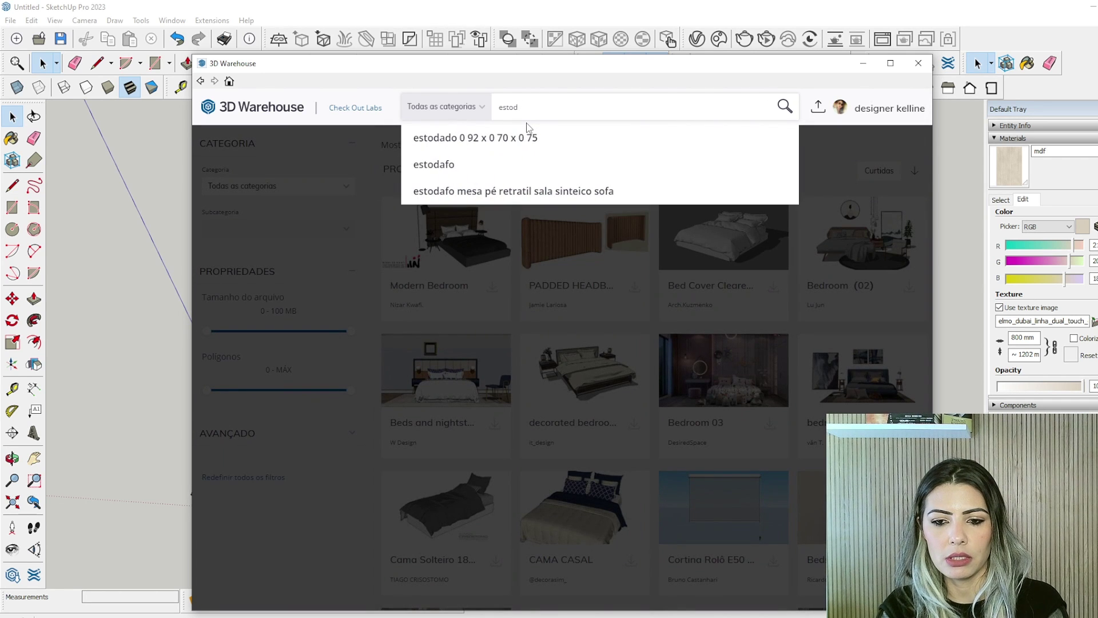
key(BackSpace)
text(fado)
key(Return)
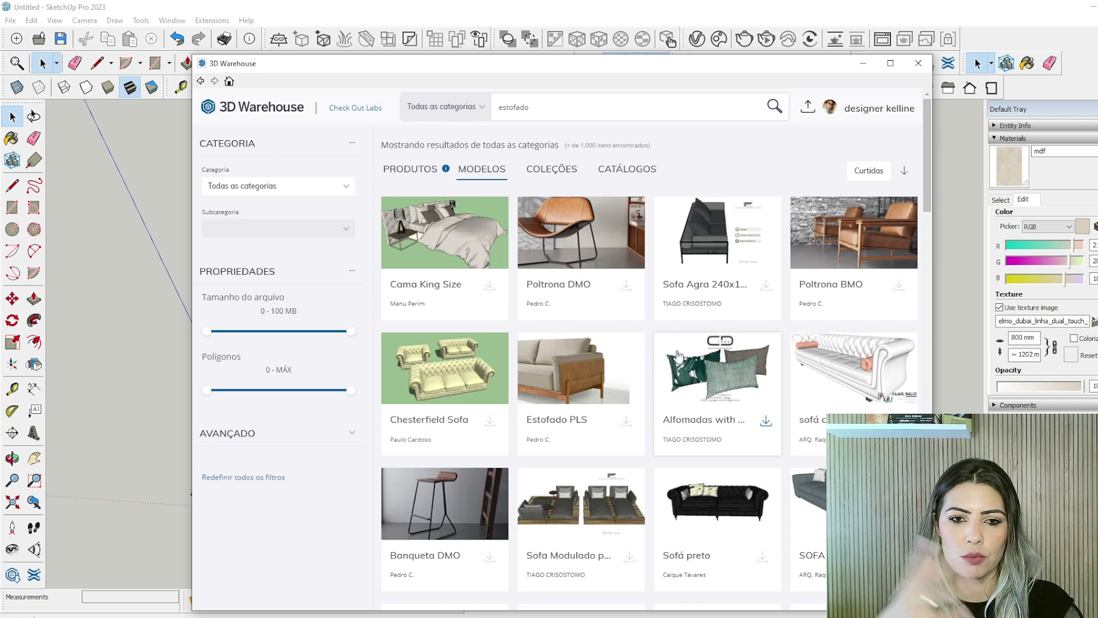
Browse the "estofado" model results, comparing the sofas, armchairs and other upholstered furniture
scroll(556, 360, down, 2)
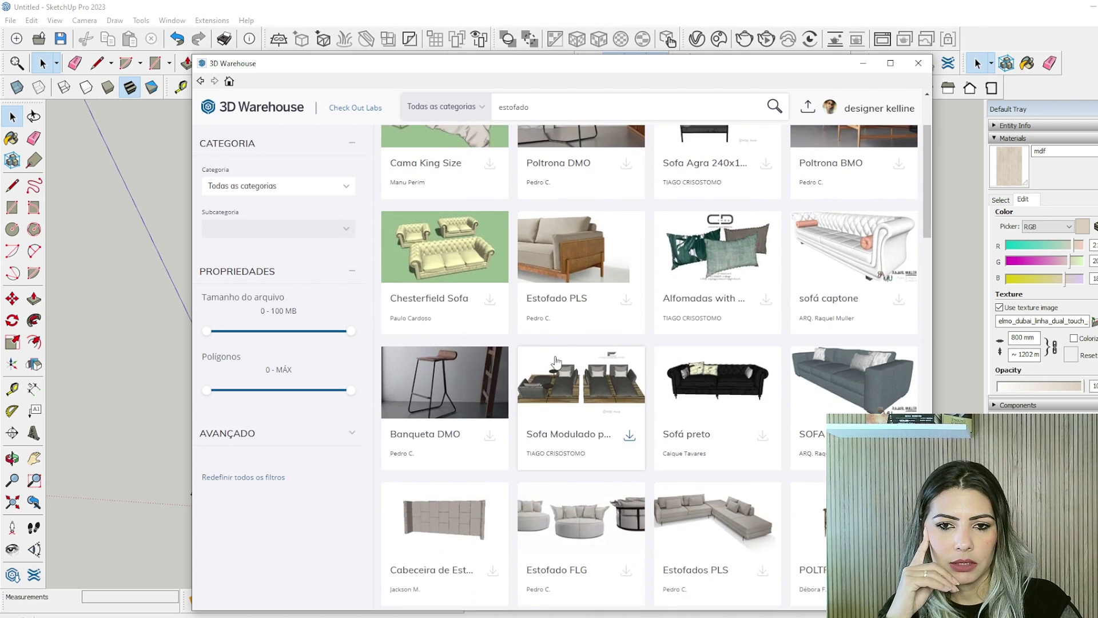
scroll(556, 361, down, 3)
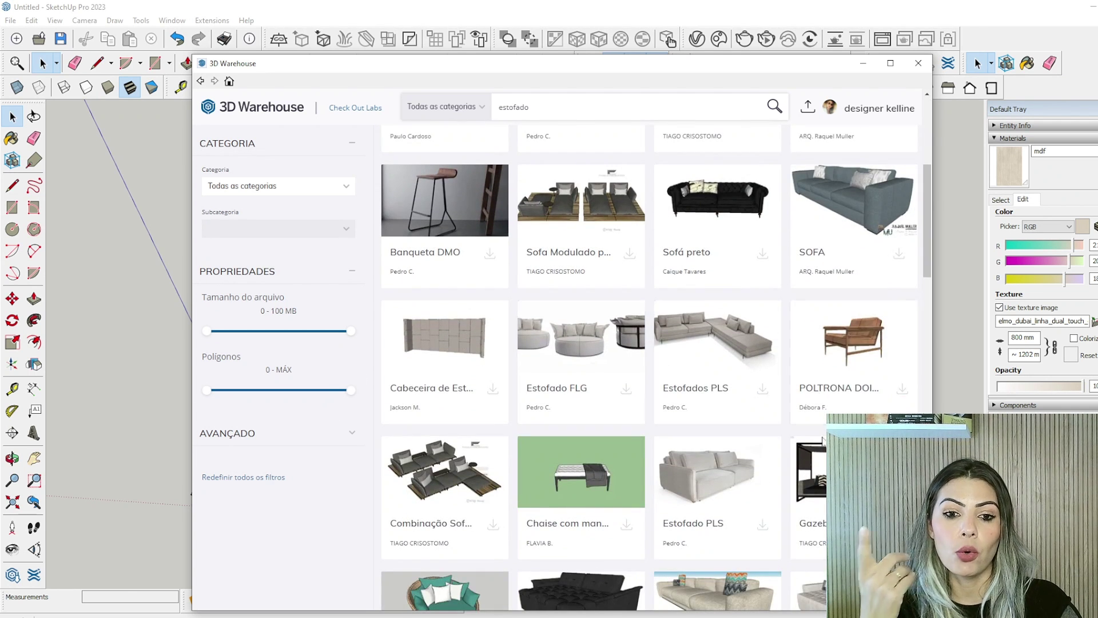
scroll(614, 335, down, 5)
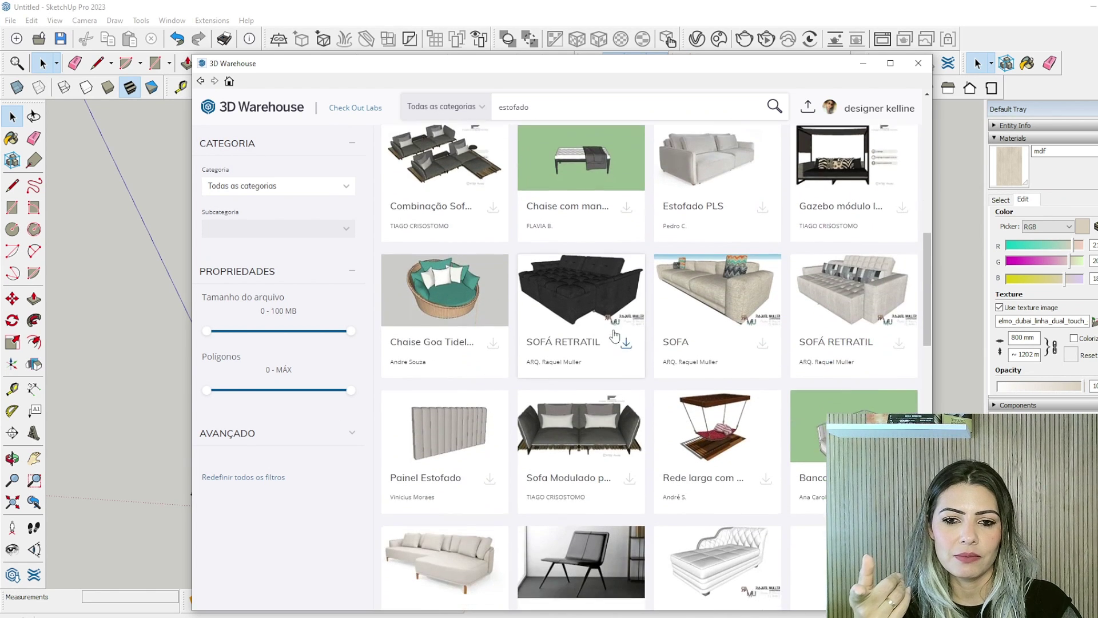
scroll(615, 335, down, 2)
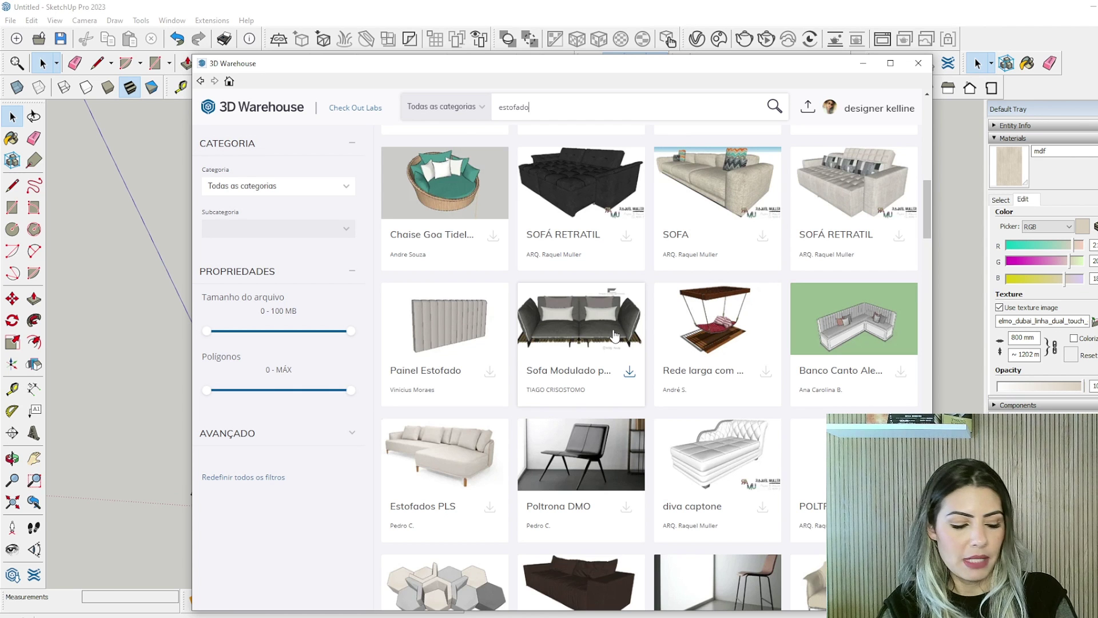
scroll(615, 335, down, 8)
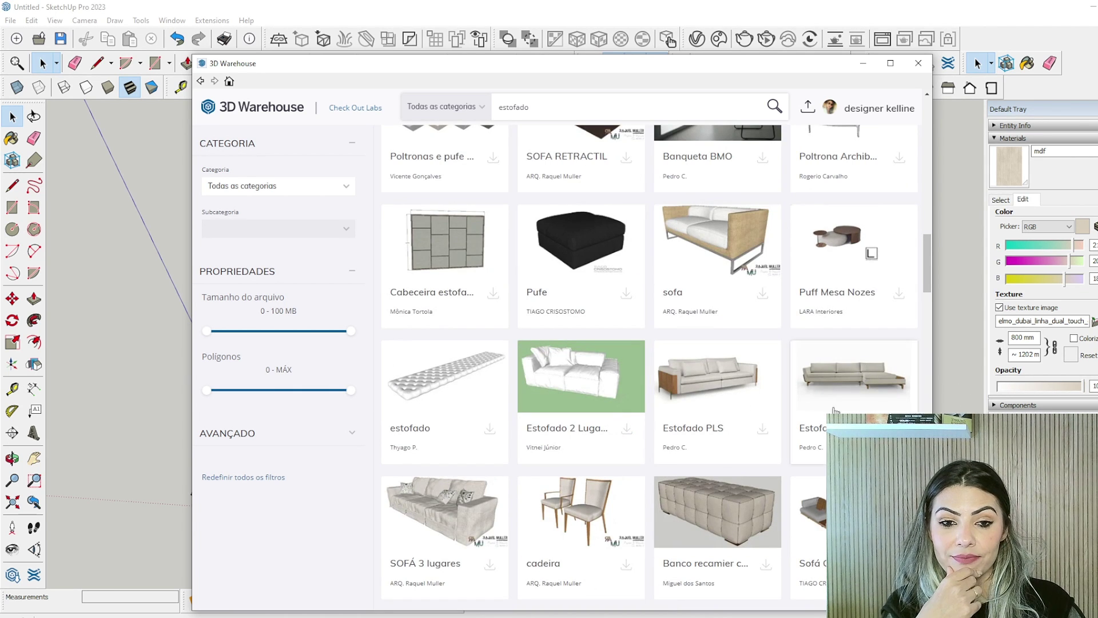
scroll(629, 411, up, 10)
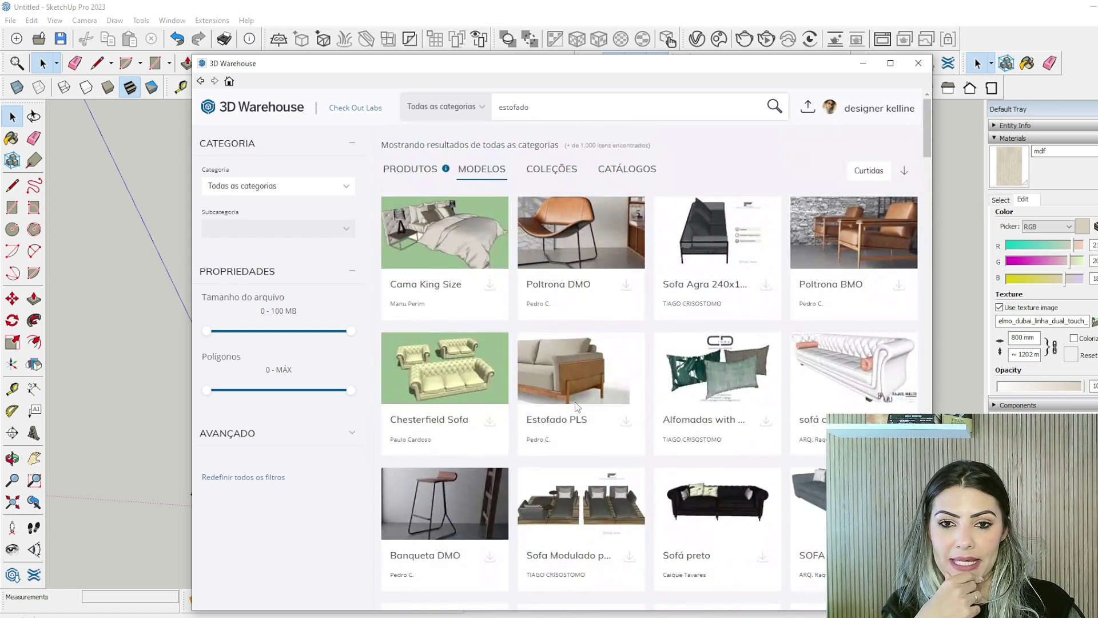
scroll(575, 402, down, 3)
scroll(573, 410, down, 6)
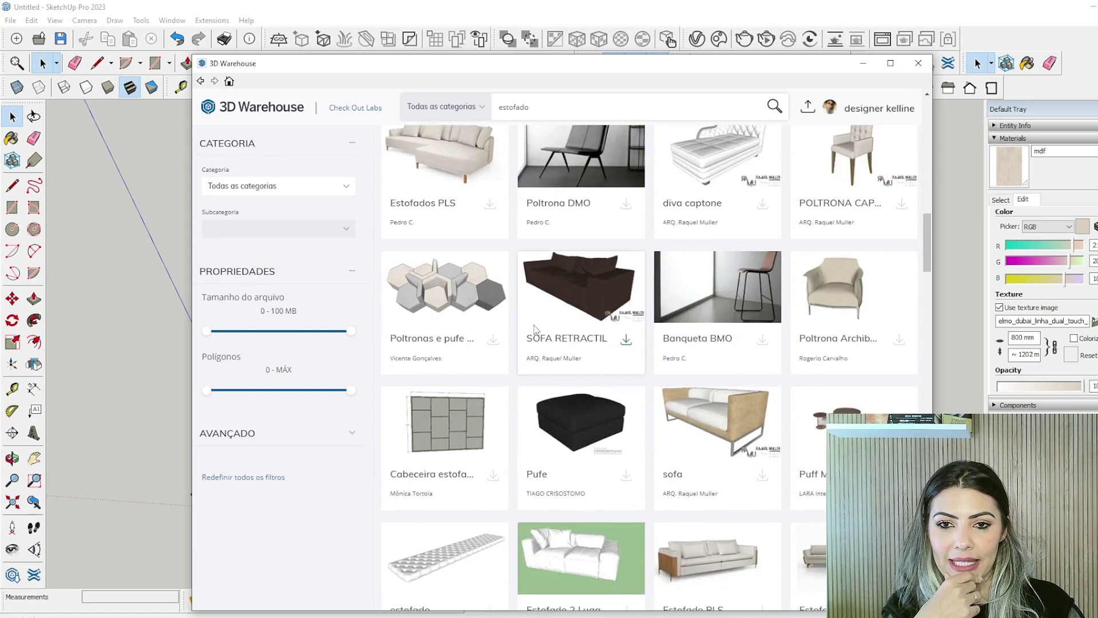
scroll(646, 366, up, 4)
scroll(584, 449, up, 10)
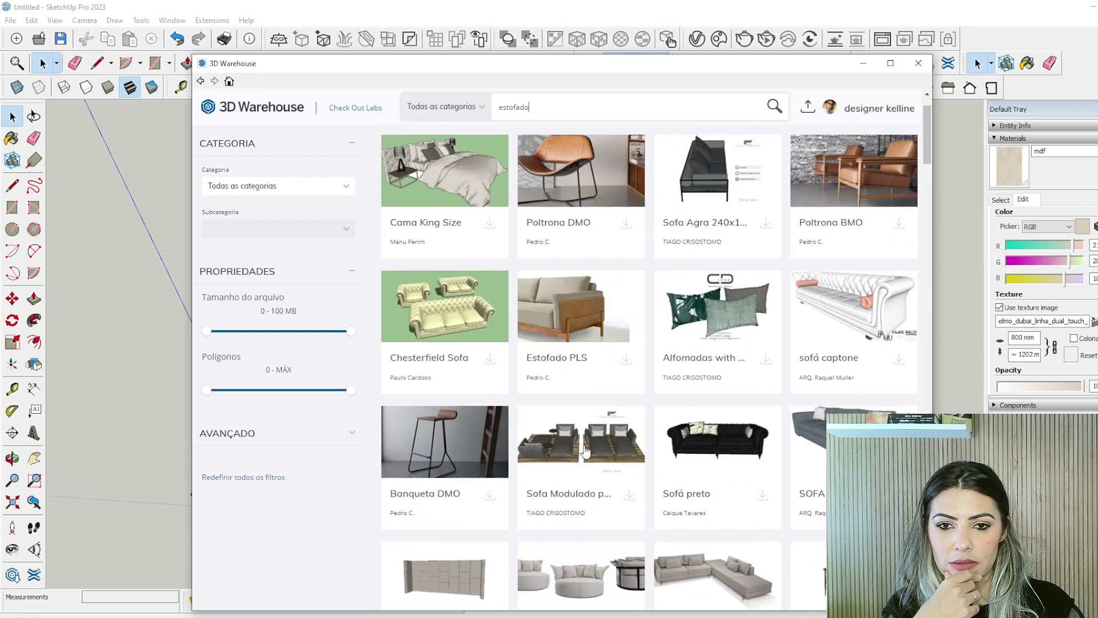
scroll(585, 450, down, 3)
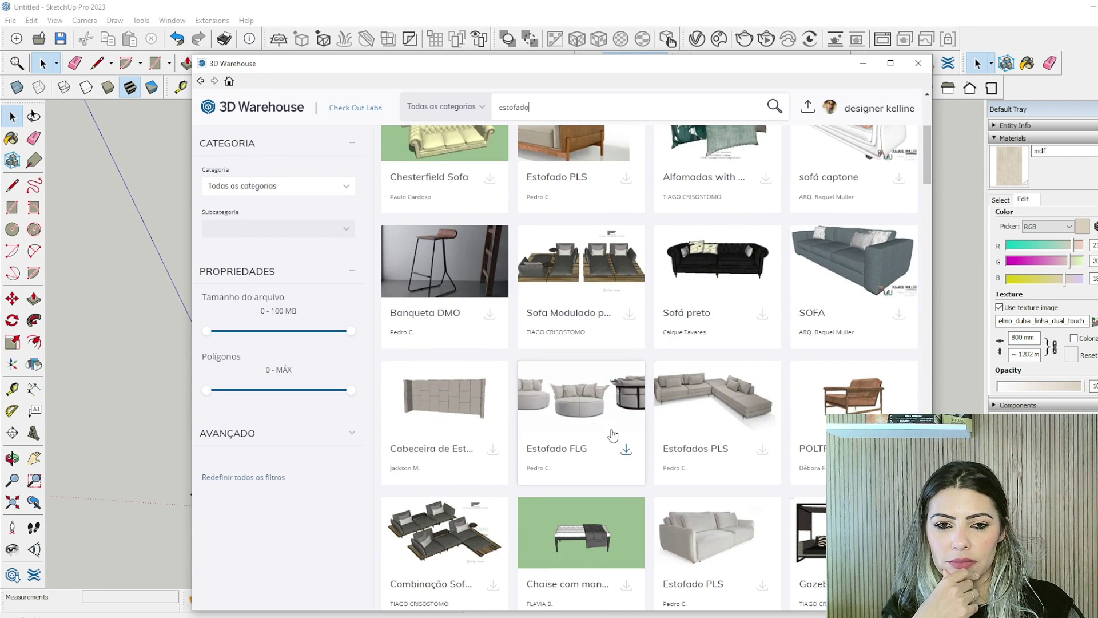
Switch the "estofado" results to collections (Coleções) and examine the collection titles, authors and cover images
scroll(612, 436, up, 3)
scroll(612, 436, up, 2)
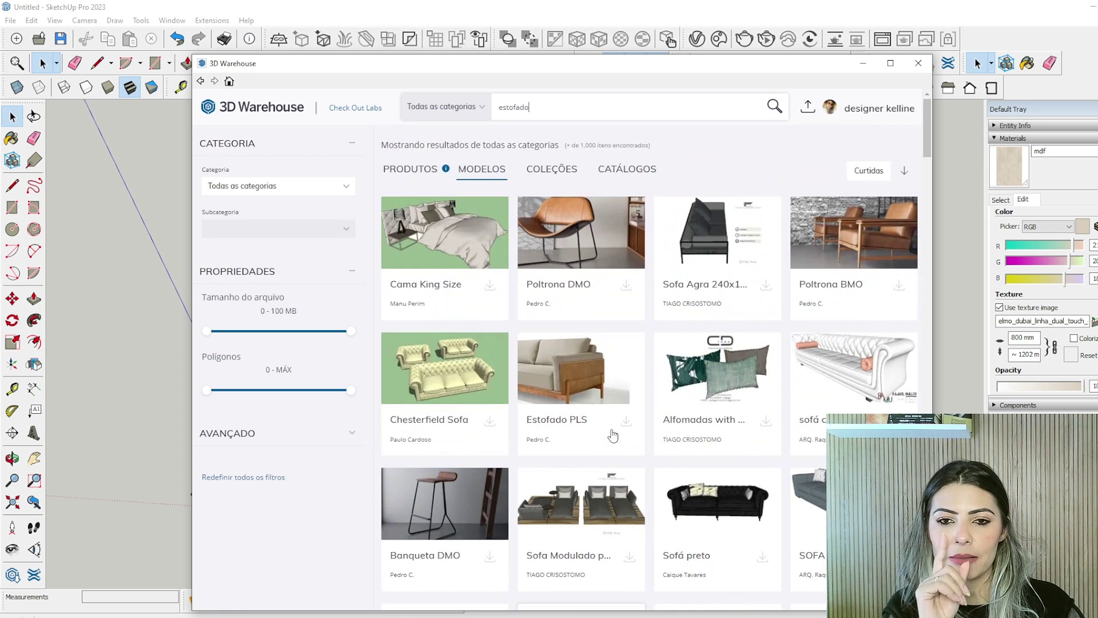
click(554, 170)
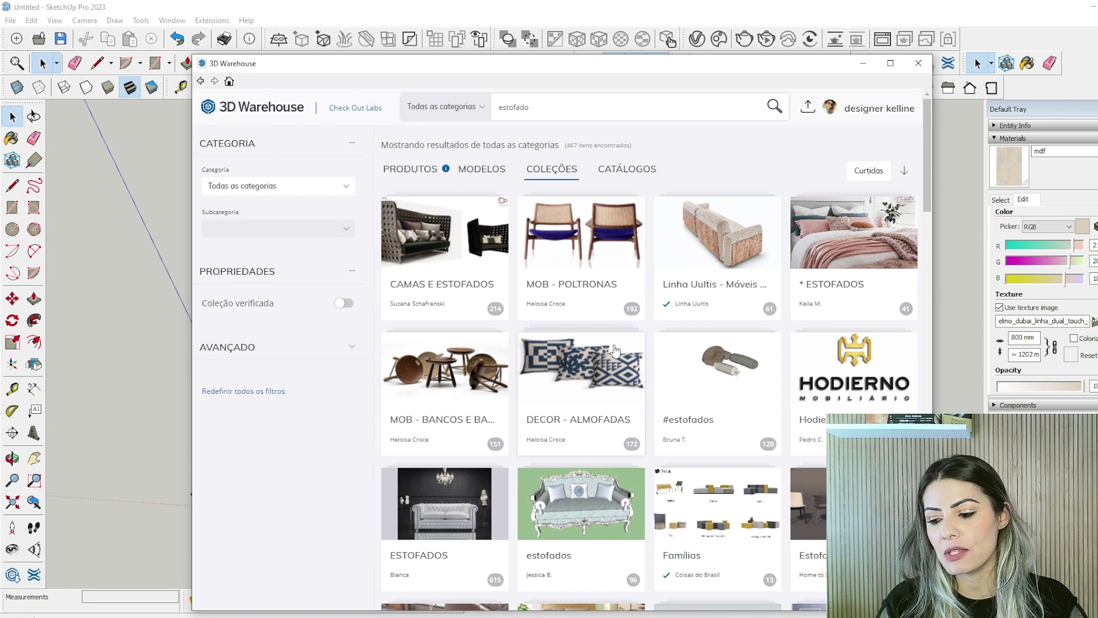
scroll(615, 350, down, 5)
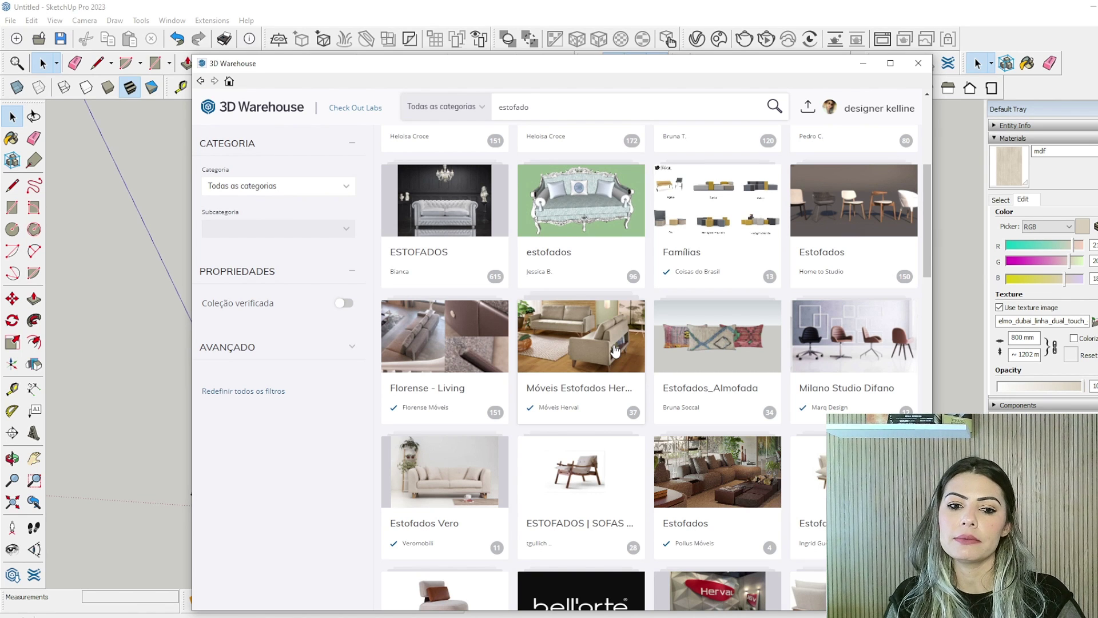
scroll(516, 531, down, 4)
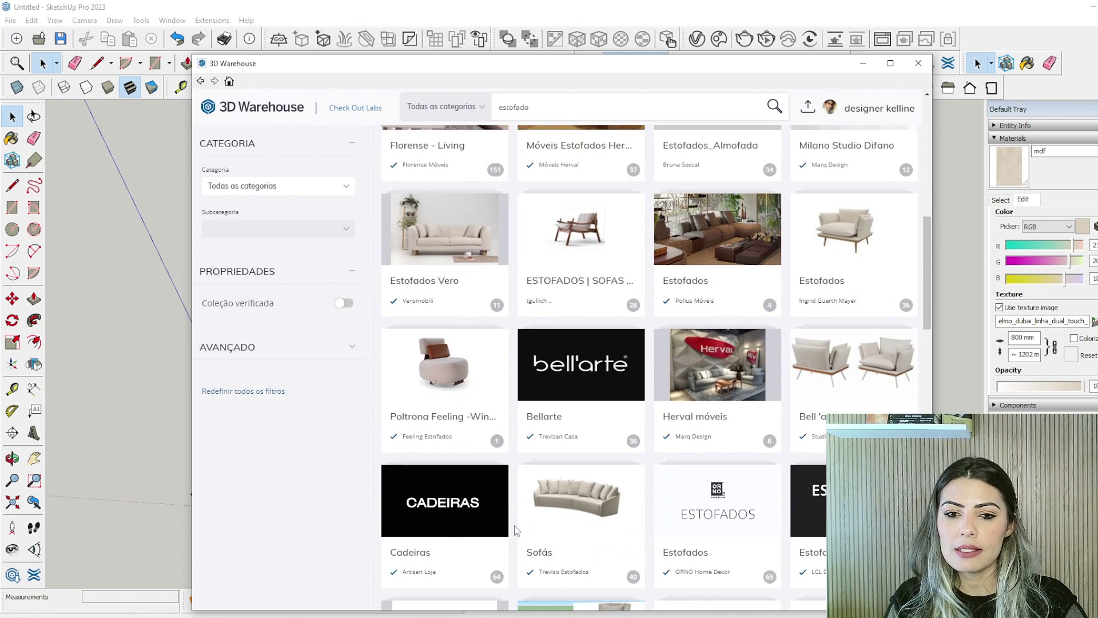
scroll(516, 530, down, 3)
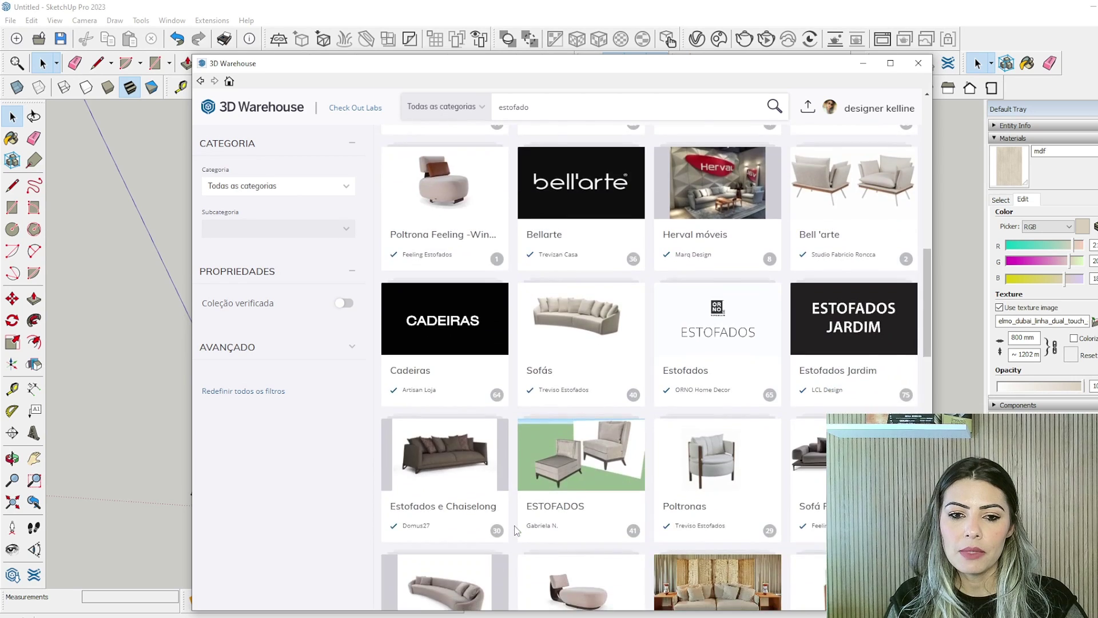
scroll(516, 531, up, 10)
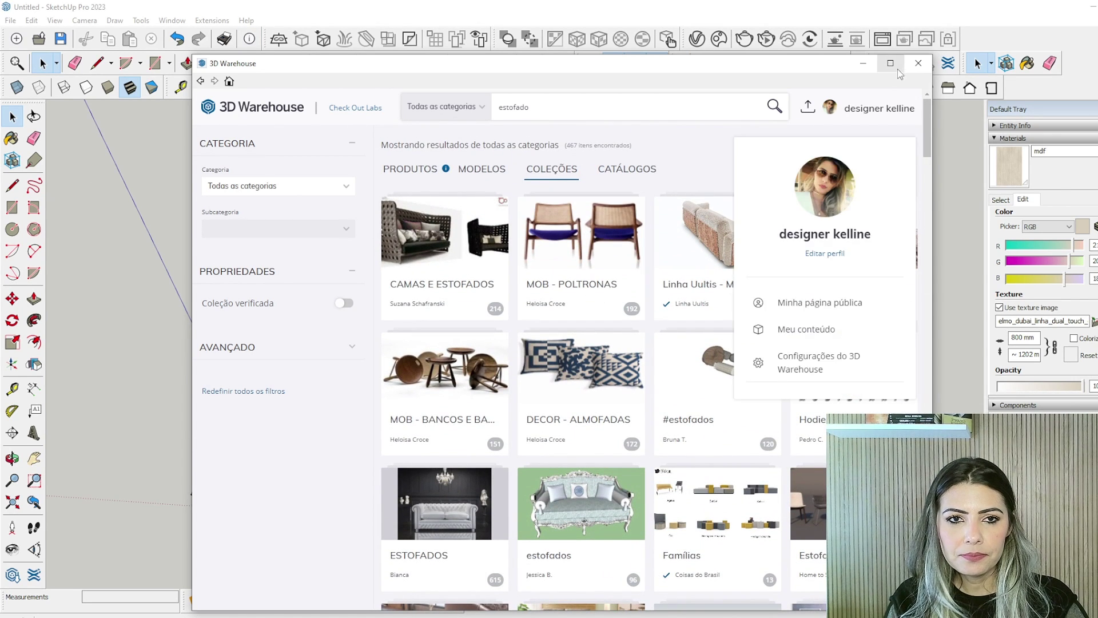
scroll(705, 338, down, 5)
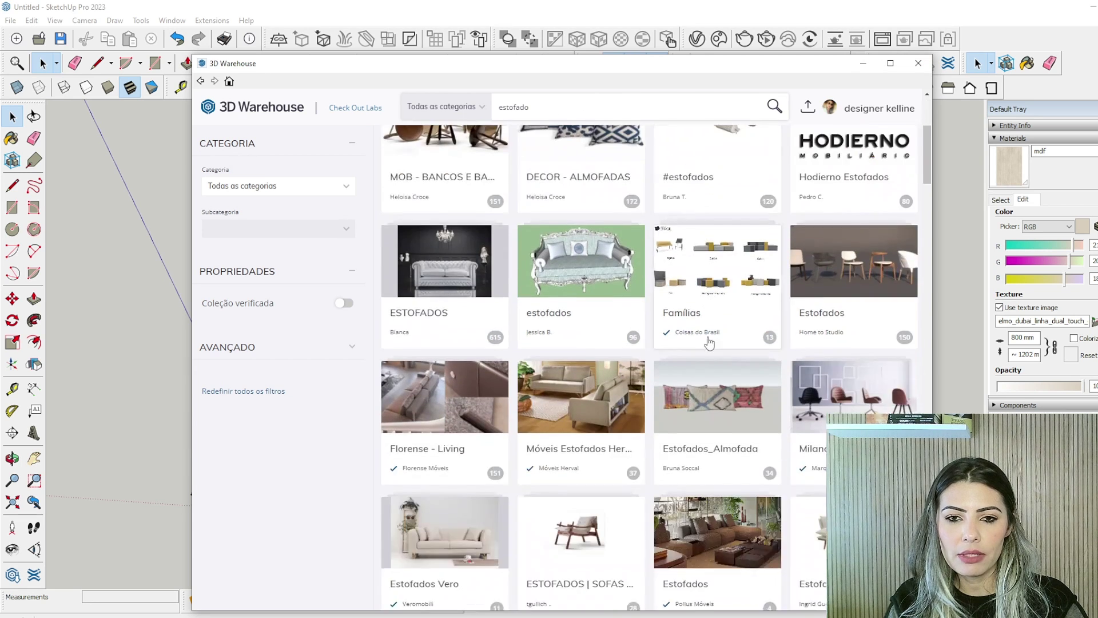
scroll(662, 372, up, 5)
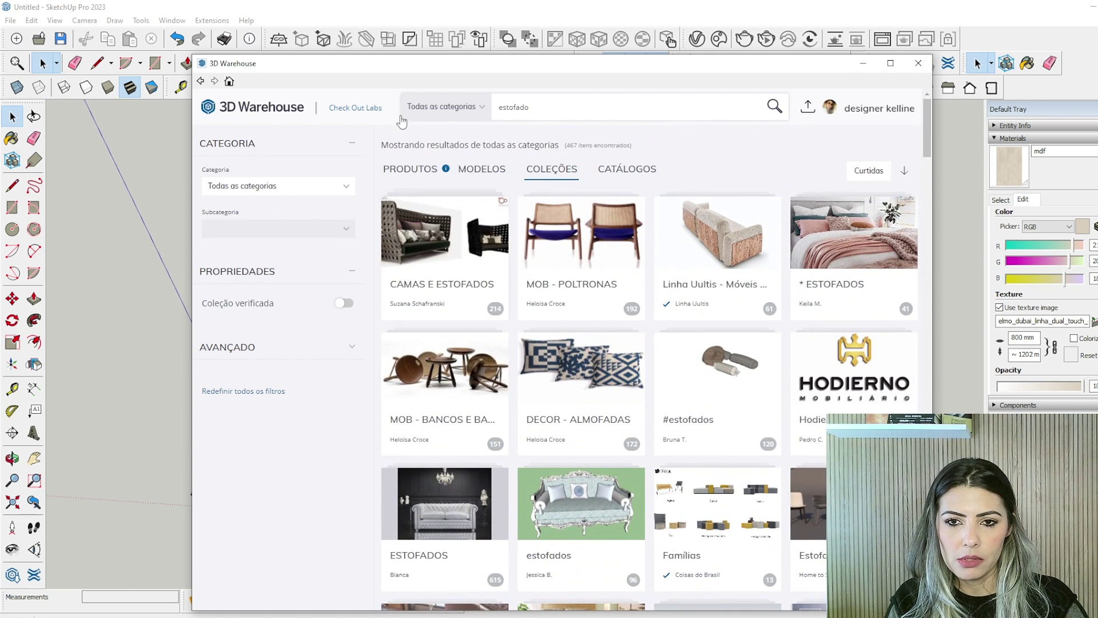
Return the "estofado" results to models (Modelos) and browse them for a sofa with wooden side panels
click(485, 170)
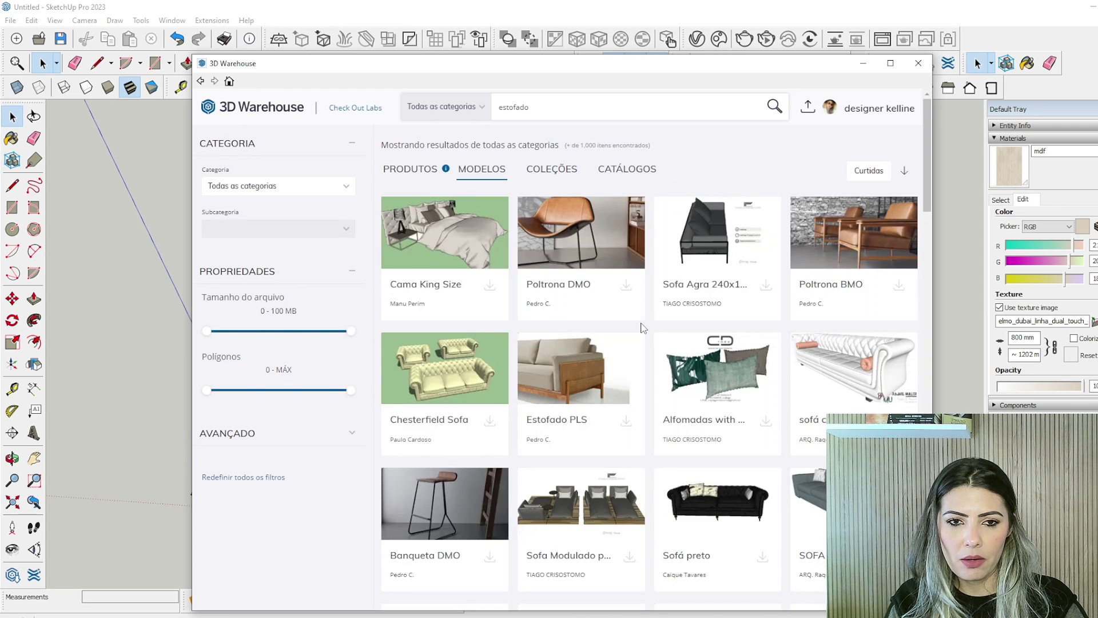
scroll(643, 328, down, 7)
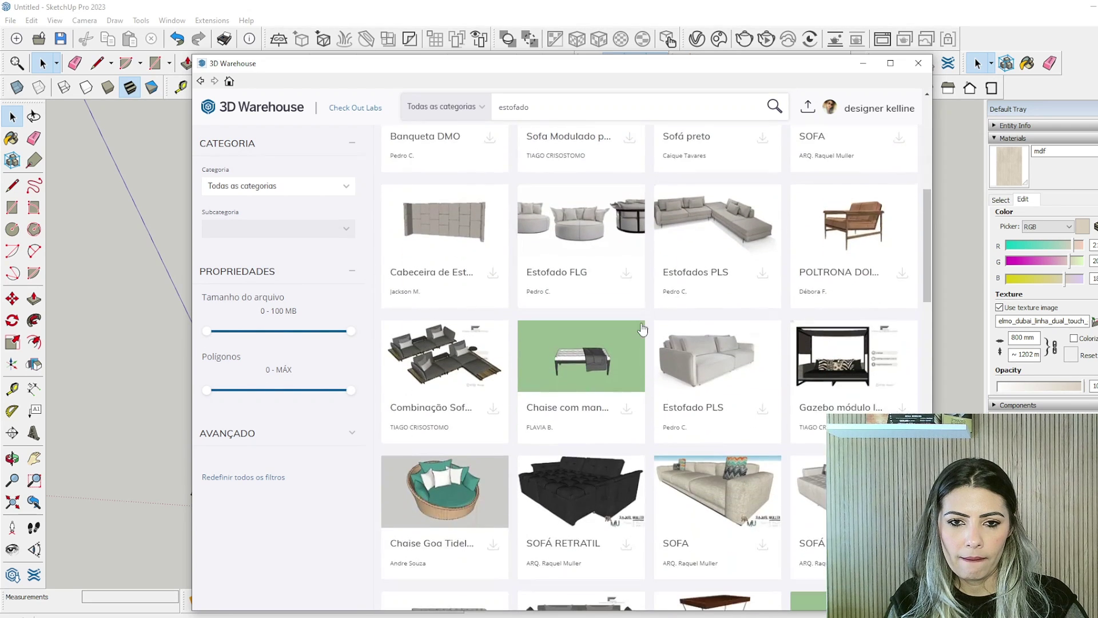
scroll(643, 328, down, 8)
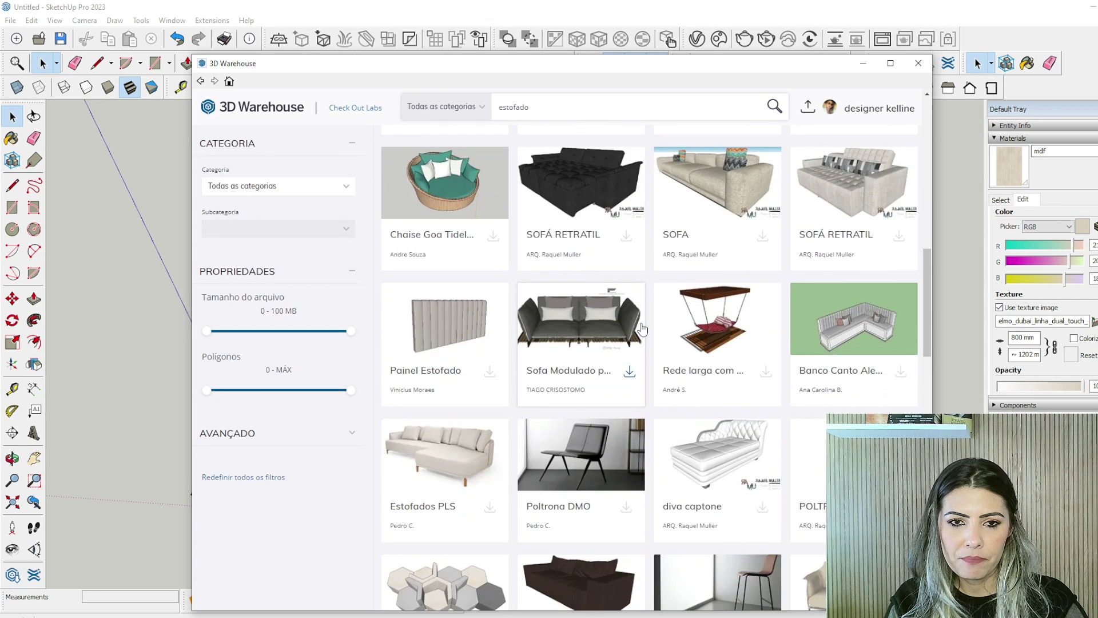
scroll(643, 328, down, 7)
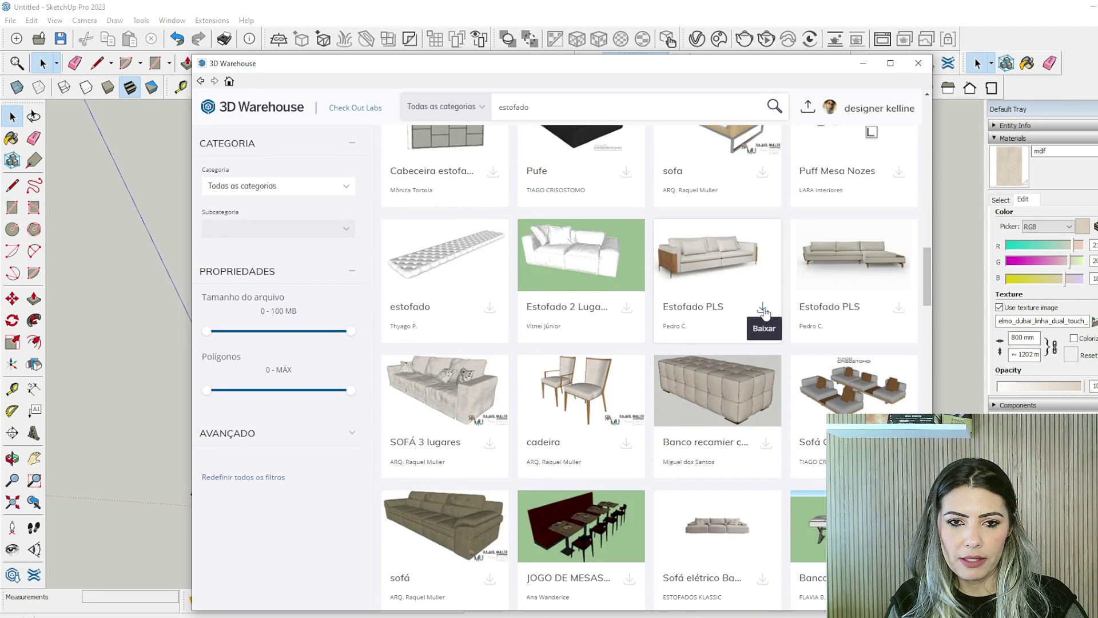
scroll(784, 297, up, 5)
scroll(784, 296, up, 10)
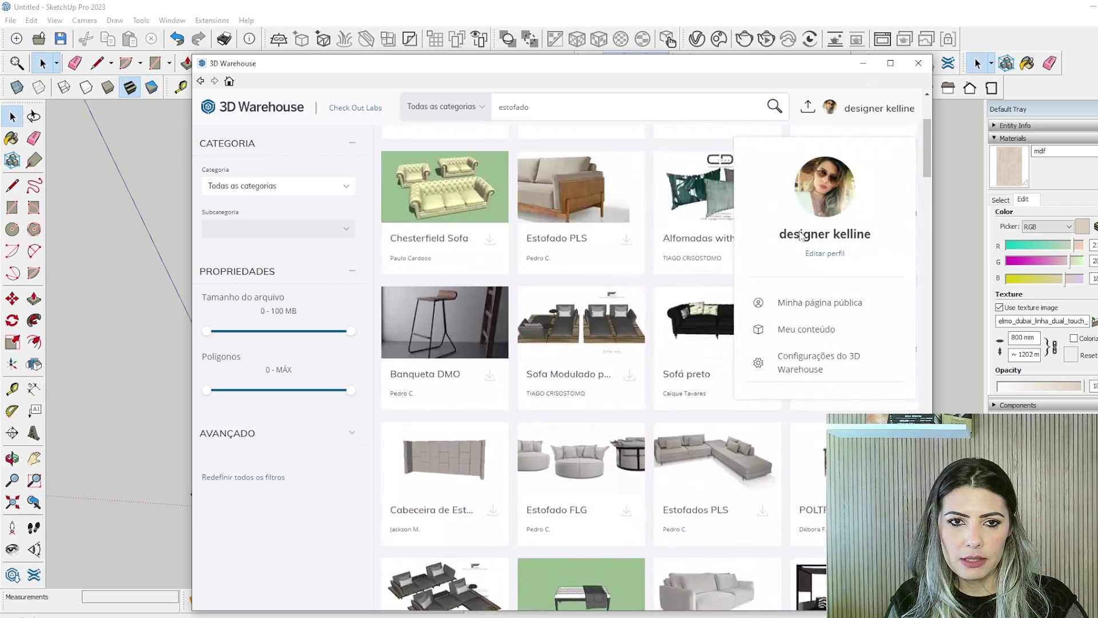
scroll(784, 295, down, 10)
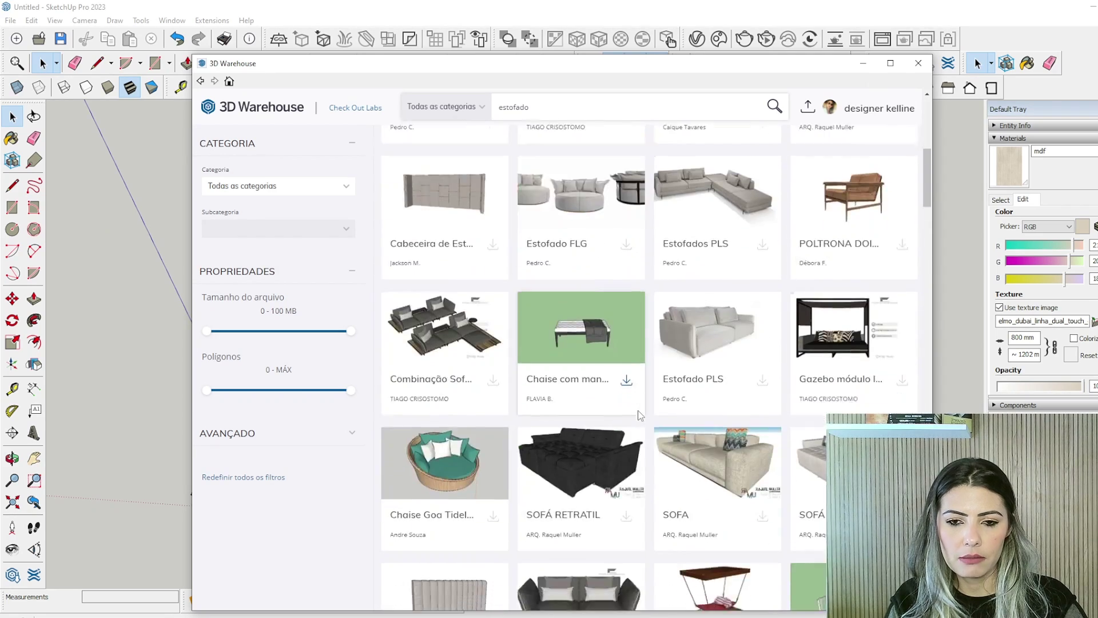
scroll(640, 415, up, 4)
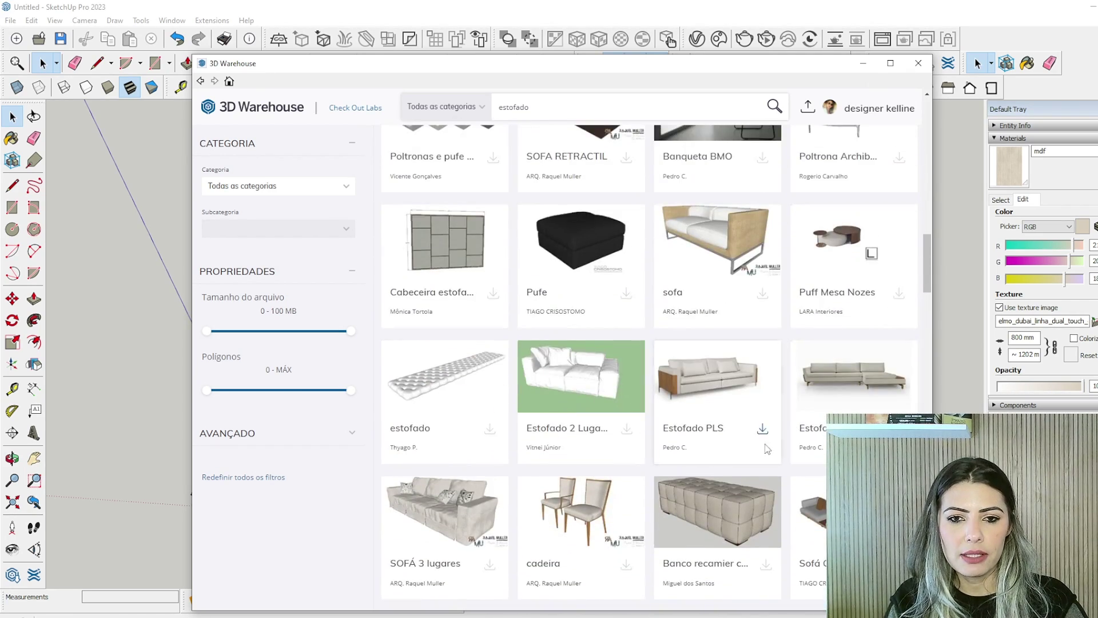
Load the wood-sided "Estofado PLS" sofa directly into the SketchUp model and place it on the floor near the cylinder
click(763, 428)
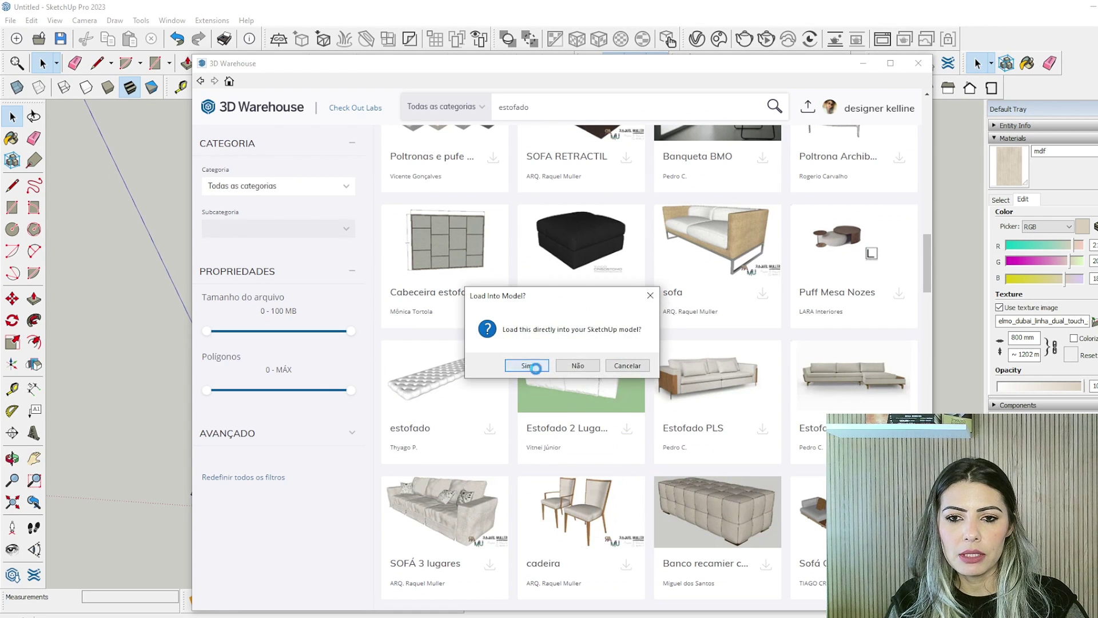
click(522, 363)
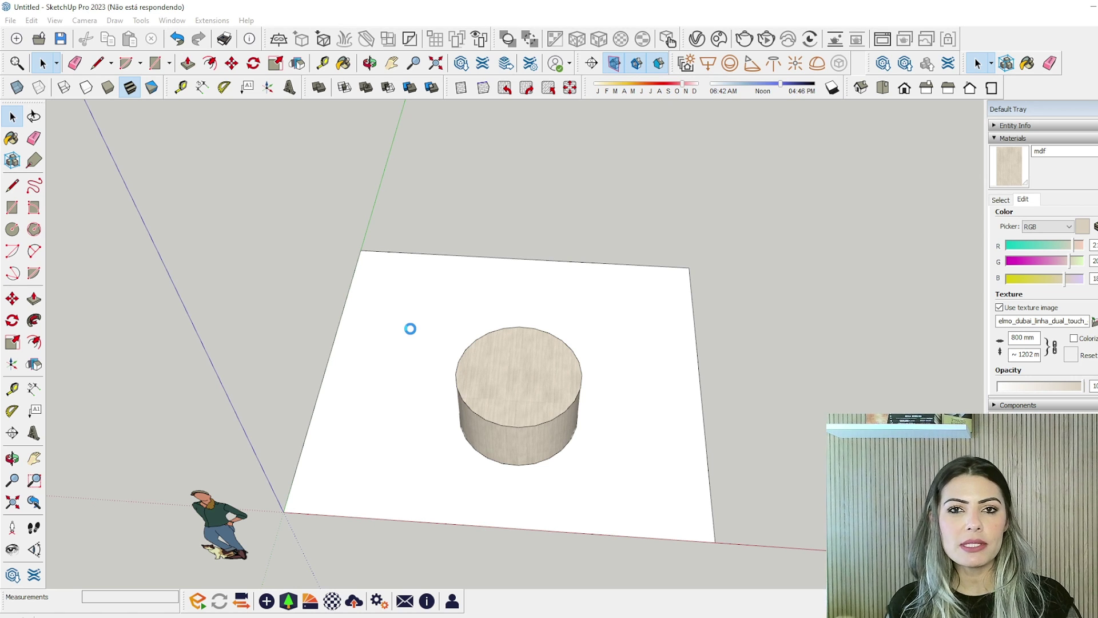
key(m)
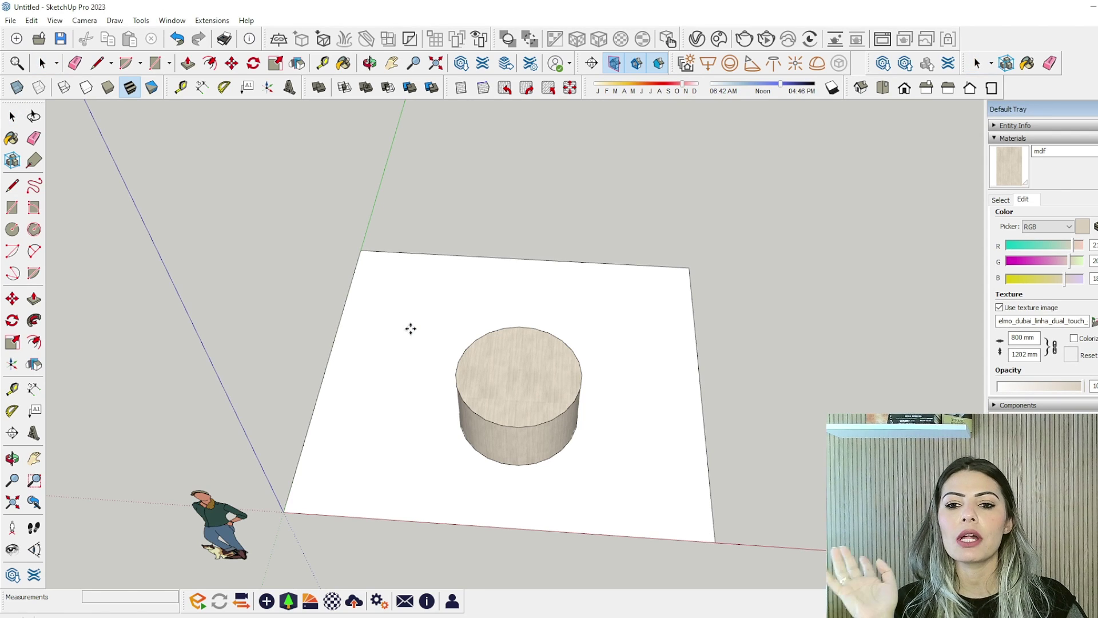
middle_drag(436, 327, 718, 237)
key(space)
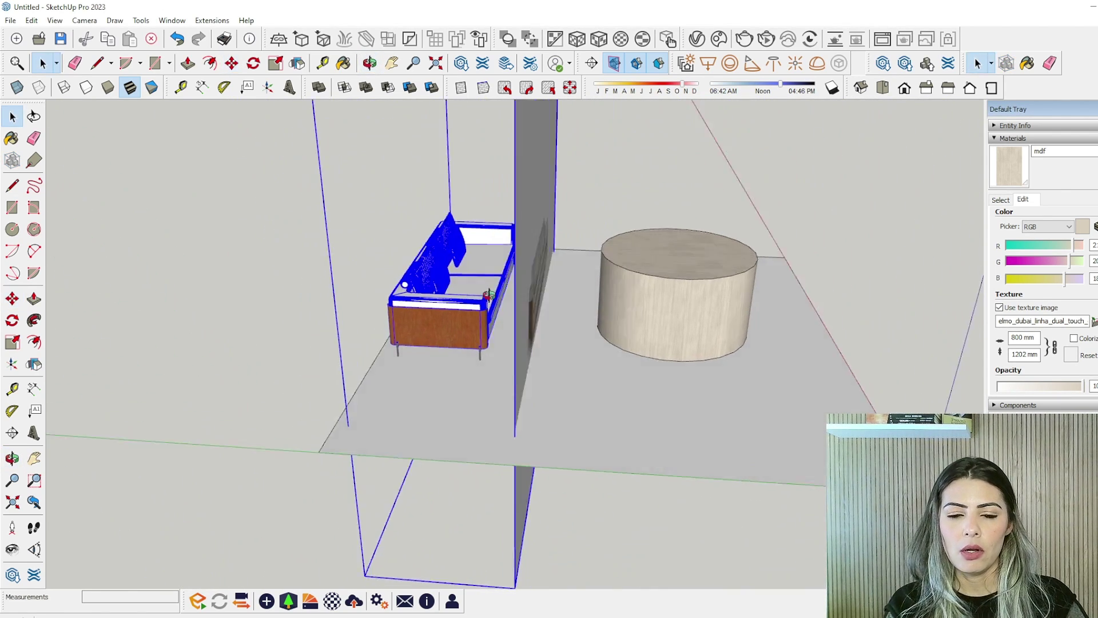
Remove the flat reference image that came with the imported sofa component, keeping only the 3D sofa
scroll(458, 274, up, 8)
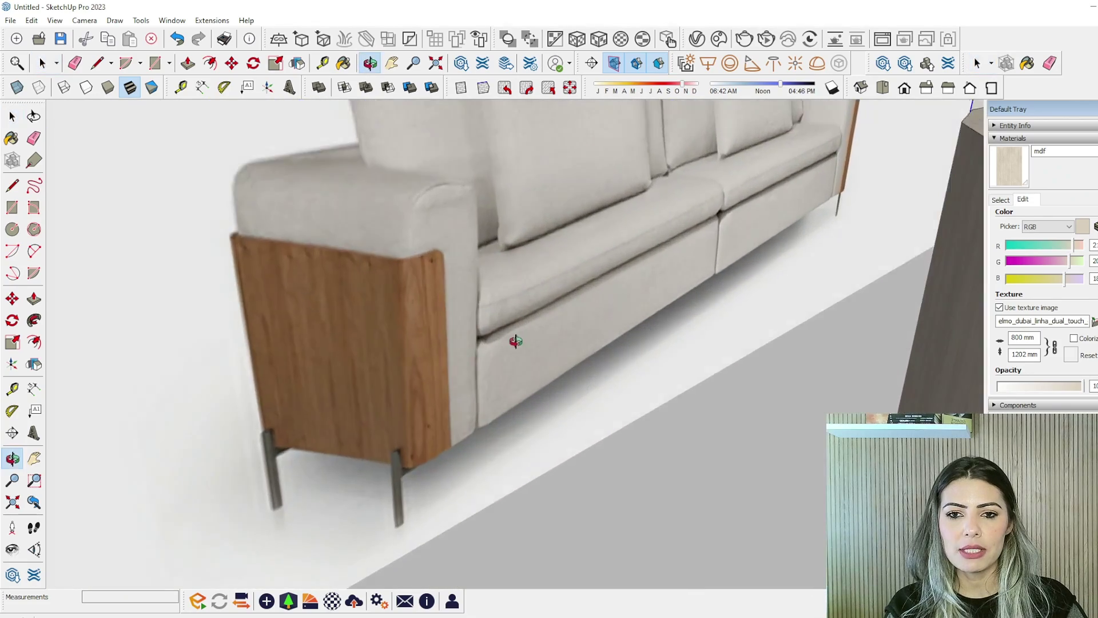
middle_drag(513, 341, 473, 442)
scroll(458, 308, down, 5)
middle_drag(459, 309, 422, 326)
double_click(424, 326)
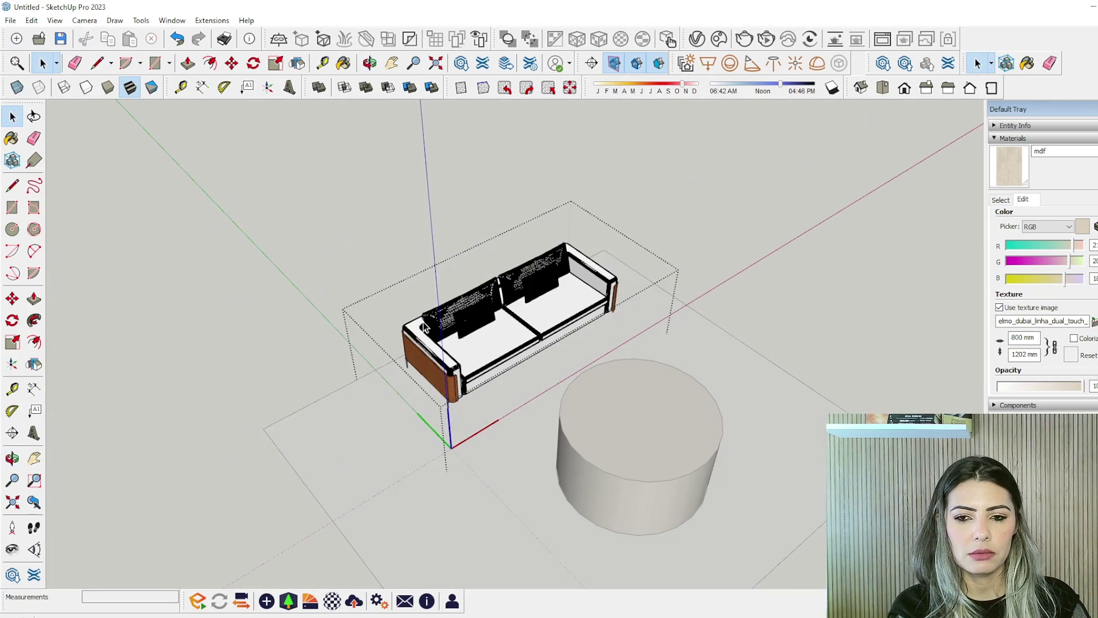
click(835, 238)
Select the sofa and open its component to examine the mesh of the cushions and seat
scroll(555, 358, up, 5)
middle_drag(514, 343, 885, 327)
click(452, 372)
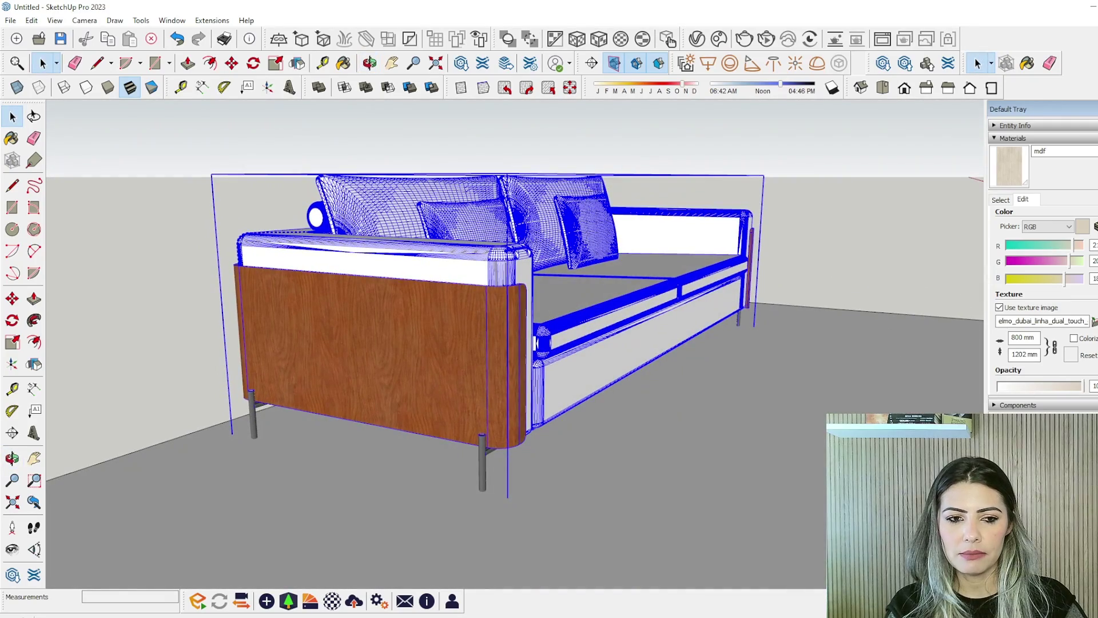
middle_drag(648, 439, 488, 458)
scroll(451, 360, up, 6)
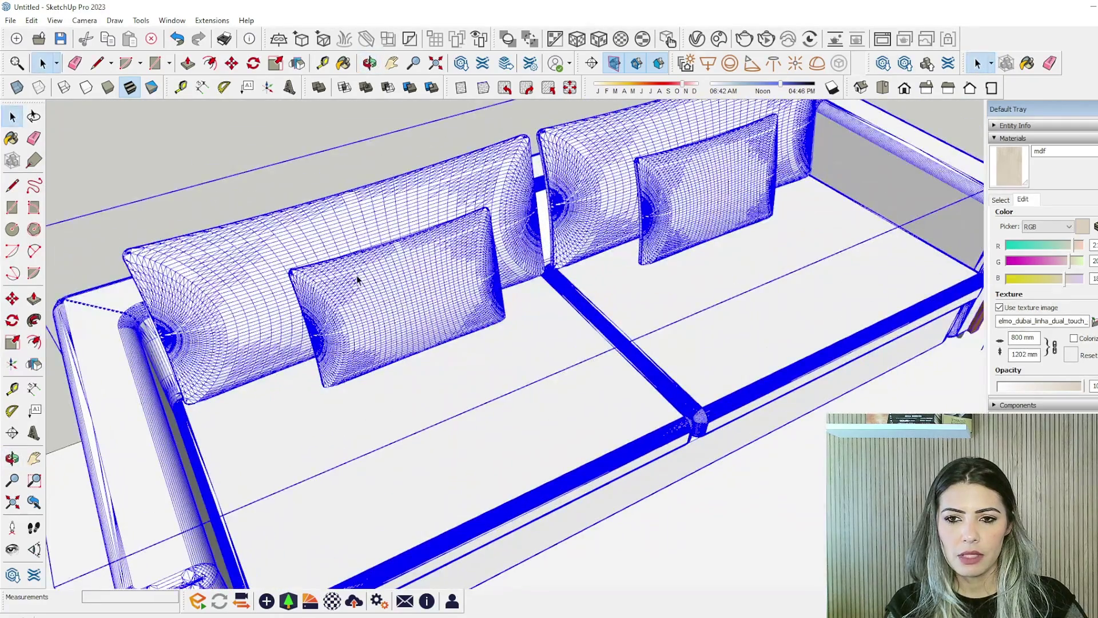
double_click(355, 276)
click(365, 276)
scroll(475, 305, down, 5)
scroll(492, 355, up, 2)
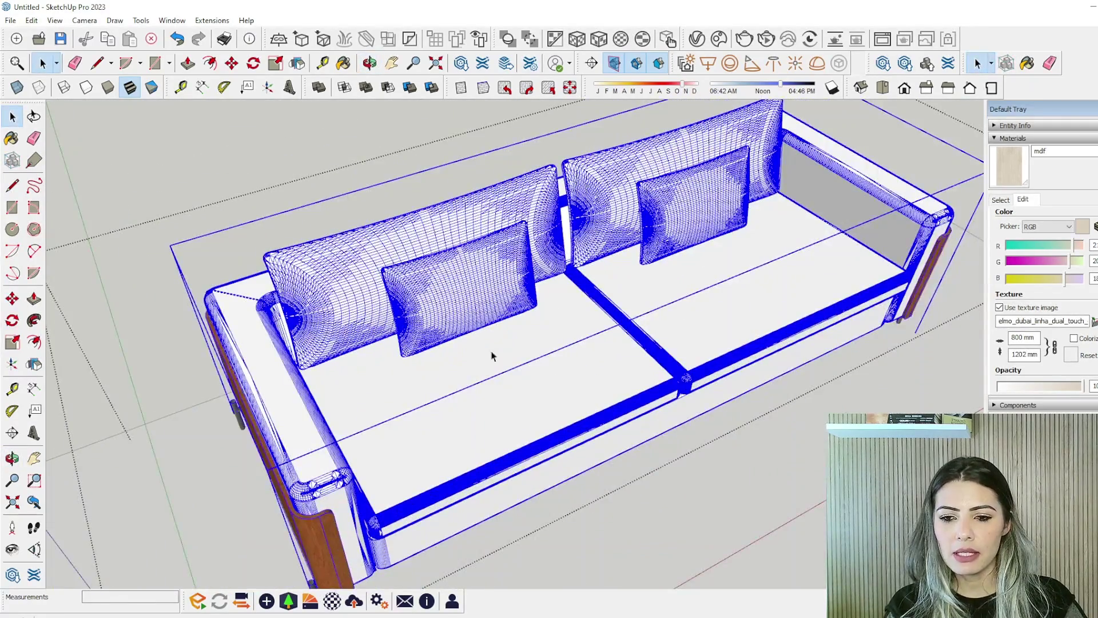
scroll(541, 334, down, 2)
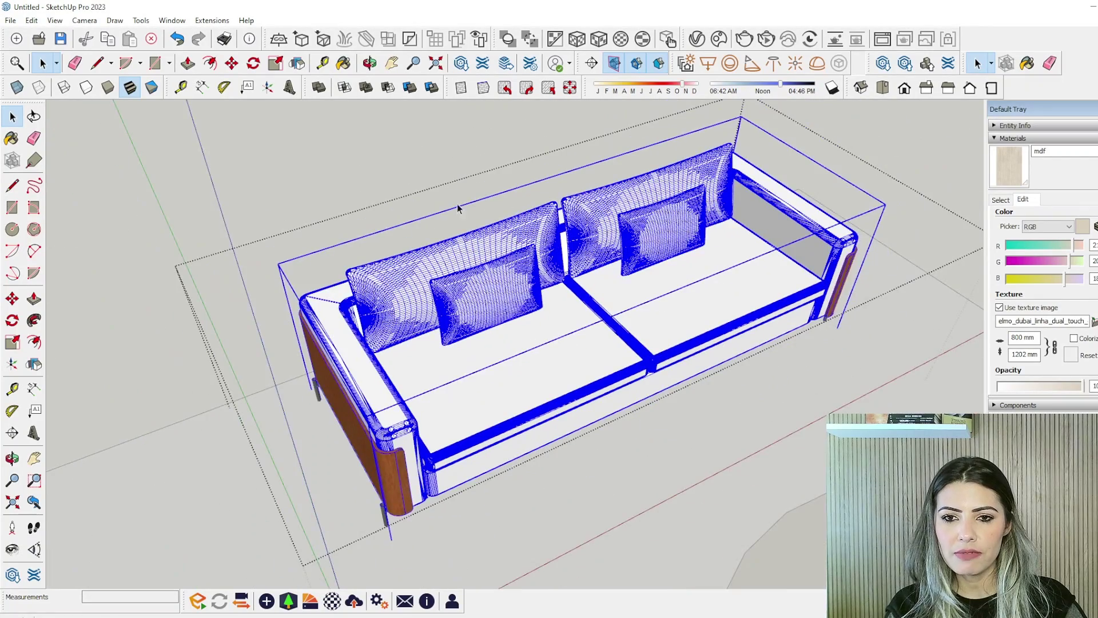
Deselect the sofa and examine the edge lines on its seat cushions up close and on the whole sofa from several angles
middle_drag(457, 209, 412, 320)
click(515, 213)
scroll(432, 470, up, 8)
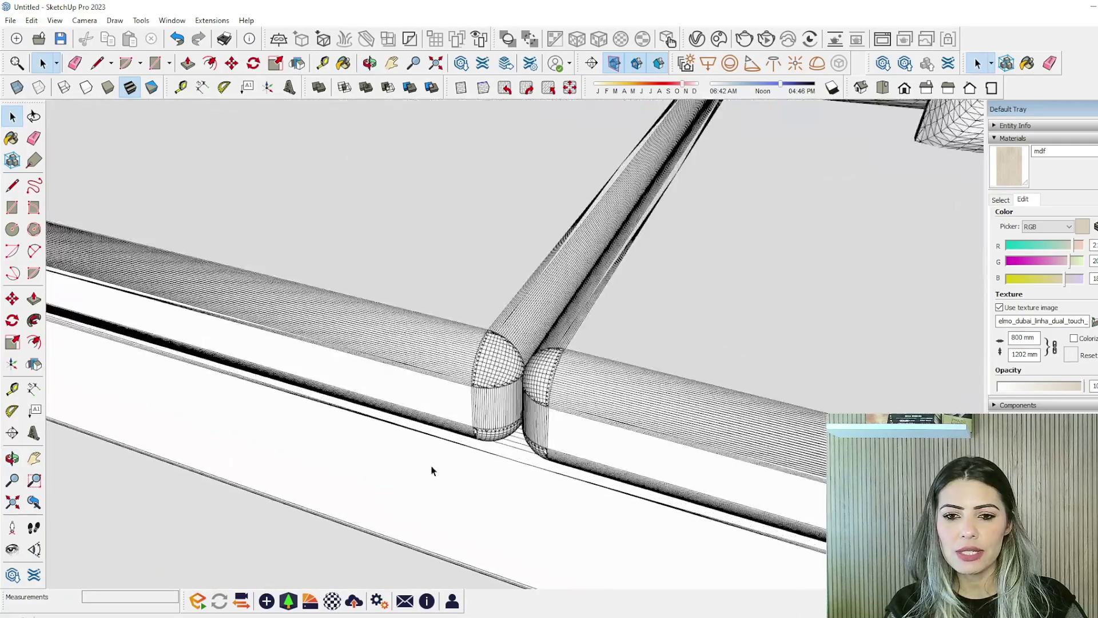
scroll(432, 471, down, 10)
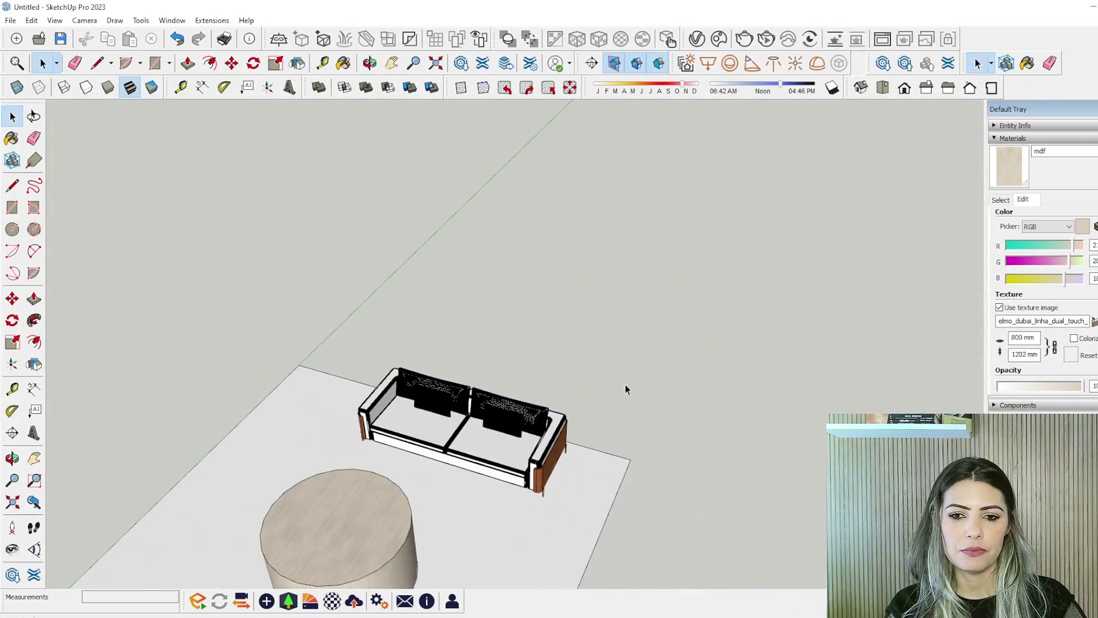
scroll(487, 441, up, 5)
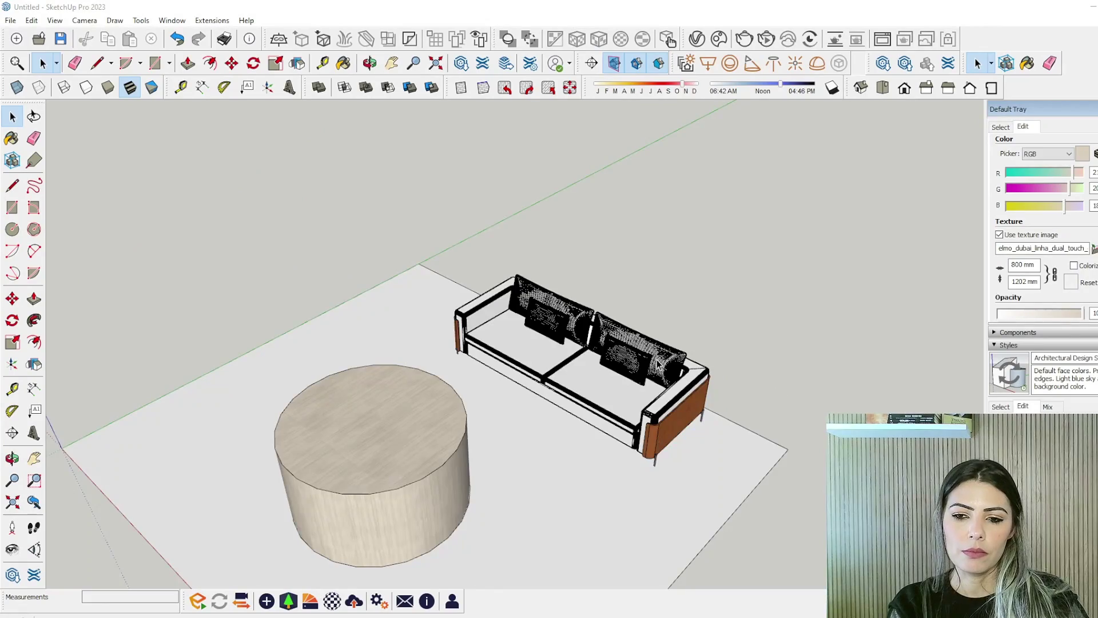
middle_drag(657, 359, 515, 309)
scroll(518, 344, up, 3)
scroll(514, 309, up, 2)
middle_drag(475, 412, 675, 488)
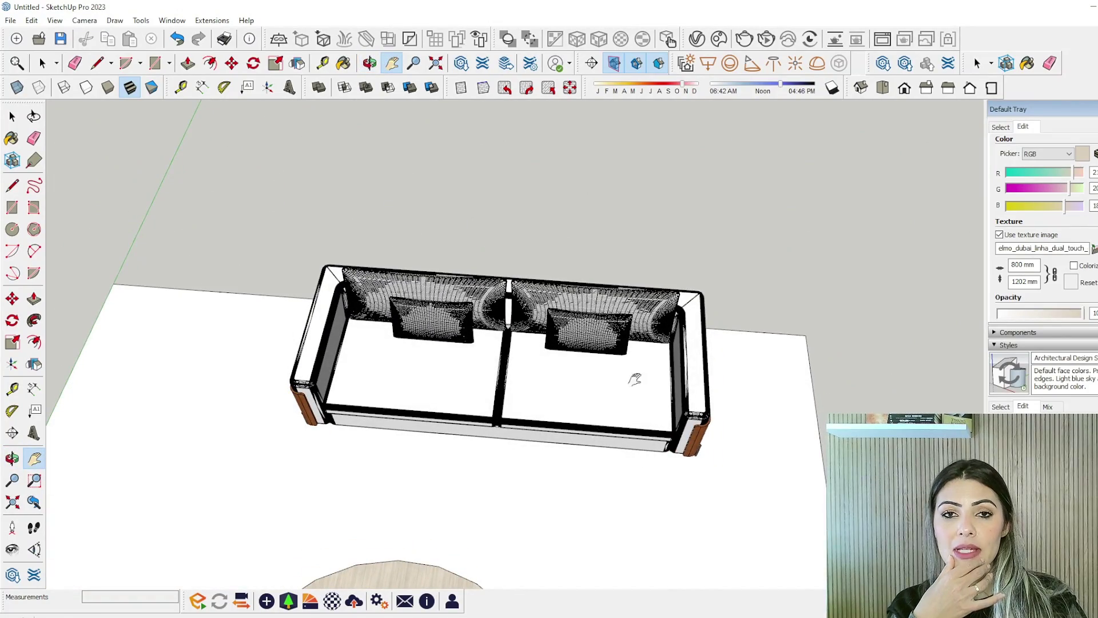
middle_drag(635, 379, 419, 289)
middle_drag(899, 380, 633, 274)
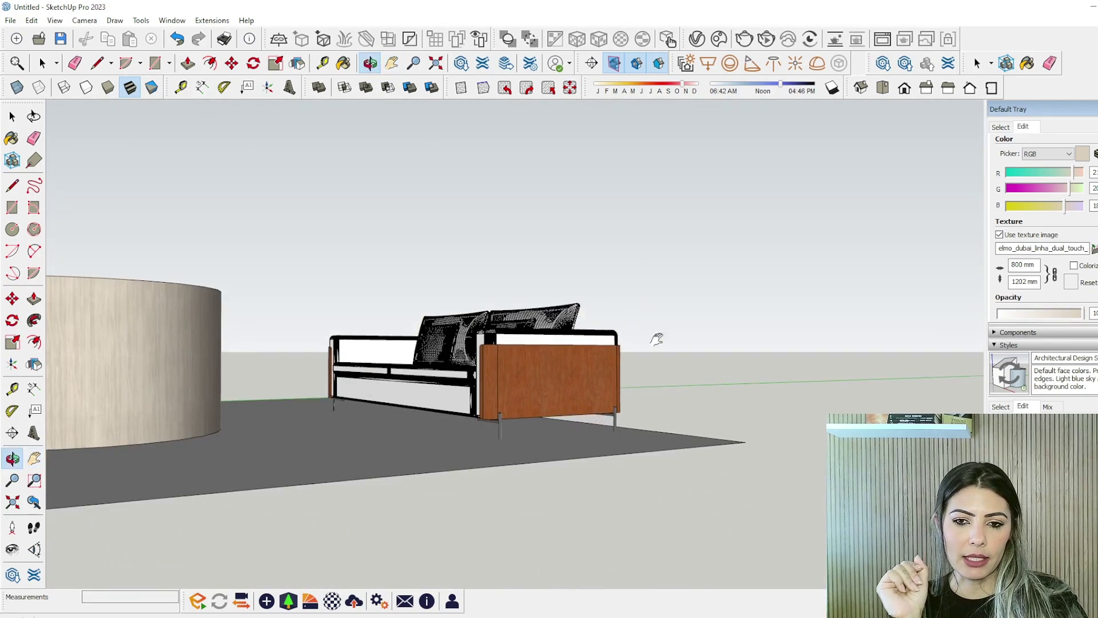
middle_drag(656, 339, 629, 298)
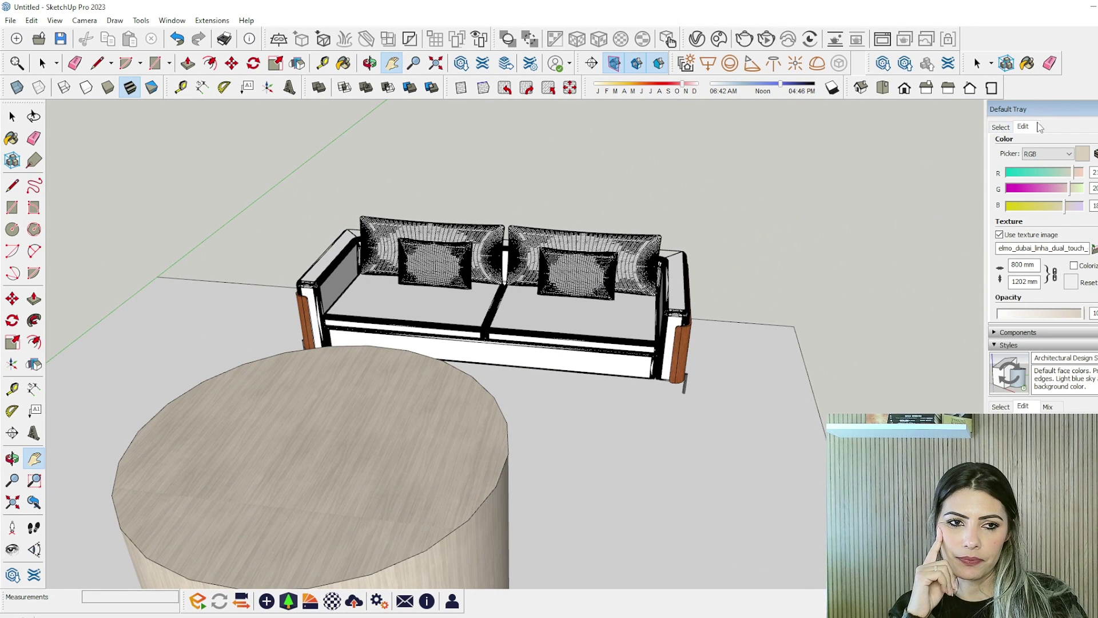
Turn off Edges in the current style to view the sofa without lines, and turn the option back on
scroll(1040, 127, up, 2)
click(1010, 141)
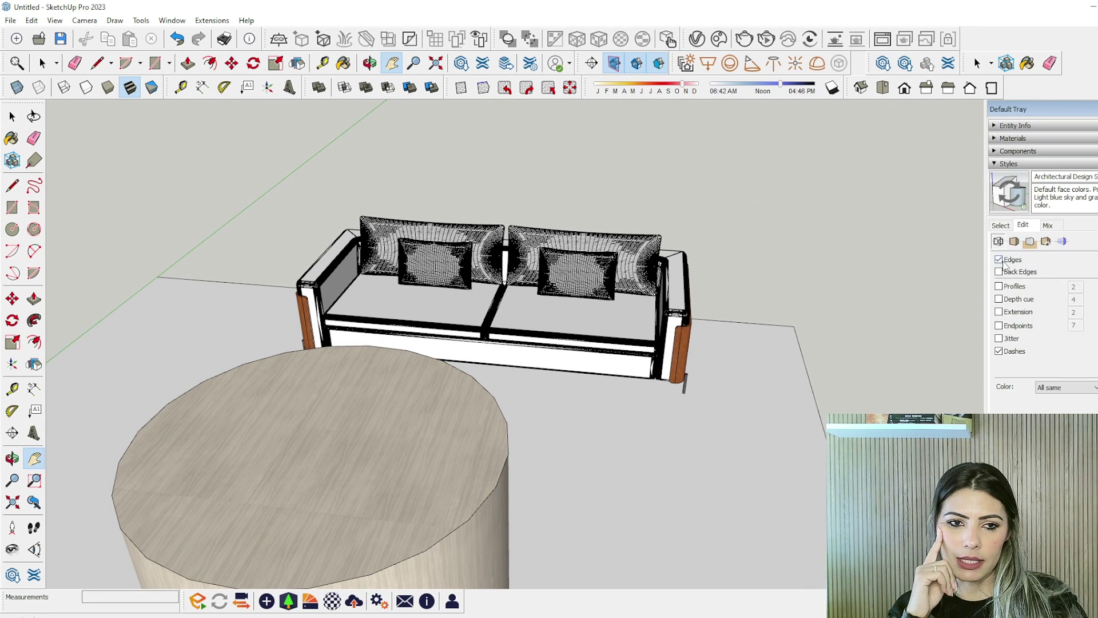
click(998, 259)
middle_drag(723, 355, 567, 366)
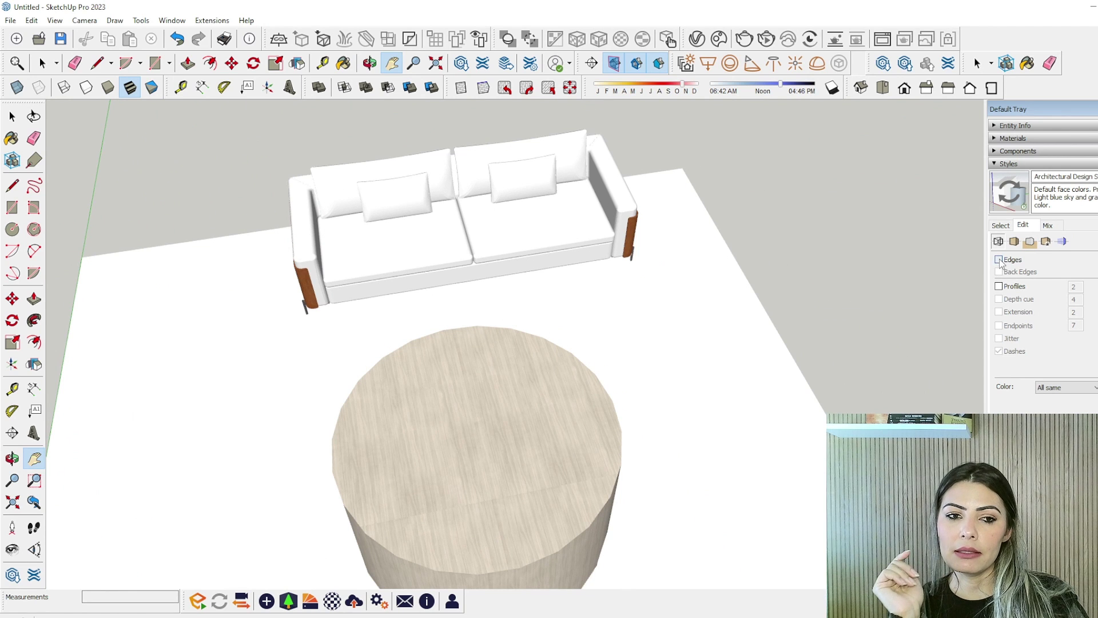
click(999, 259)
middle_drag(938, 298, 647, 263)
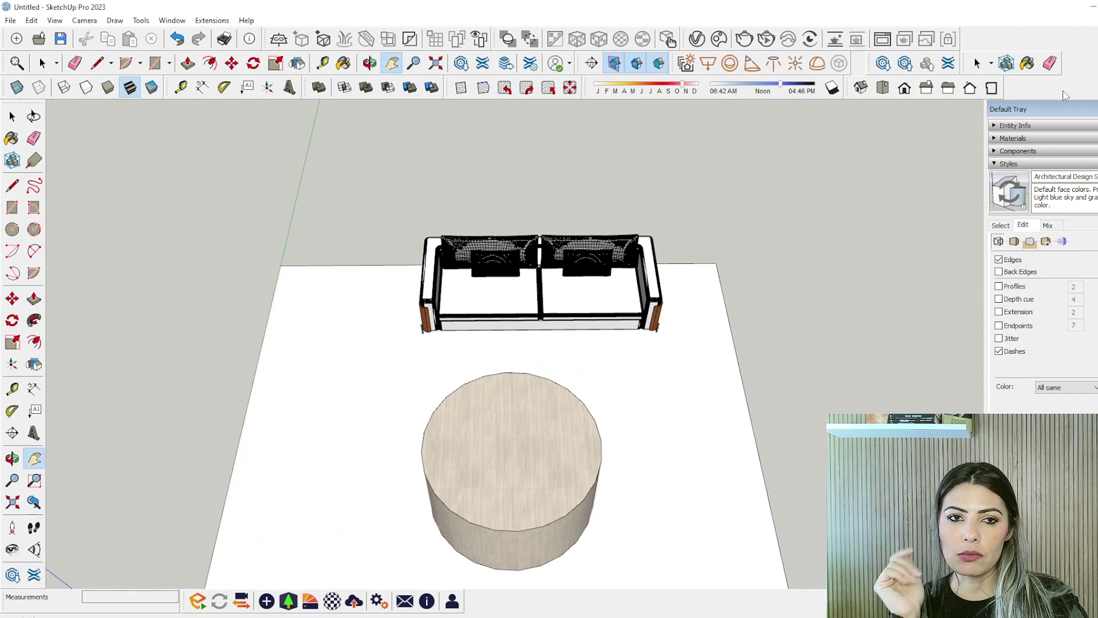
Show the JHS PowerBar toolbar and place it above the model view
right_click(999, 40)
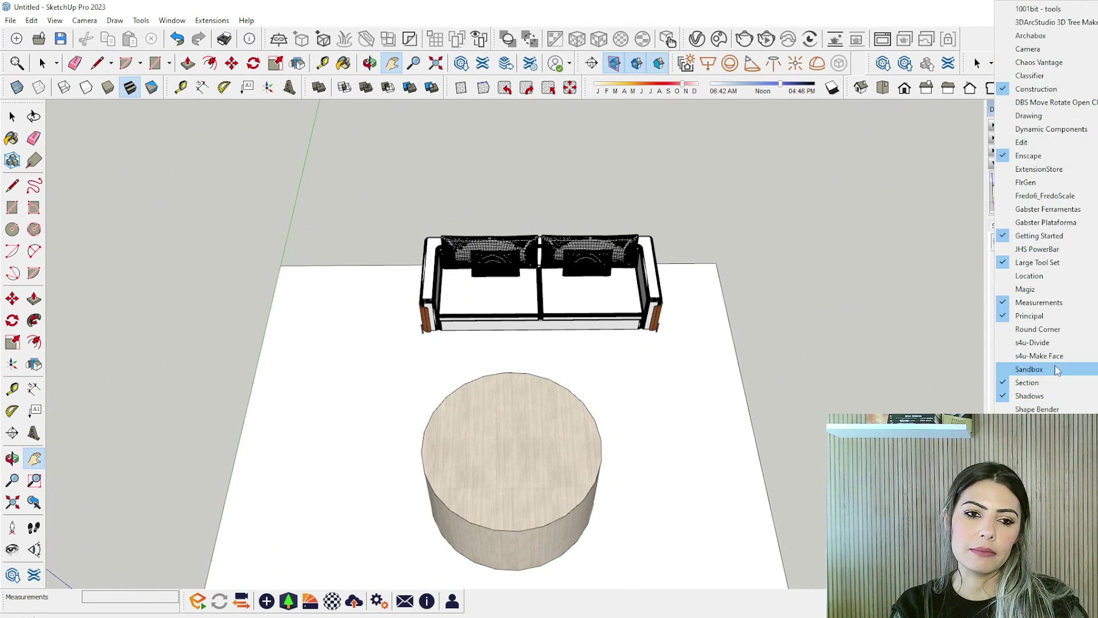
click(1012, 250)
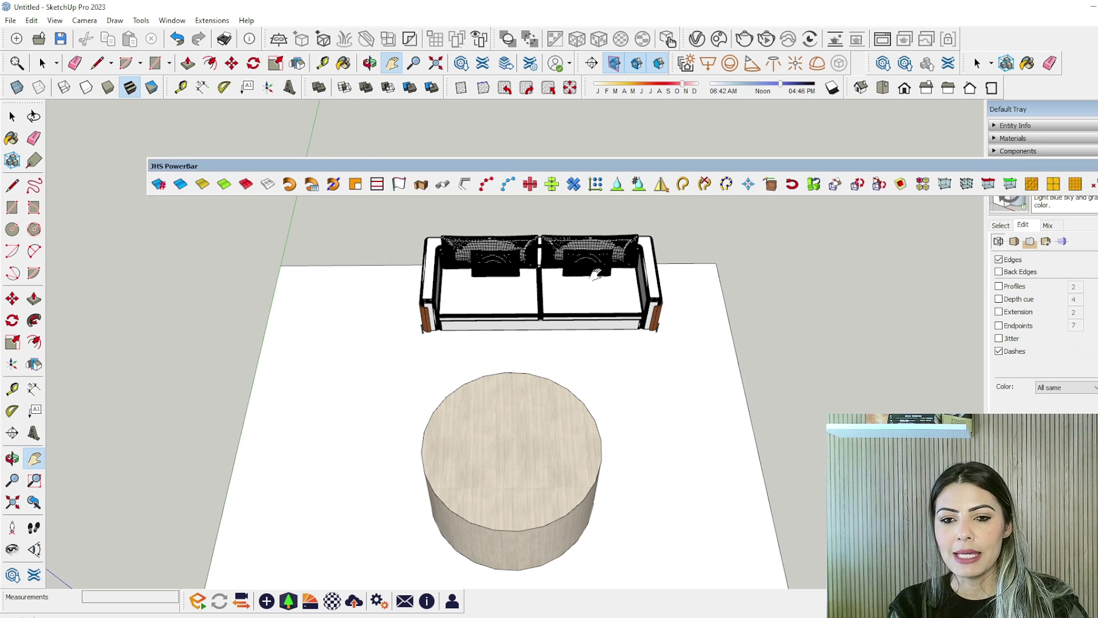
drag(556, 165, 485, 120)
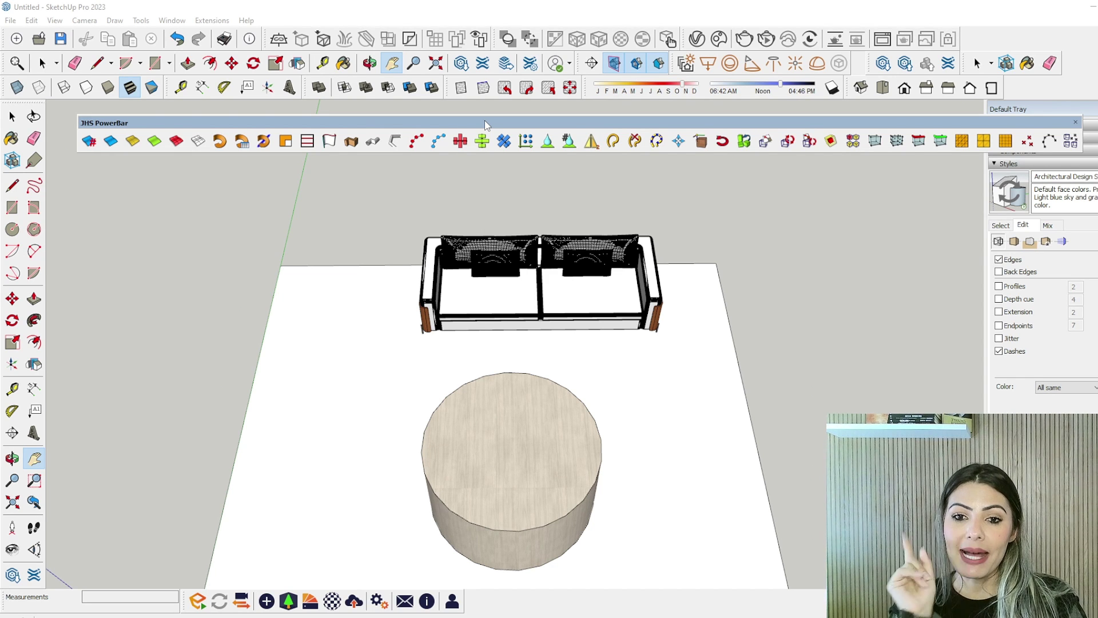
Select the whole sofa and smooth its dense mesh edges with the smoothing tool of JHS PowerBar
scroll(569, 278, up, 10)
middle_drag(576, 290, 495, 375)
scroll(468, 279, down, 6)
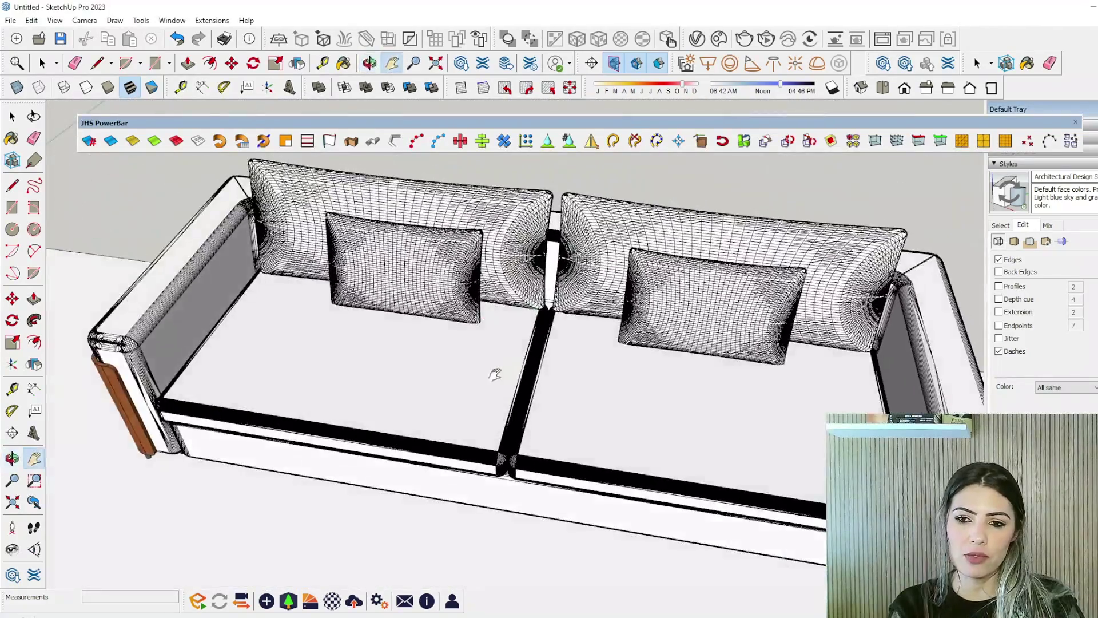
scroll(494, 375, down, 5)
middle_drag(382, 321, 321, 334)
scroll(324, 299, up, 5)
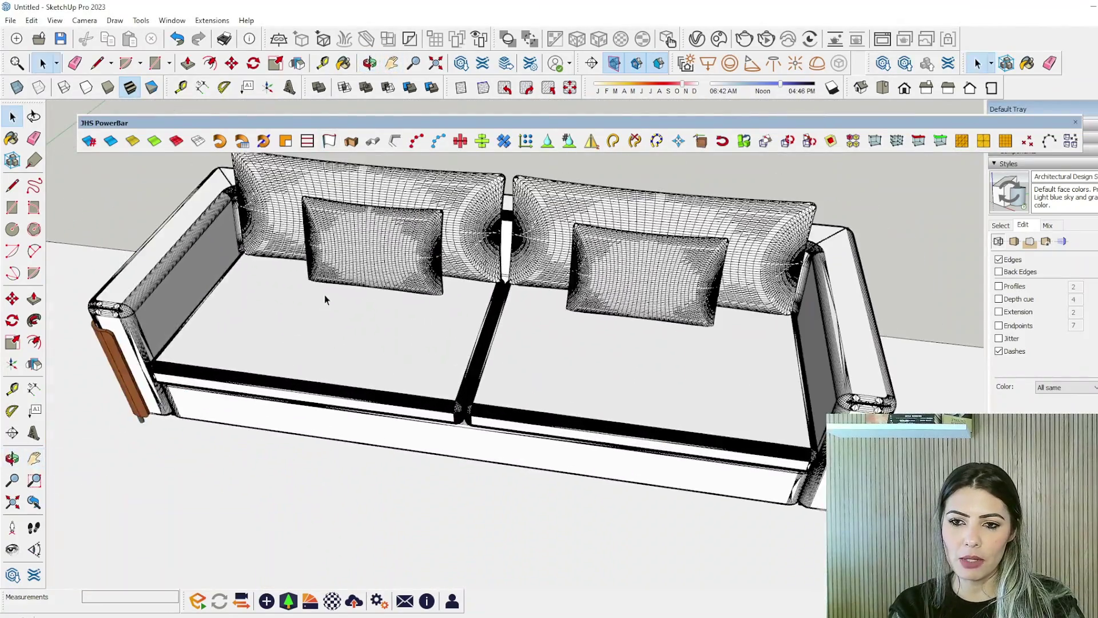
click(325, 296)
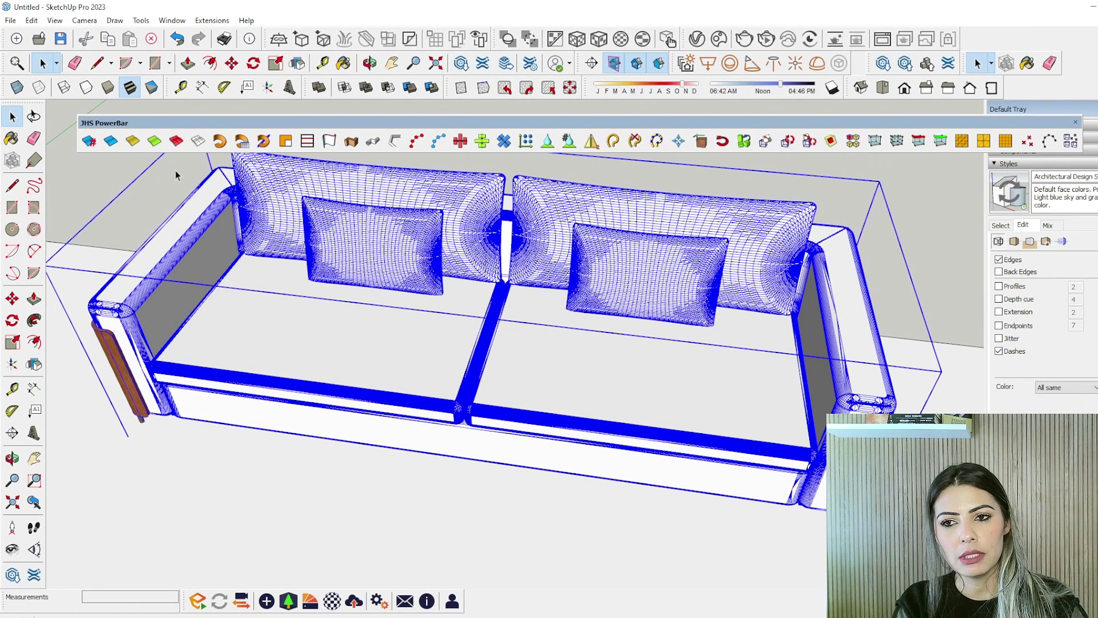
click(111, 141)
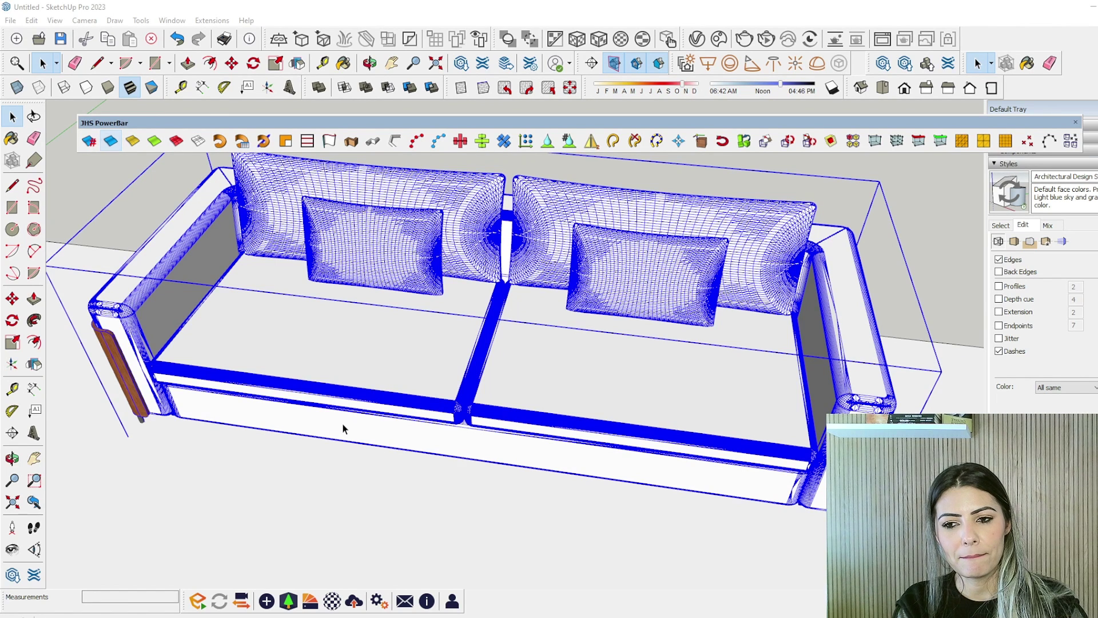
scroll(342, 428, down, 5)
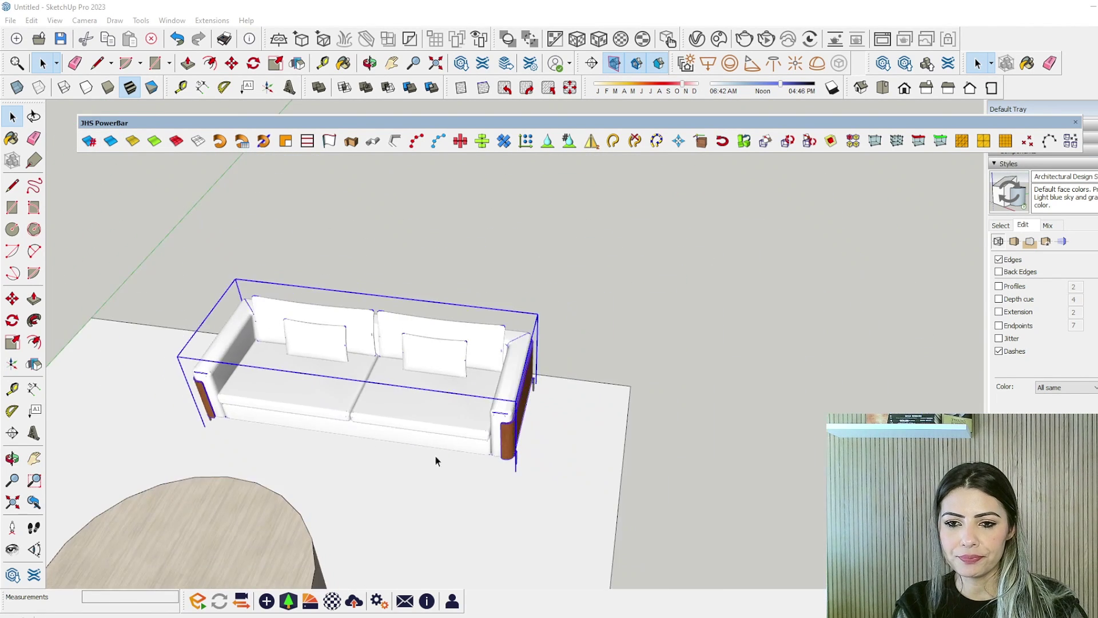
middle_drag(437, 458, 350, 436)
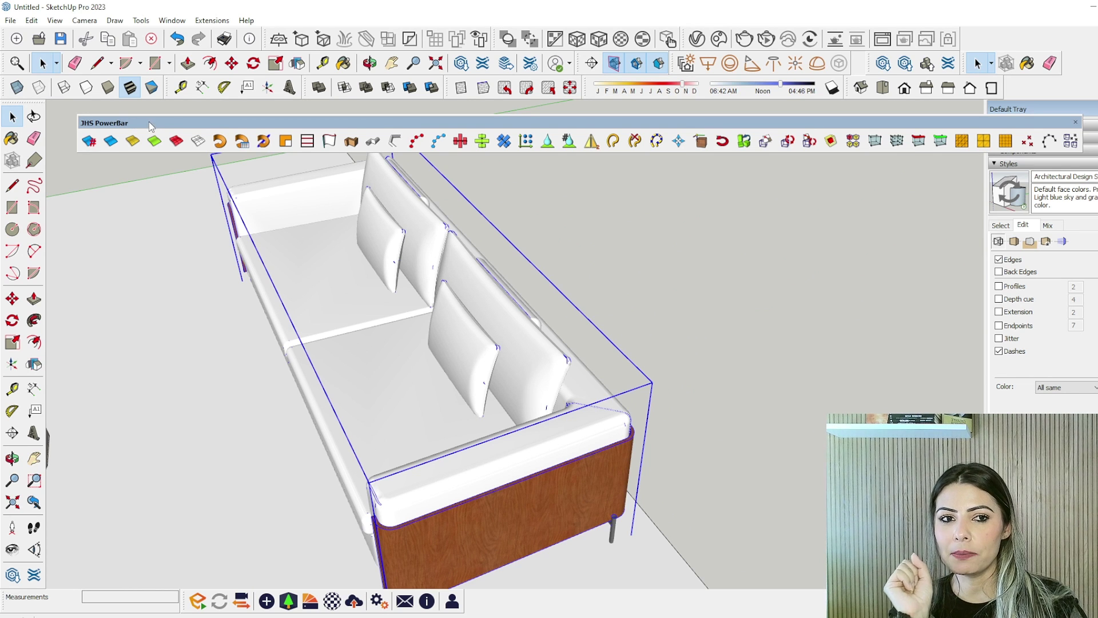
Dock the JHS PowerBar beneath the existing toolbar rows and deselect the sofa
drag(164, 127, 109, 111)
click(725, 321)
middle_drag(726, 321, 725, 367)
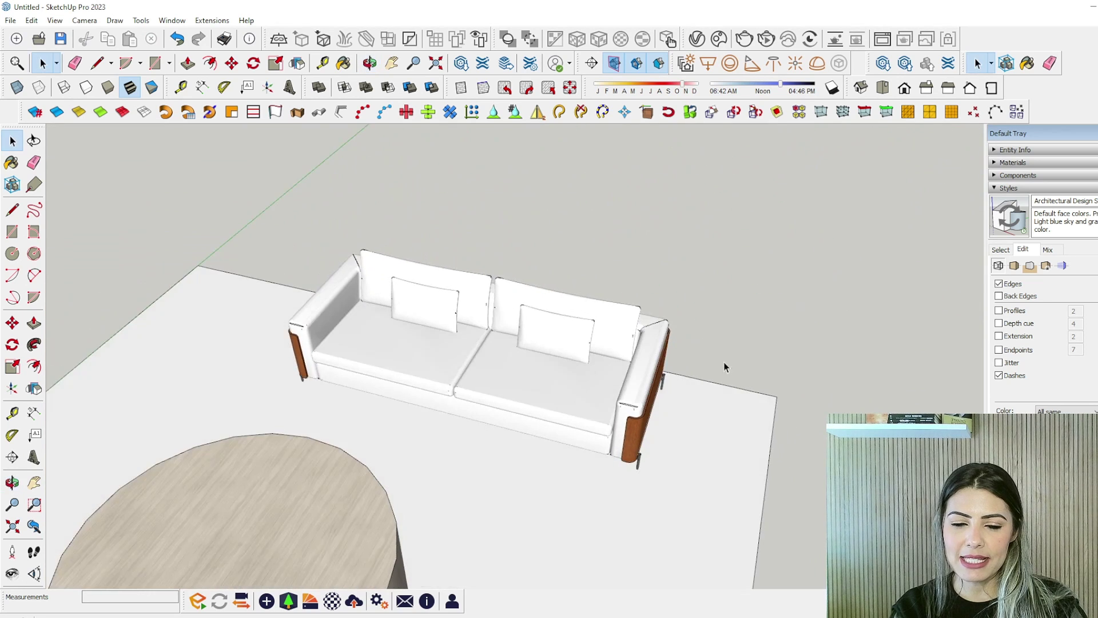
scroll(724, 367, down, 5)
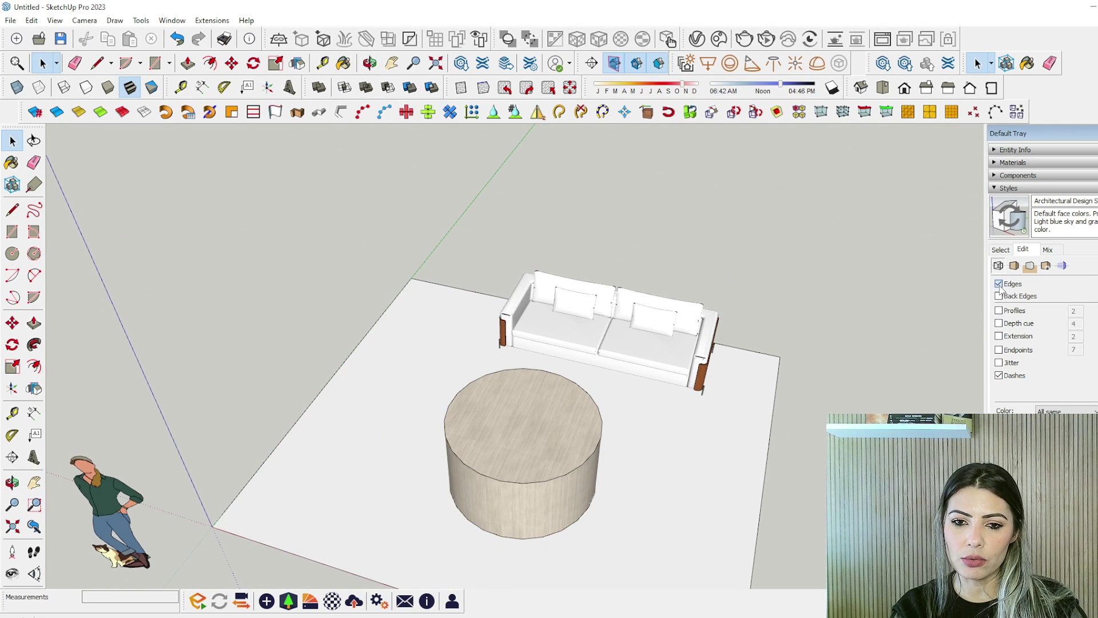
Toggle the style's Edges display off and back on, and examine the smoothed sofa from several angles
click(998, 284)
click(998, 284)
scroll(345, 227, down, 5)
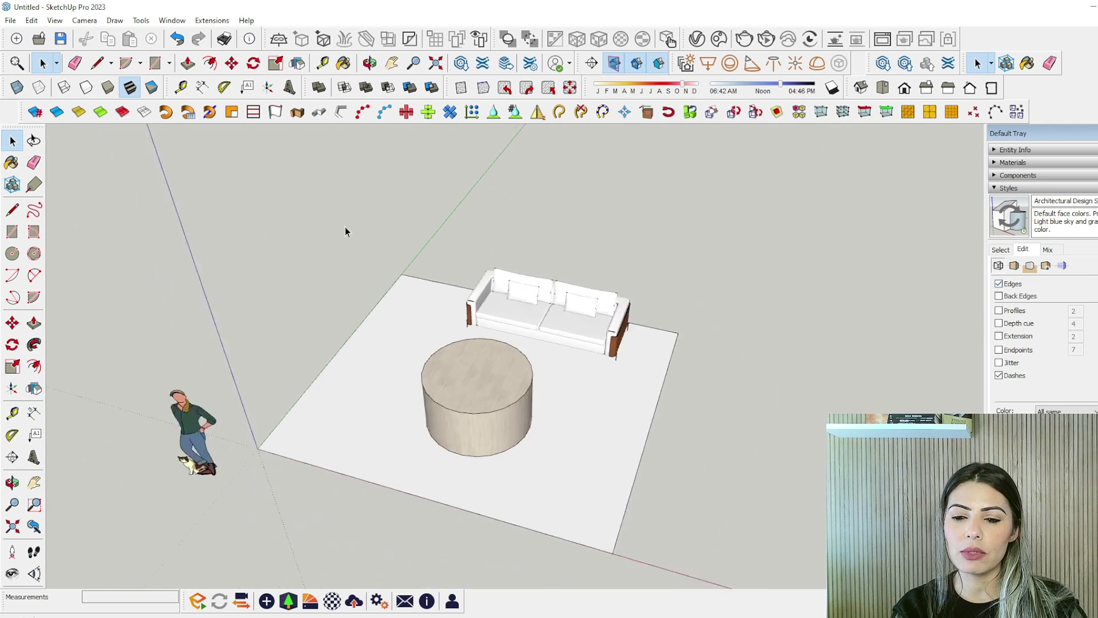
mouse_move(500, 319)
shift+middle_down()
mouse_move(505, 337)
mouse_move(490, 334)
shift+middle_up()
drag(491, 334, 257, 245)
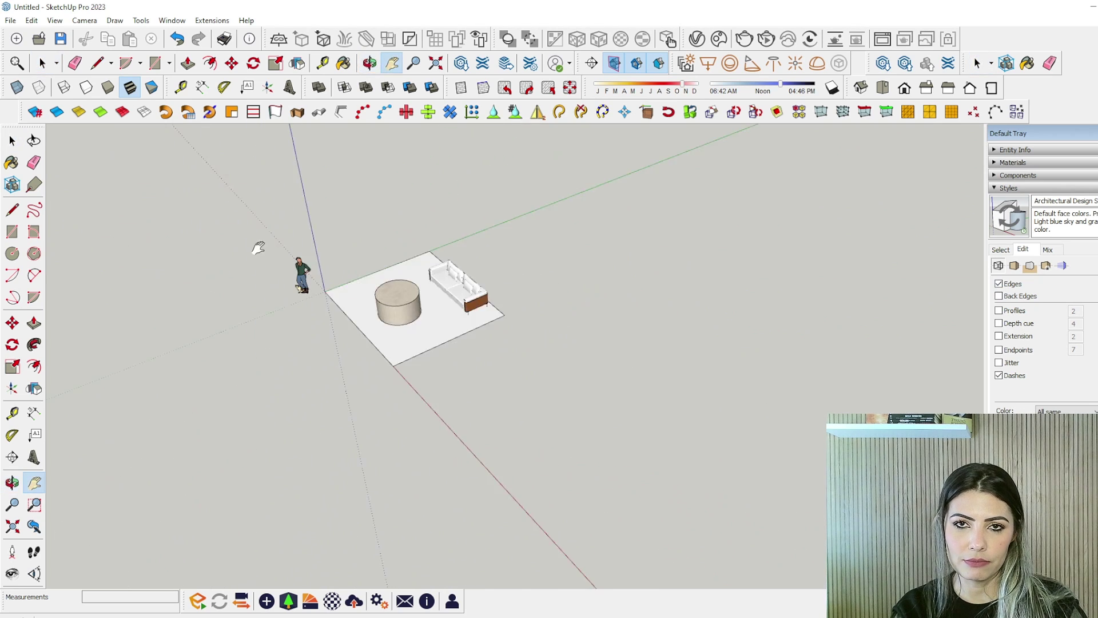
scroll(498, 360, up, 8)
key(space)
middle_drag(567, 342, 507, 198)
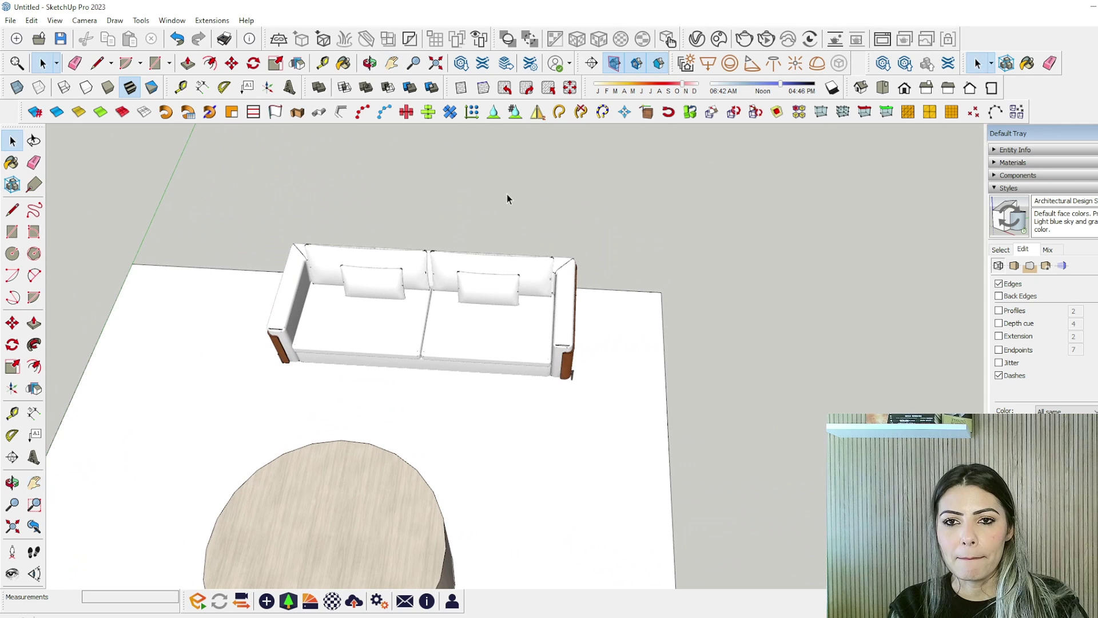
Open Extension Warehouse and bring up the page of the Architextures for SketchUp extension
click(486, 68)
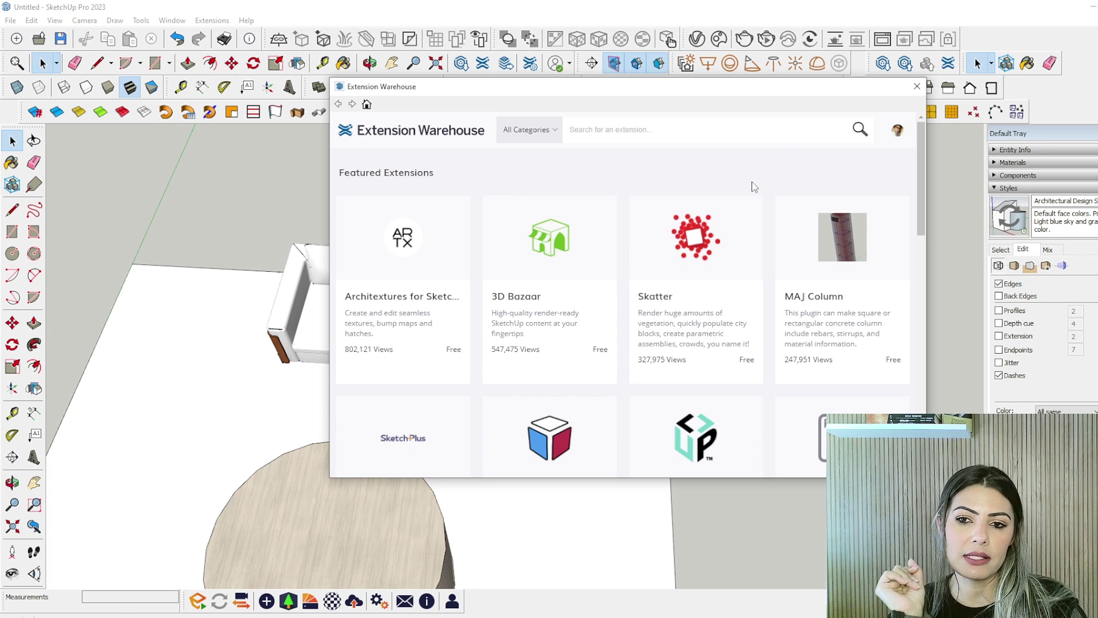
click(405, 255)
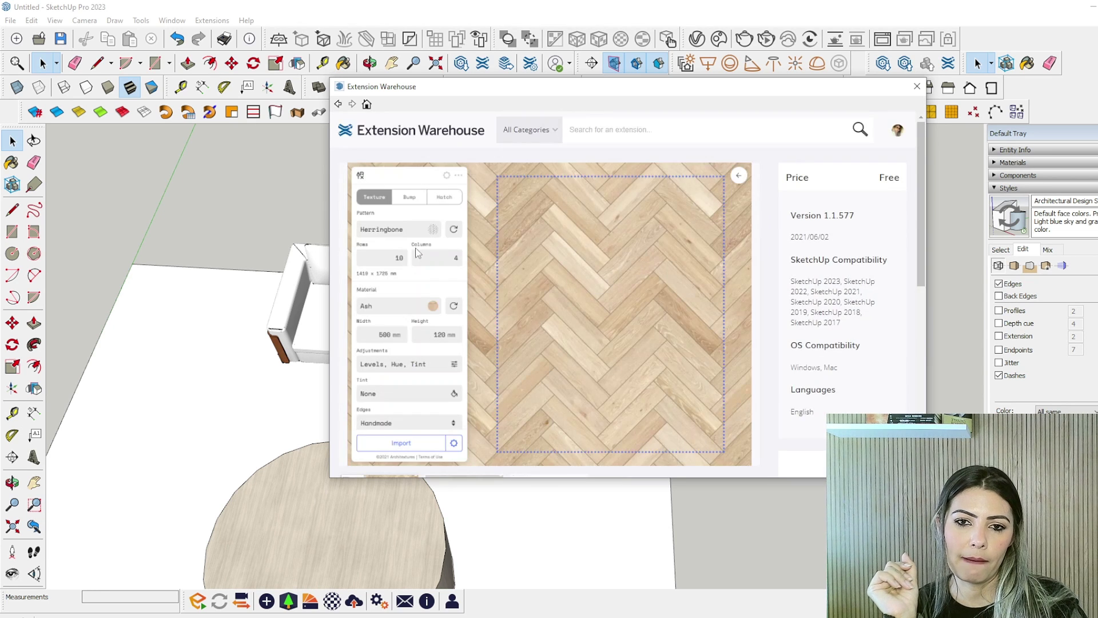
scroll(471, 321, down, 4)
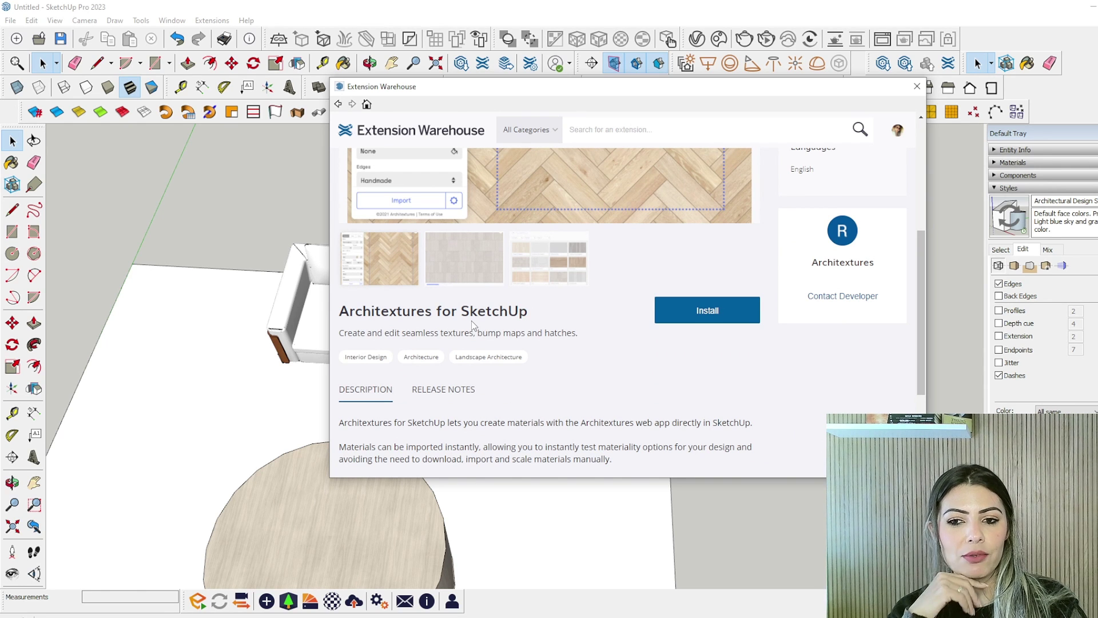
right_click(563, 373)
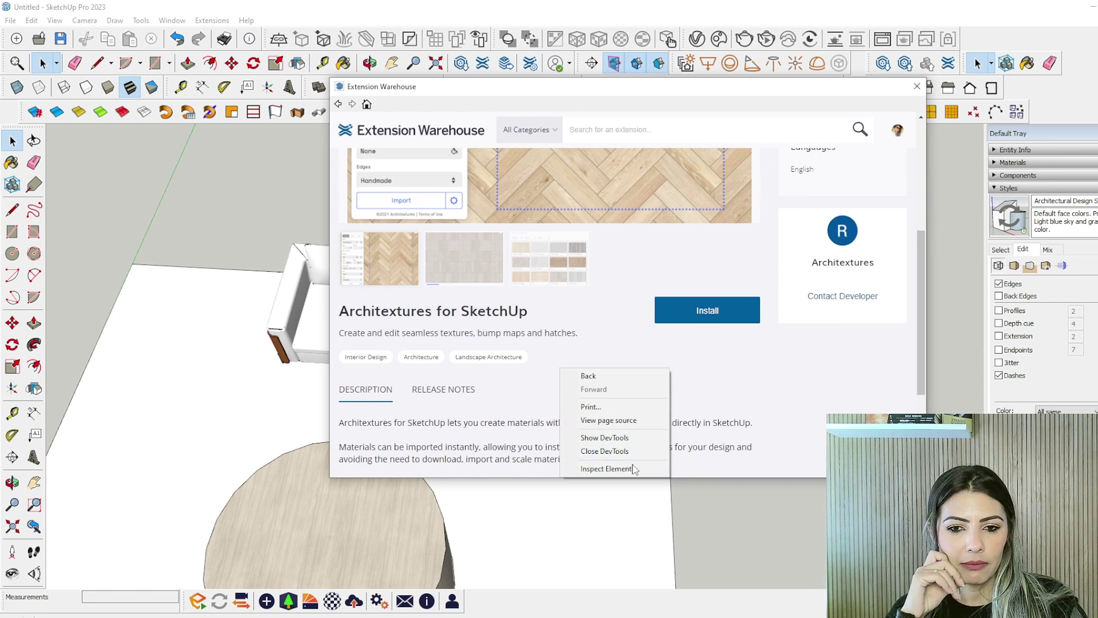
click(764, 384)
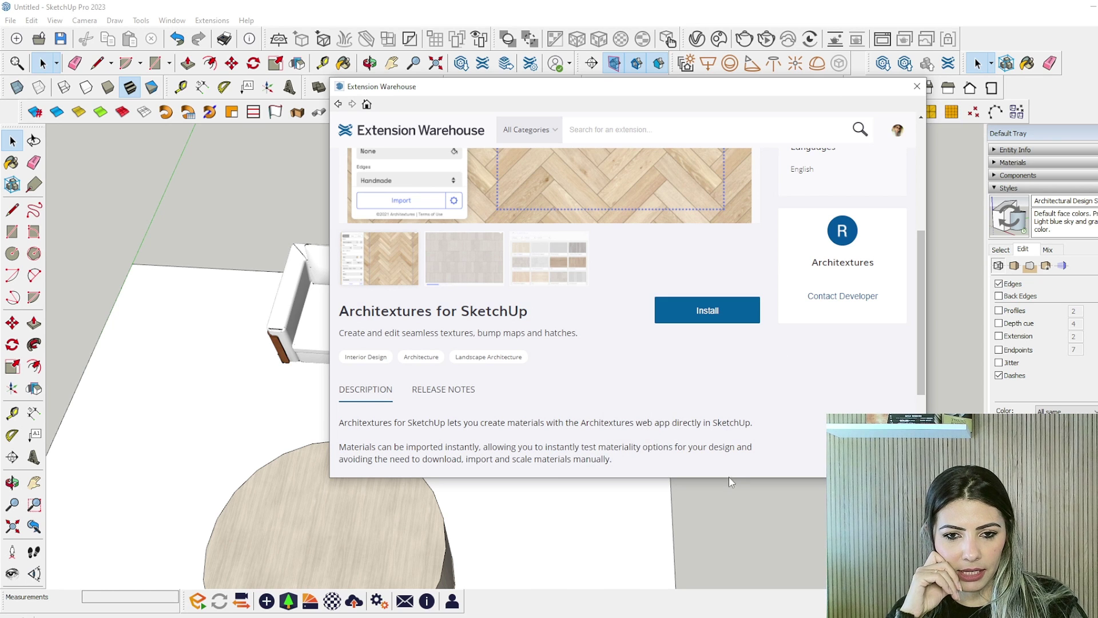
Enlarge the Extension Warehouse window and read the extension's description and release notes
drag(729, 480, 729, 616)
right_click(659, 386)
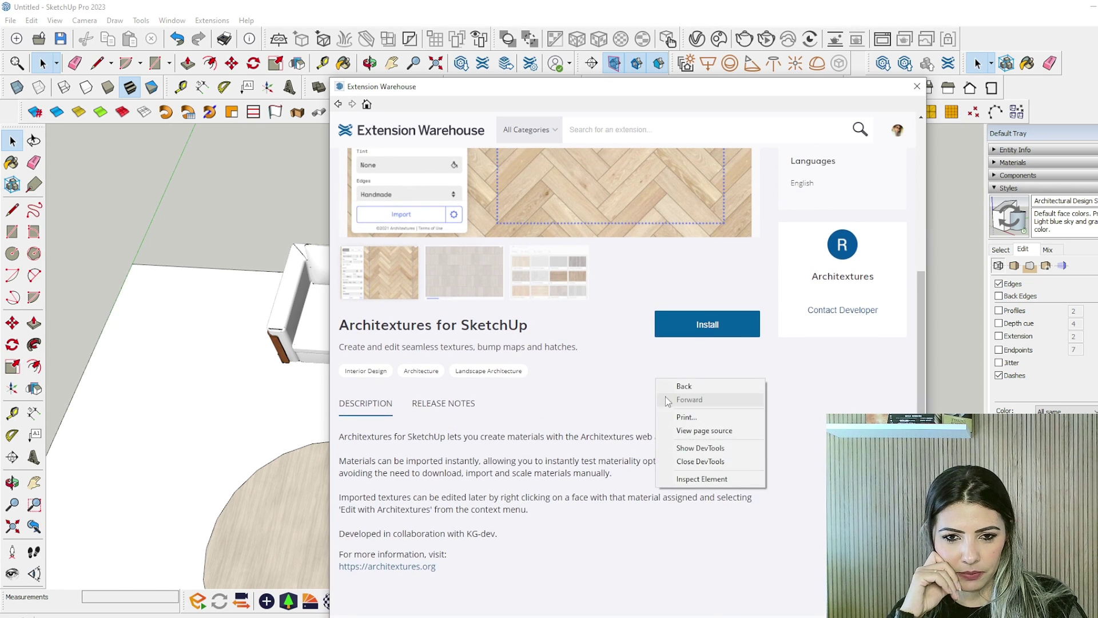
click(605, 417)
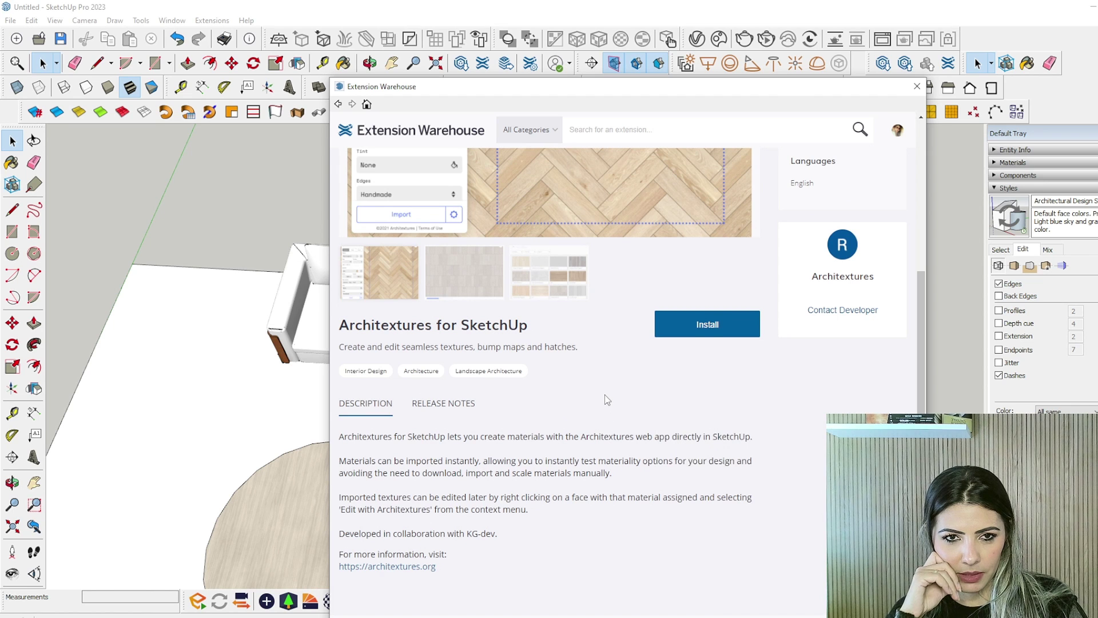
scroll(607, 398, down, 1)
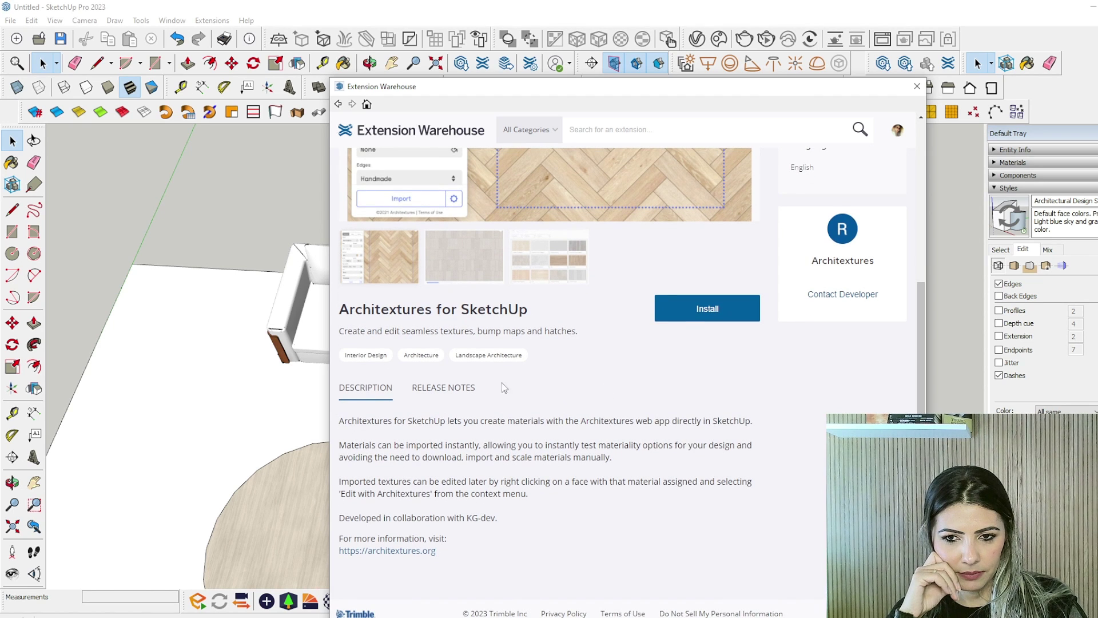
click(462, 390)
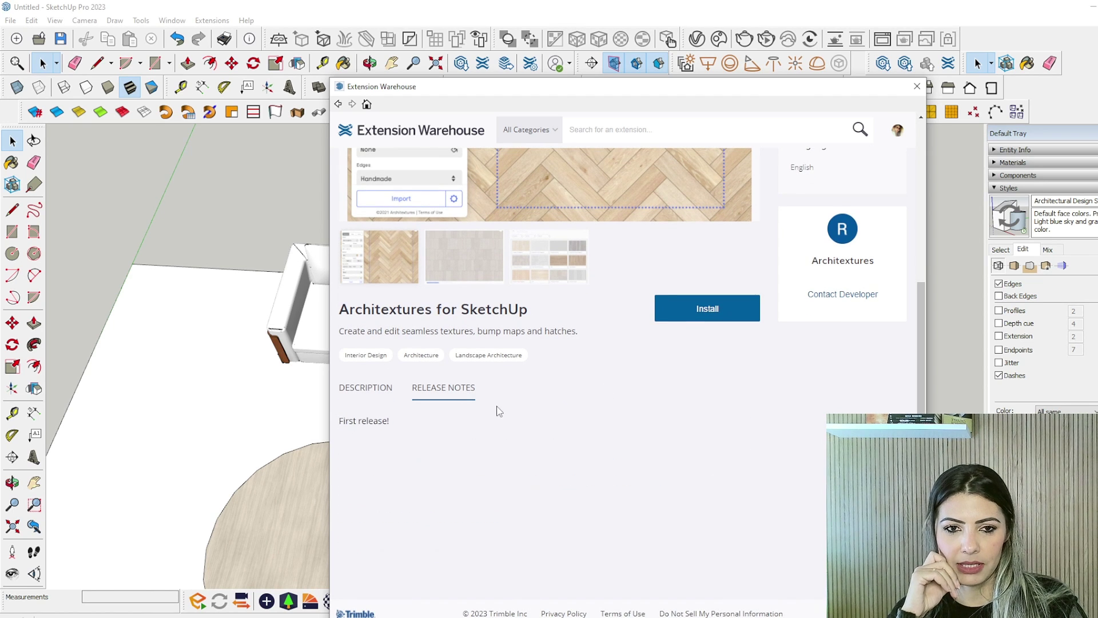
click(391, 390)
scroll(564, 398, up, 3)
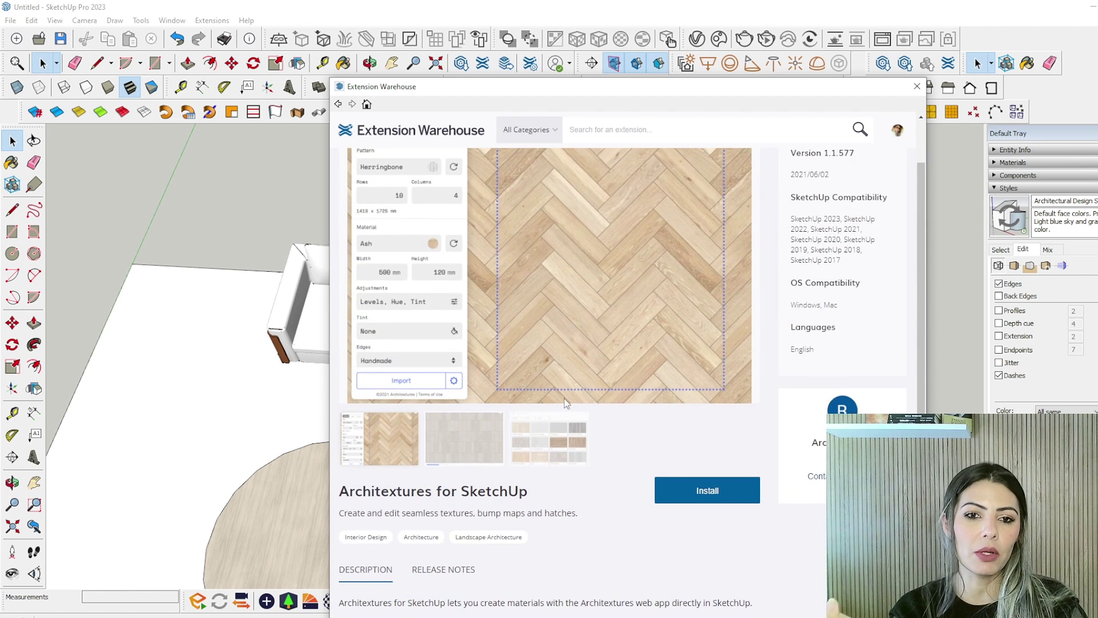
Install Architextures for SketchUp, allowing its file system access, and reposition its floating toolbar over the model view
scroll(637, 383, up, 1)
click(692, 550)
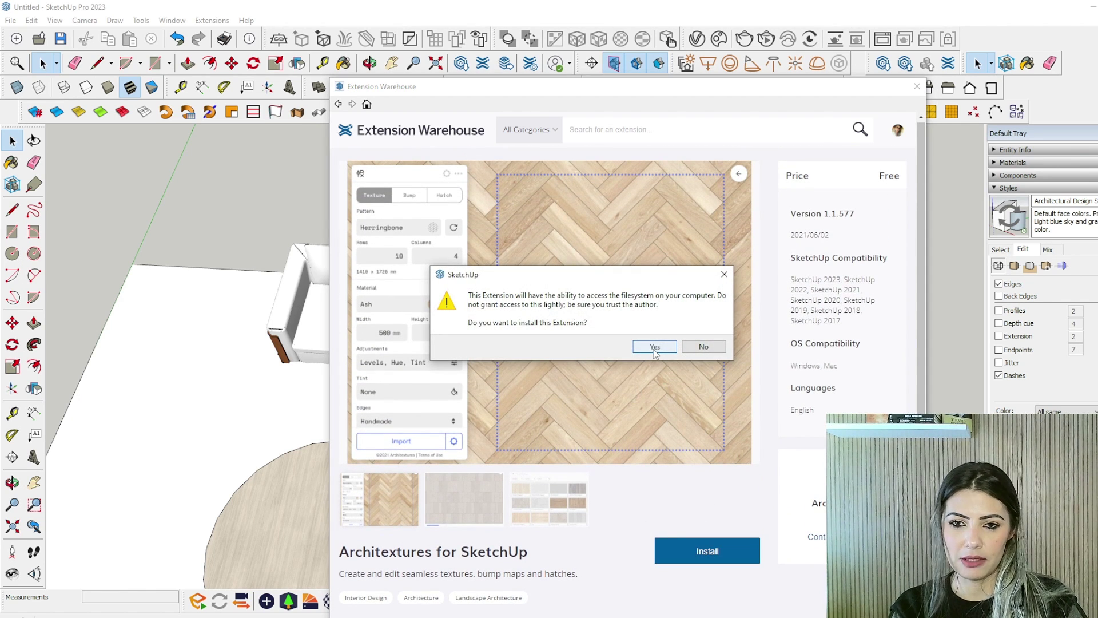
click(655, 347)
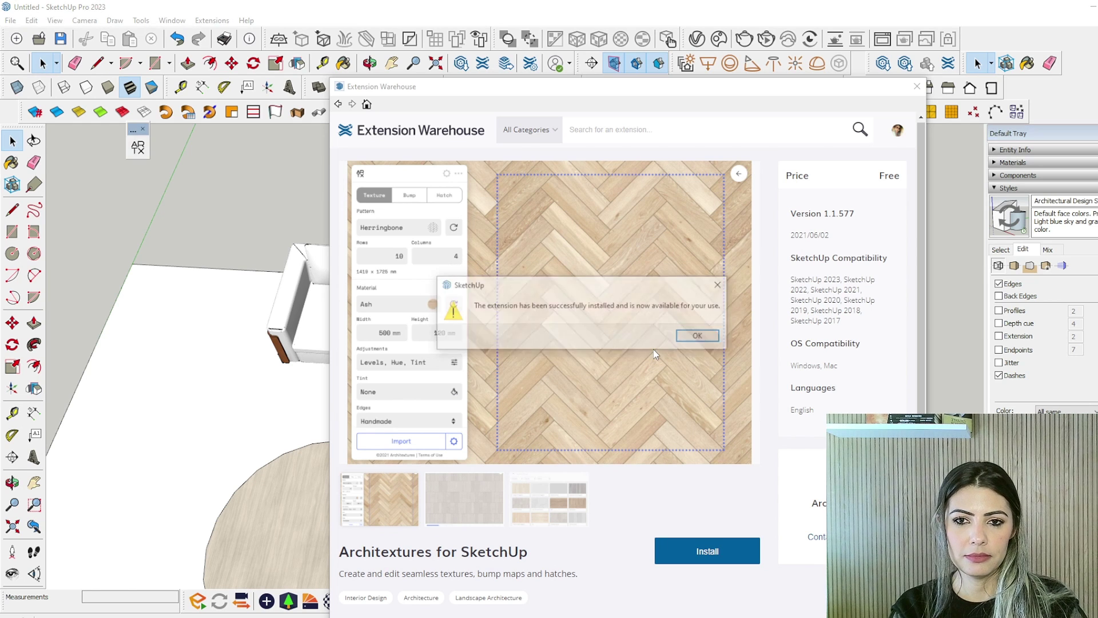
click(712, 337)
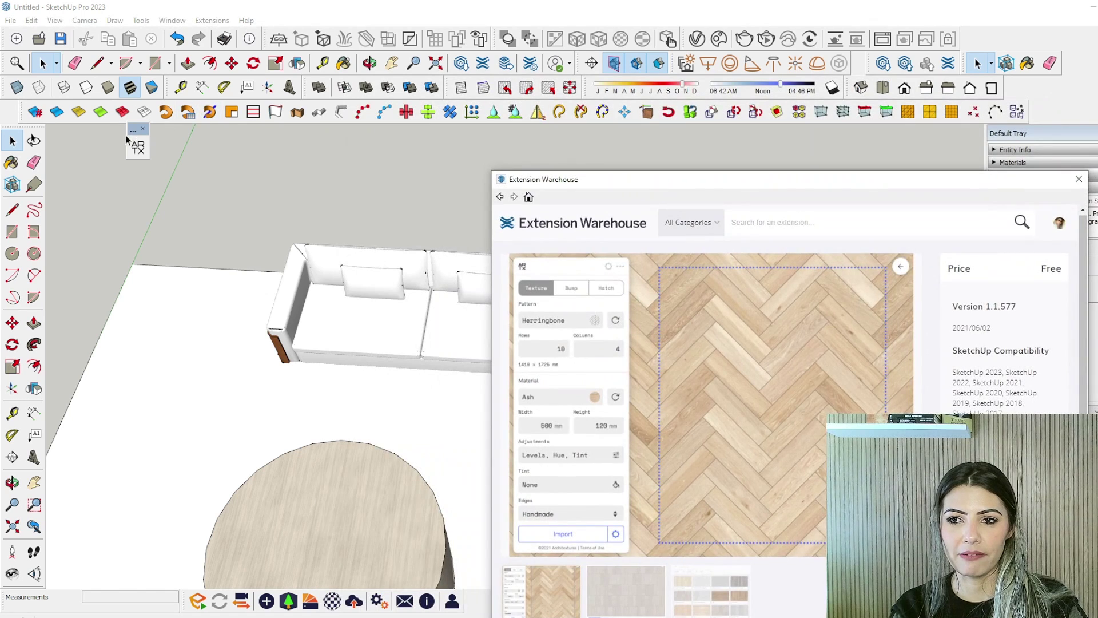
drag(133, 130, 281, 150)
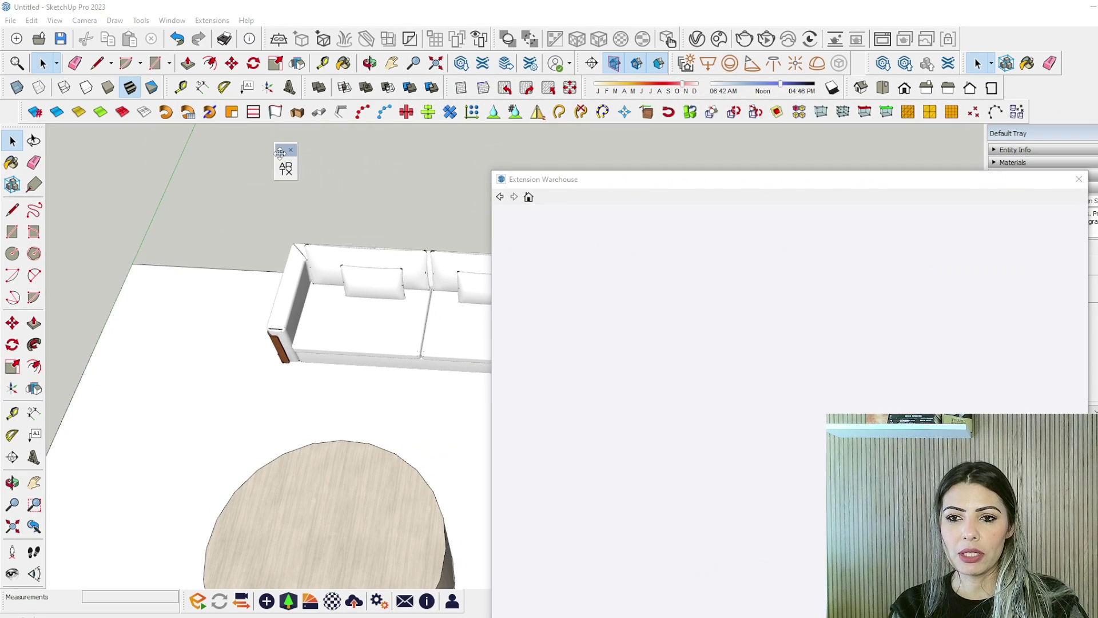
Browse the Extension Warehouse home page down to the top extensions, open Click-Change 1 (Make/Pro) and play its preview video
drag(735, 186, 629, 60)
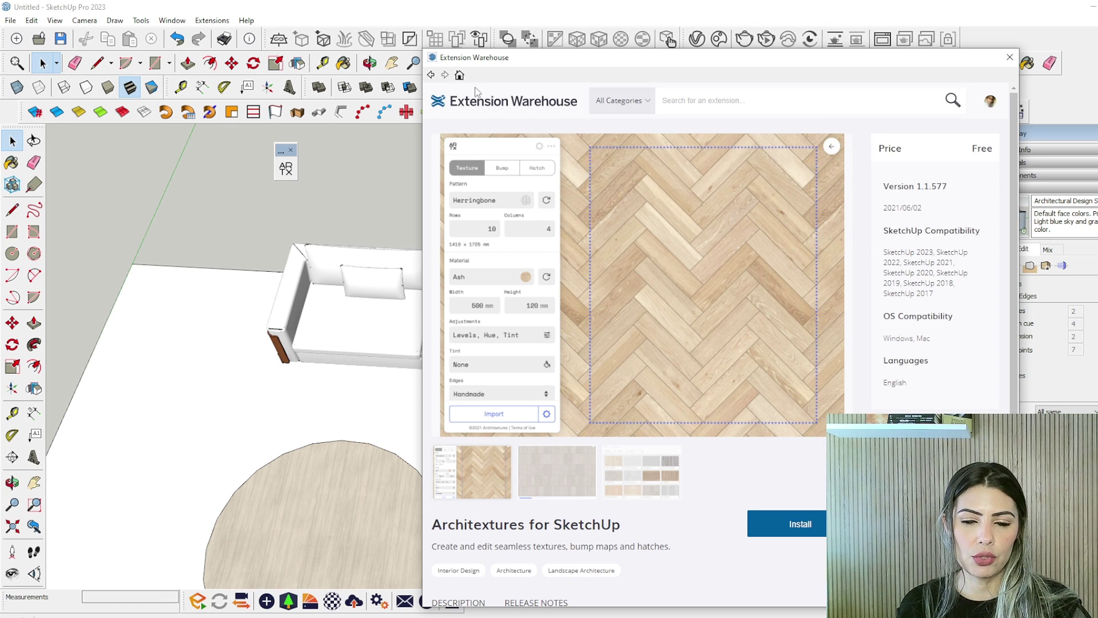
click(472, 106)
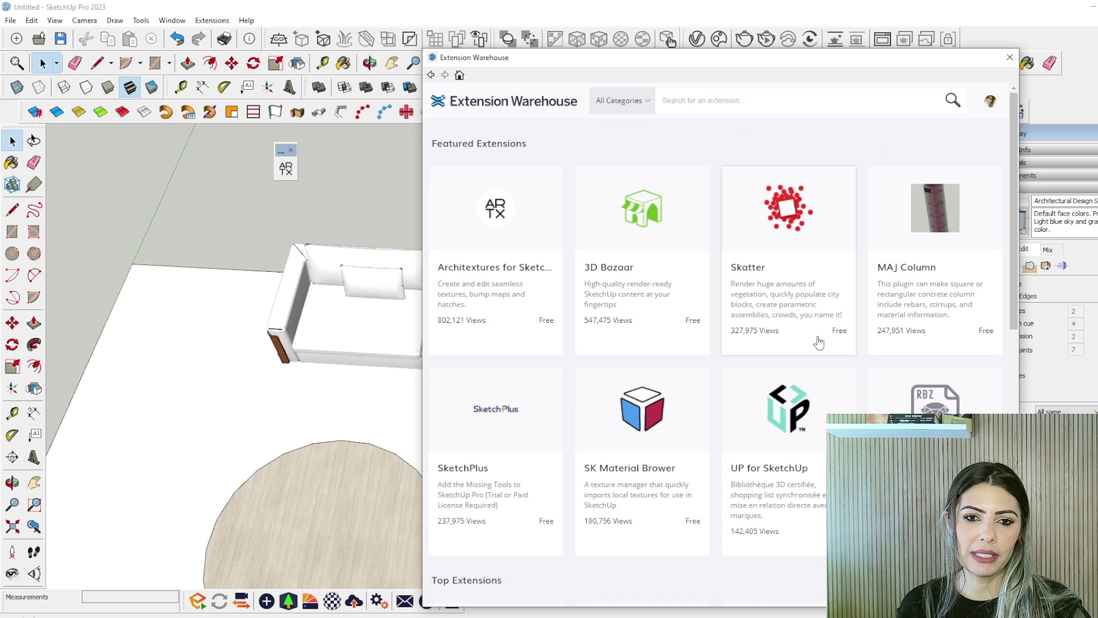
right_click(831, 140)
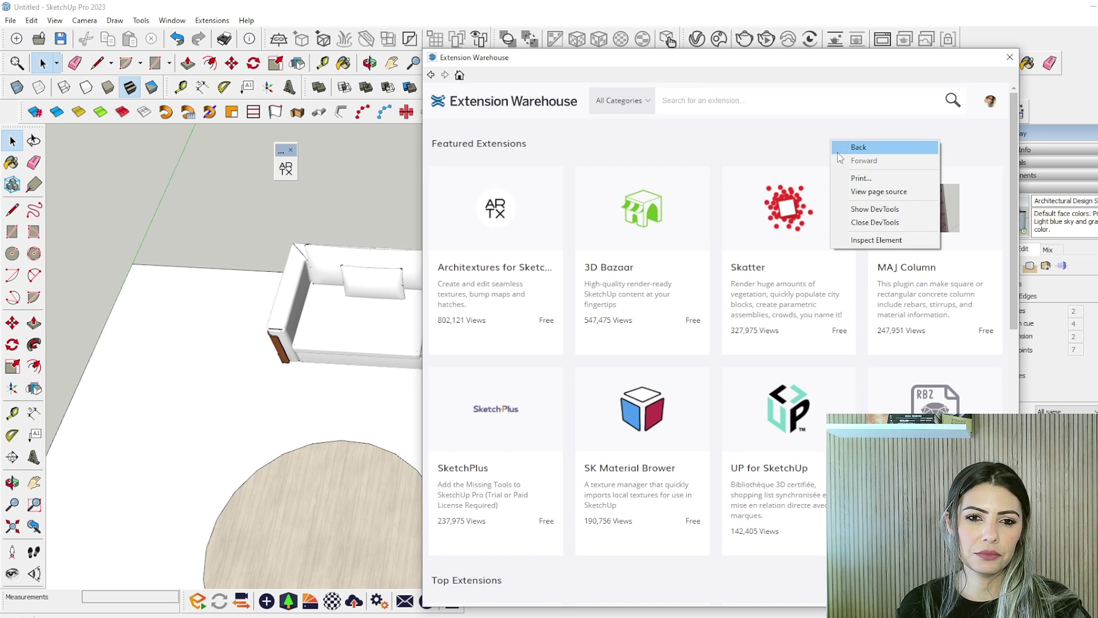
click(815, 150)
scroll(829, 326, down, 3)
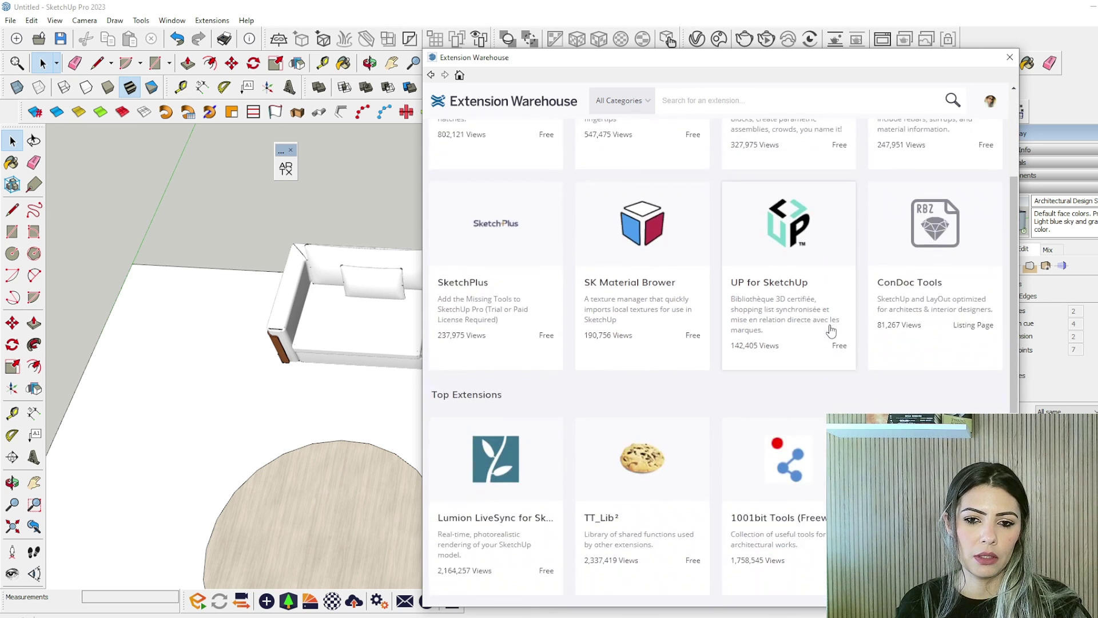
scroll(830, 330, down, 4)
scroll(830, 331, down, 2)
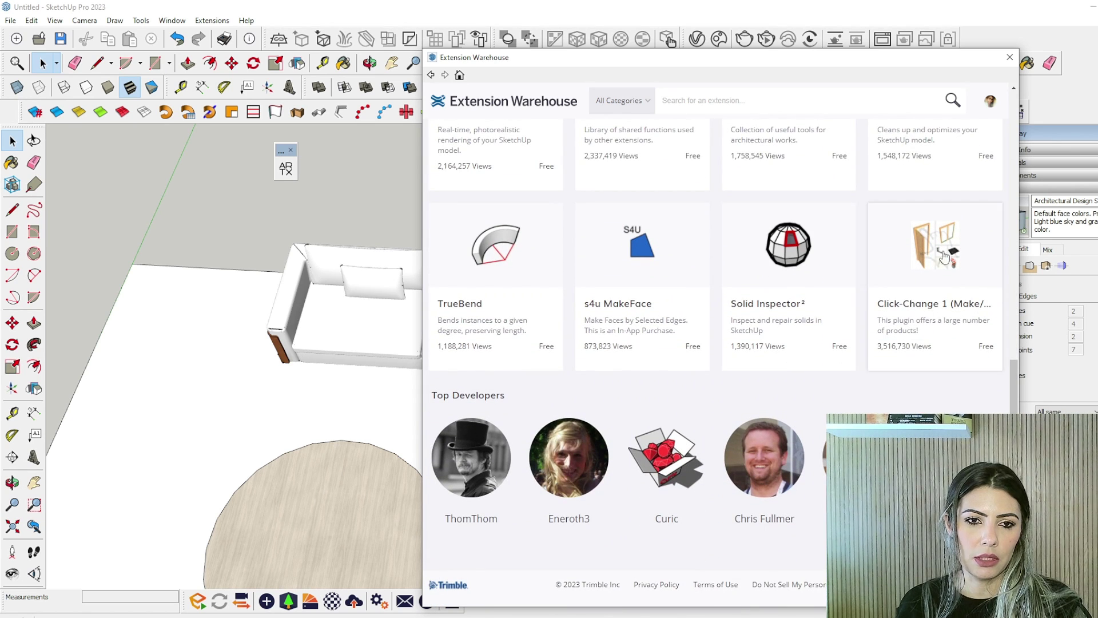
click(935, 252)
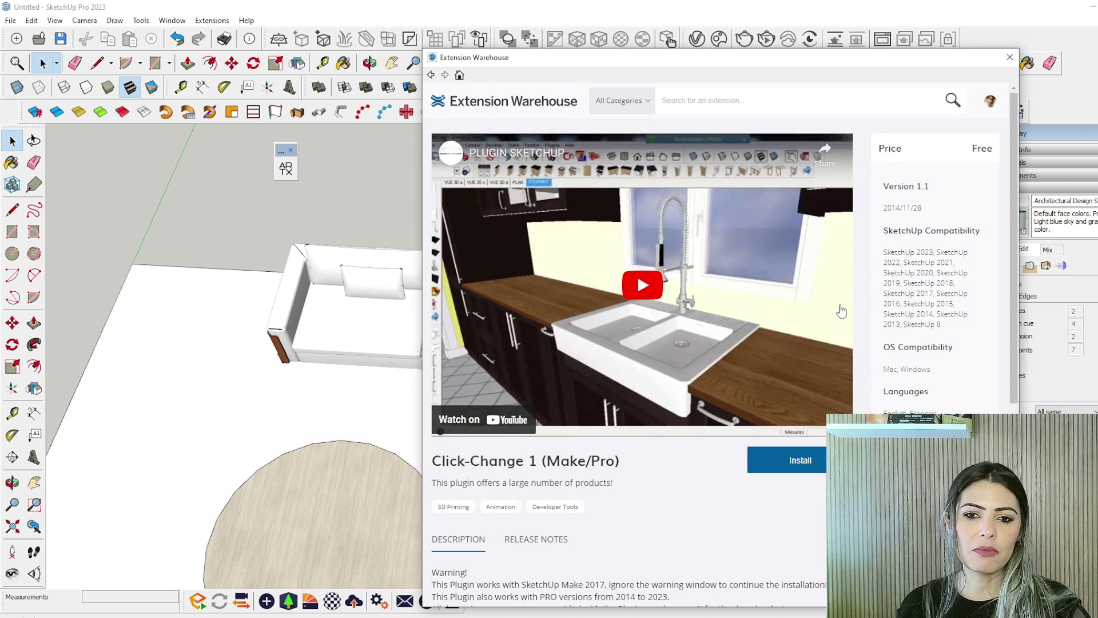
click(644, 284)
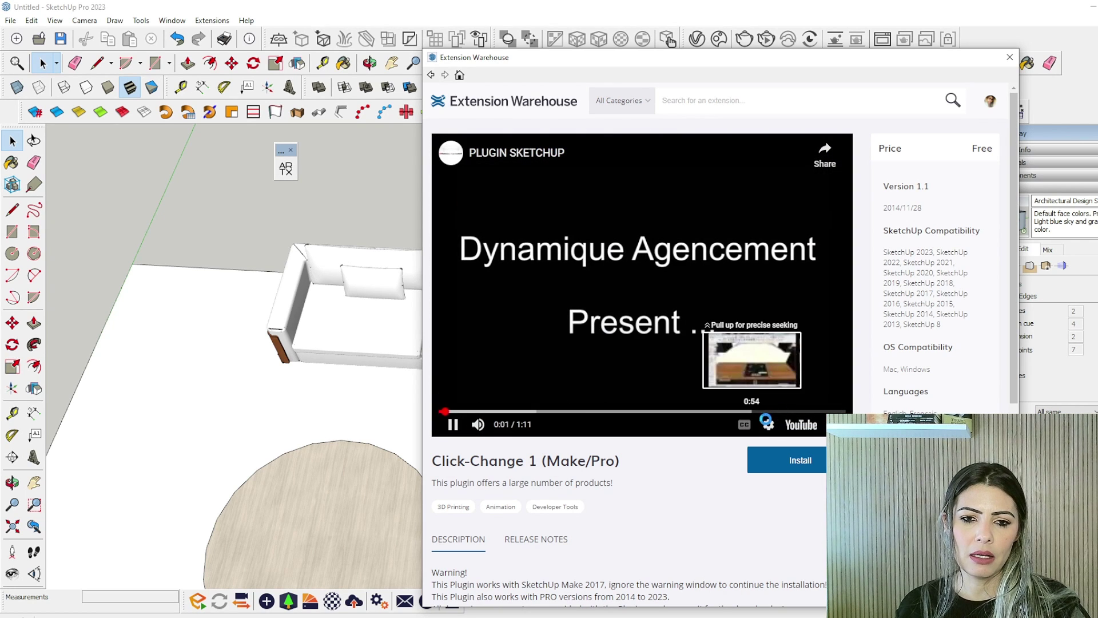
Play the Click-Change 1 (Make/Pro) preview video and install the extension, allowing its file system access
click(484, 430)
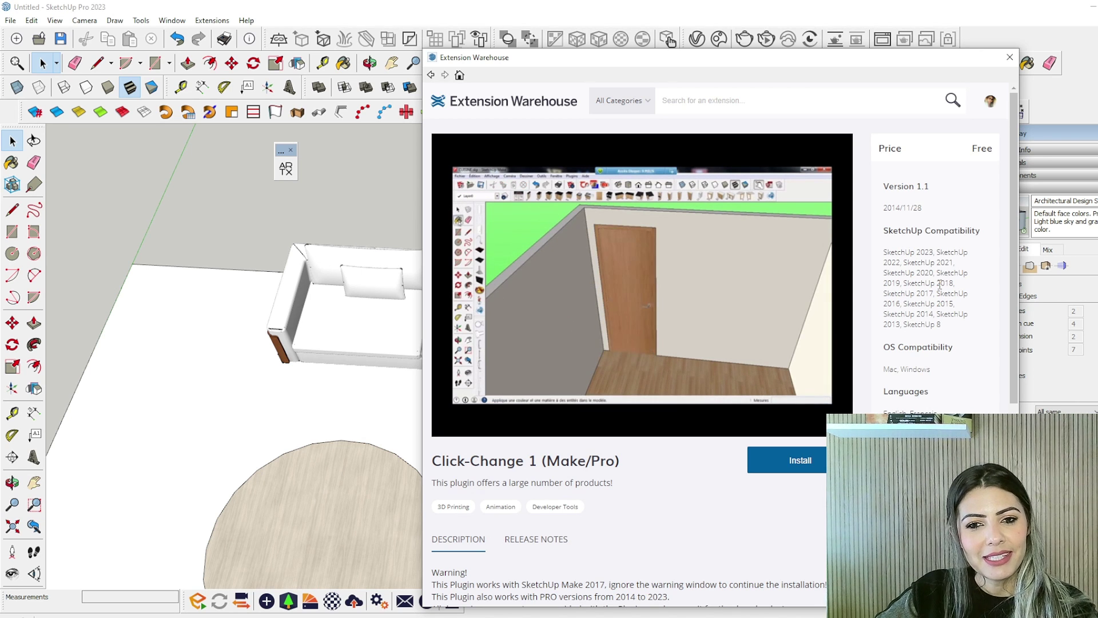
click(768, 456)
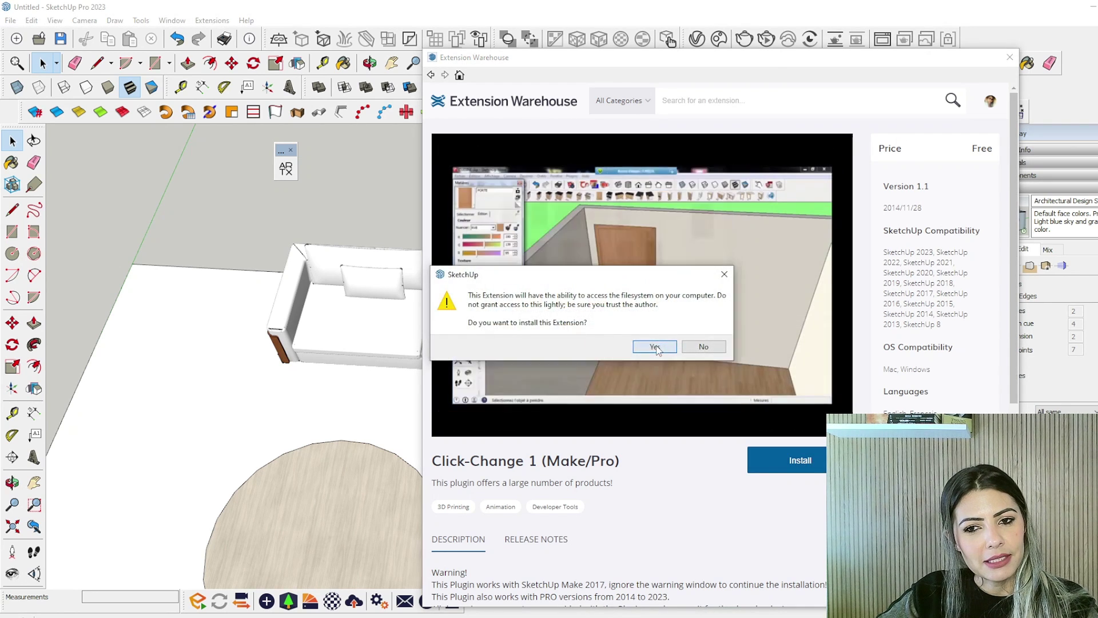
click(665, 344)
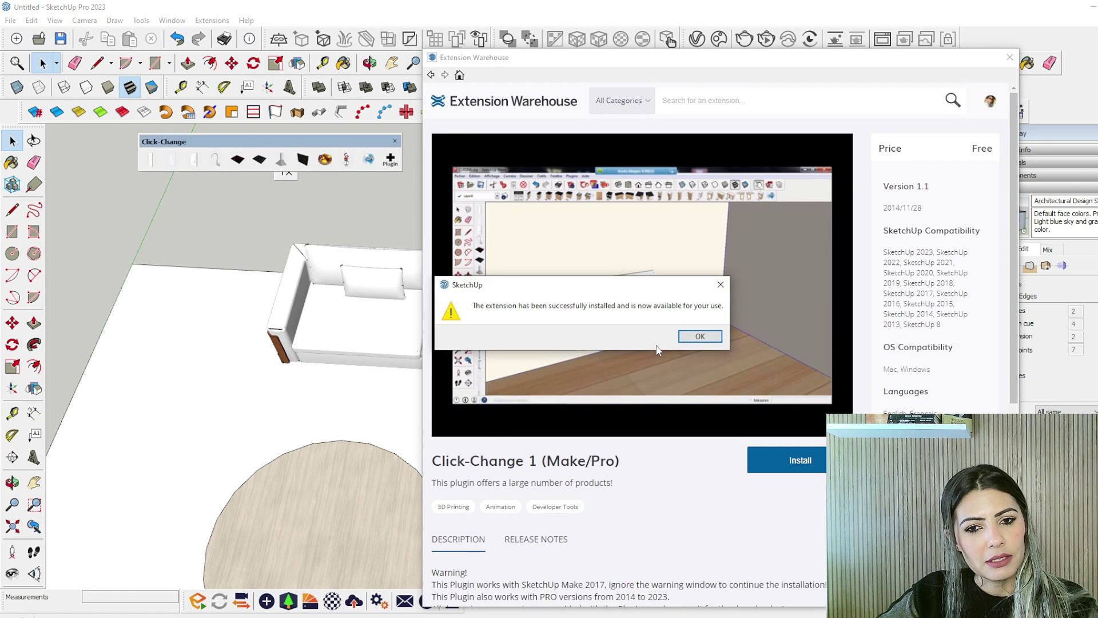
click(699, 337)
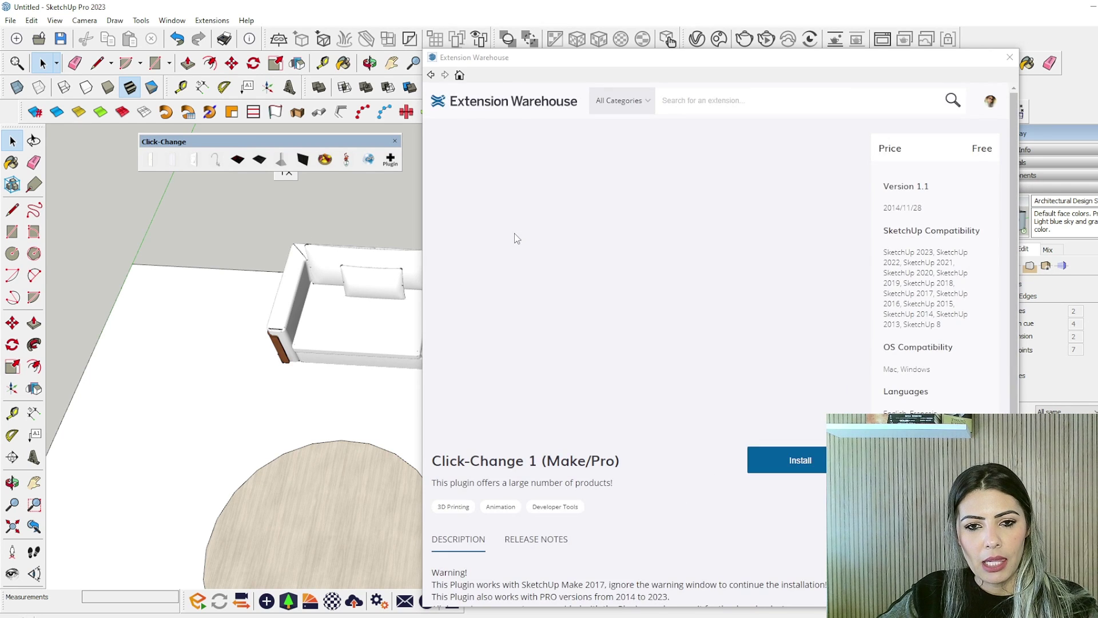
Close the Extension Warehouse window, then move the Click-Change toolbar aside and close it
click(1009, 57)
drag(227, 139, 415, 150)
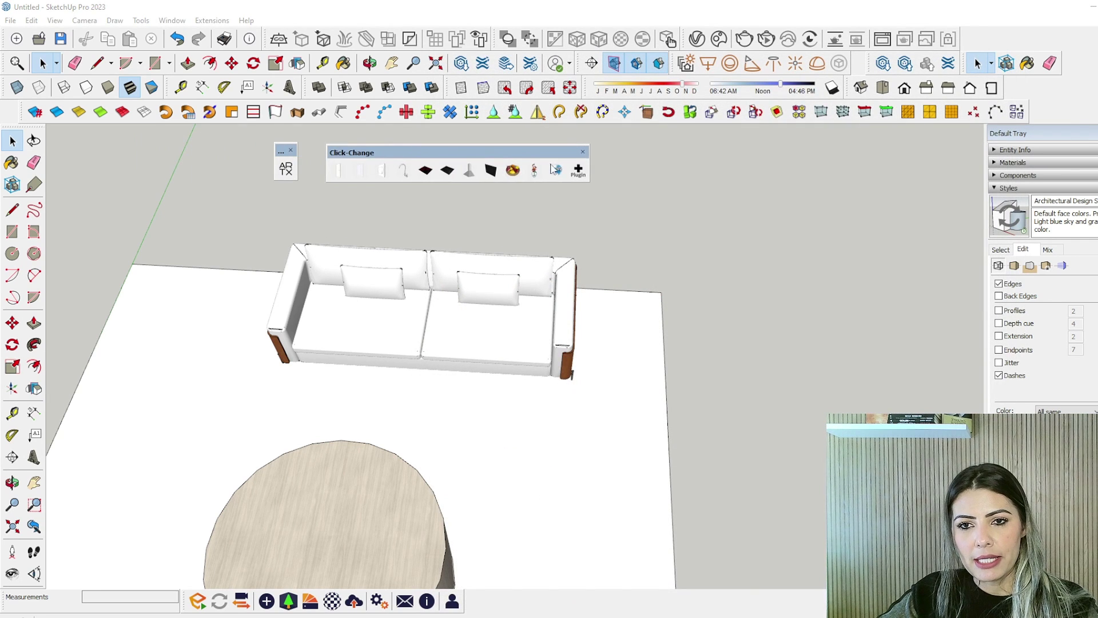
click(583, 152)
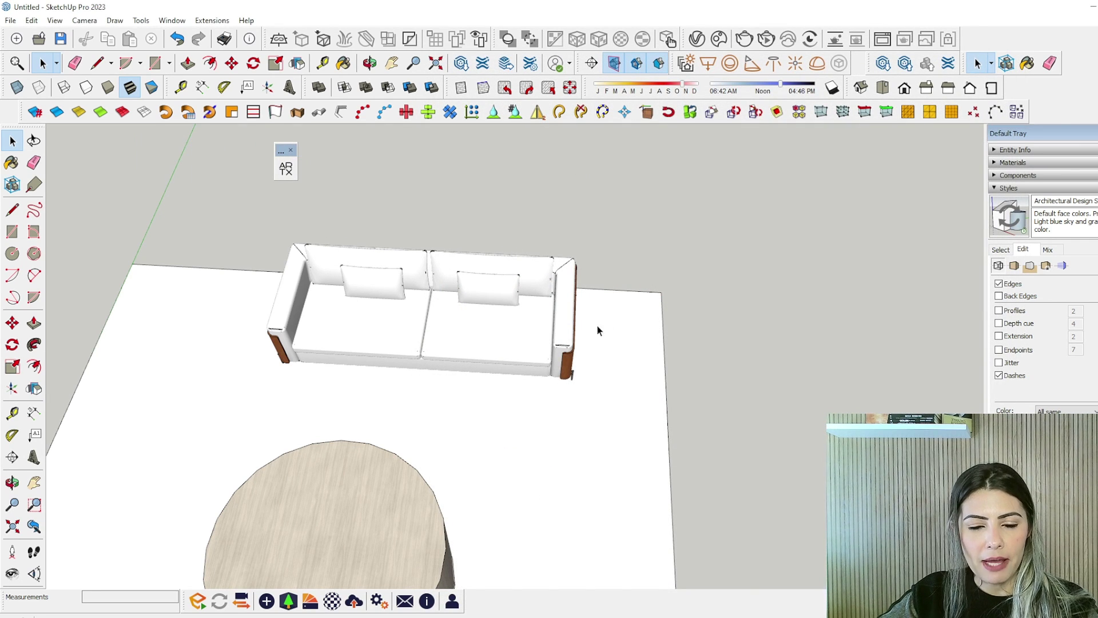
Look through the list of available toolbars without changing which ones are shown
scroll(598, 325, down, 2)
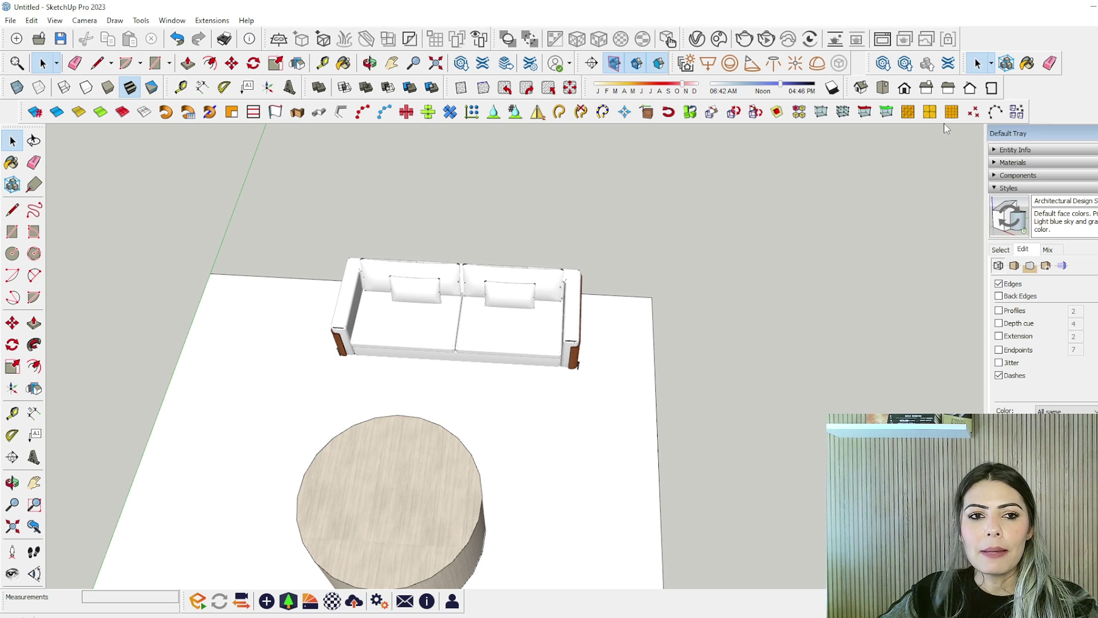
right_click(1028, 84)
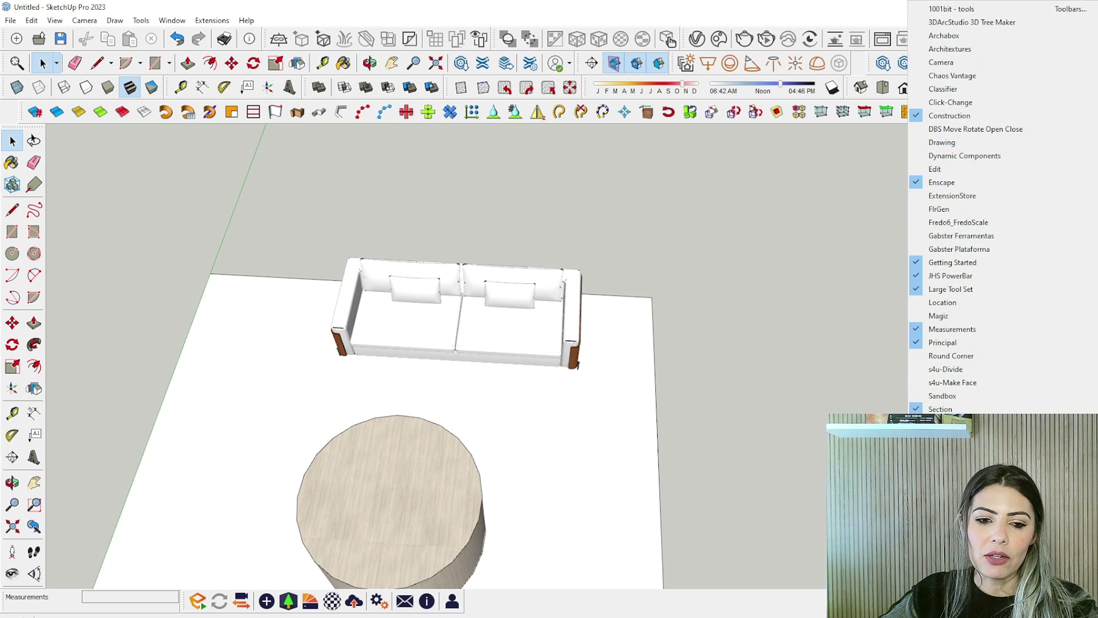
click(750, 183)
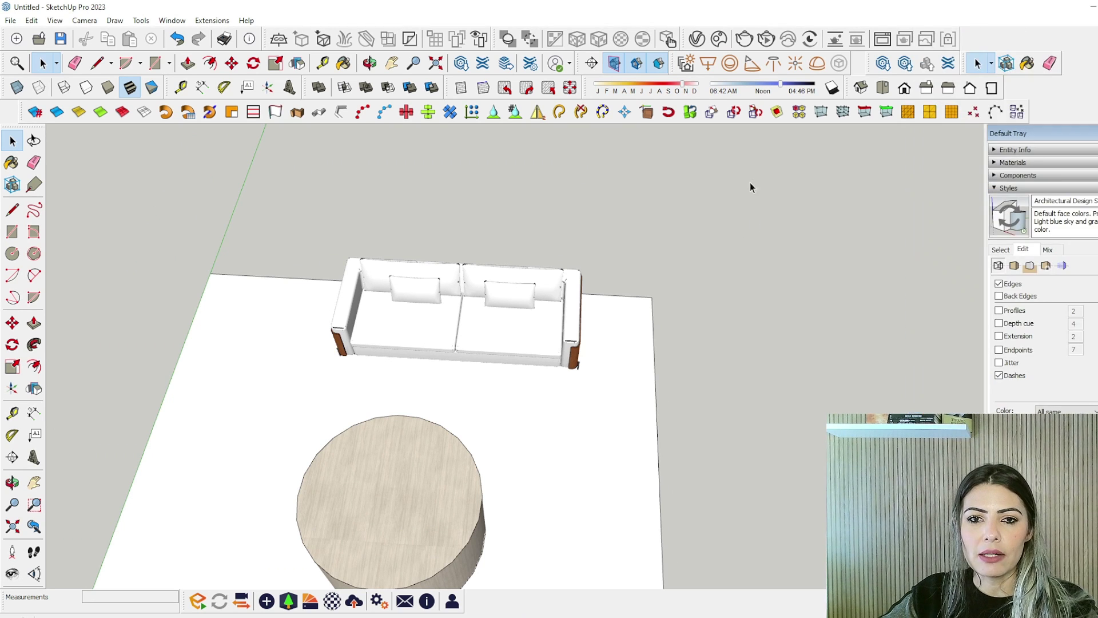
right_click(1067, 101)
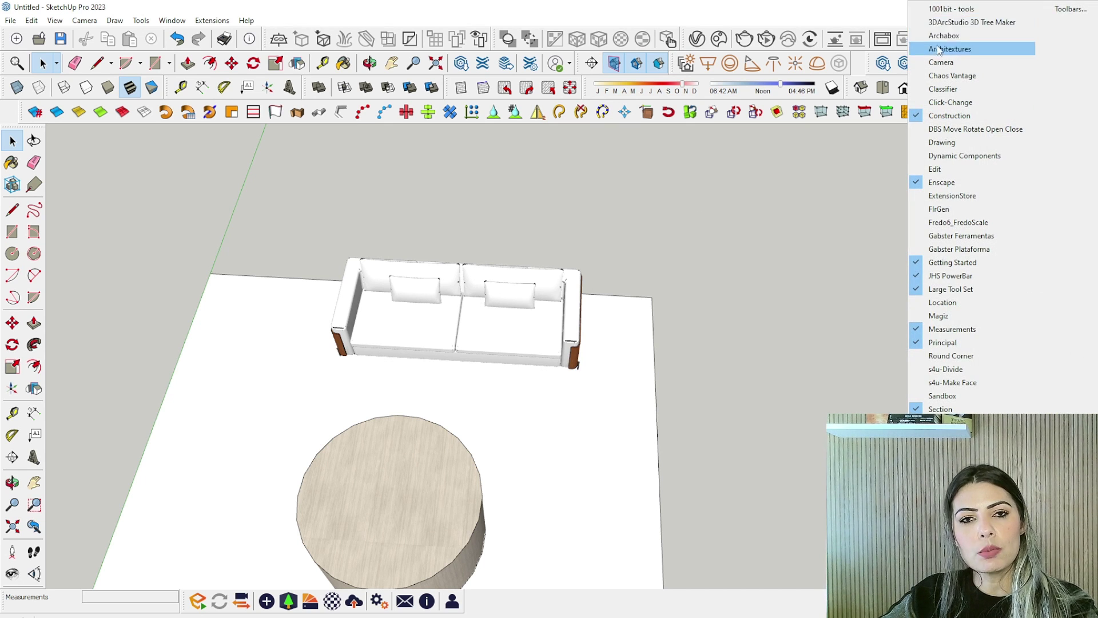
click(747, 189)
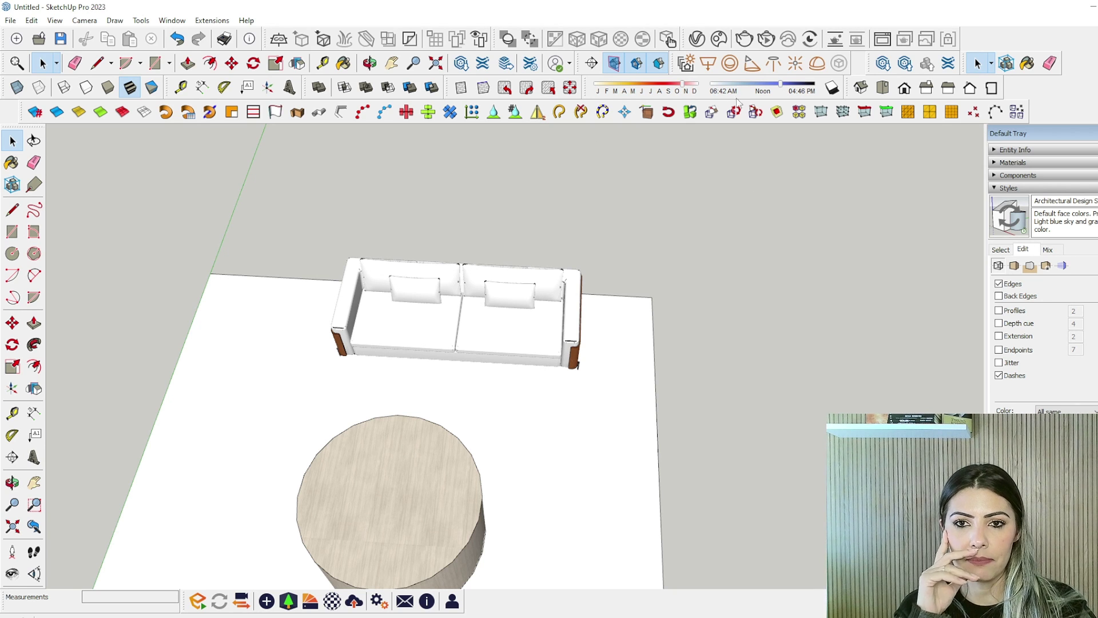
click(506, 63)
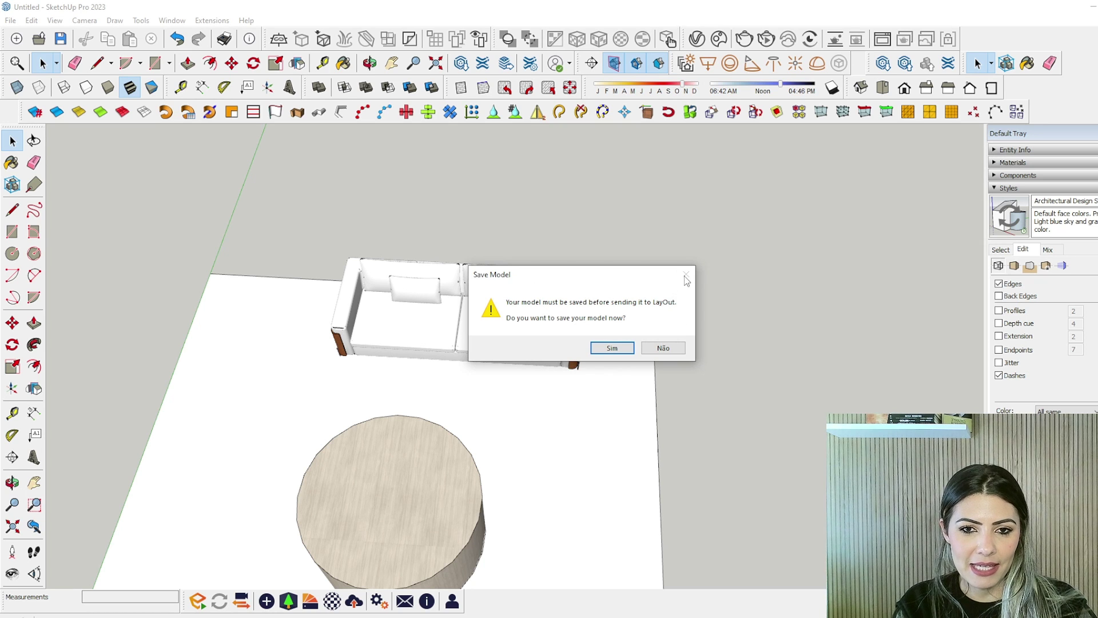
click(662, 348)
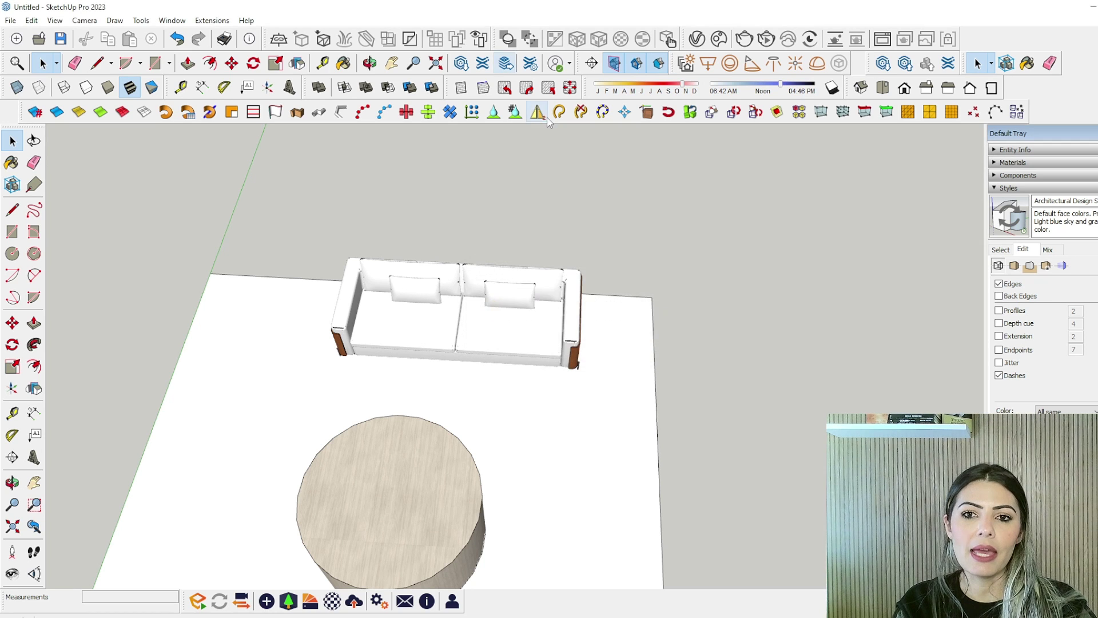
click(506, 64)
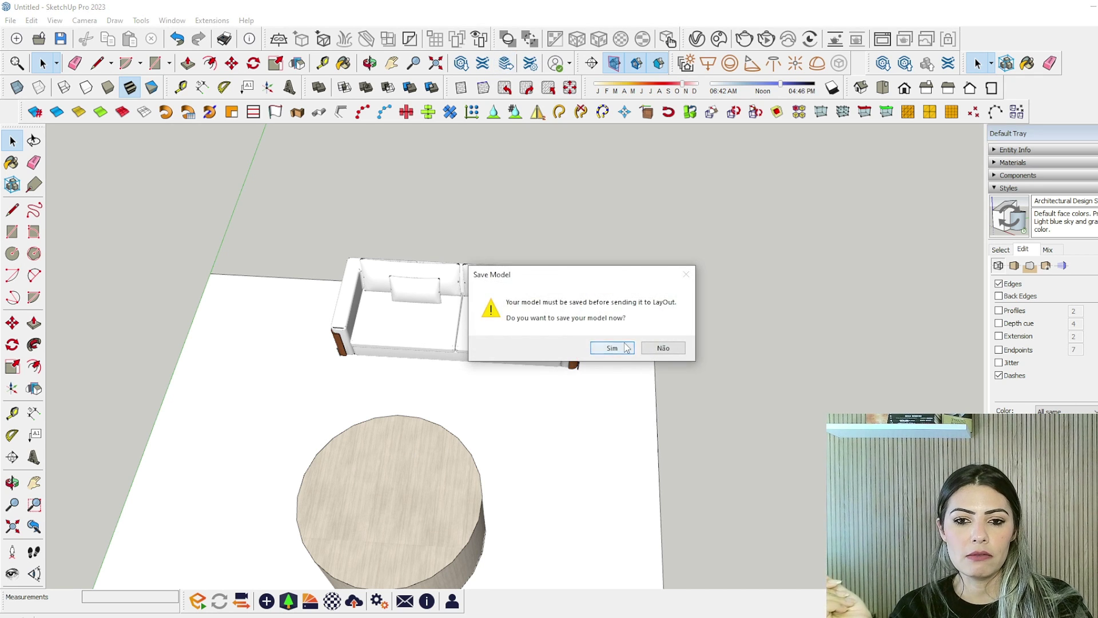
click(613, 349)
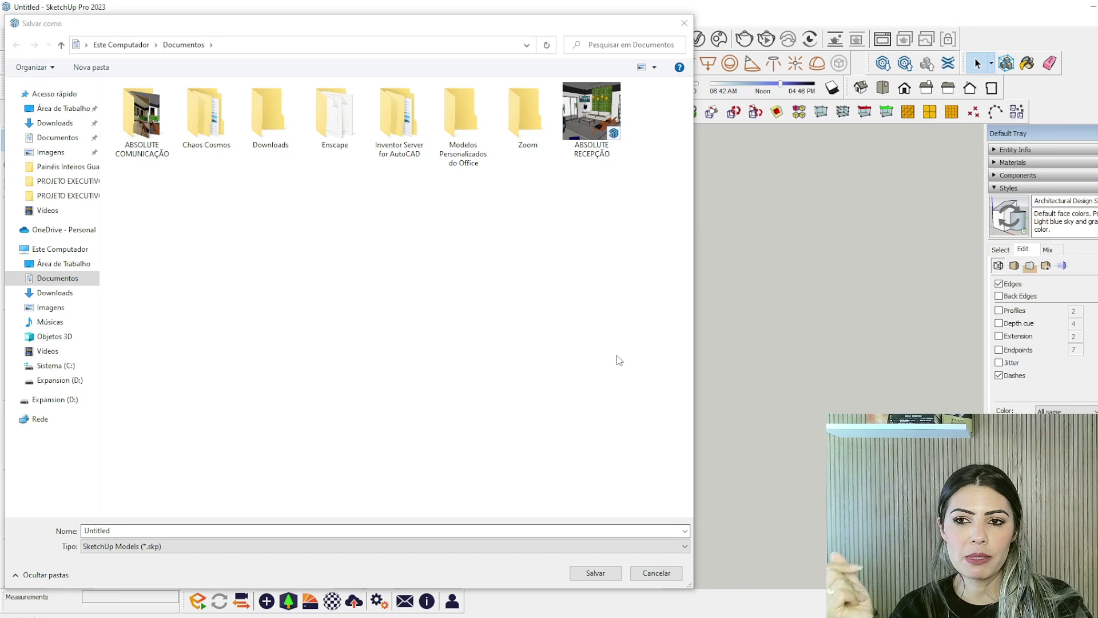
click(640, 575)
Save the model in the Documents folder as a SketchUp file named AULA 04
click(10, 20)
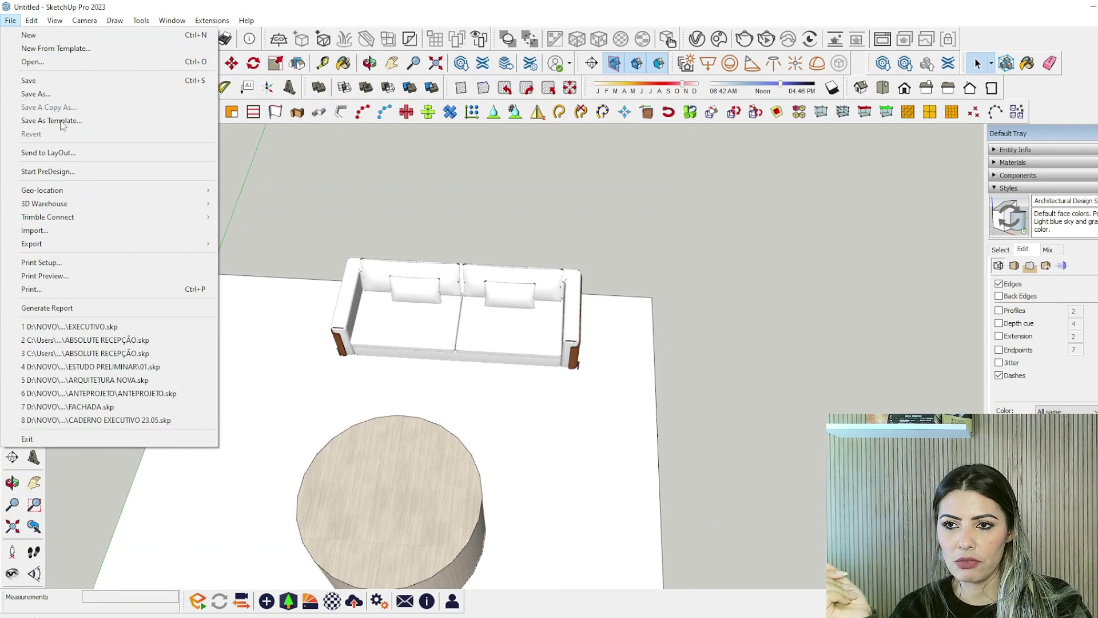
click(35, 91)
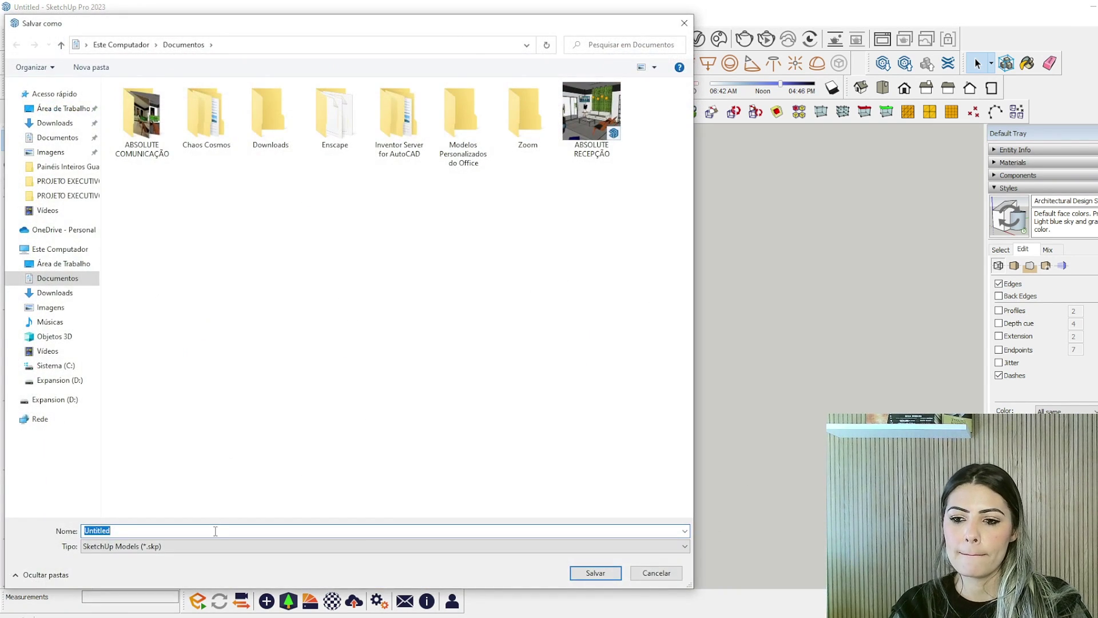
text(a)
key(BackSpace)
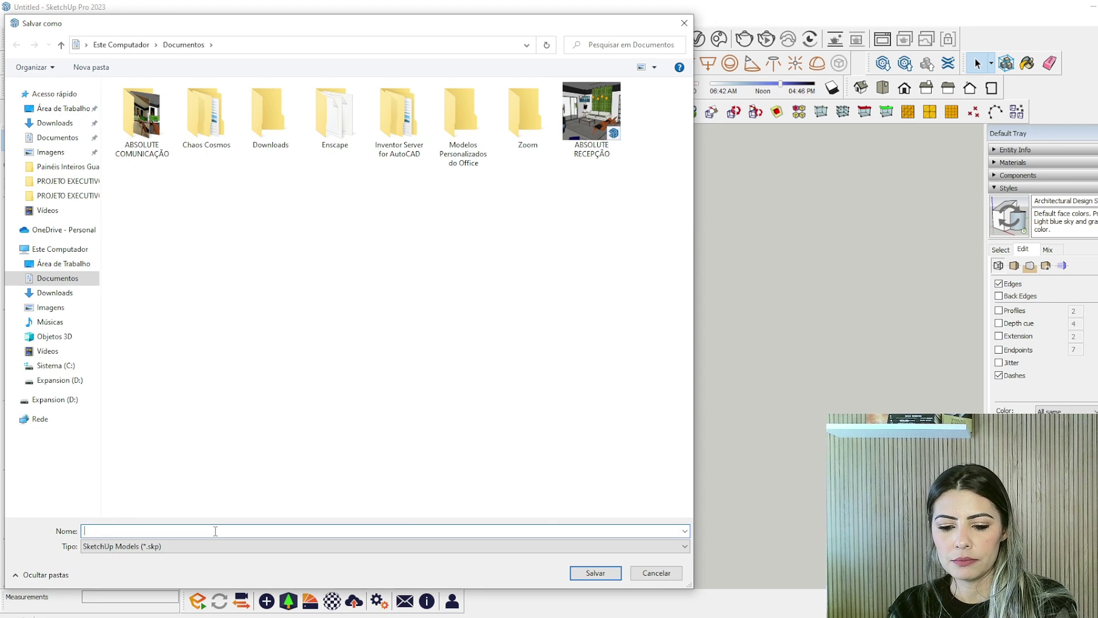
text(AULA)
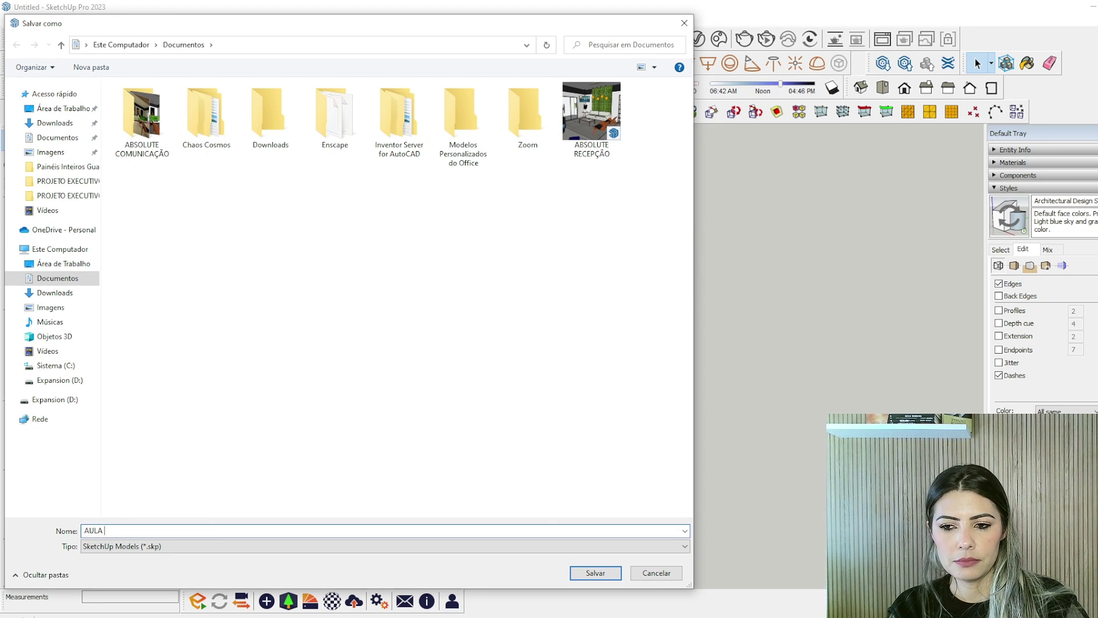
text( 02)
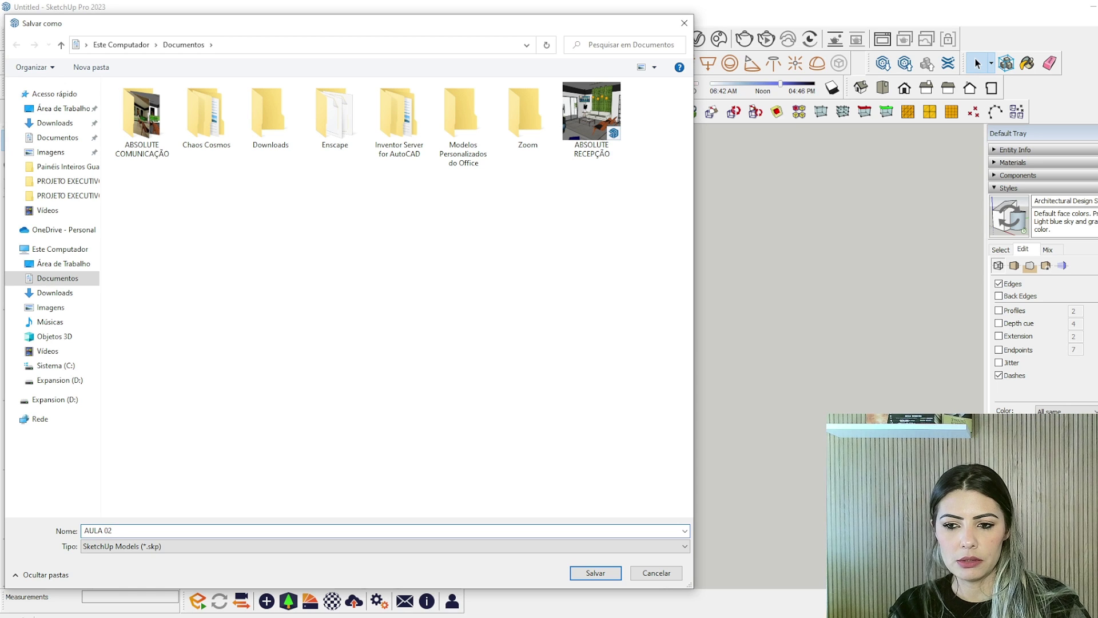
key(BackSpace)
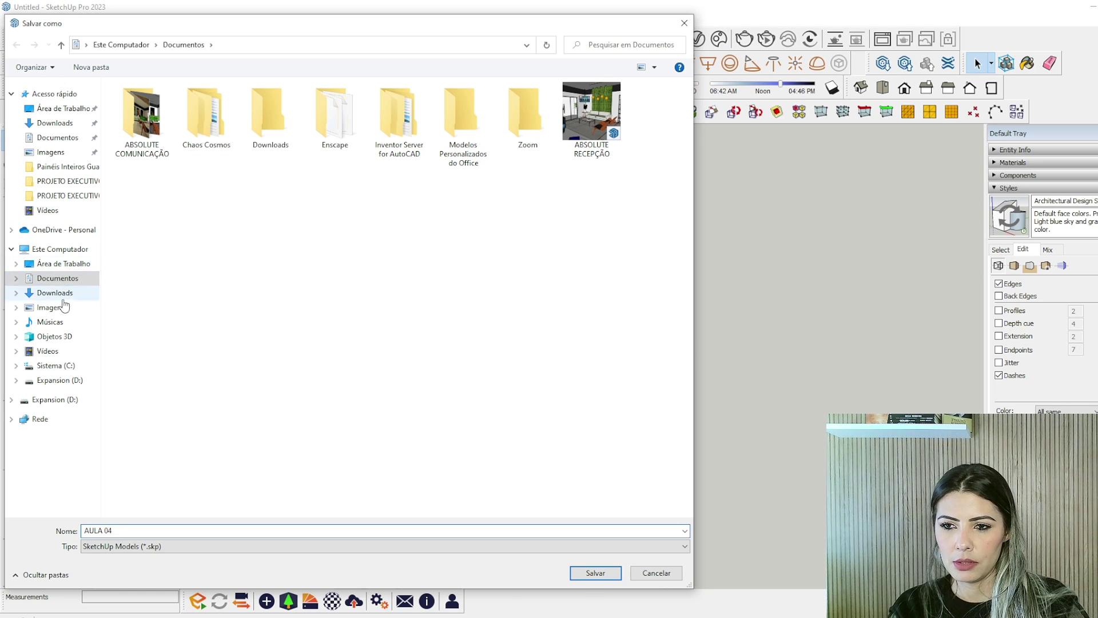
click(55, 124)
click(57, 137)
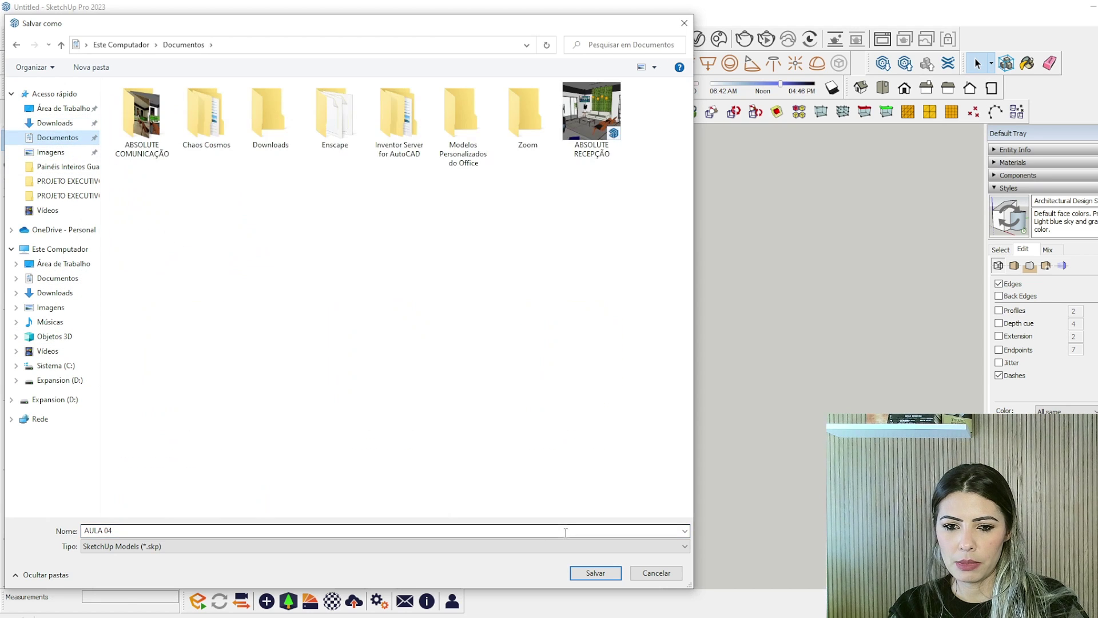
click(595, 573)
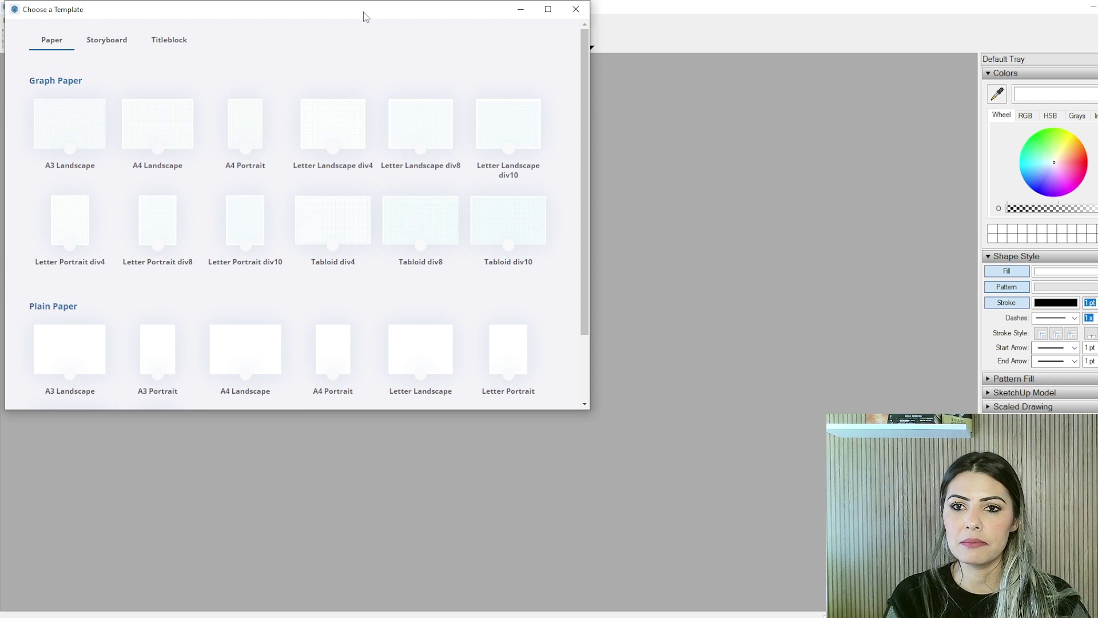
In LayOut, browse the template categories and create a document from the Contemporary A3 Landscape titleblock template
drag(364, 16, 555, 76)
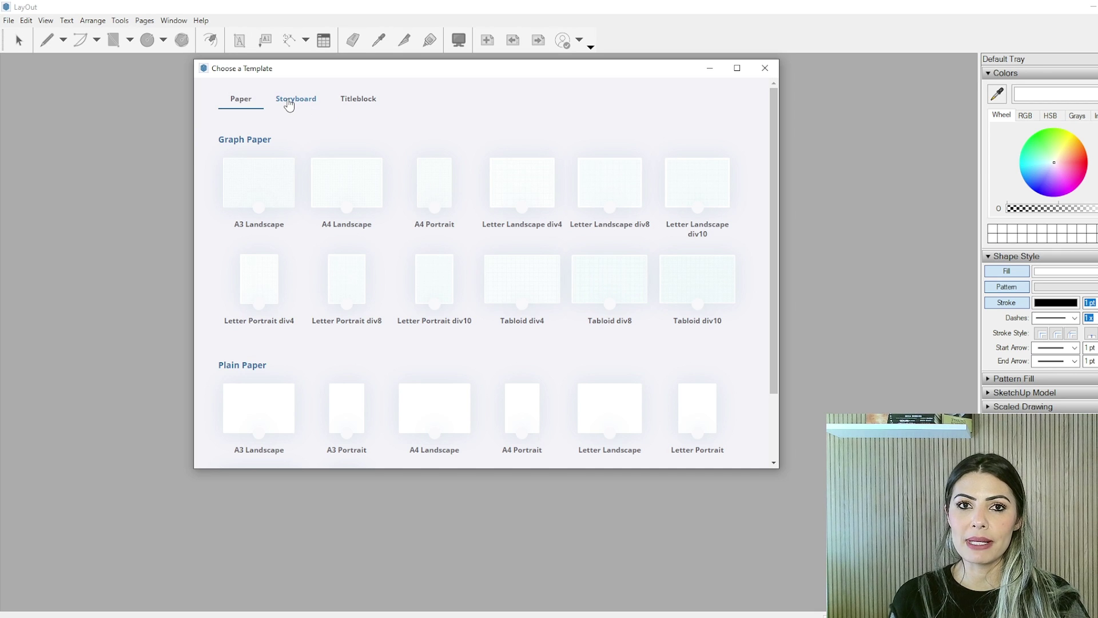
scroll(382, 235, down, 2)
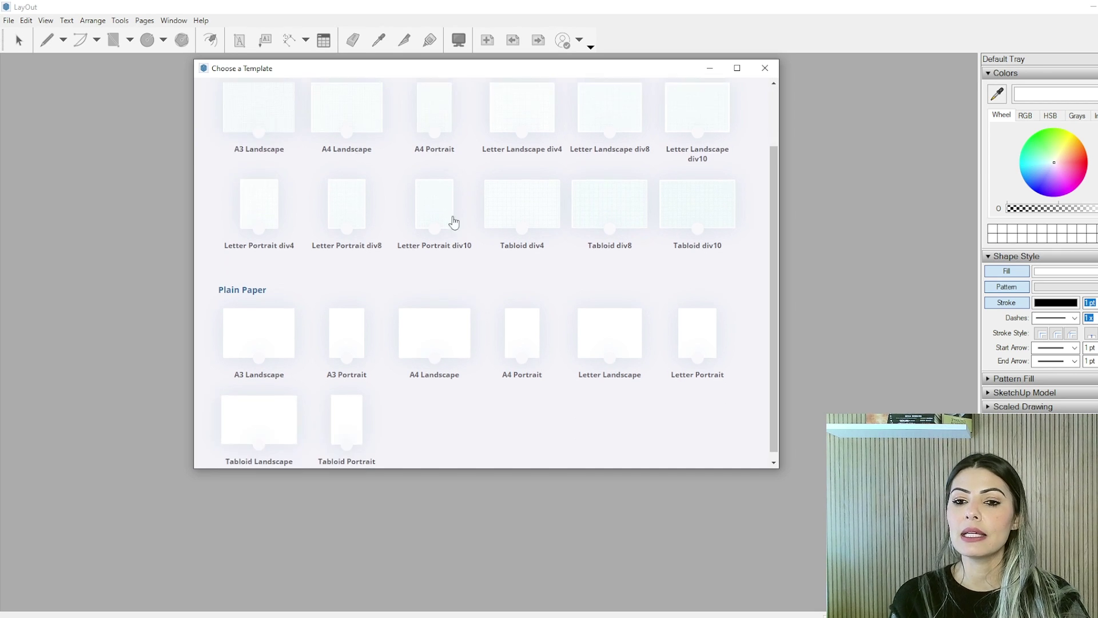
scroll(327, 435, up, 2)
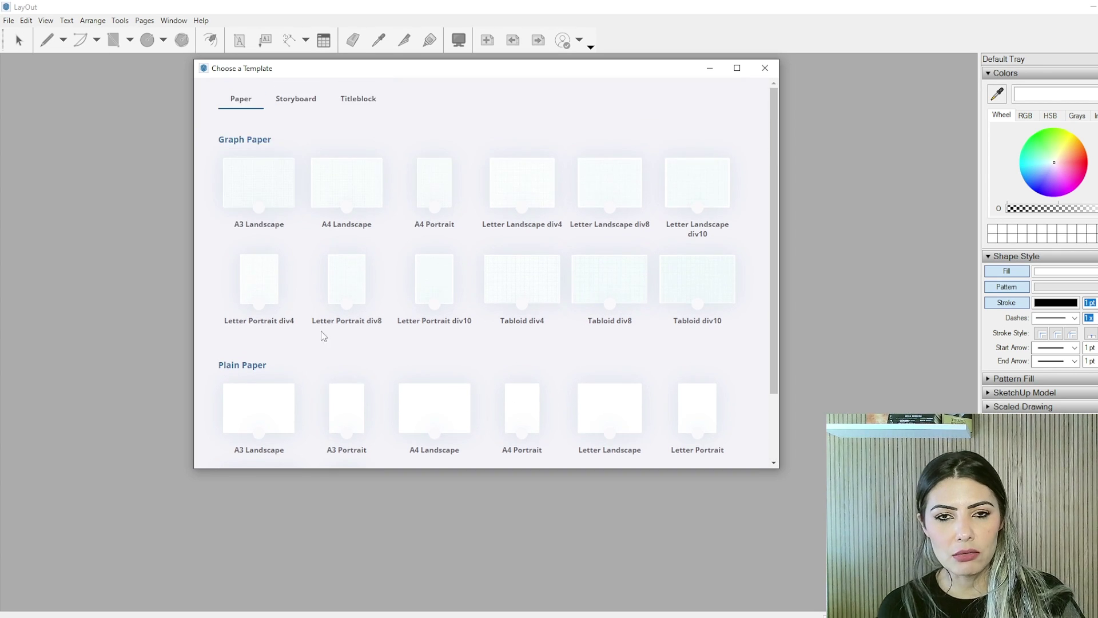
click(295, 100)
click(354, 99)
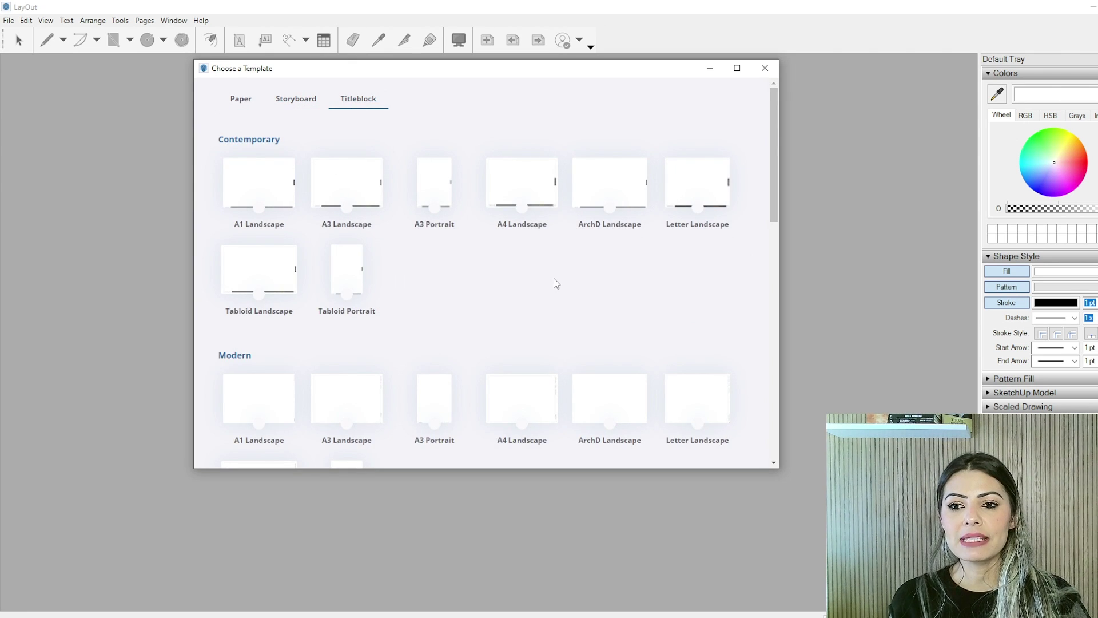
click(336, 185)
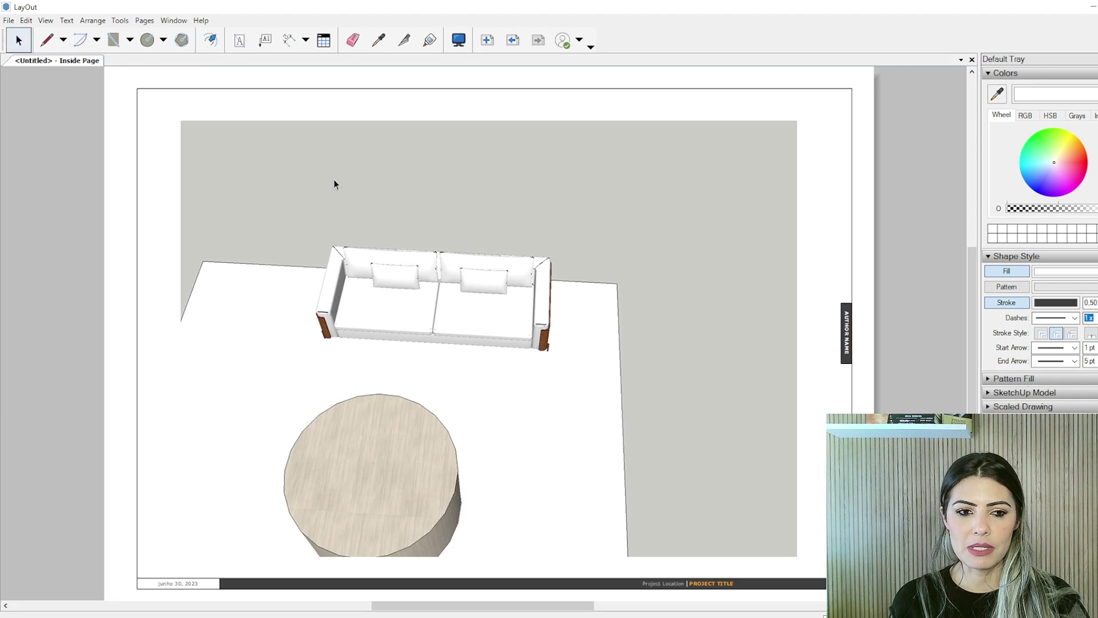
Select the sofa model's viewport on the page, shrink it and reposition it near the sheet's centre
scroll(454, 289, down, 3)
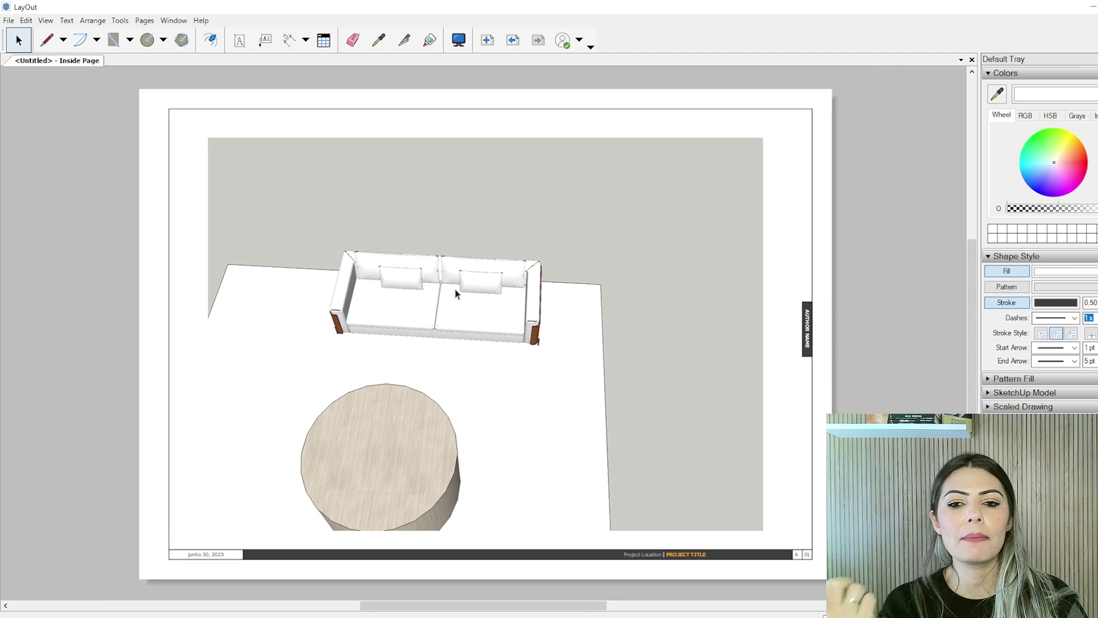
click(455, 346)
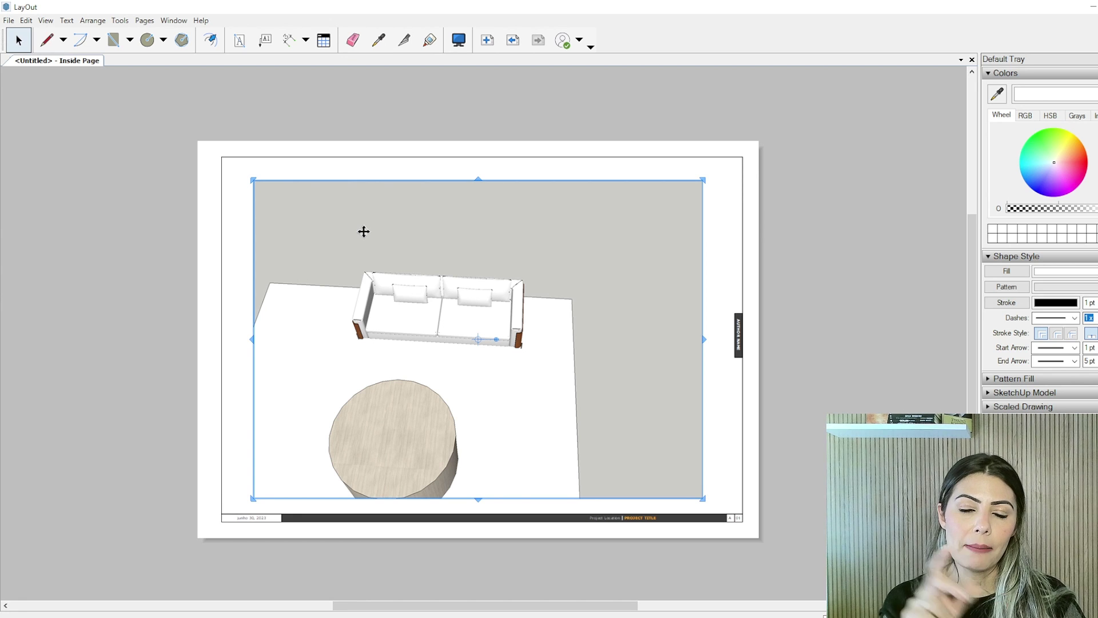
drag(253, 180, 332, 266)
drag(547, 441, 509, 386)
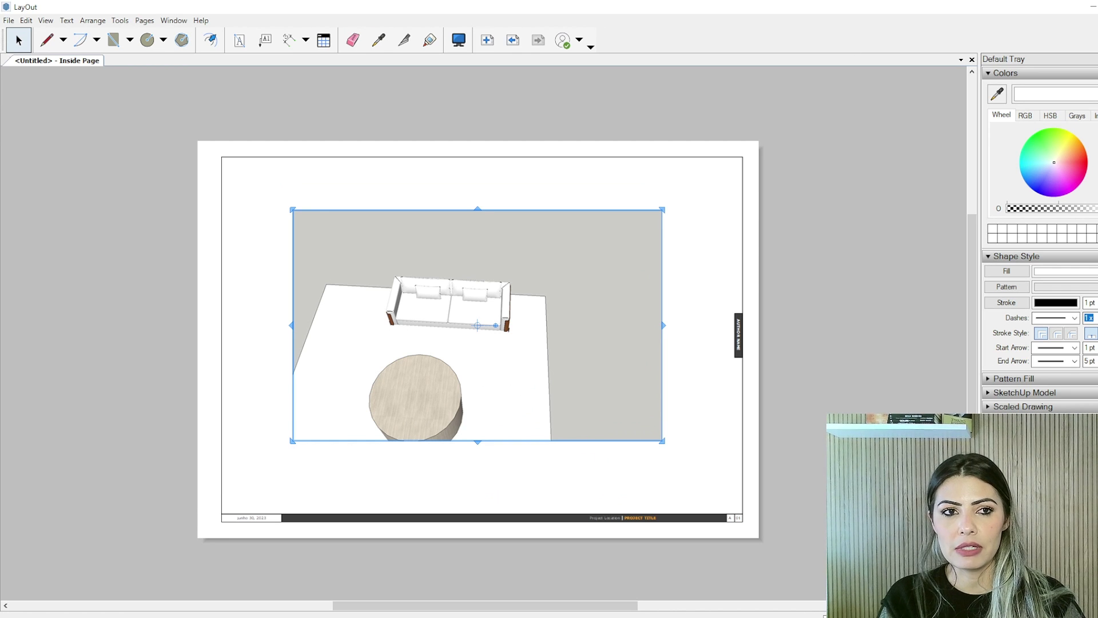
Switch from LayOut back to the AULA 04 model in SketchUp and bring the sofa and round table closer into view
click(1093, 6)
scroll(493, 372, down, 3)
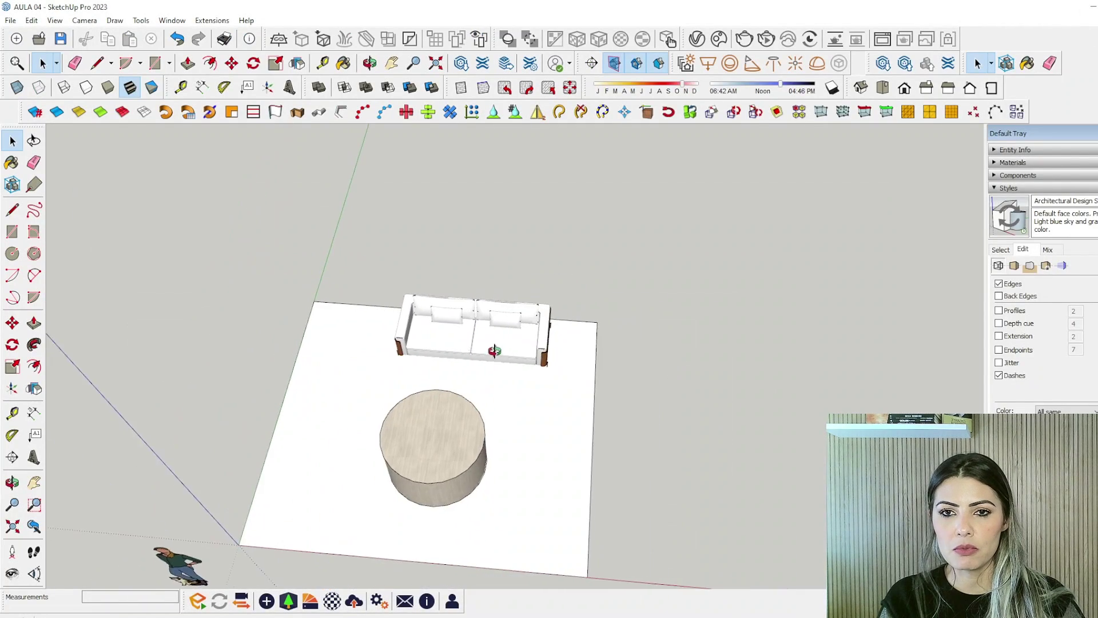
scroll(525, 247, up, 5)
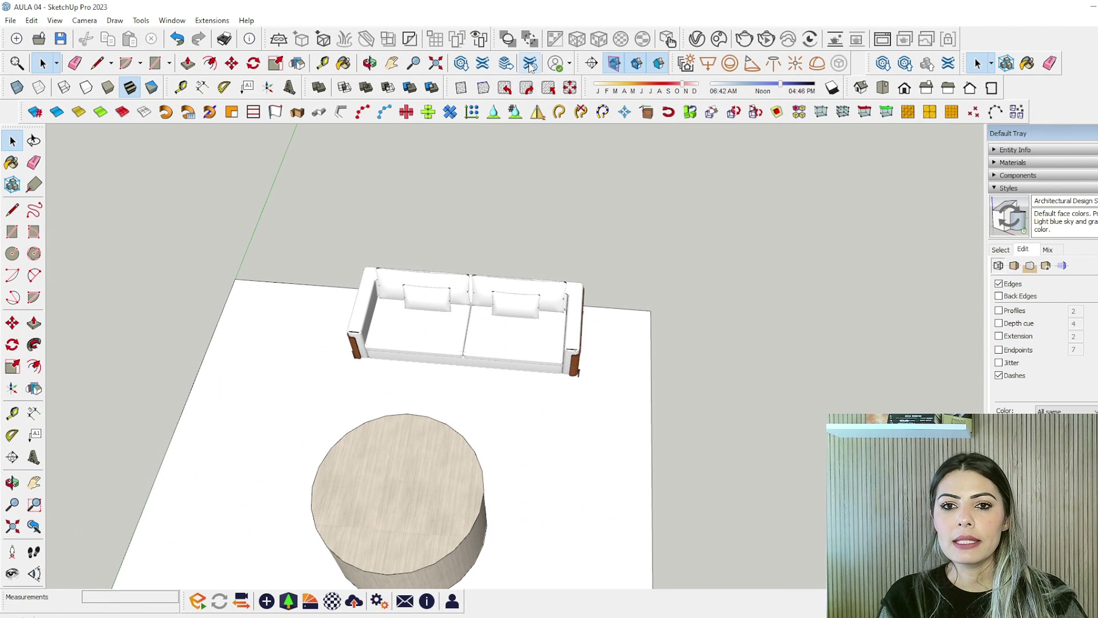
Start installing an extension from a file in the Extension Manager, view the Downloads folder, and leave the Extension Manager
click(529, 64)
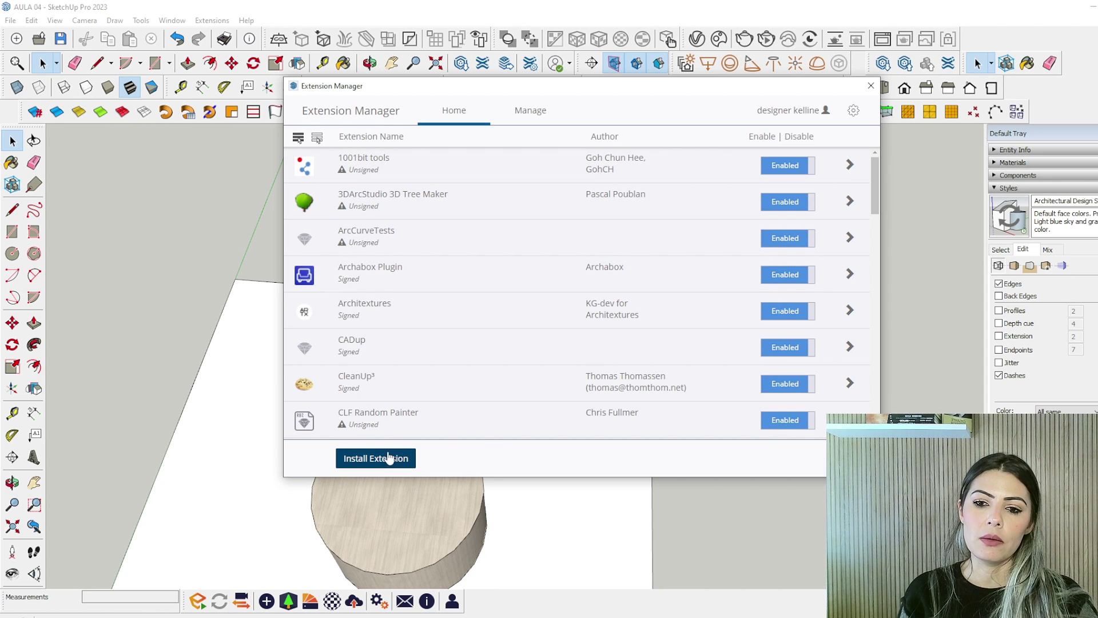
click(382, 461)
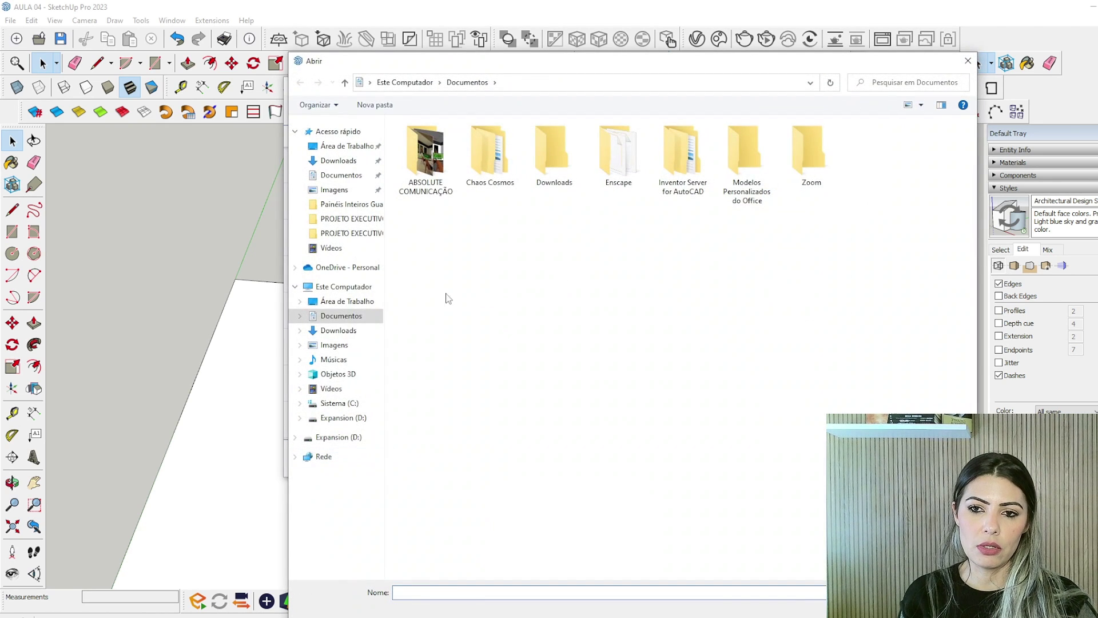
click(338, 331)
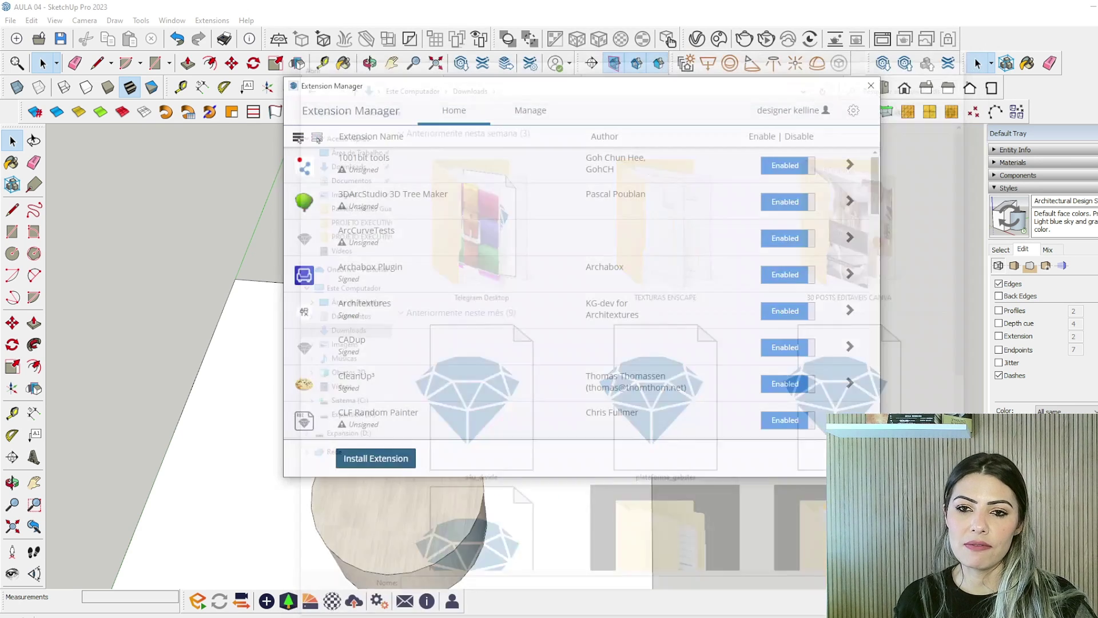
click(871, 86)
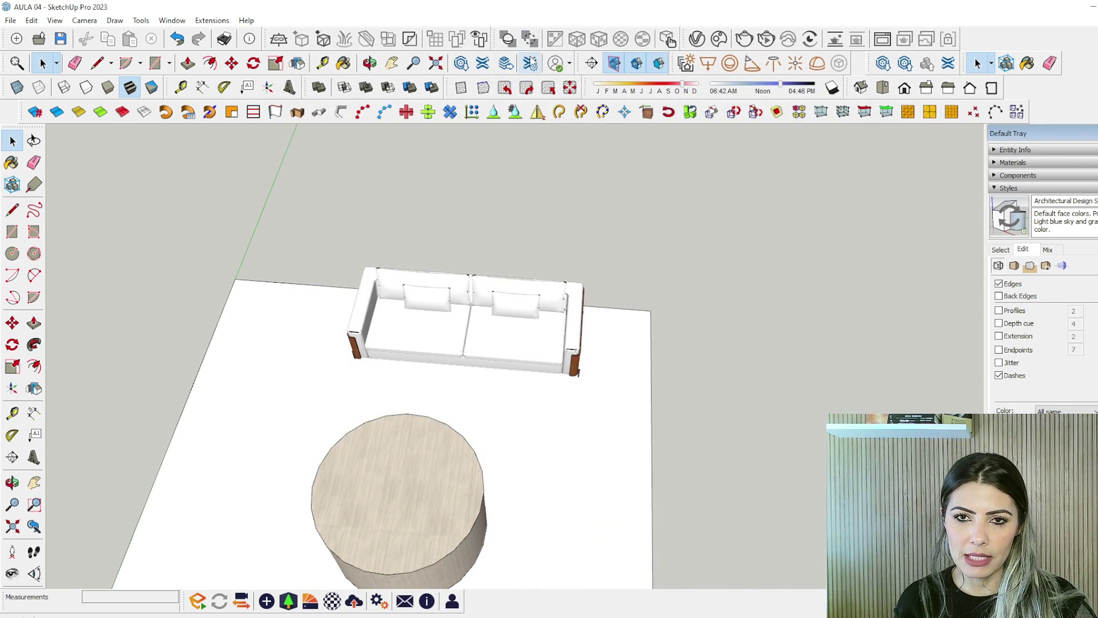
Reopen the Extension Manager, find the plataforma_gabster extension file among the local downloads, and close the Extension Manager
click(530, 62)
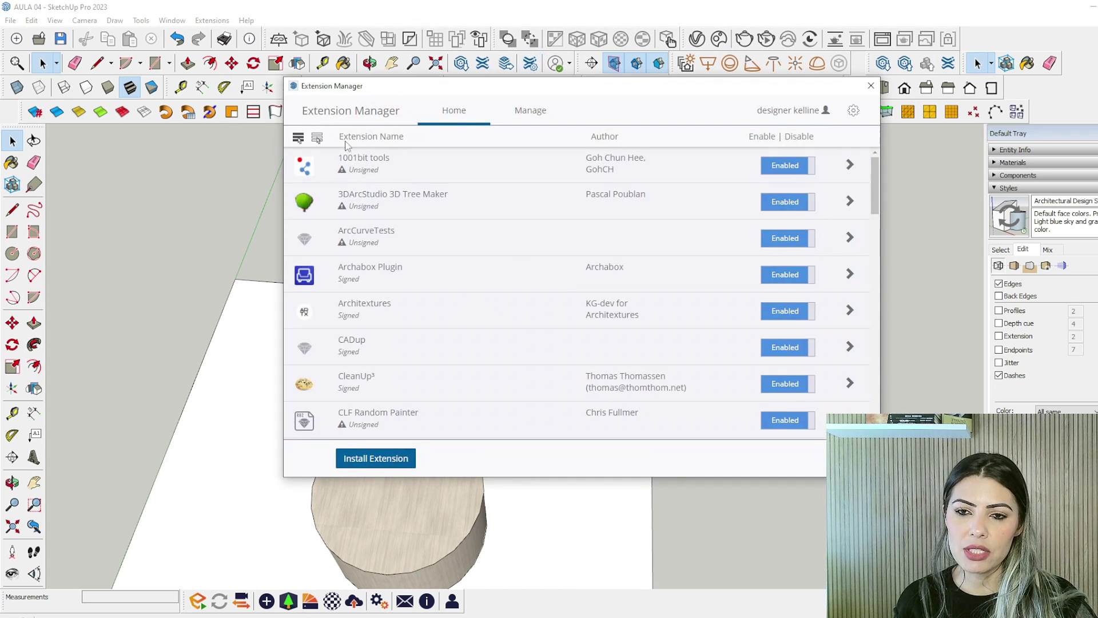
click(377, 458)
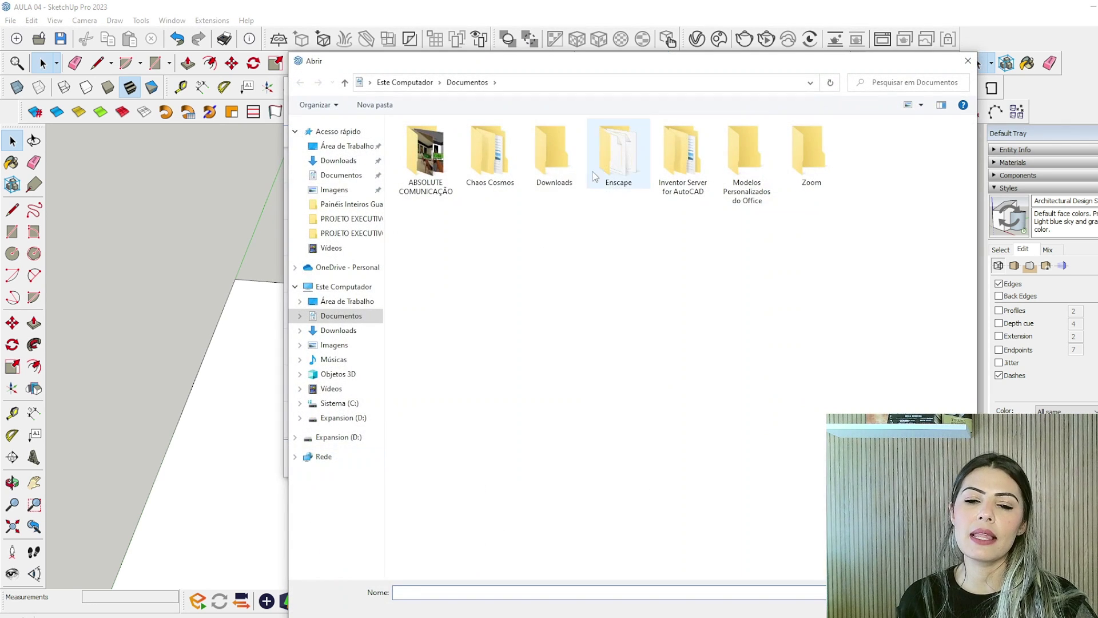
click(327, 165)
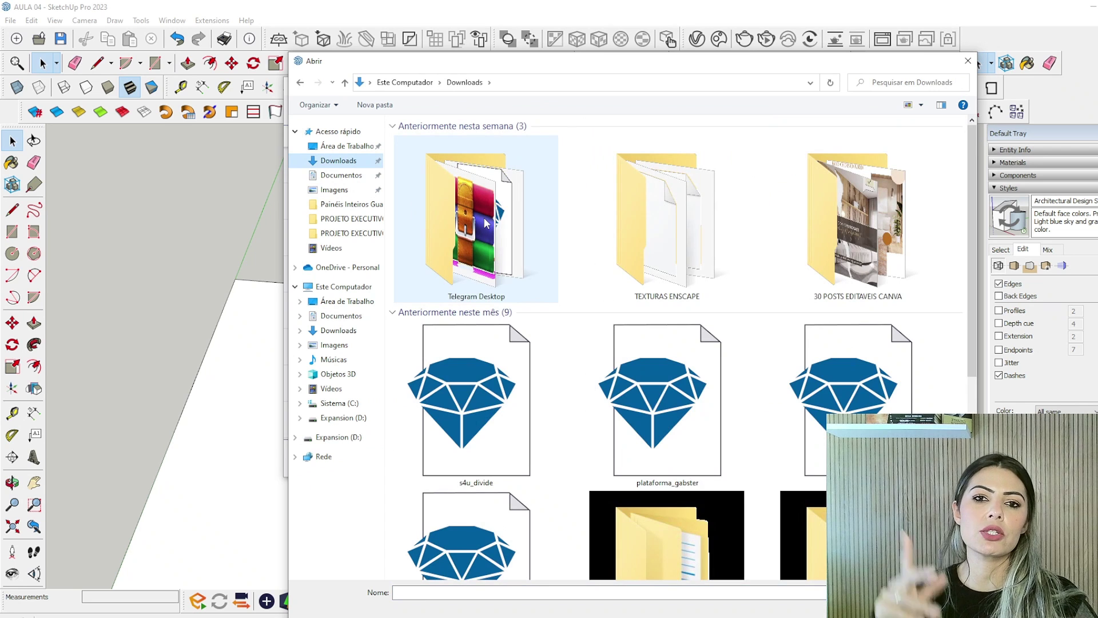
click(694, 419)
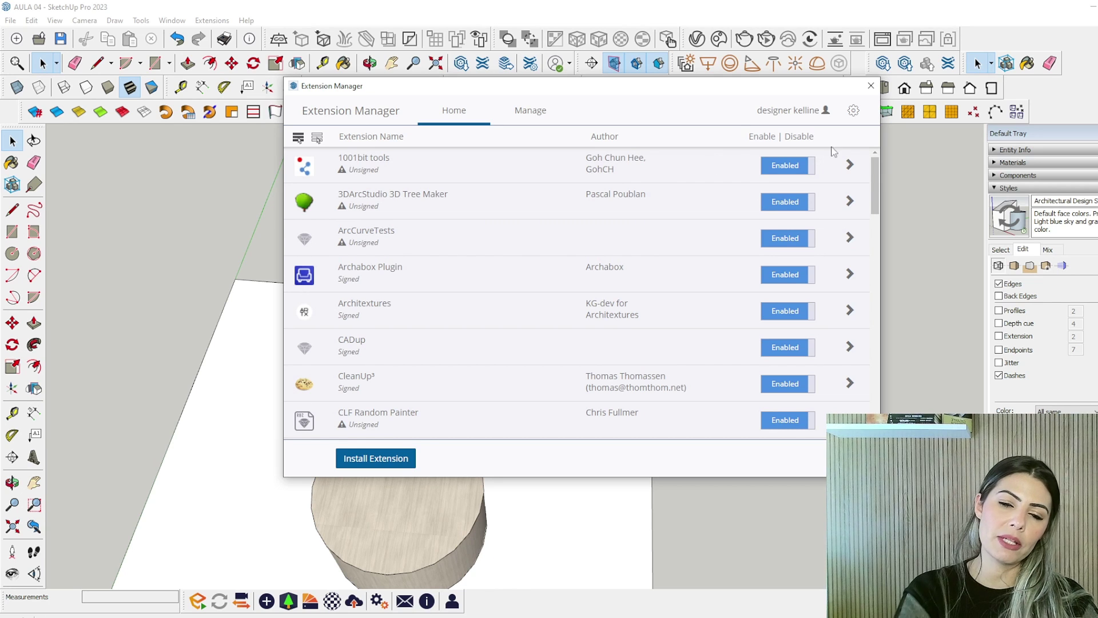
drag(717, 86, 564, 85)
click(717, 84)
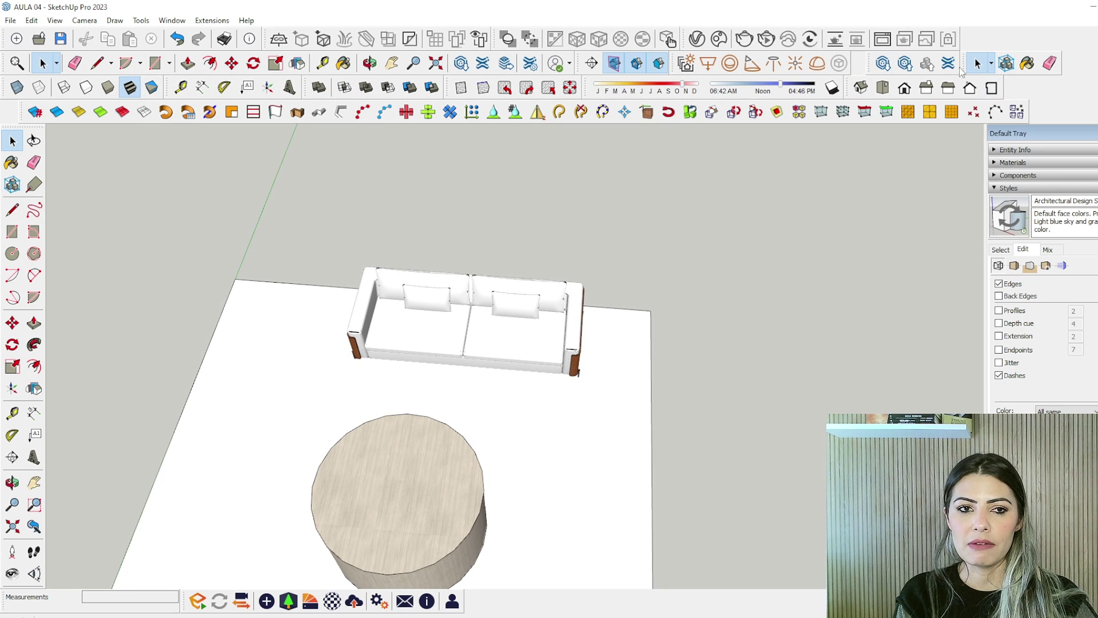
Undock and redock the Warehouse toolbar, and float the Section toolbar over the model view
drag(868, 61, 723, 175)
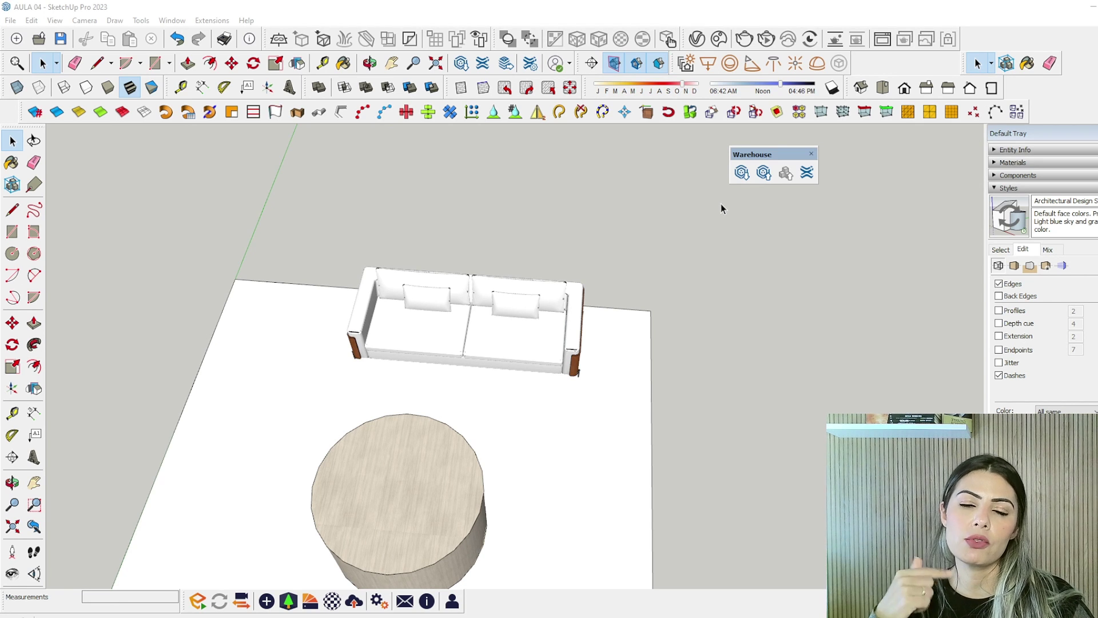
drag(761, 154, 856, 56)
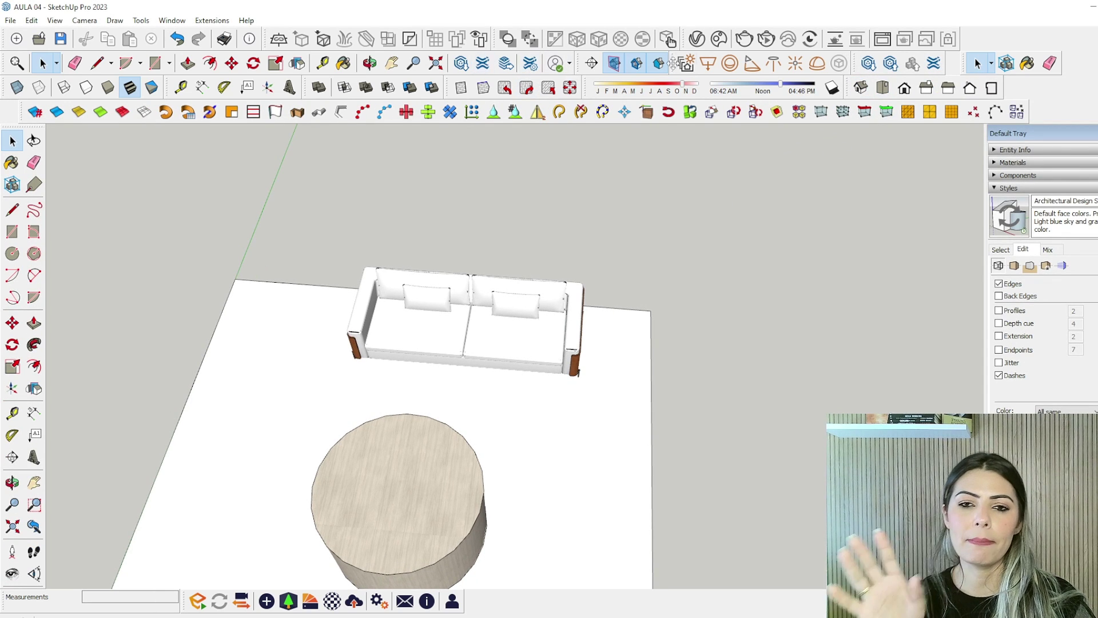
drag(580, 63, 552, 176)
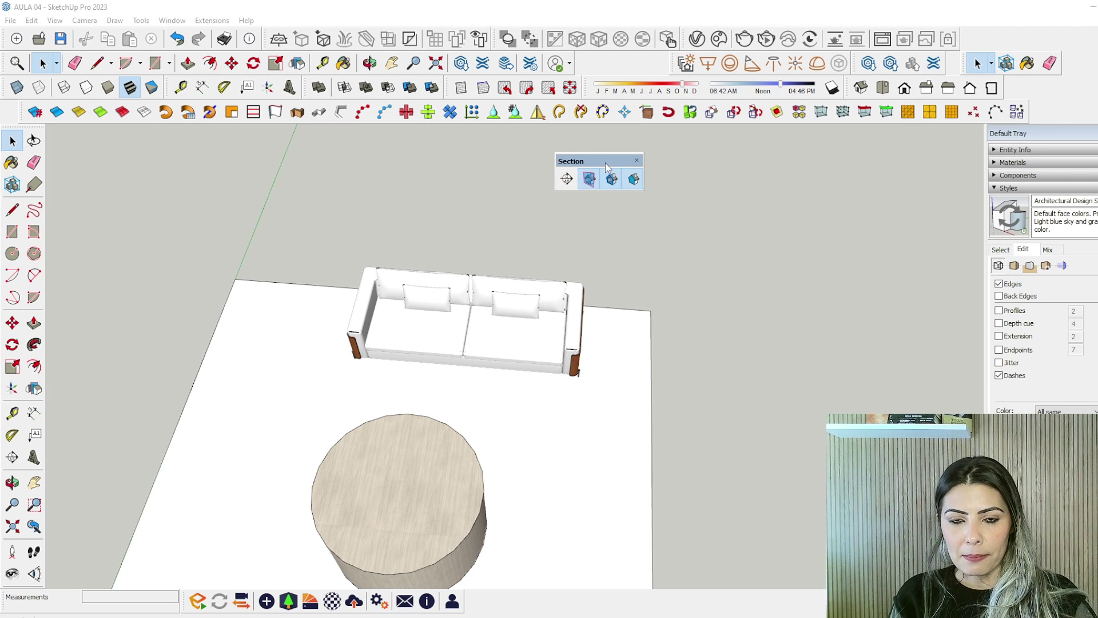
drag(607, 164, 690, 141)
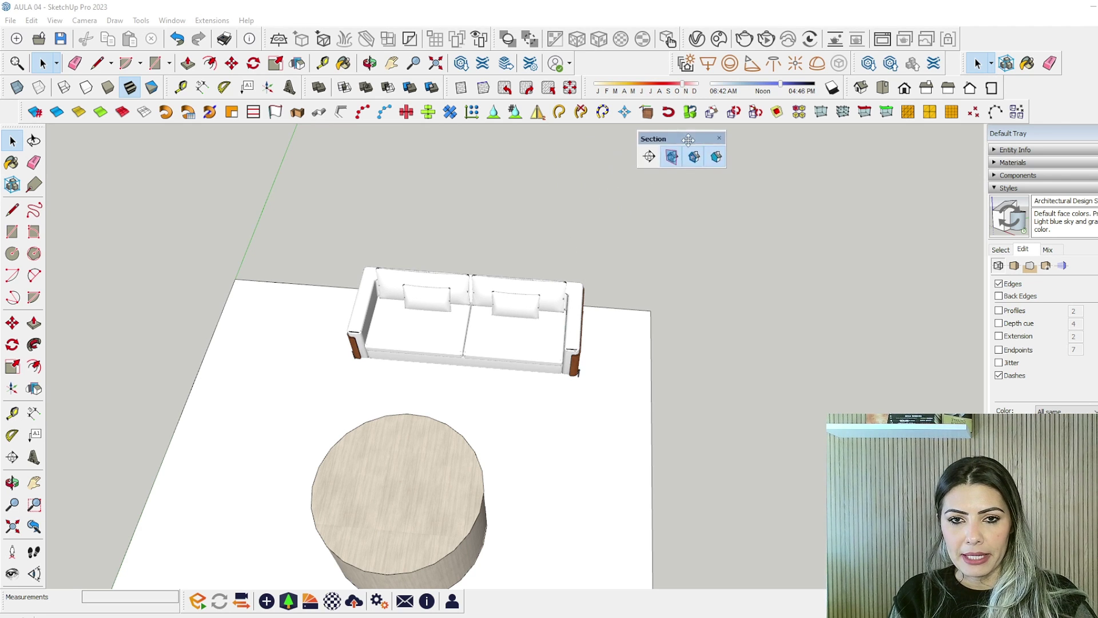
Place a horizontal section plane on the round table's top face and accept its name
click(651, 156)
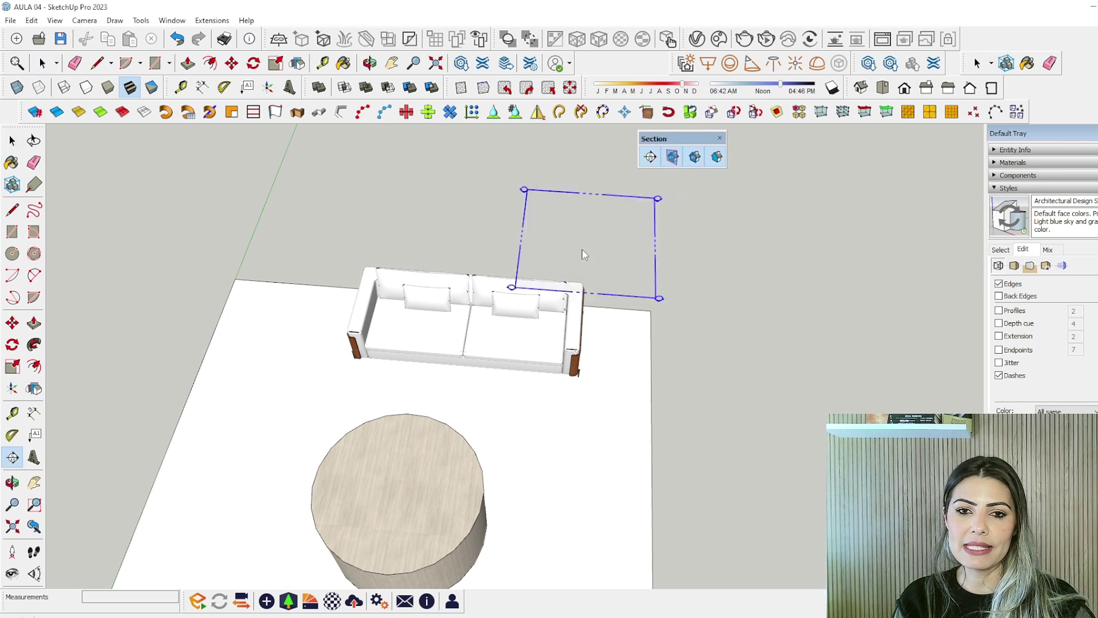
scroll(478, 224, down, 4)
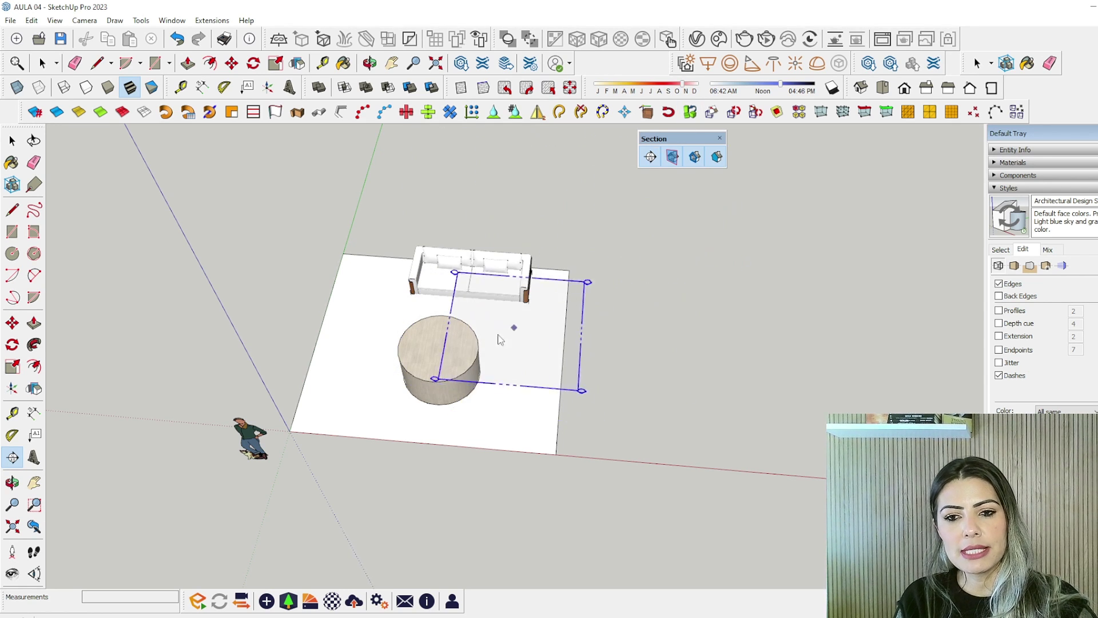
click(424, 349)
click(668, 356)
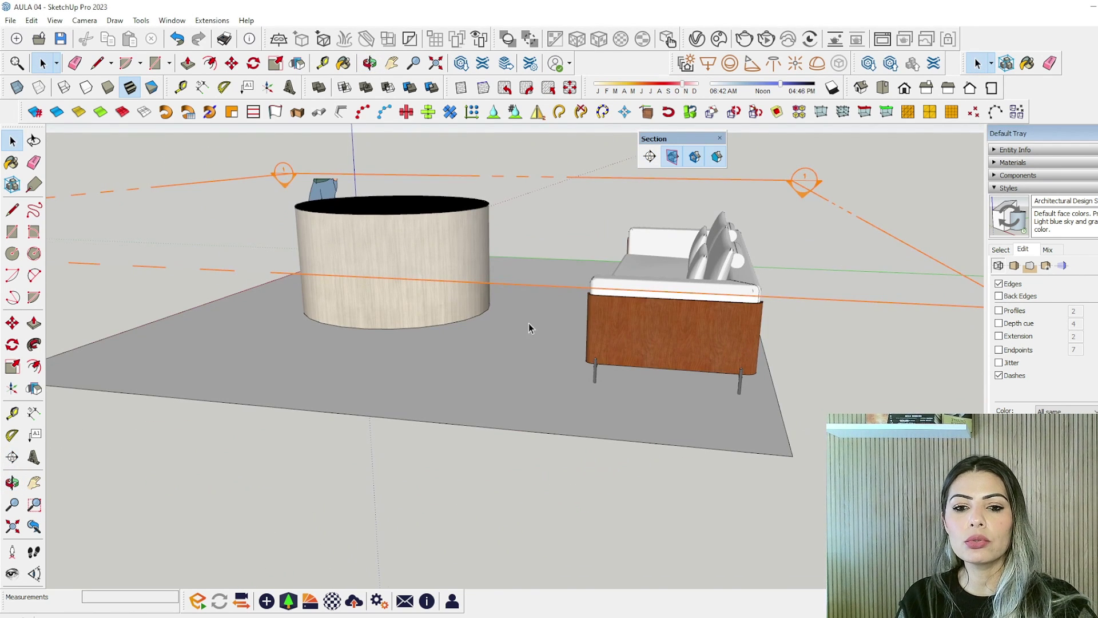
Move the section plane straight down so that it cuts through both the sofa and the round table
middle_drag(529, 324, 577, 321)
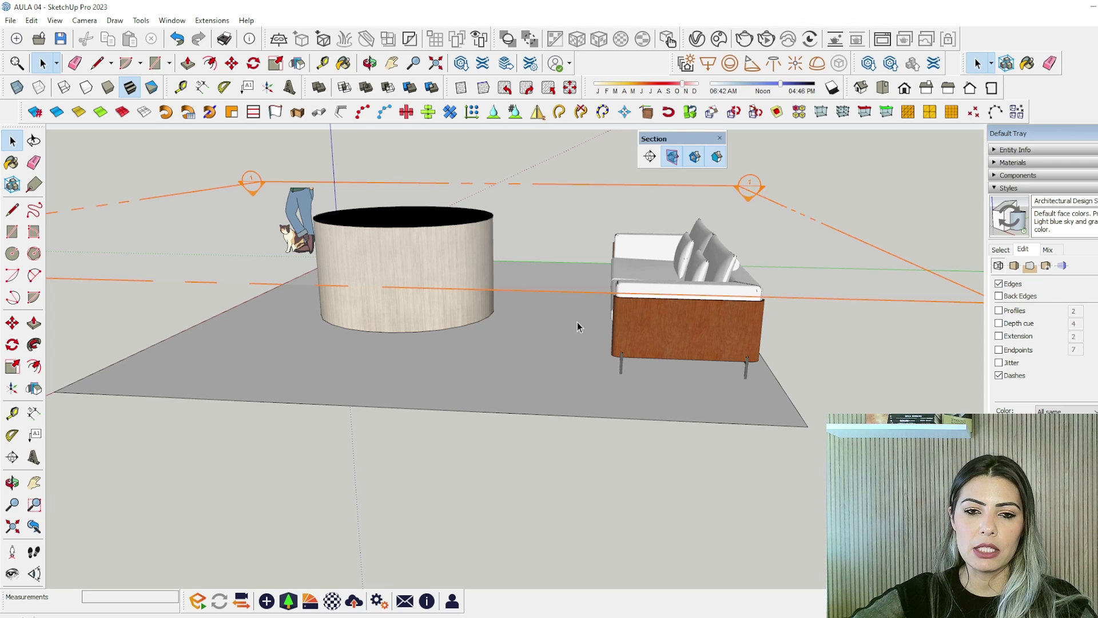
click(895, 301)
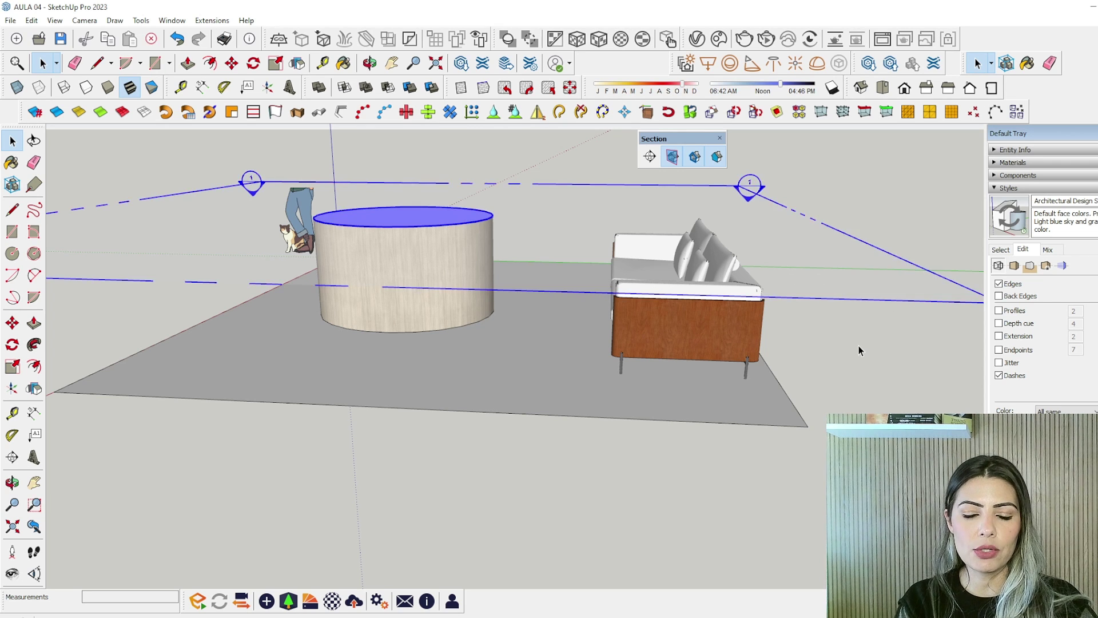
middle_drag(858, 343, 741, 341)
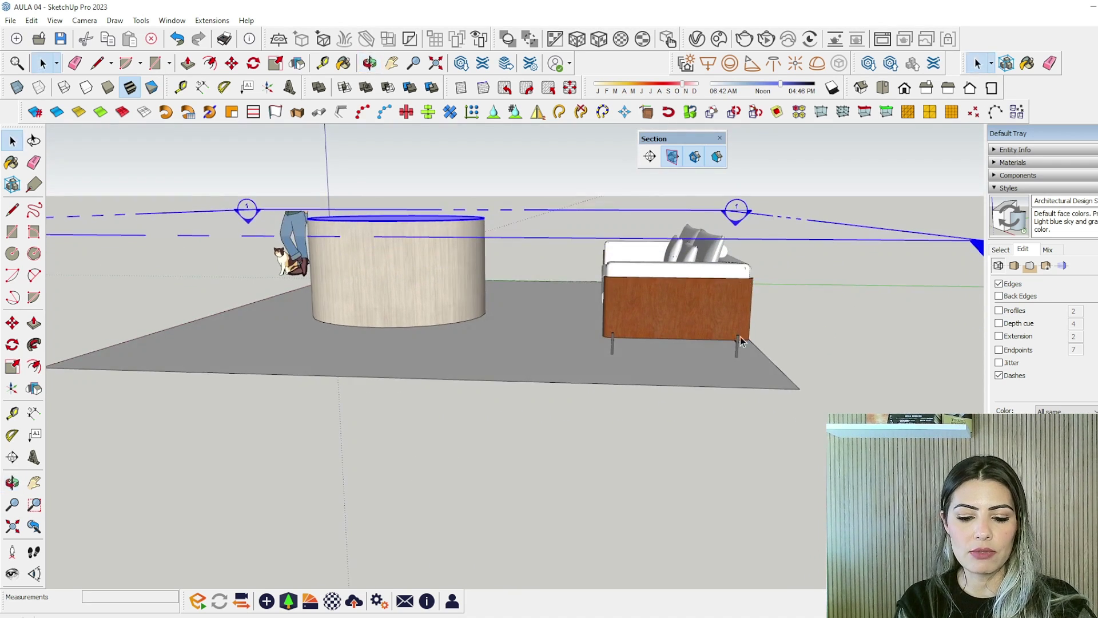
key(m)
click(718, 294)
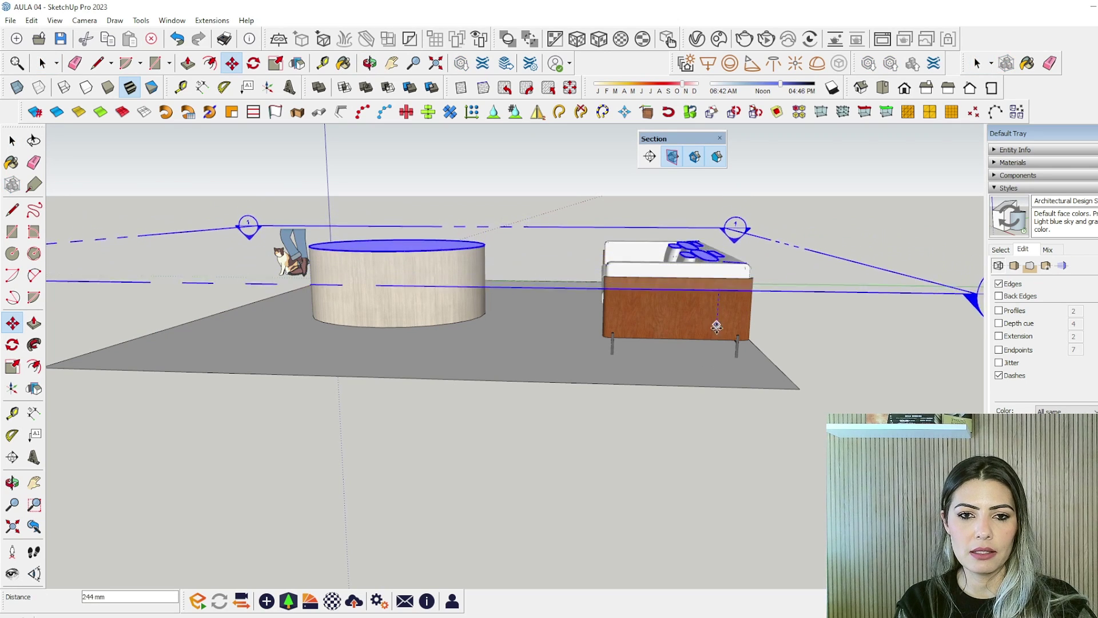
click(711, 350)
Show the sectioned model in the standard Top view and deselect the section plane
middle_drag(711, 350, 700, 487)
drag(587, 428, 246, 401)
key(m)
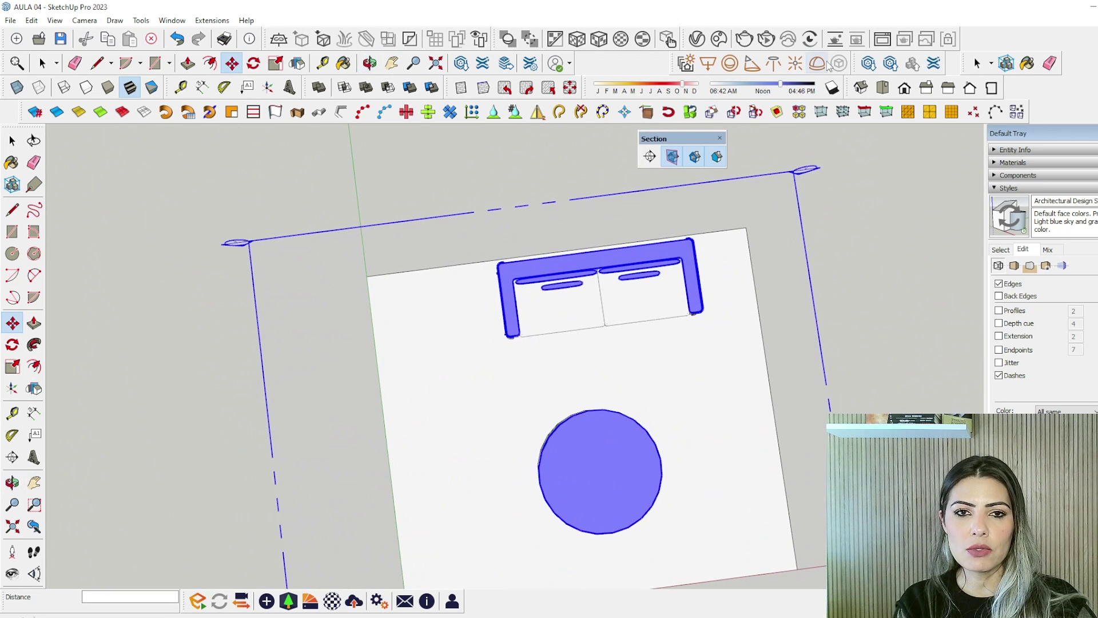
click(882, 88)
key(space)
click(788, 403)
scroll(747, 245, down, 2)
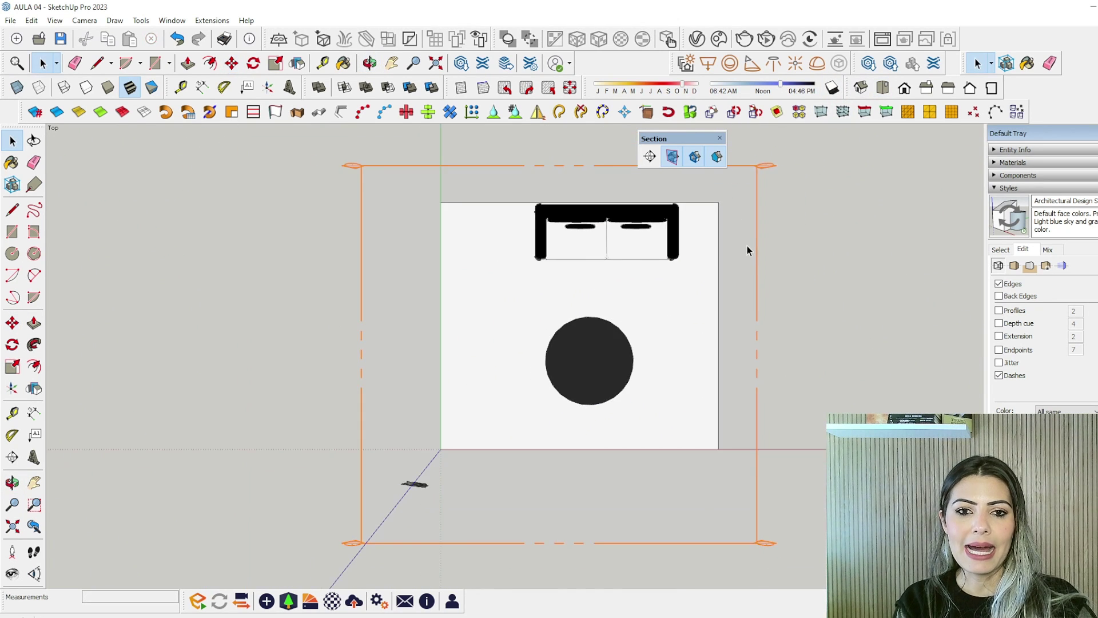
Hide and redisplay the section plane, and turn off the section cuts to view the uncut furniture in perspective
key(ctrl+a)
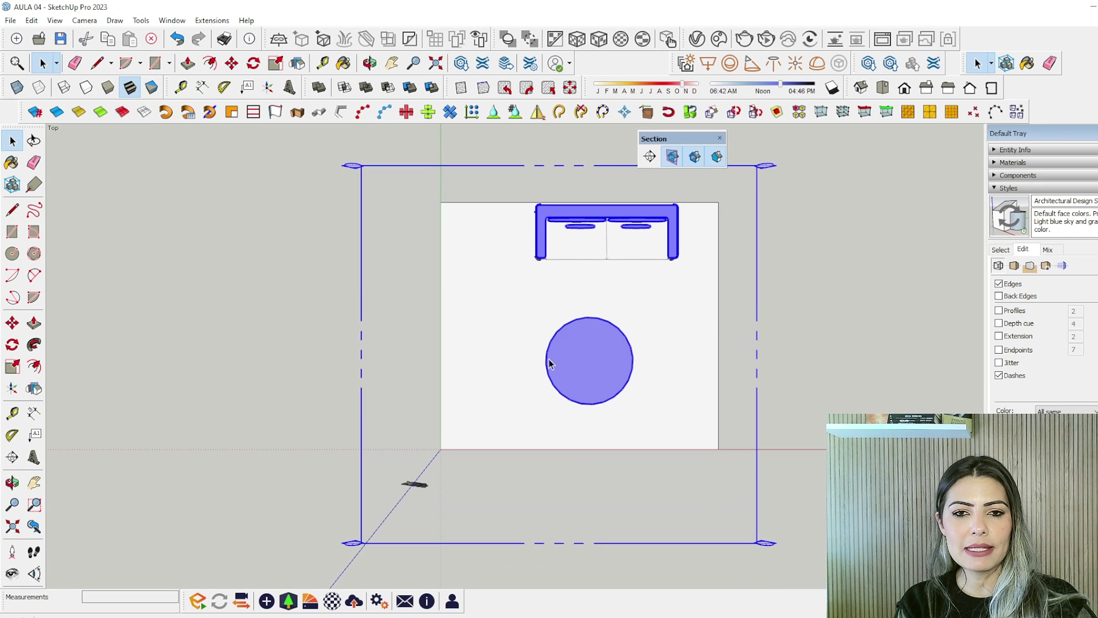
click(679, 163)
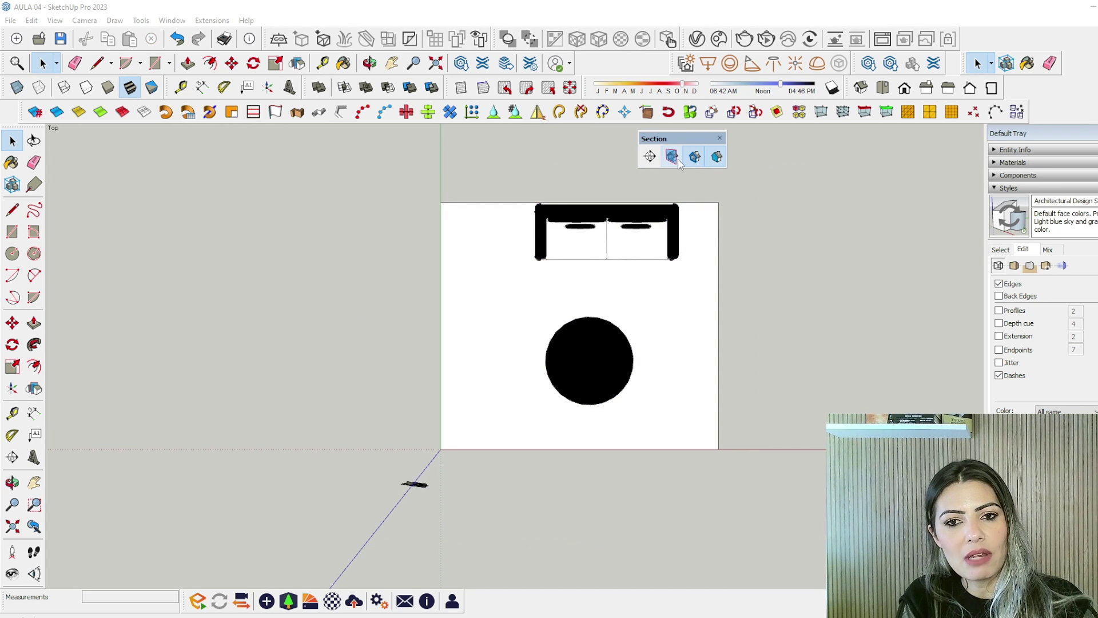
click(679, 163)
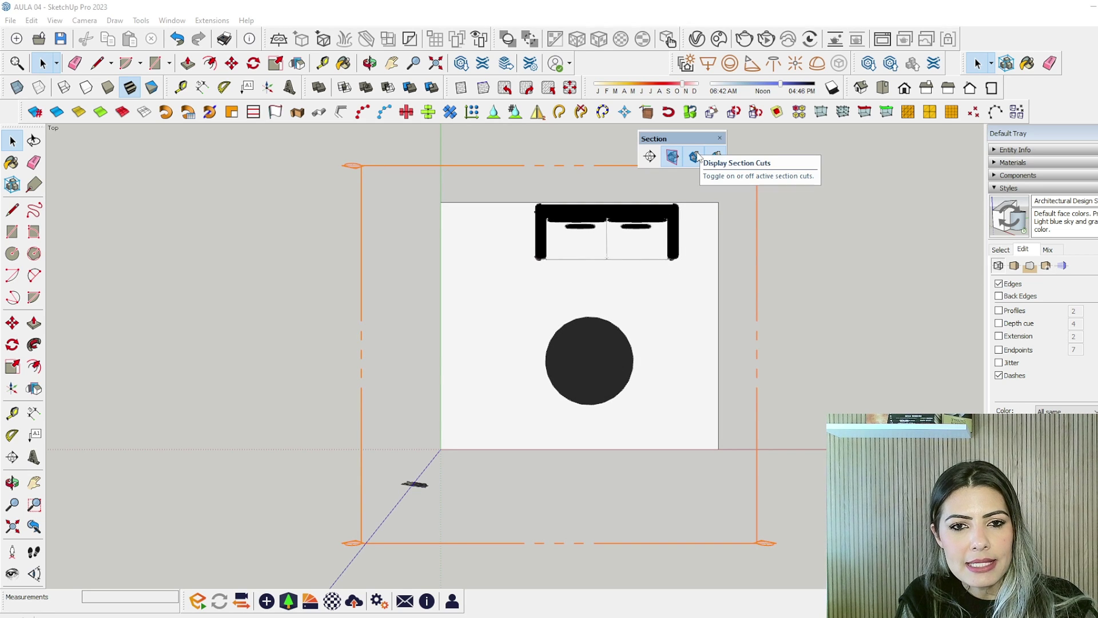
click(694, 156)
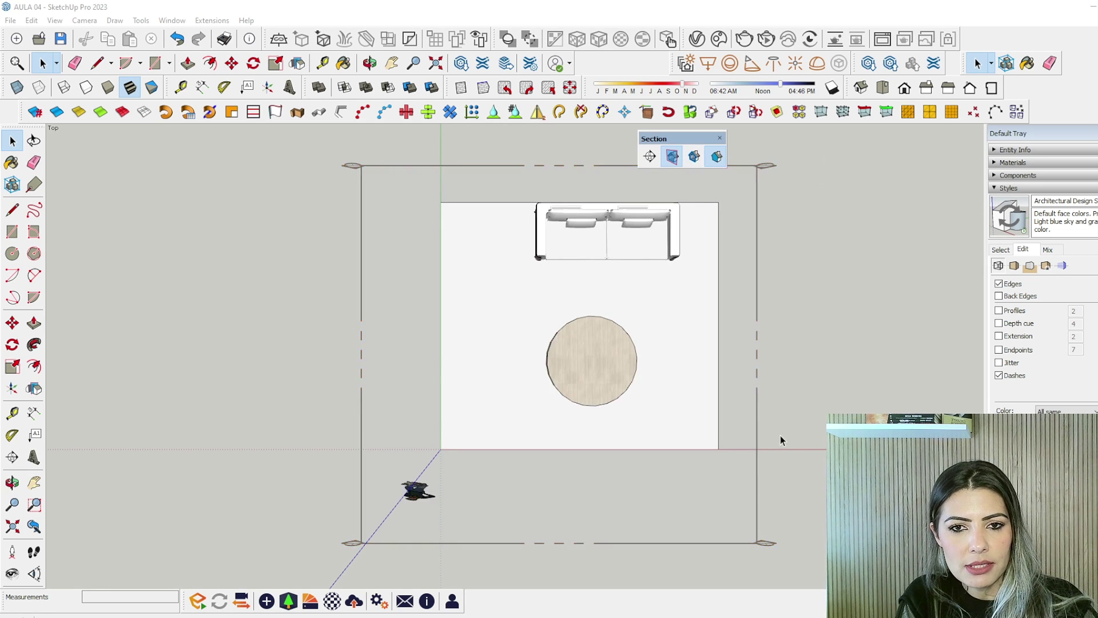
middle_drag(778, 438, 677, 418)
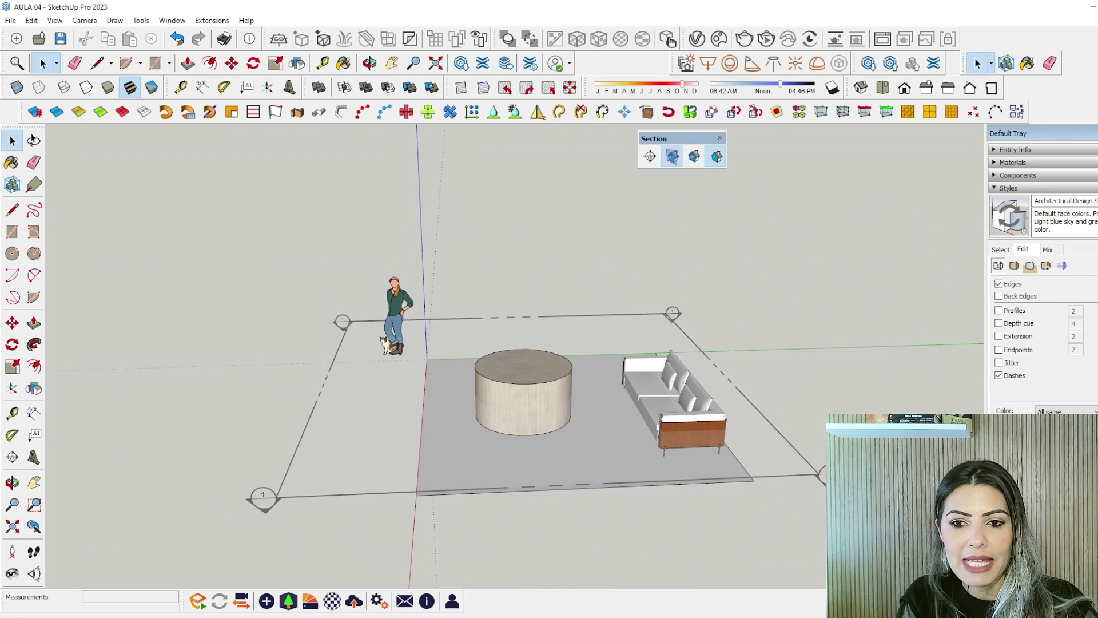
middle_drag(278, 464, 383, 326)
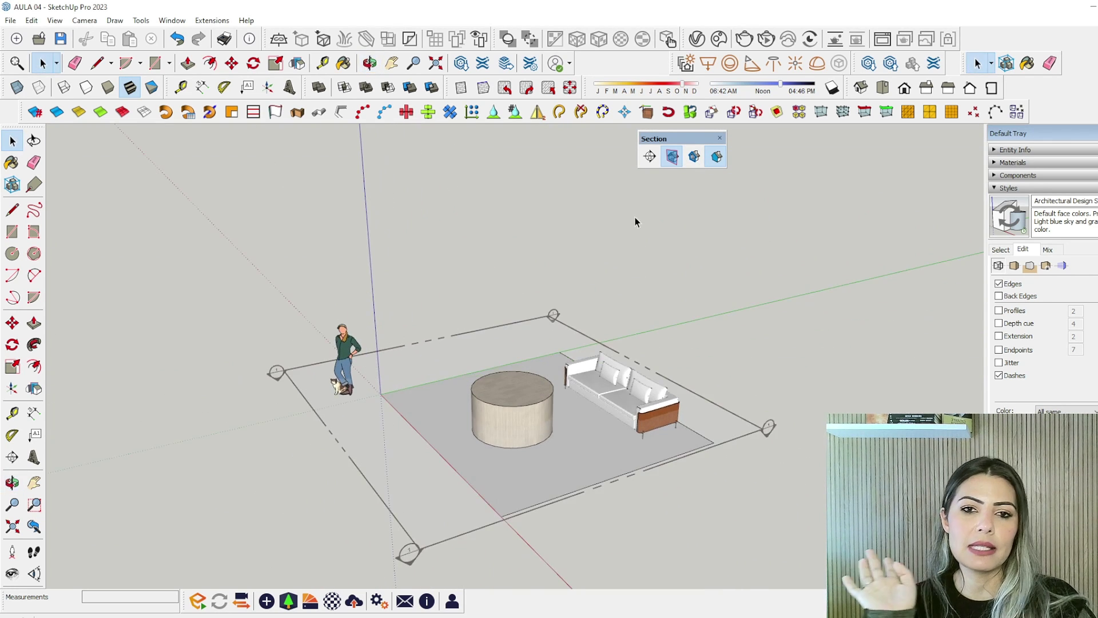
Turn the section cuts back on, and switch the section fill off and on again
click(676, 158)
click(673, 158)
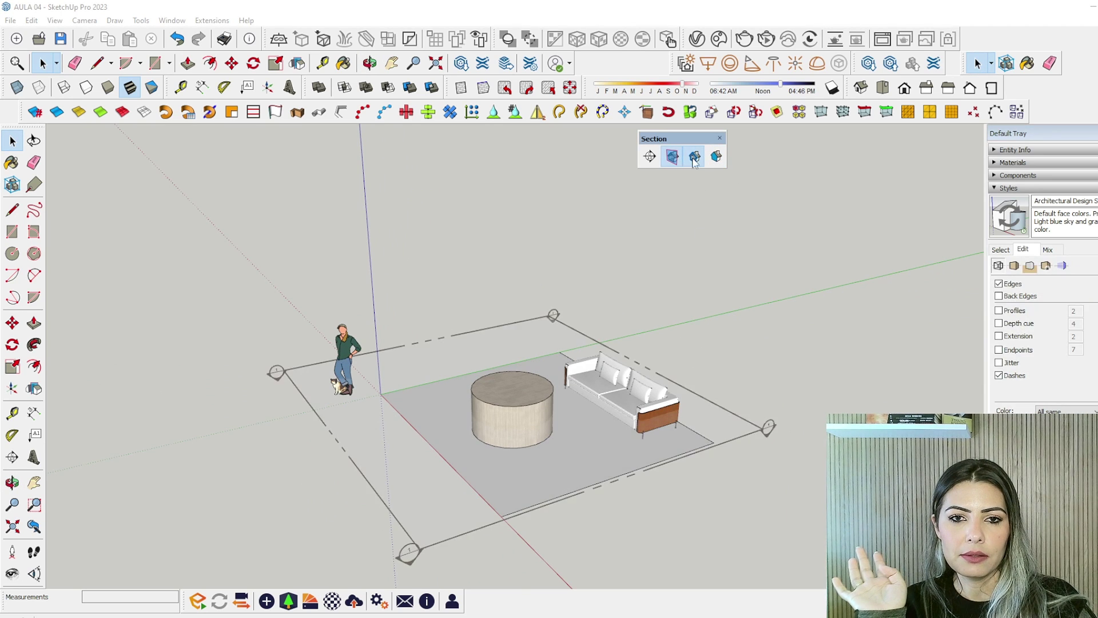
click(694, 157)
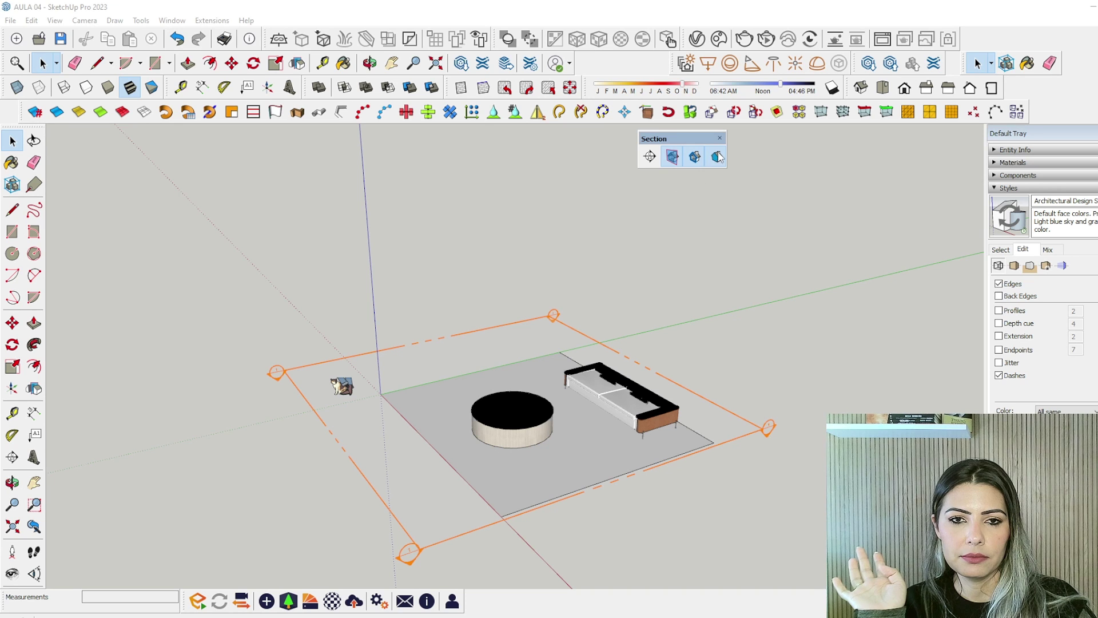
click(718, 158)
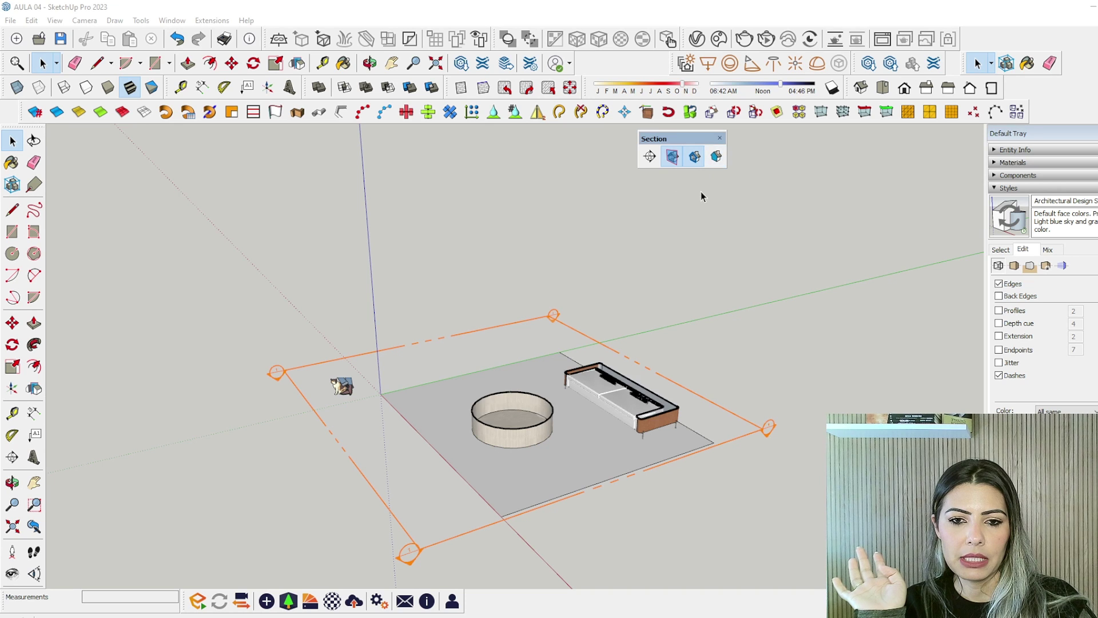
click(718, 158)
Lighten the edge colour in the current style's edge settings using the colour wheel picker
middle_drag(656, 247, 631, 487)
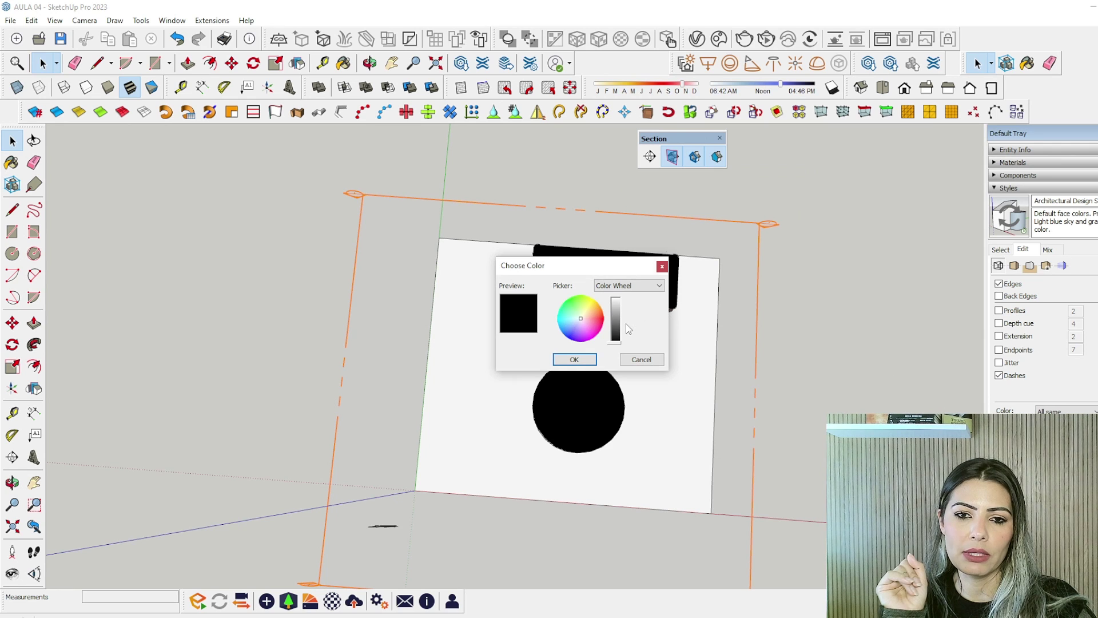
drag(615, 340, 617, 298)
click(575, 360)
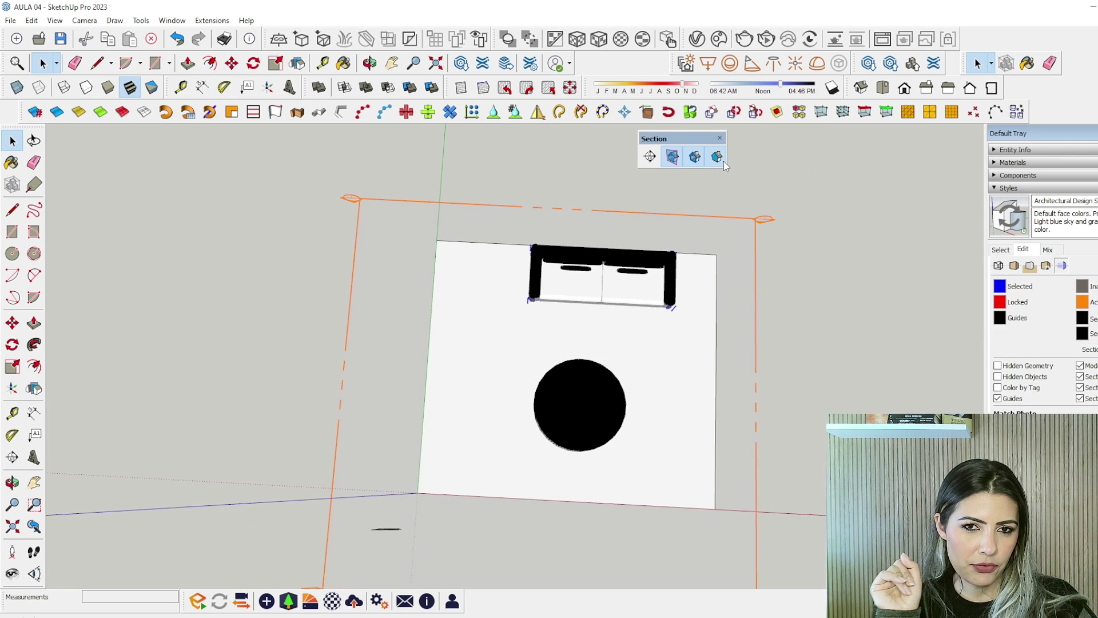
Change the section fill colour from the style's modeling settings to light grey with the colour wheel, and show the cut furniture in Top view
click(1082, 318)
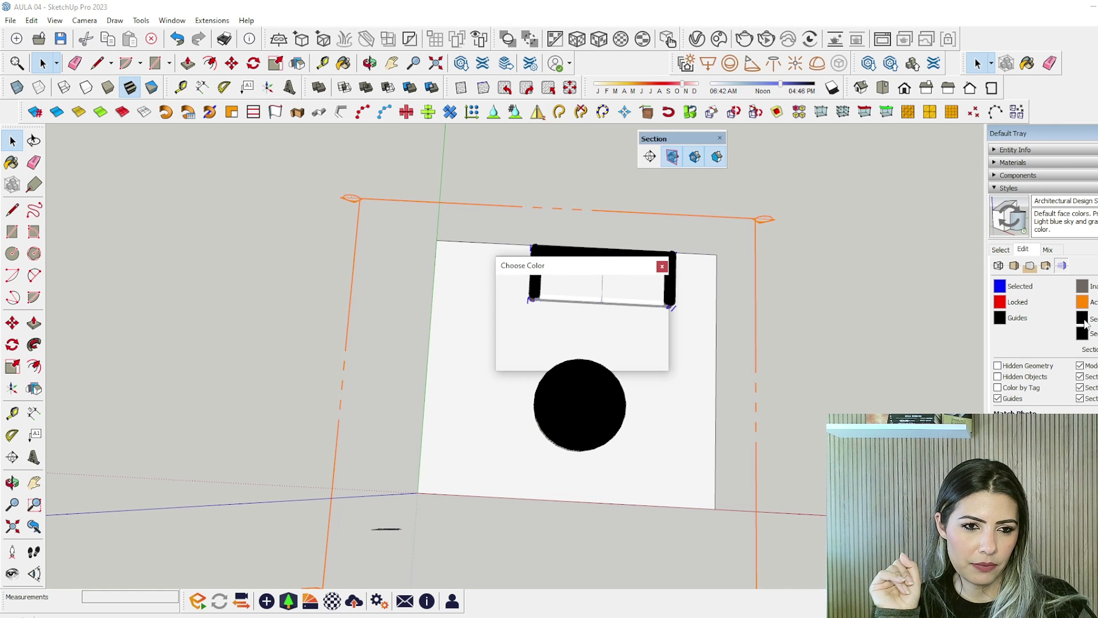
click(616, 328)
mouse_move(616, 327)
mouse_down()
mouse_move(616, 303)
mouse_move(617, 313)
mouse_up()
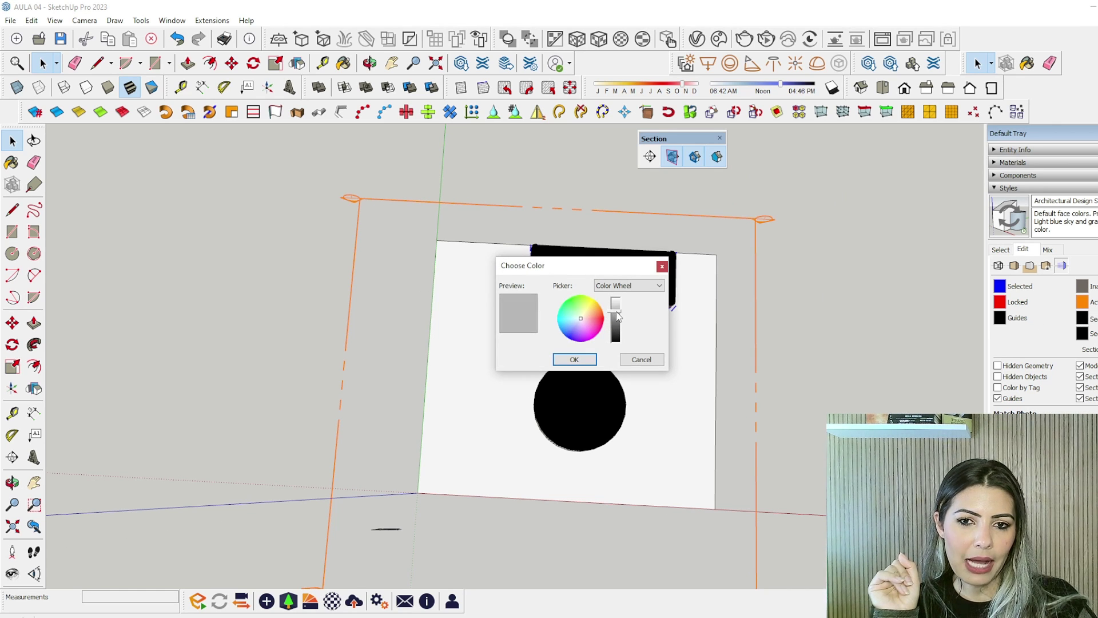
click(577, 360)
middle_drag(588, 365, 572, 288)
scroll(606, 288, up, 2)
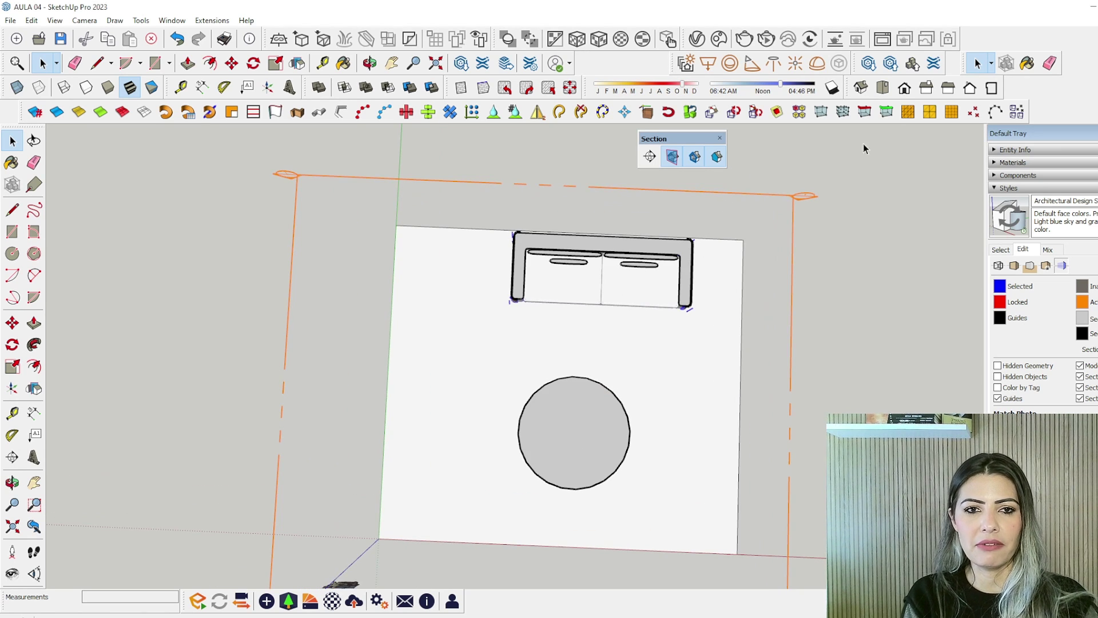
middle_drag(458, 139, 766, 265)
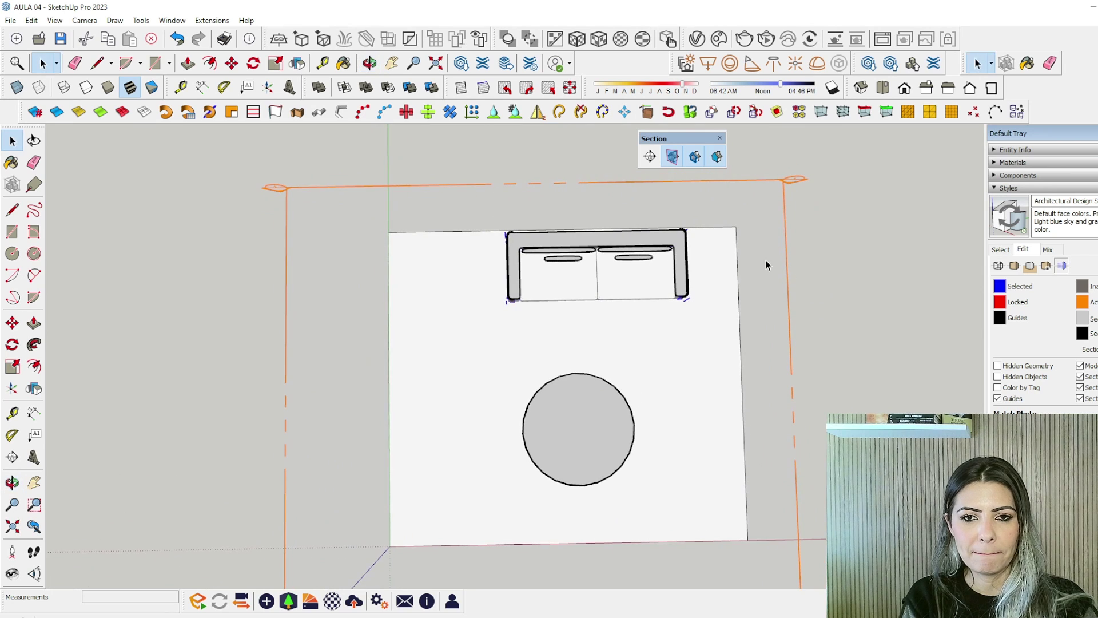
click(882, 87)
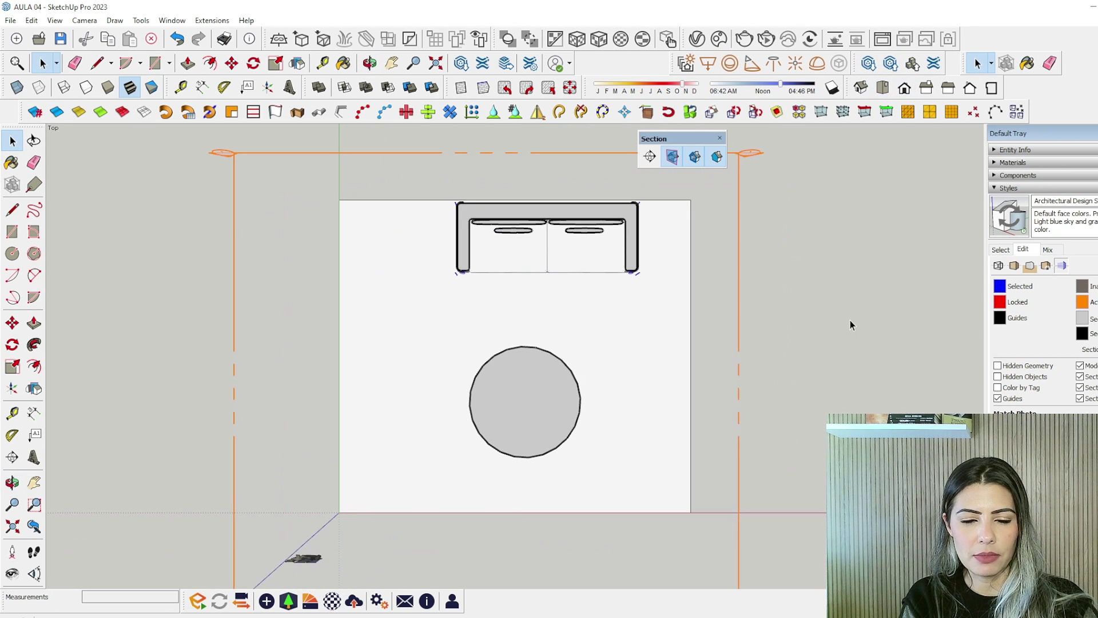
Set the section fill colour back to black with the colour wheel picker, and turn off the section fill
click(1082, 319)
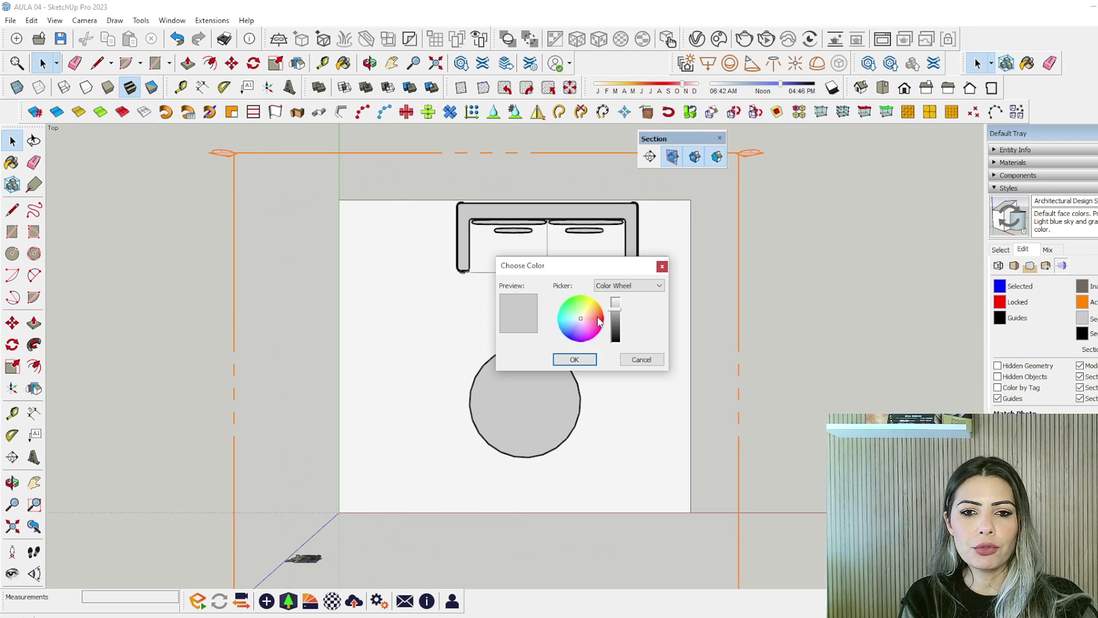
drag(617, 309, 608, 356)
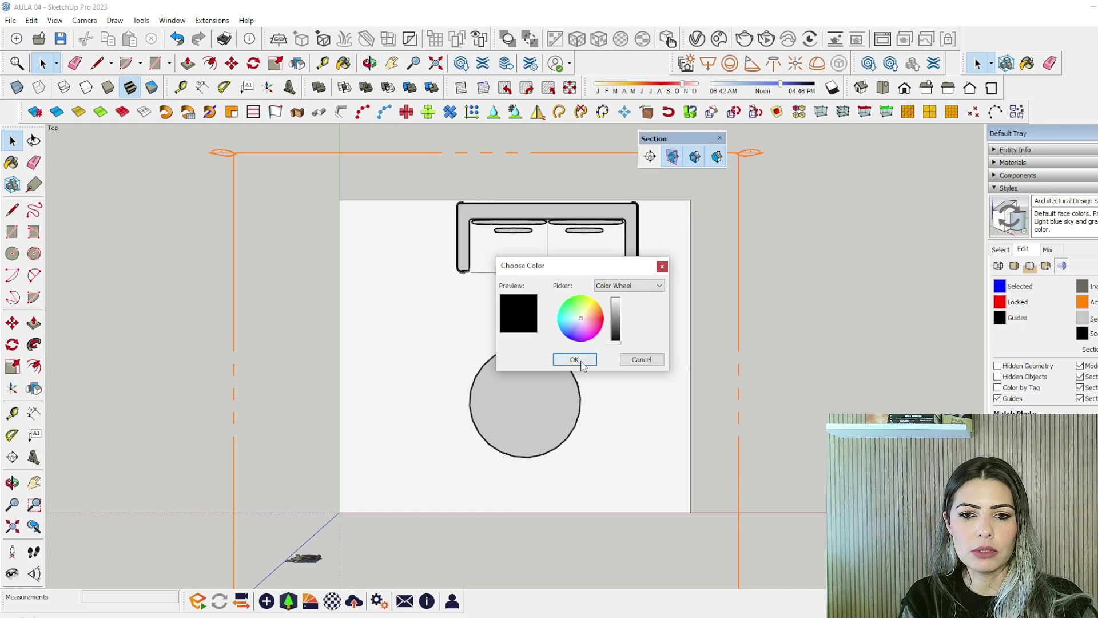
click(575, 359)
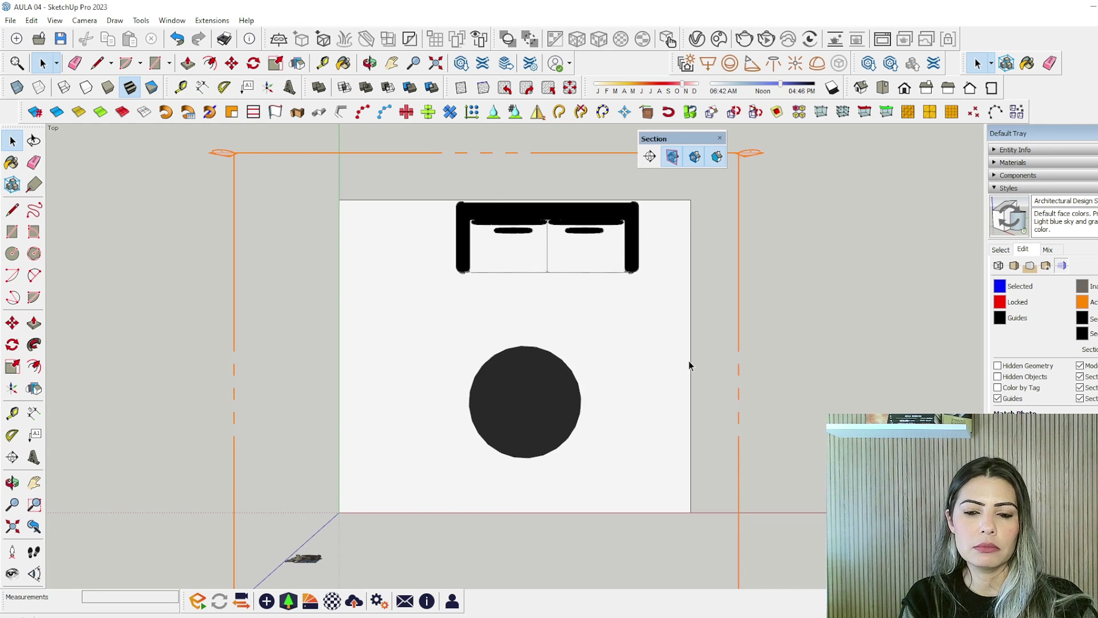
click(717, 158)
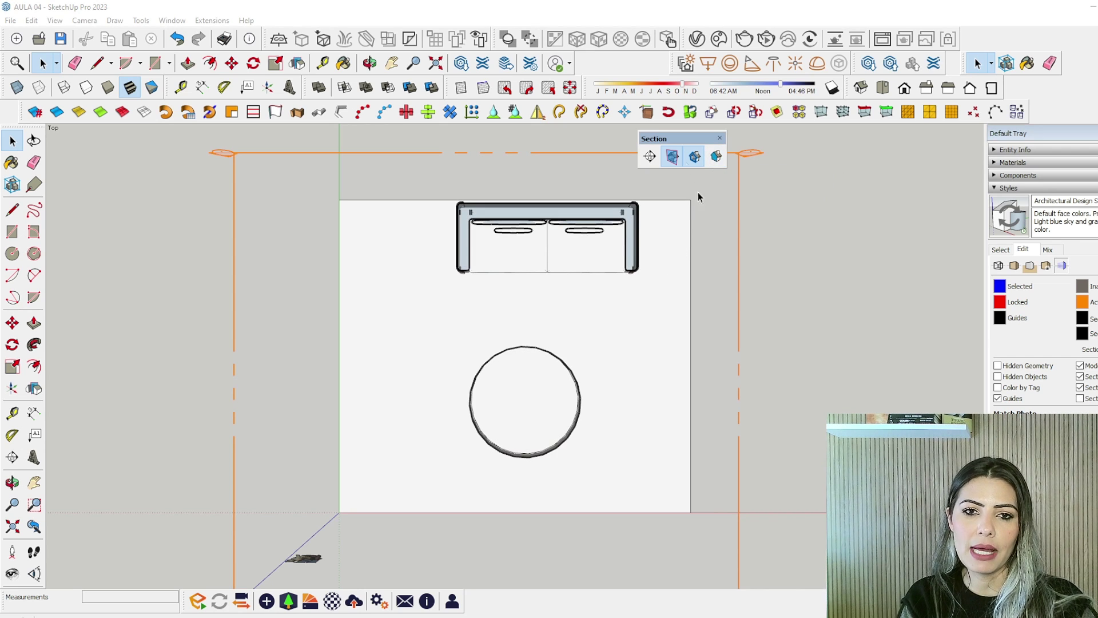
Switch the section cuts off and on again, and hide the section planes
click(696, 160)
click(694, 157)
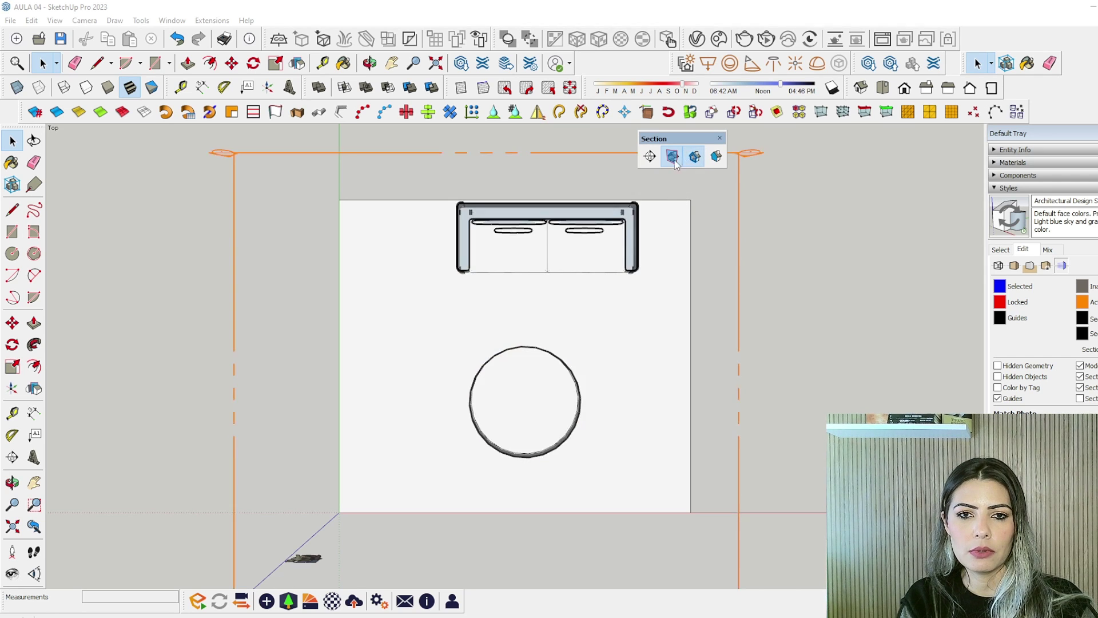
click(673, 157)
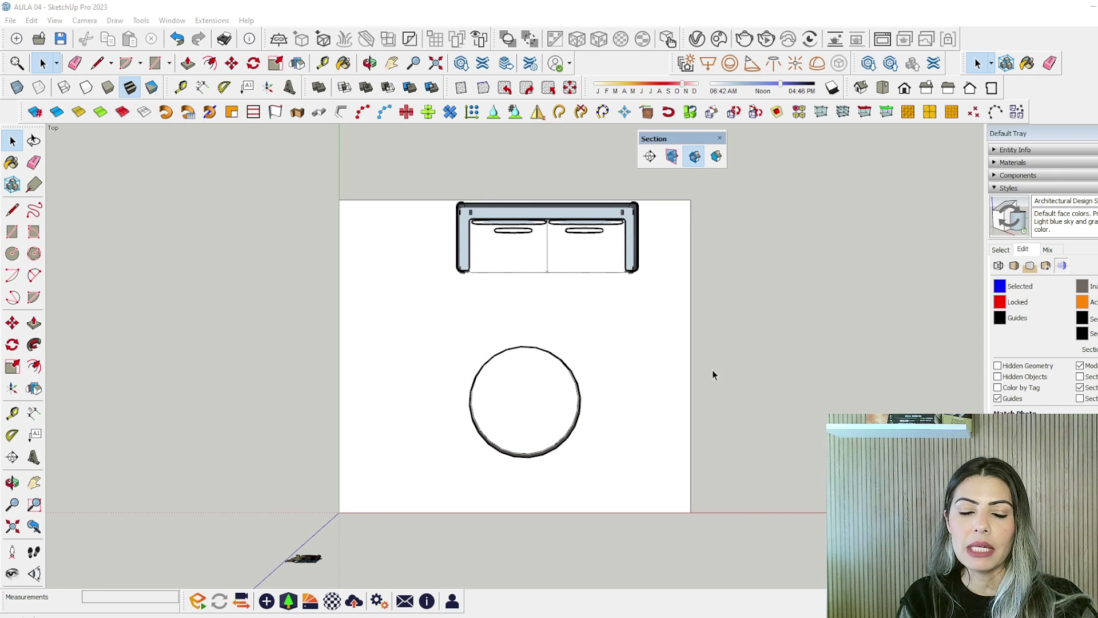
Turn off the section cuts and place a vertical section plane on the front of the round table, accepting its default name
click(650, 157)
middle_drag(658, 209, 723, 330)
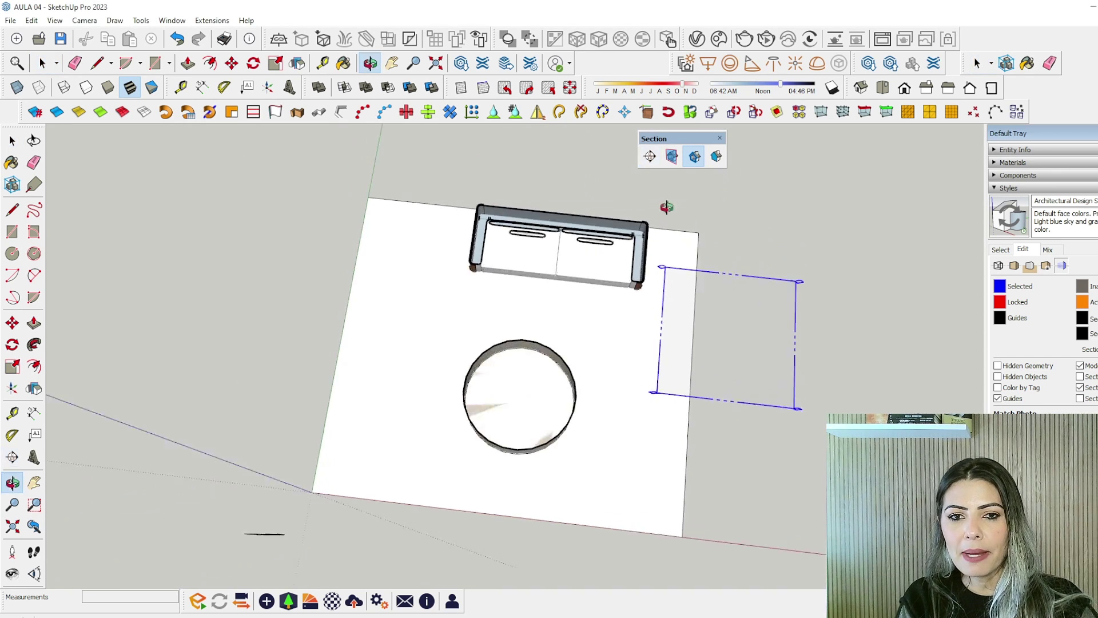
click(694, 157)
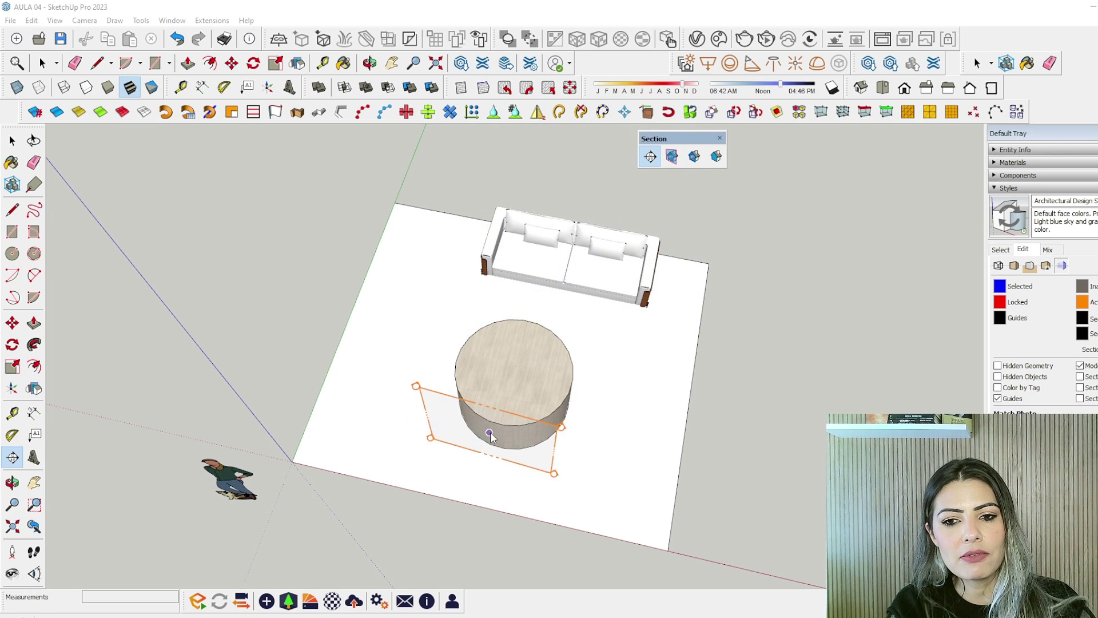
middle_drag(489, 432, 537, 411)
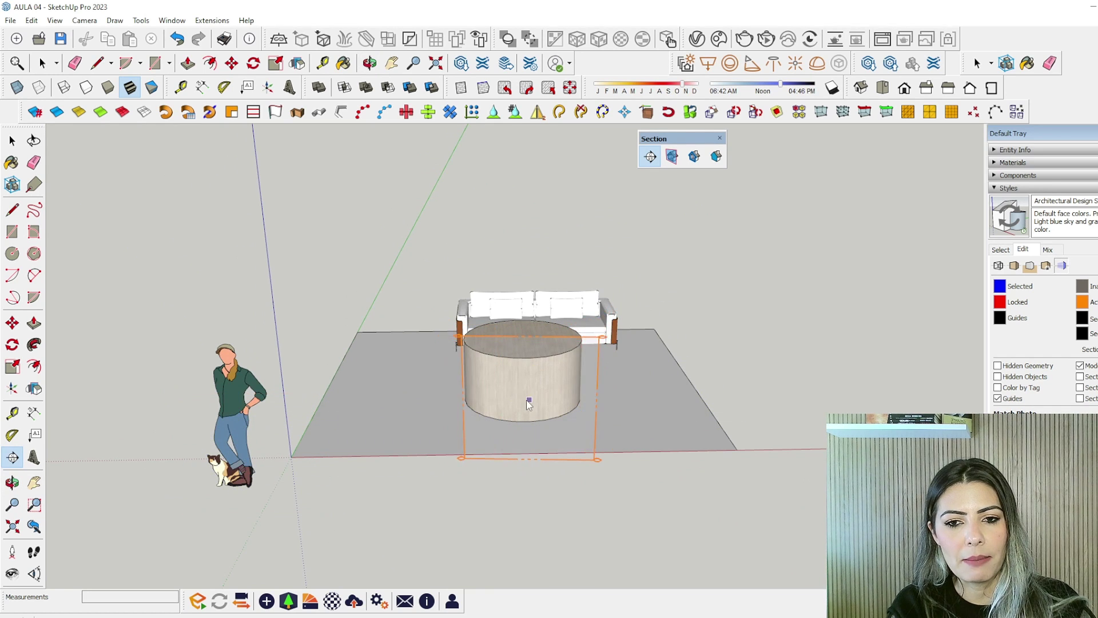
click(526, 400)
click(667, 356)
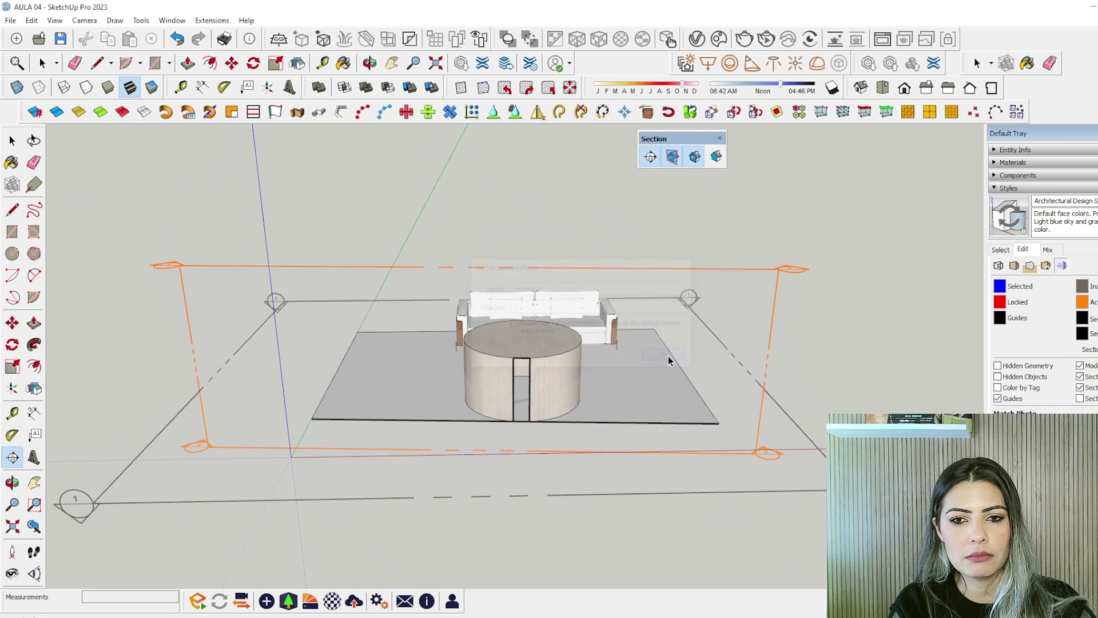
Close the floating Section toolbar and delete the vertical section plane in front of the round table
click(718, 139)
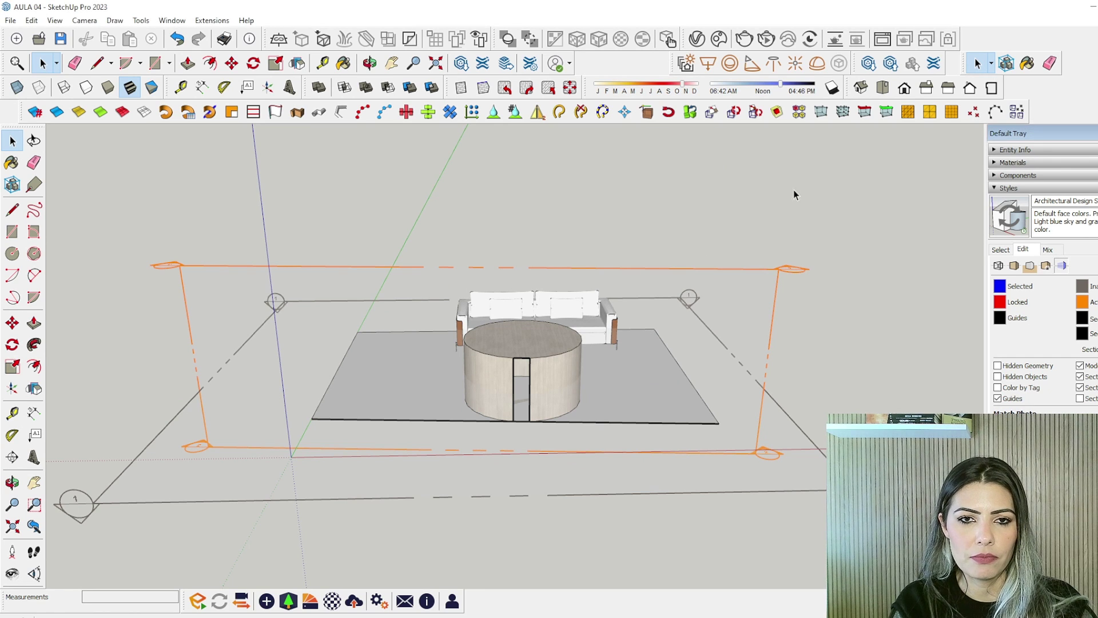
click(772, 290)
key(Delete)
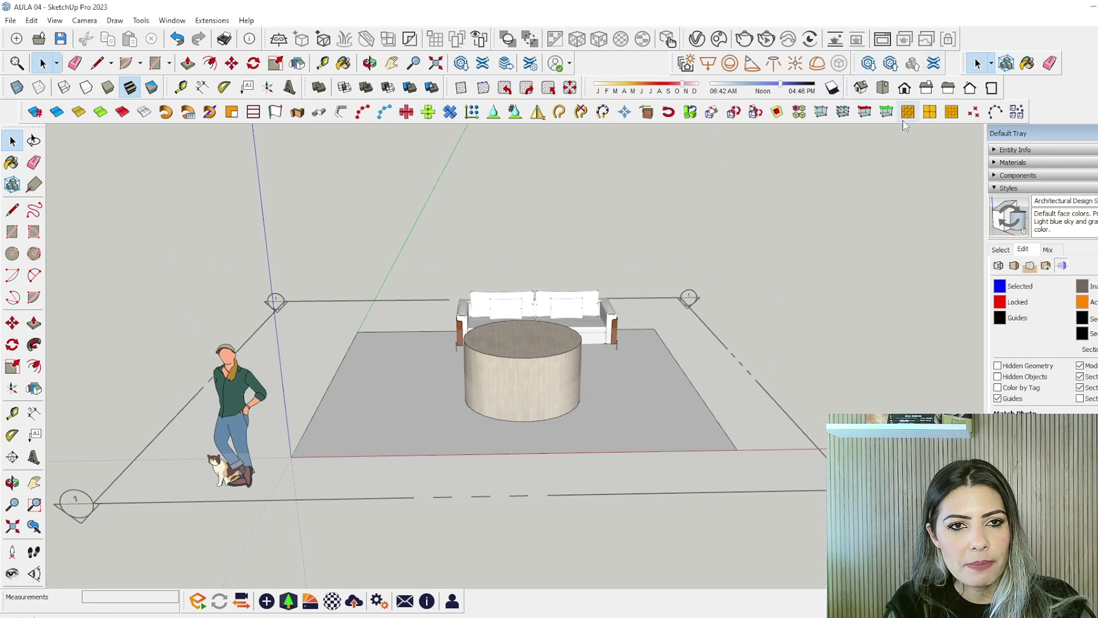
Display the Section toolbar again from the toolbar list and reposition it above the model
click(645, 113)
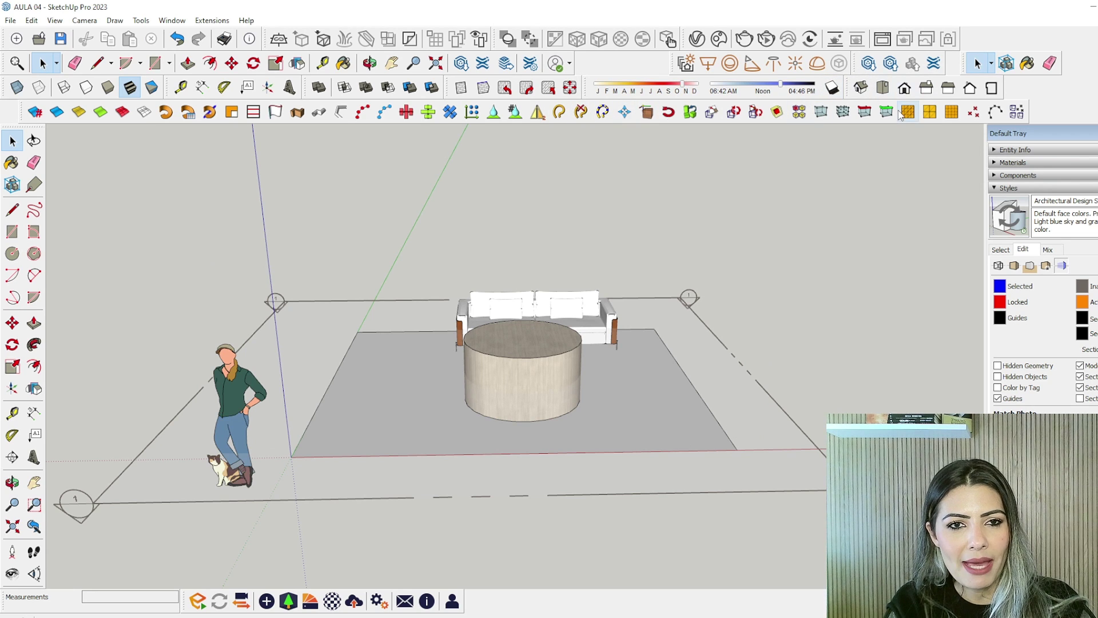
right_click(1060, 101)
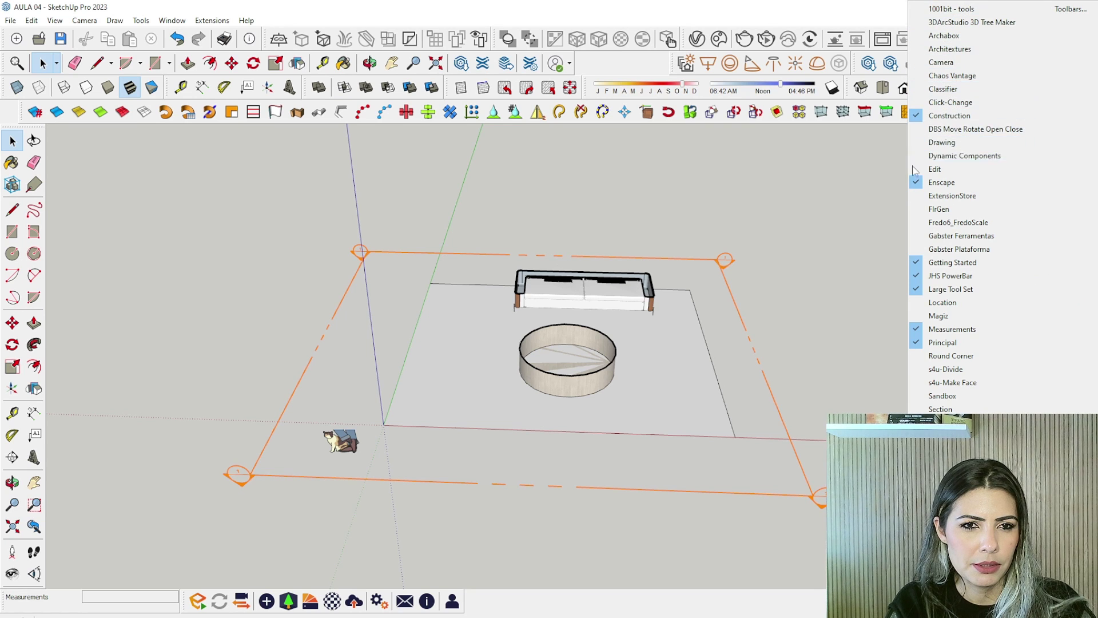
click(916, 288)
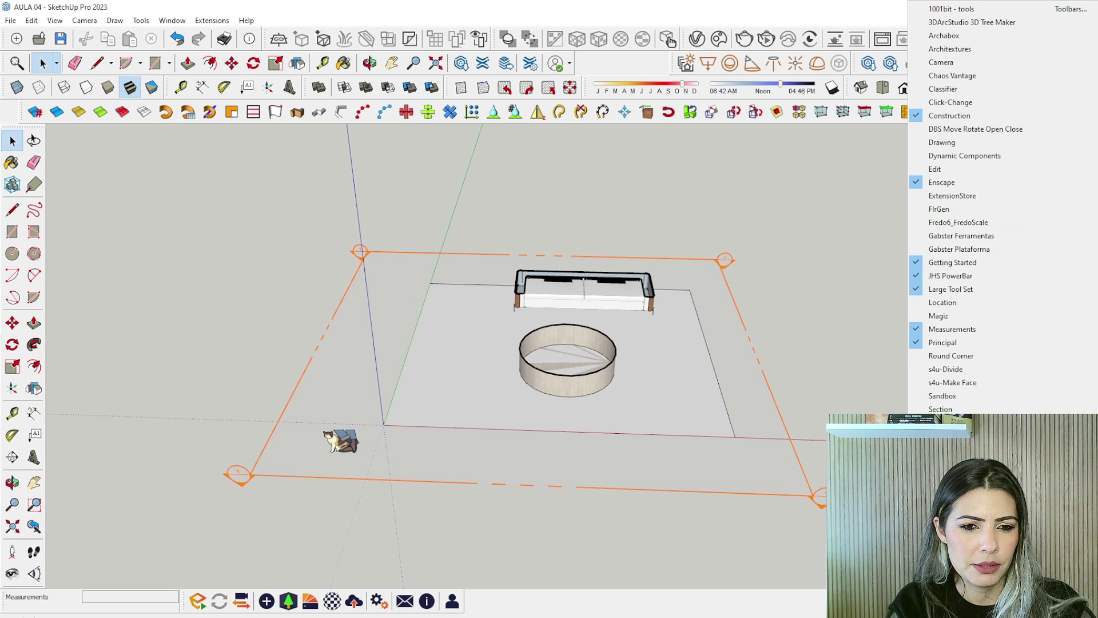
click(941, 409)
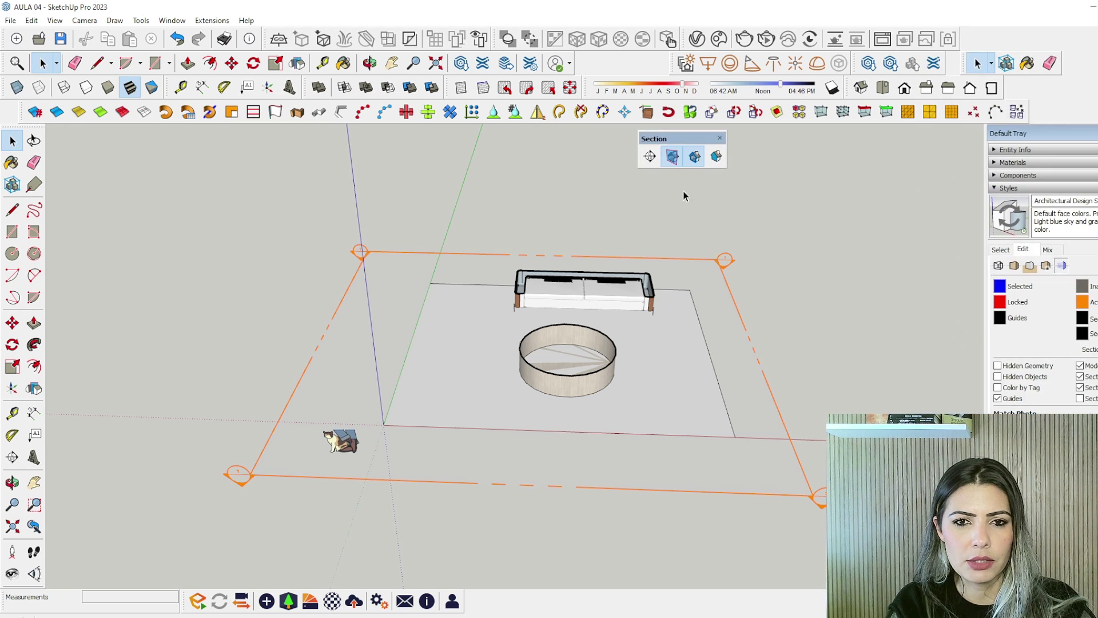
drag(652, 141, 605, 144)
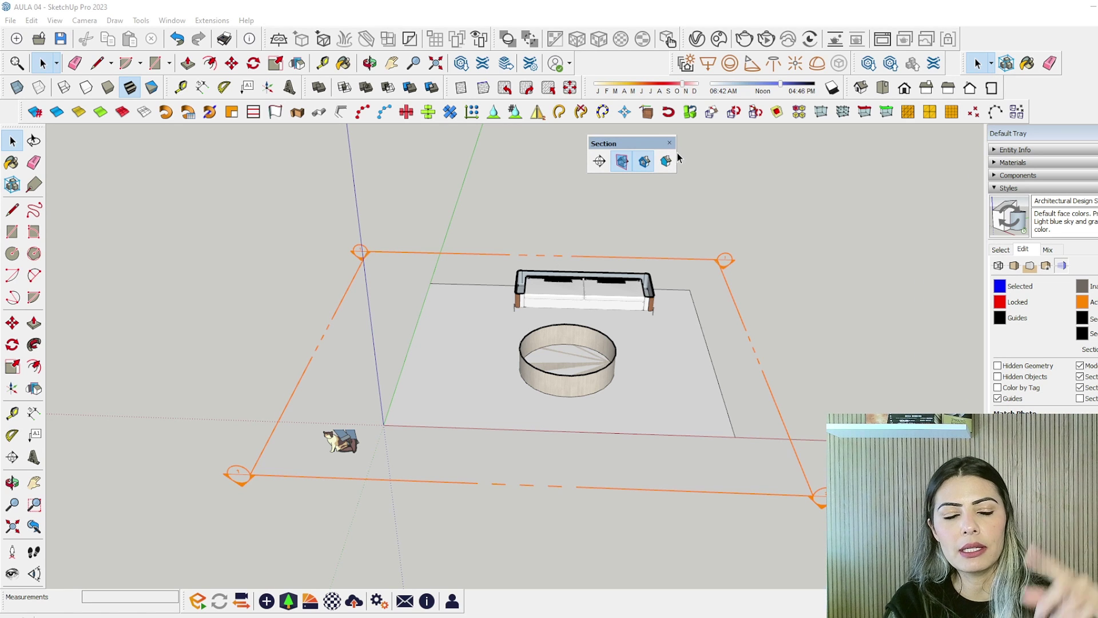
Place a vertical section plane against the round table's front panel, keeping the default name and symbol
click(599, 161)
scroll(574, 360, up, 3)
scroll(574, 360, up, 2)
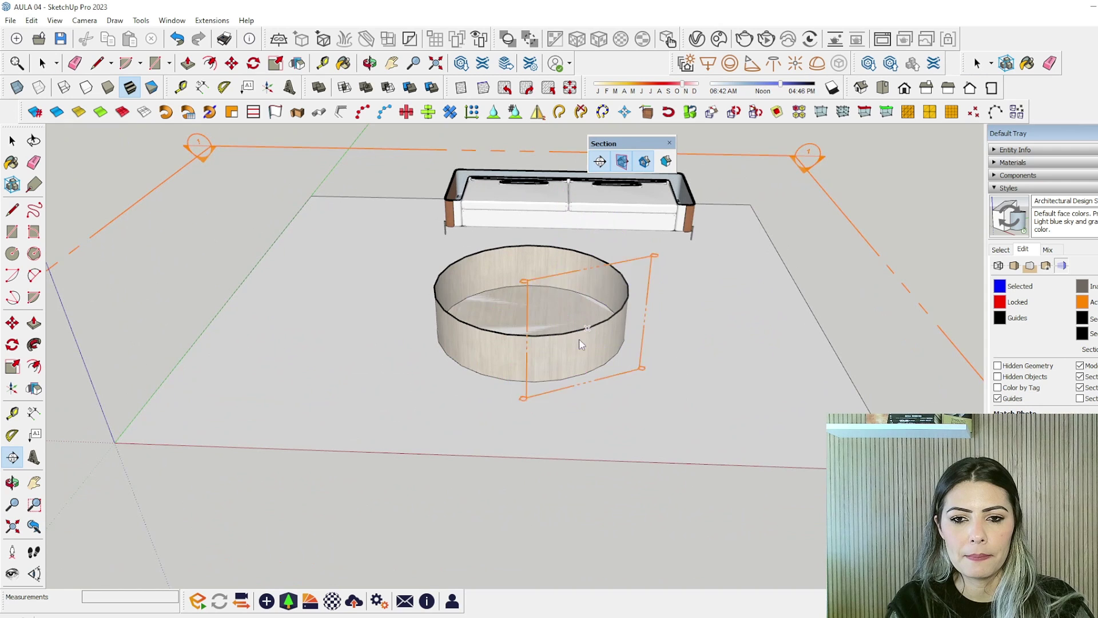
click(529, 364)
scroll(650, 426, down, 5)
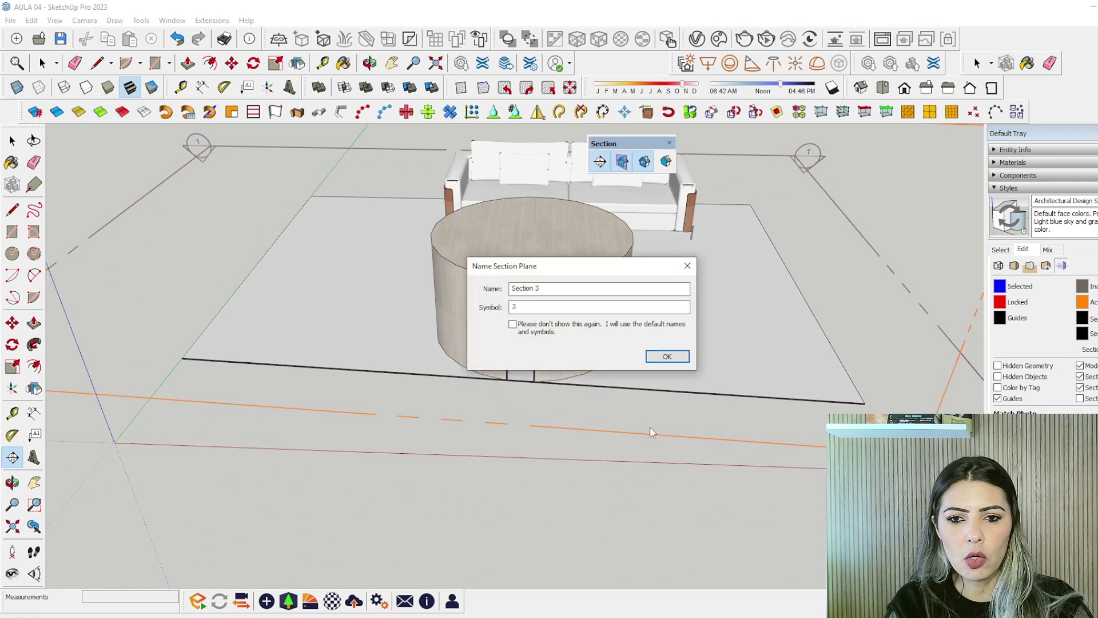
click(662, 355)
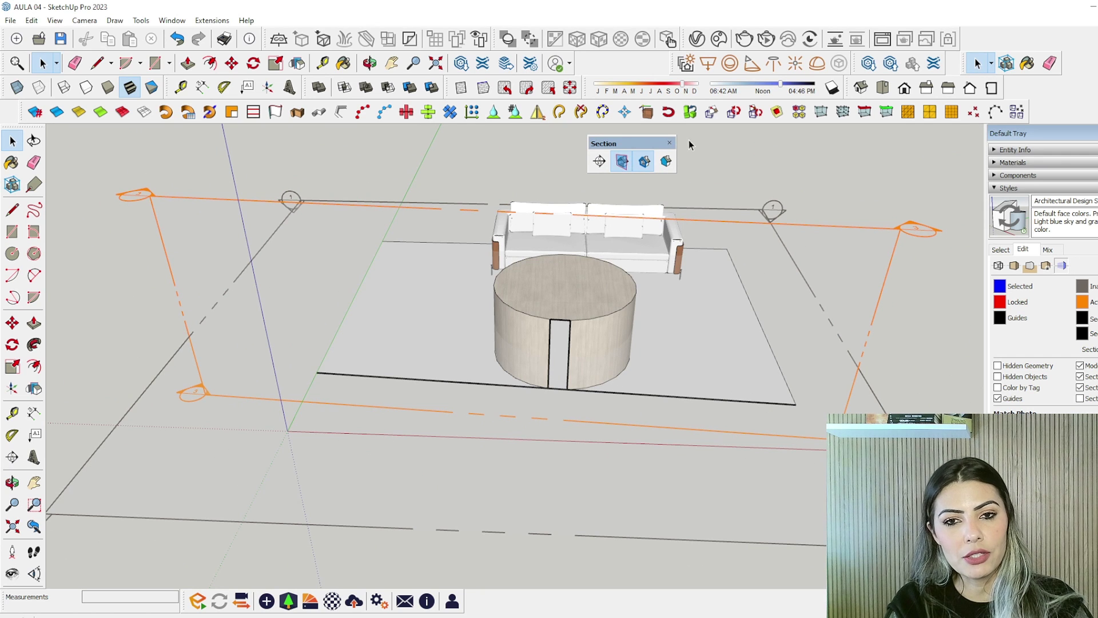
Select the vertical section plane cutting the table's front panel and delete it
click(599, 162)
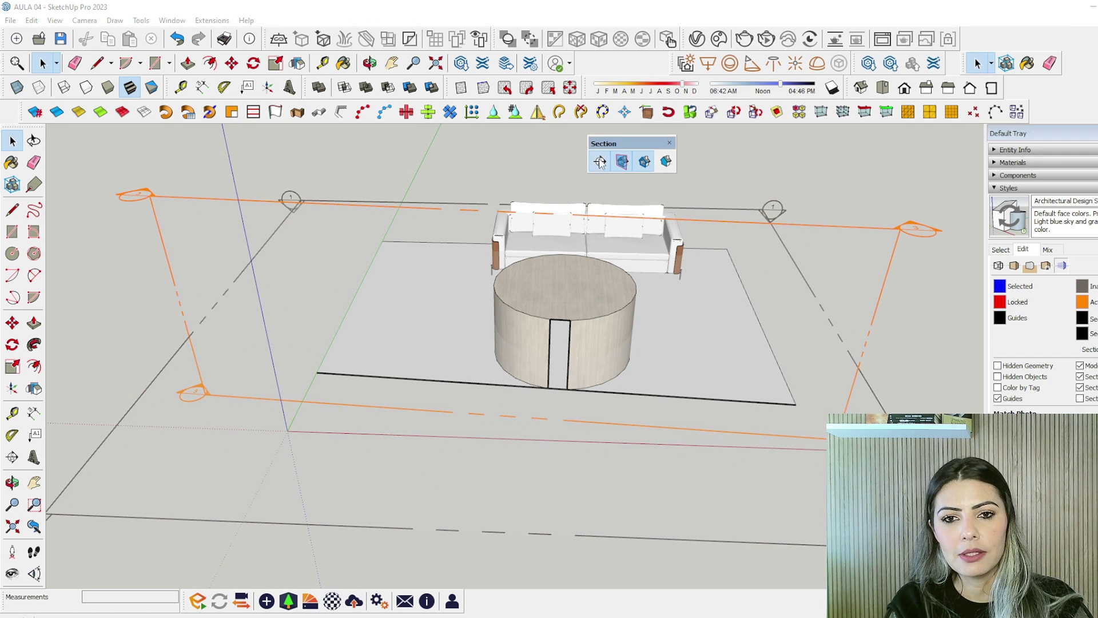
key(space)
click(894, 244)
key(Delete)
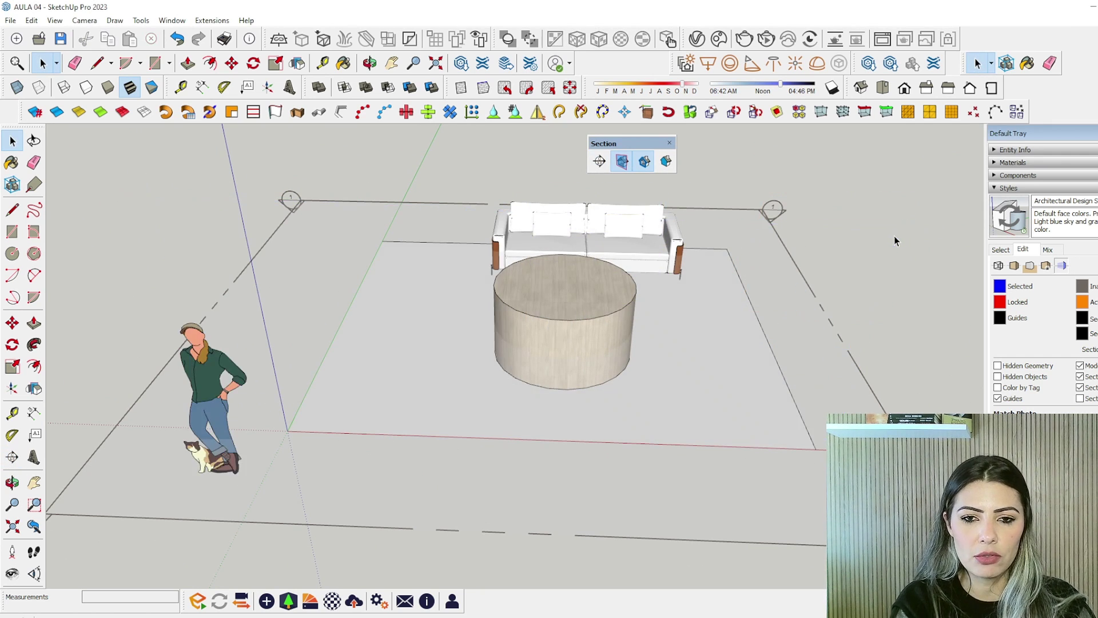
Place a new vertical section plane on the round table's front panel and name it VISTA 01
scroll(643, 301, up, 1)
click(599, 161)
scroll(584, 359, up, 3)
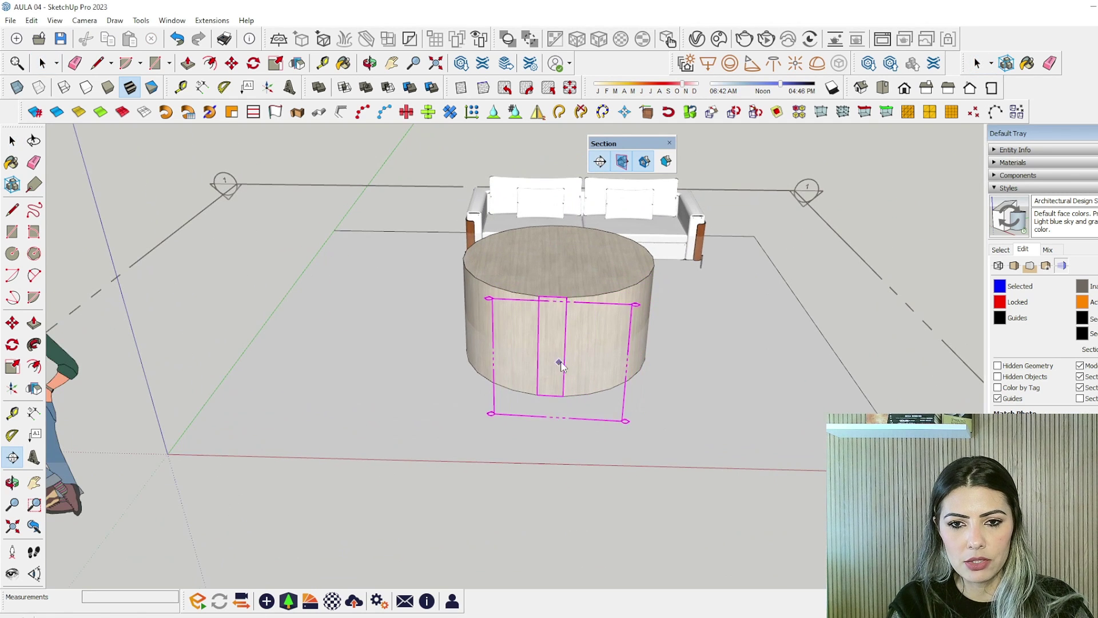
click(566, 361)
click(547, 287)
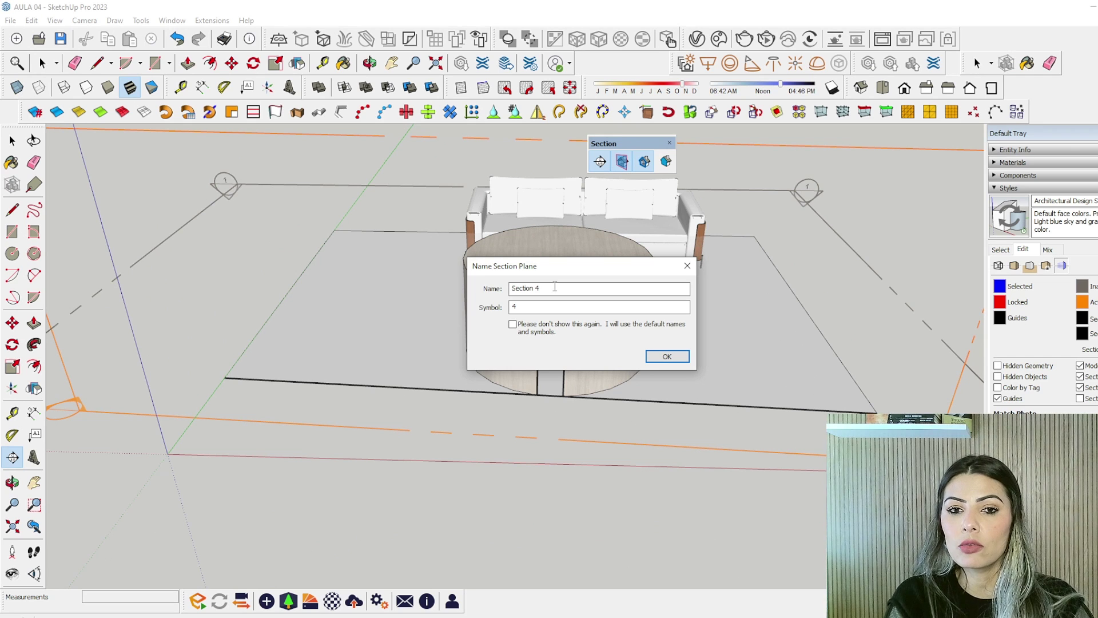
drag(555, 288, 481, 292)
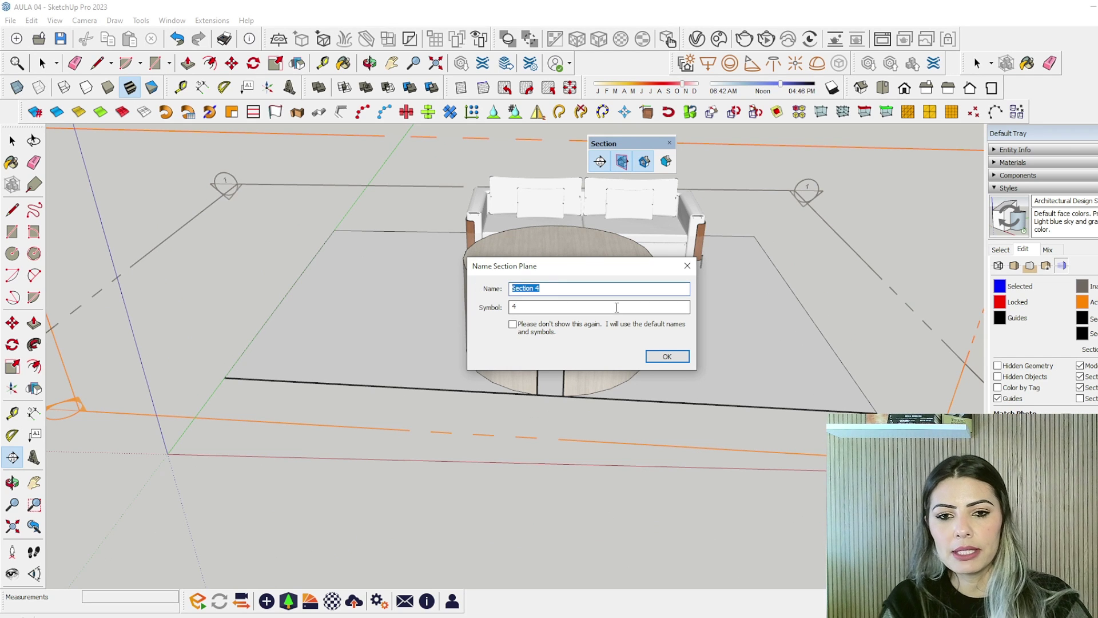
text(Vi)
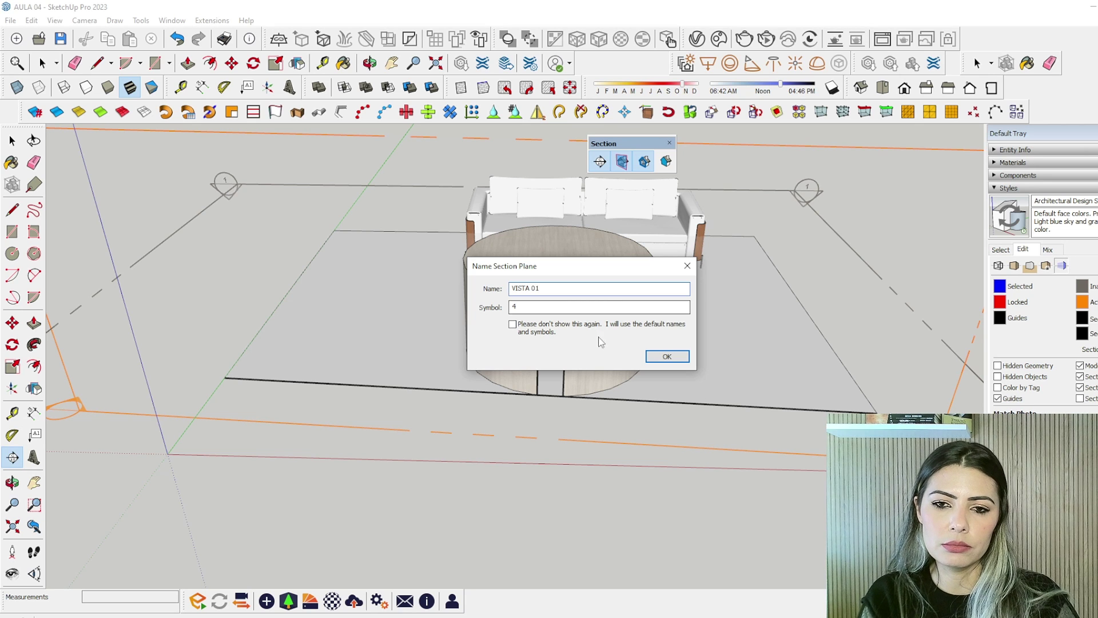
Set the symbol of the VISTA 01 section plane to 01 after trying CUBO, and accept the naming
drag(549, 307, 474, 310)
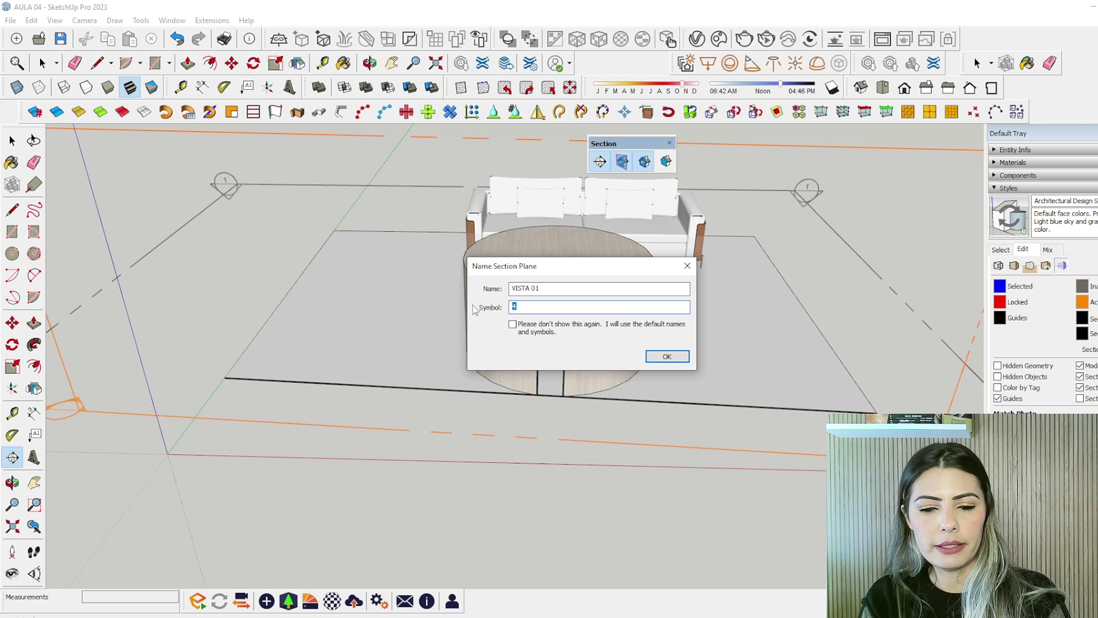
text(CUBO)
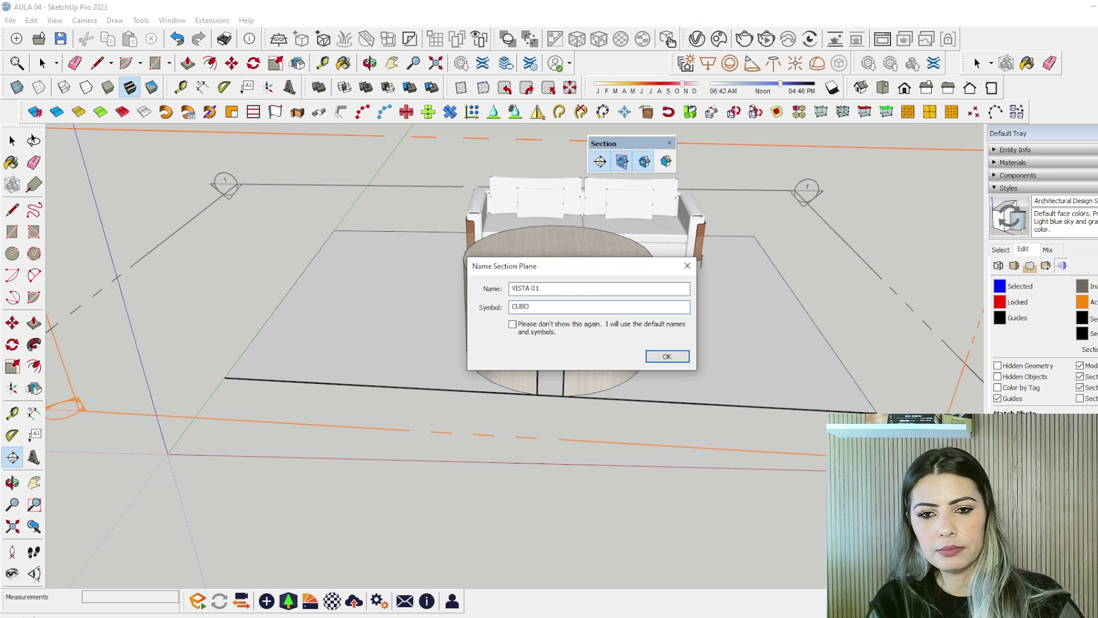
click(665, 357)
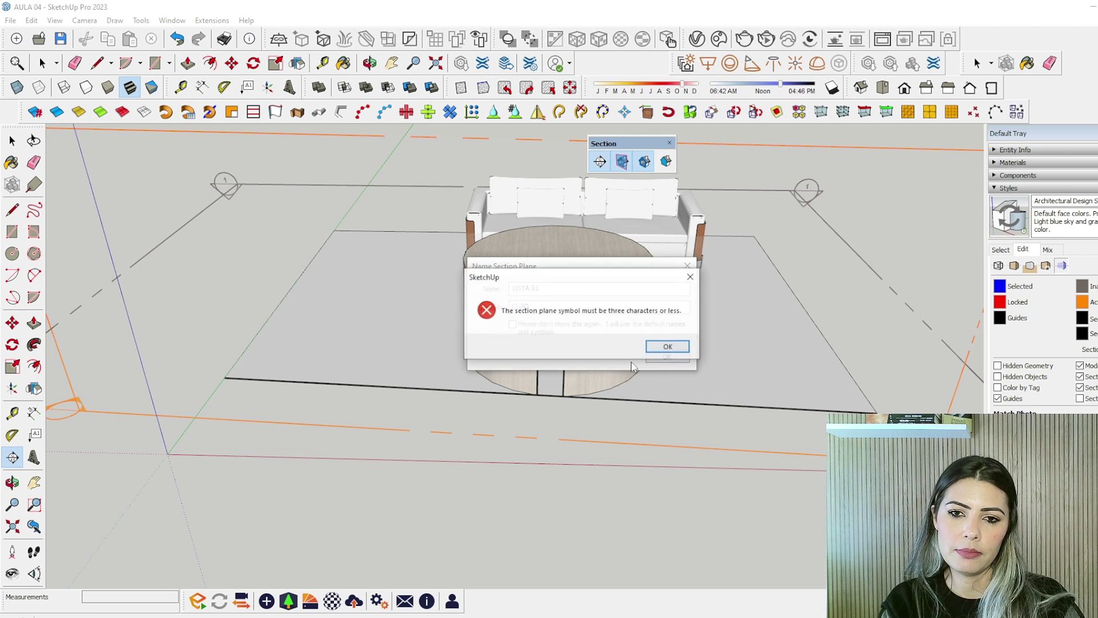
click(665, 346)
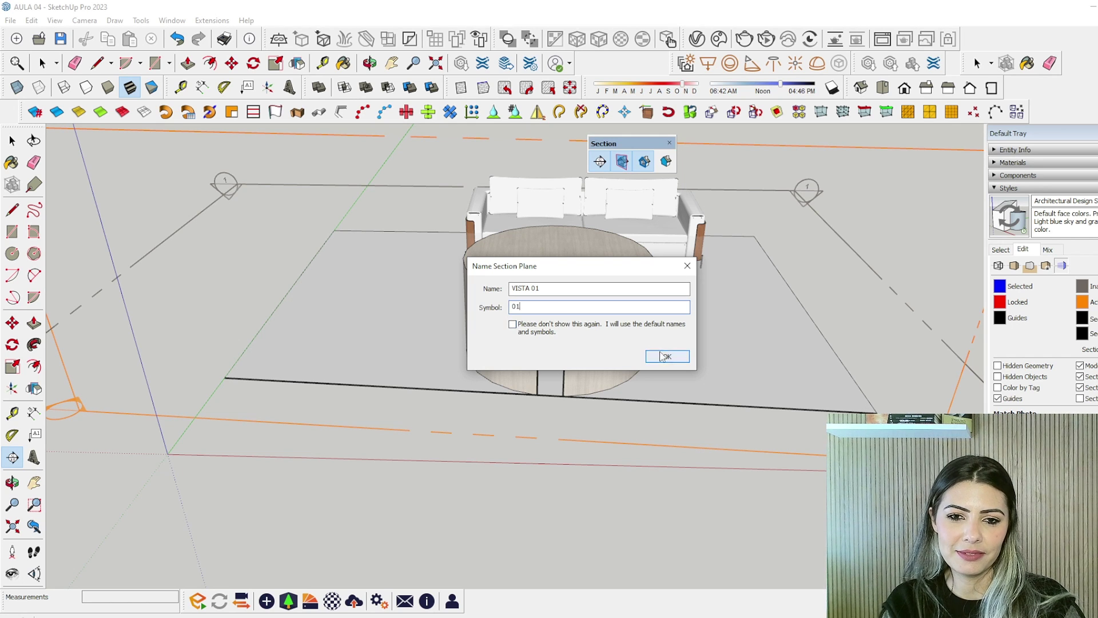
click(666, 356)
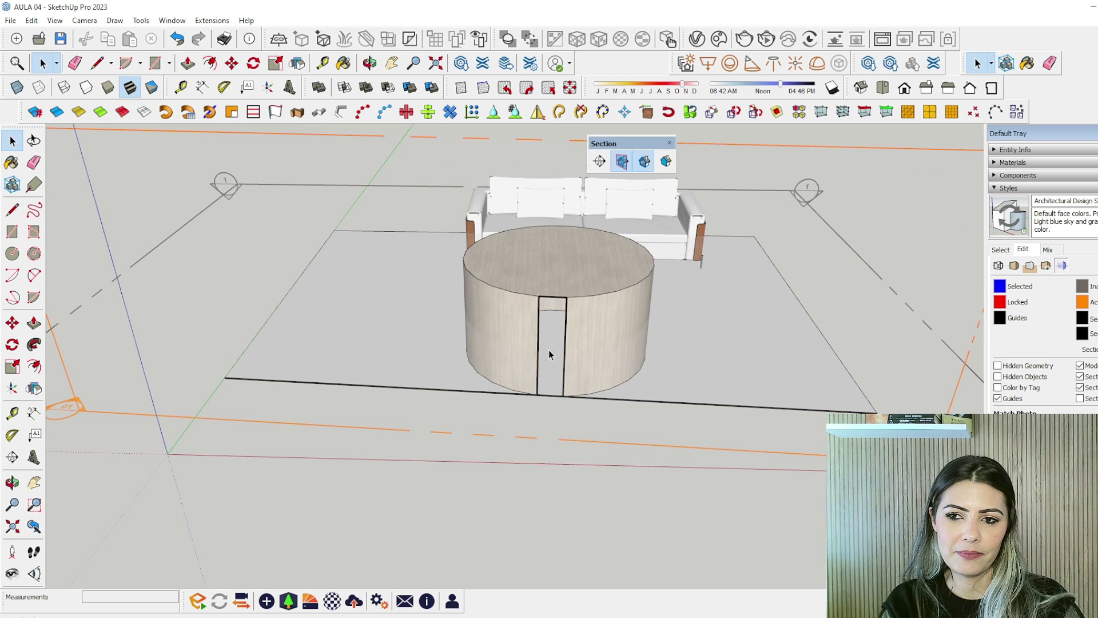
Select the vertical section plane 01 and move it deeper into the round table
scroll(548, 355, down, 5)
middle_drag(241, 352, 569, 520)
scroll(671, 400, up, 3)
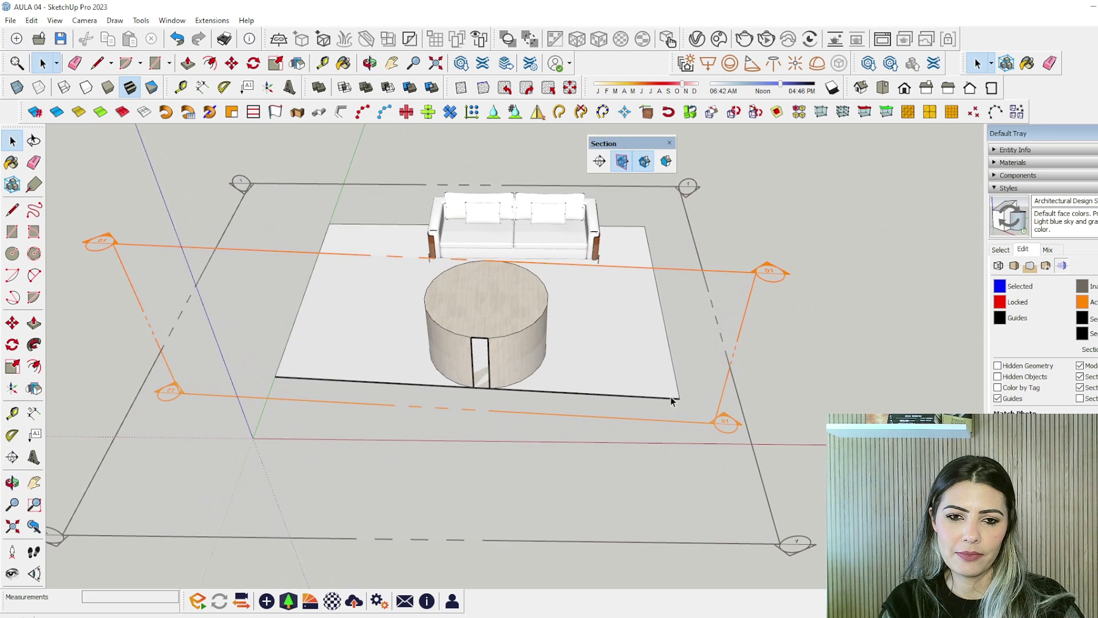
click(558, 374)
middle_drag(557, 375, 600, 293)
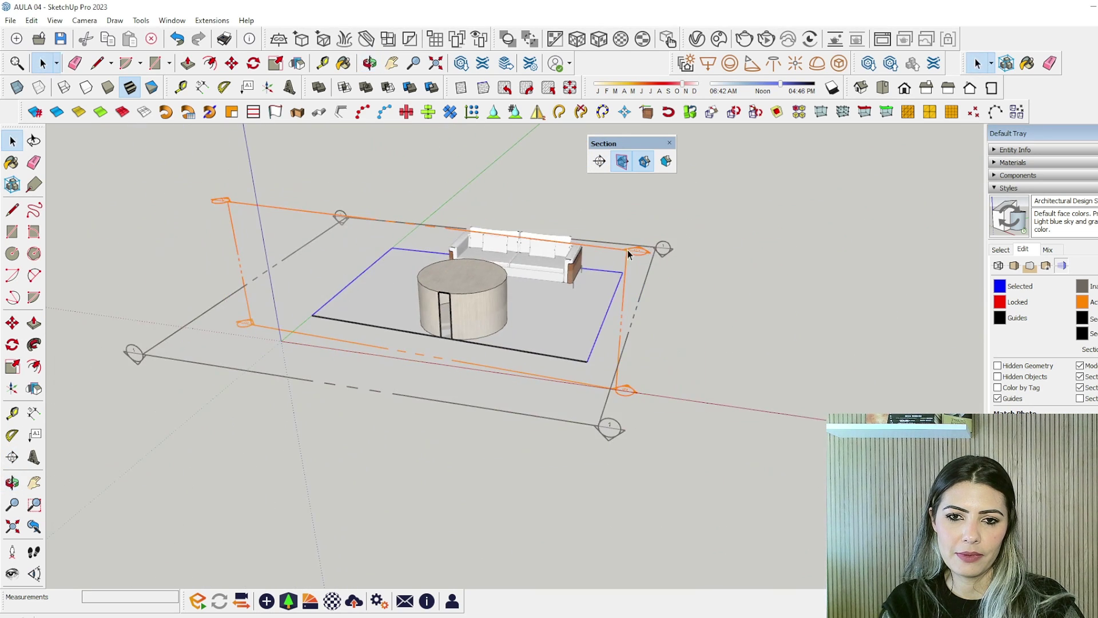
click(627, 250)
middle_drag(627, 249, 637, 408)
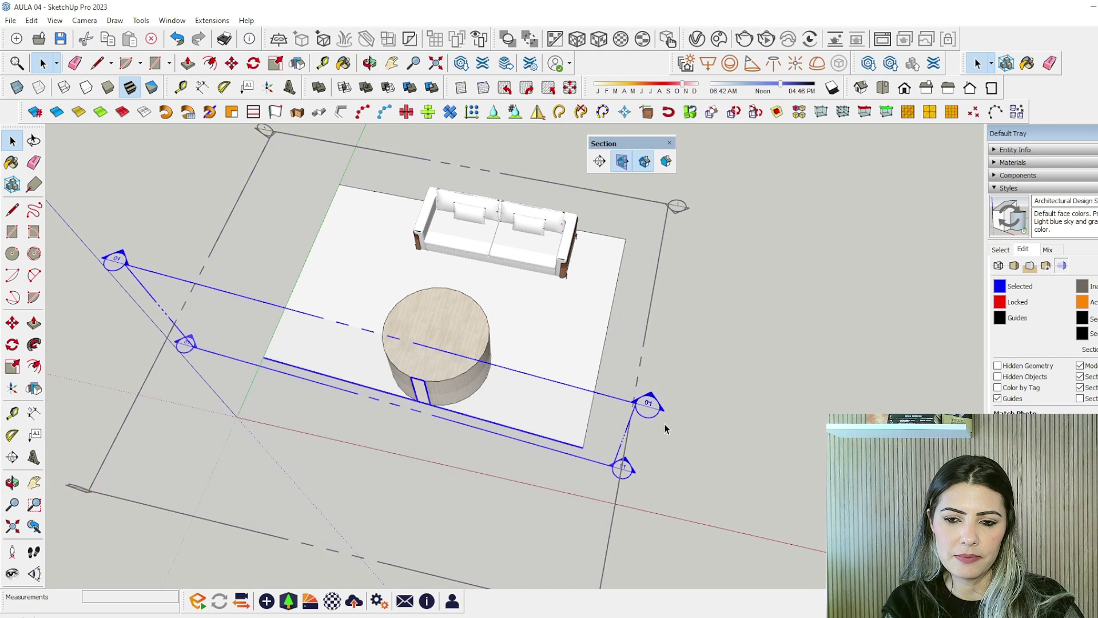
middle_drag(665, 428, 723, 485)
key(m)
click(725, 480)
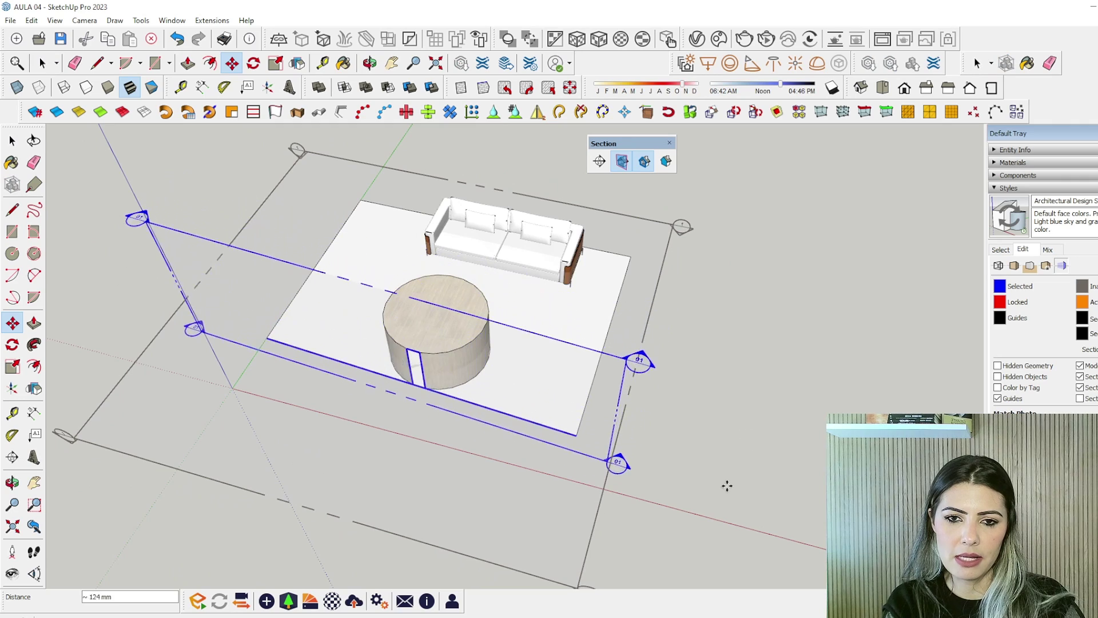
click(730, 464)
middle_drag(730, 464, 650, 170)
key(space)
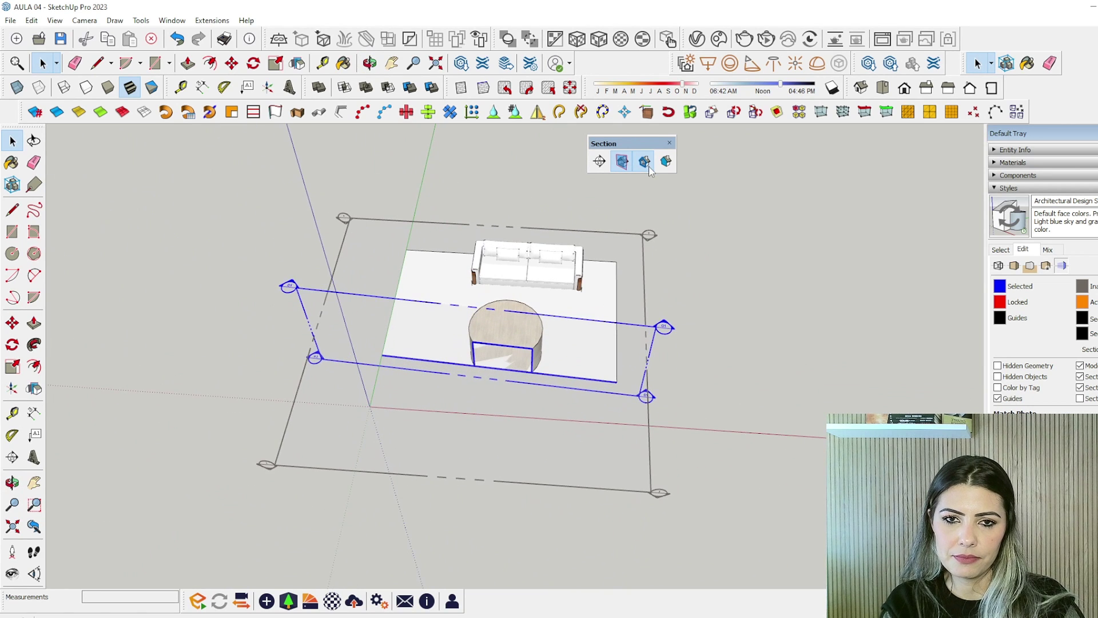
Turn off the display of section cuts and section planes
click(643, 162)
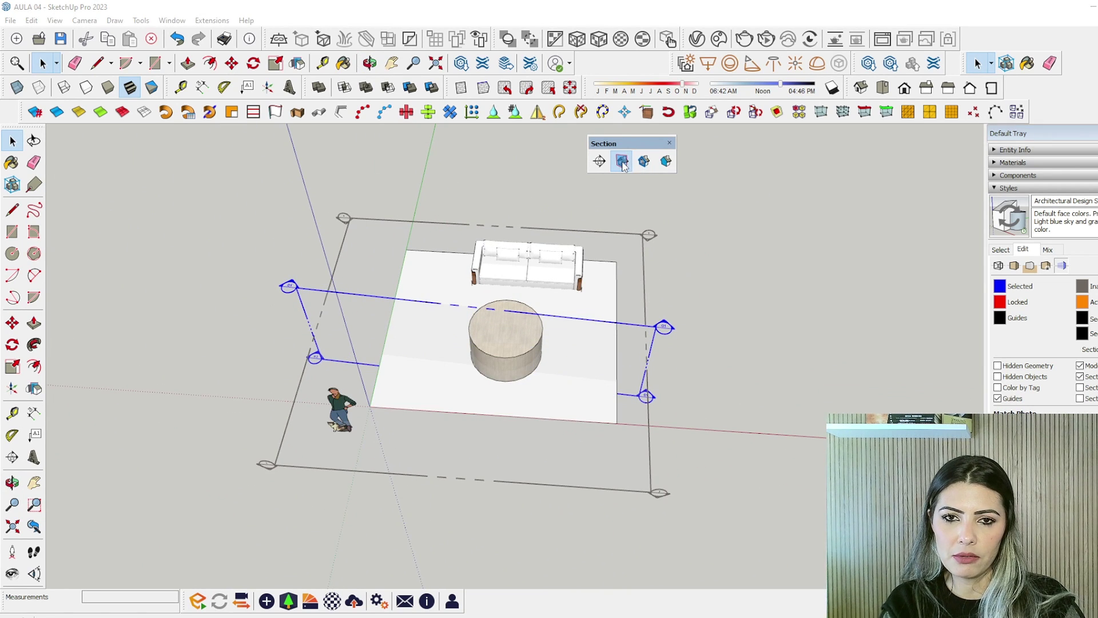
click(622, 162)
middle_drag(622, 162, 648, 239)
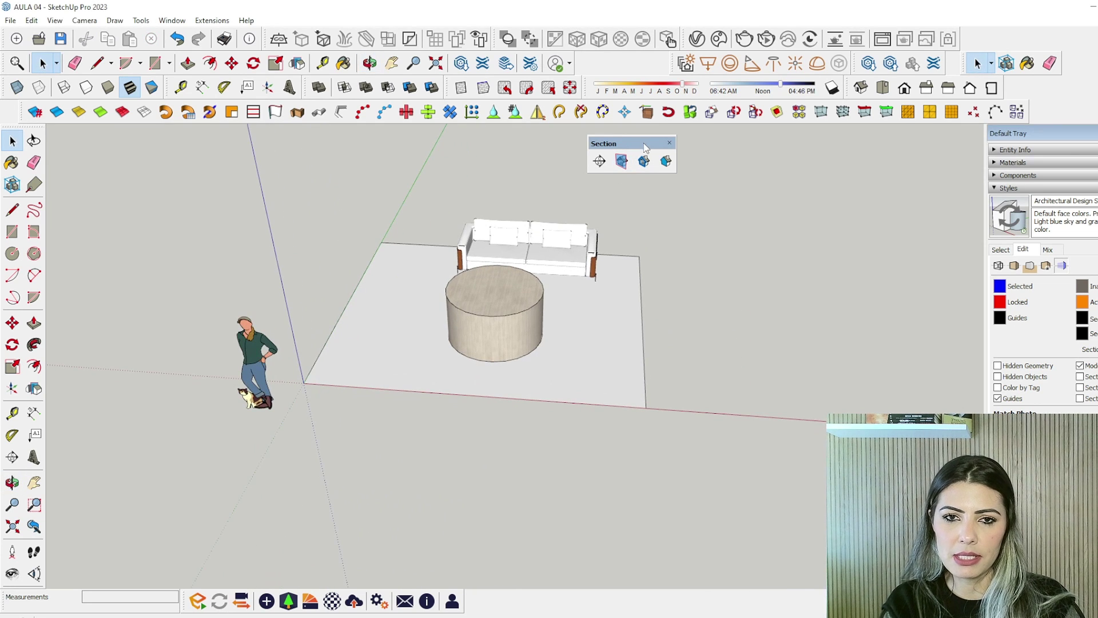
Turn on section fill and section cuts, toggling the fill off and on to compare the cut table
click(665, 161)
click(643, 162)
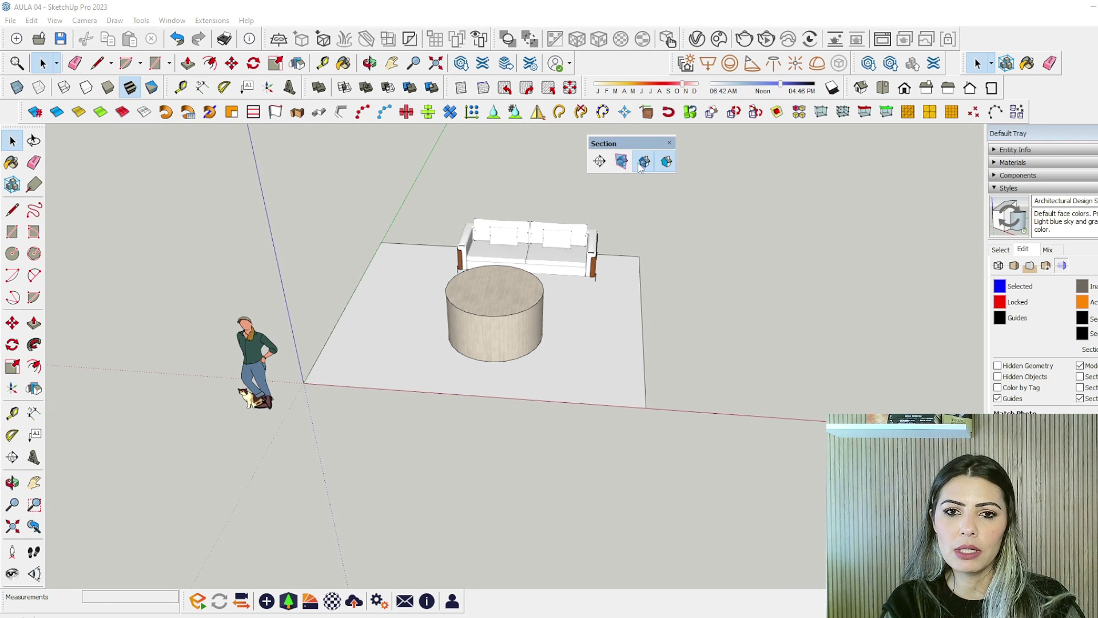
click(668, 163)
click(669, 163)
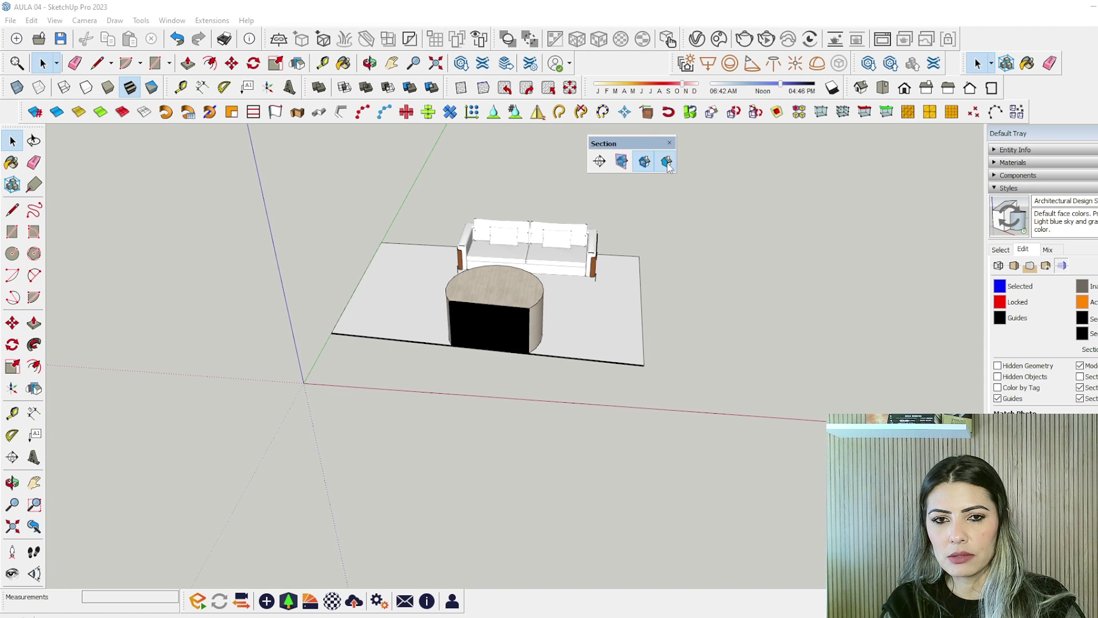
click(666, 163)
click(666, 164)
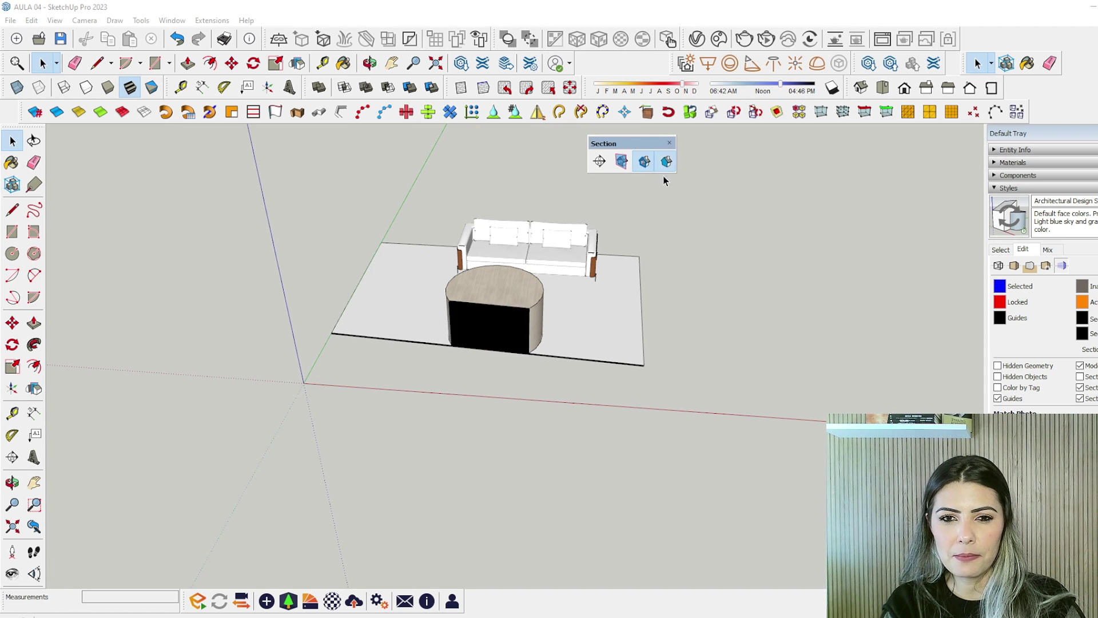
Close the Section toolbar and display it again from the toolbar list
click(670, 144)
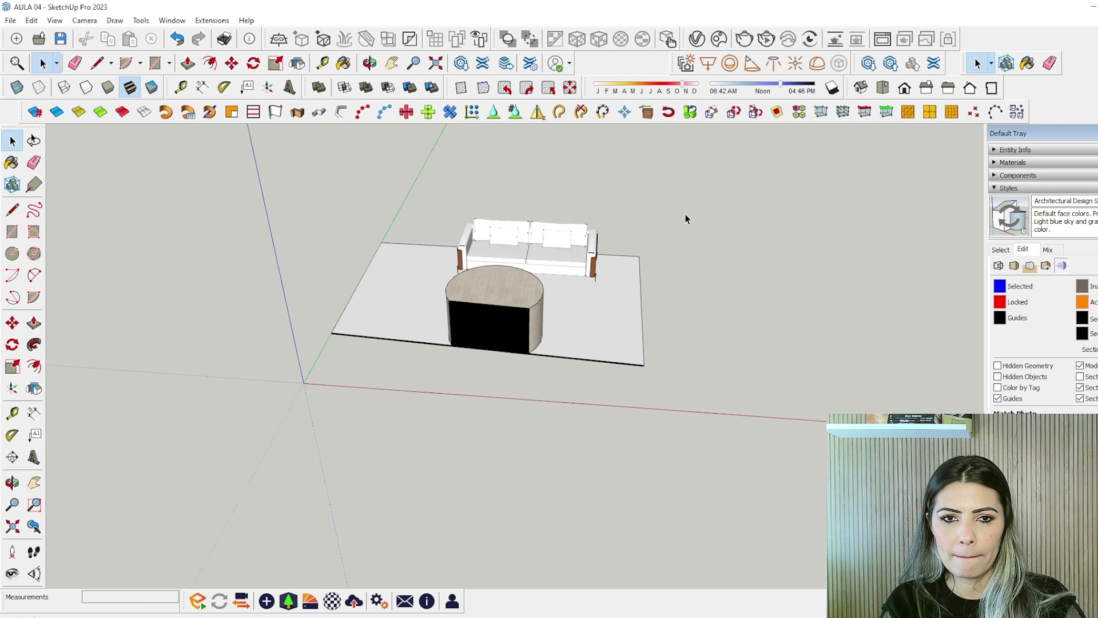
right_click(1060, 98)
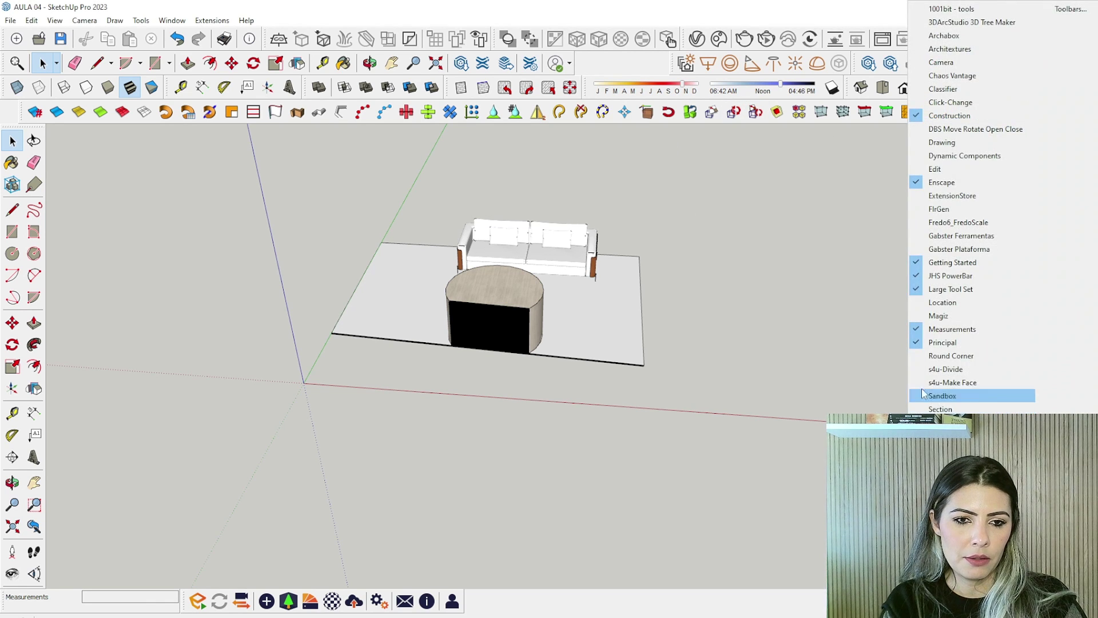
click(941, 409)
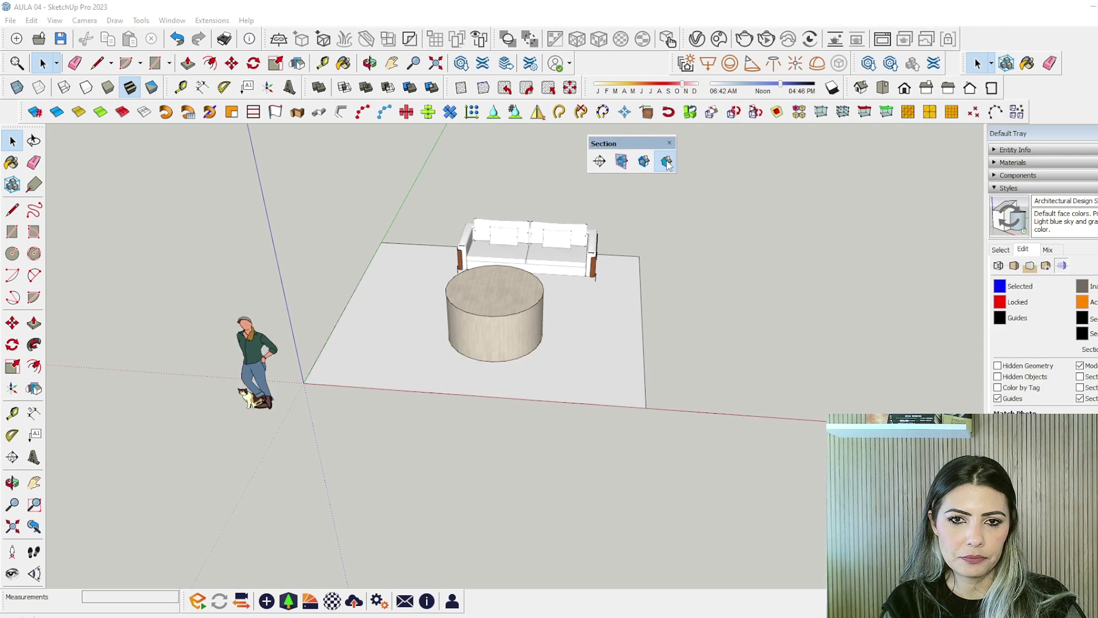
Display the section planes again and delete both the horizontal and the vertical plane
click(622, 162)
middle_drag(649, 317, 753, 196)
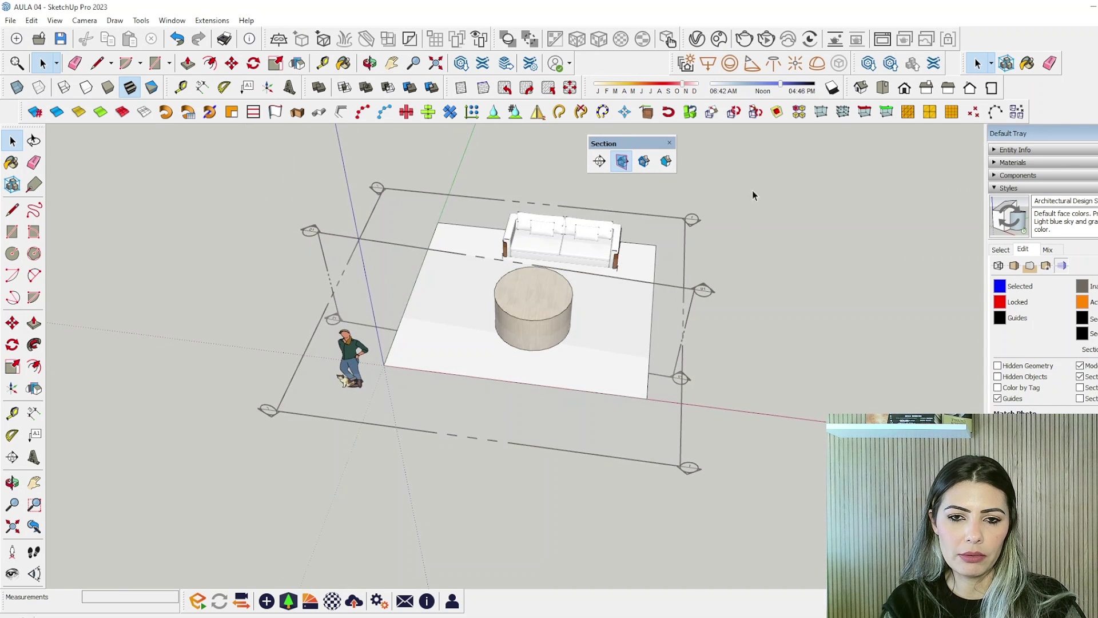
click(713, 276)
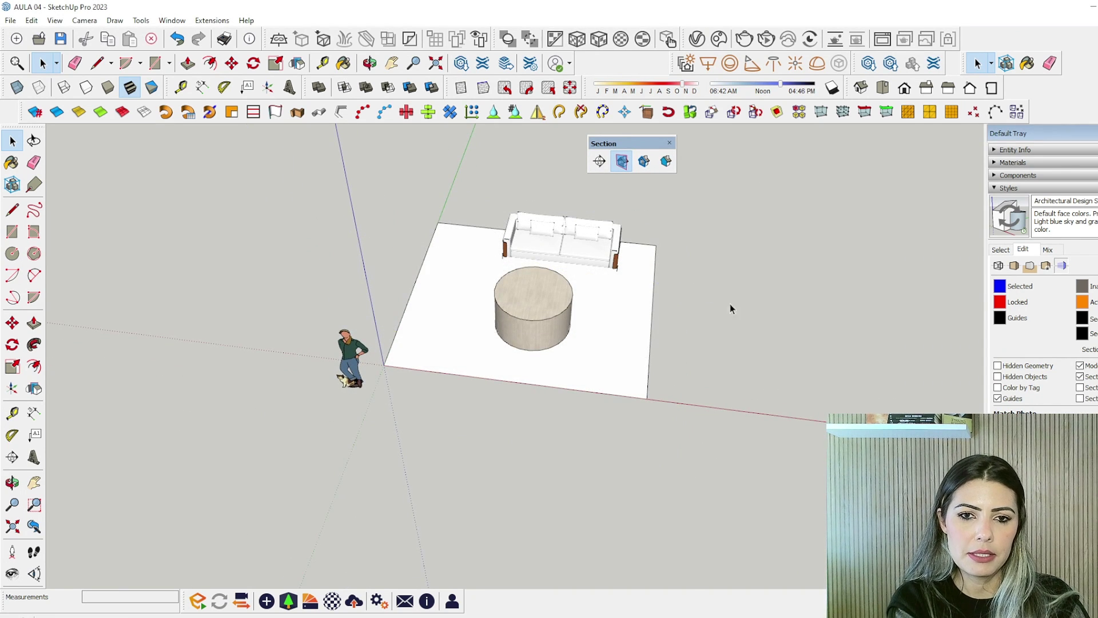
mouse_move(730, 304)
middle_down()
mouse_move(755, 309)
mouse_move(750, 299)
middle_up()
Dock the floating Section toolbar among the toolbars above the model
key(space)
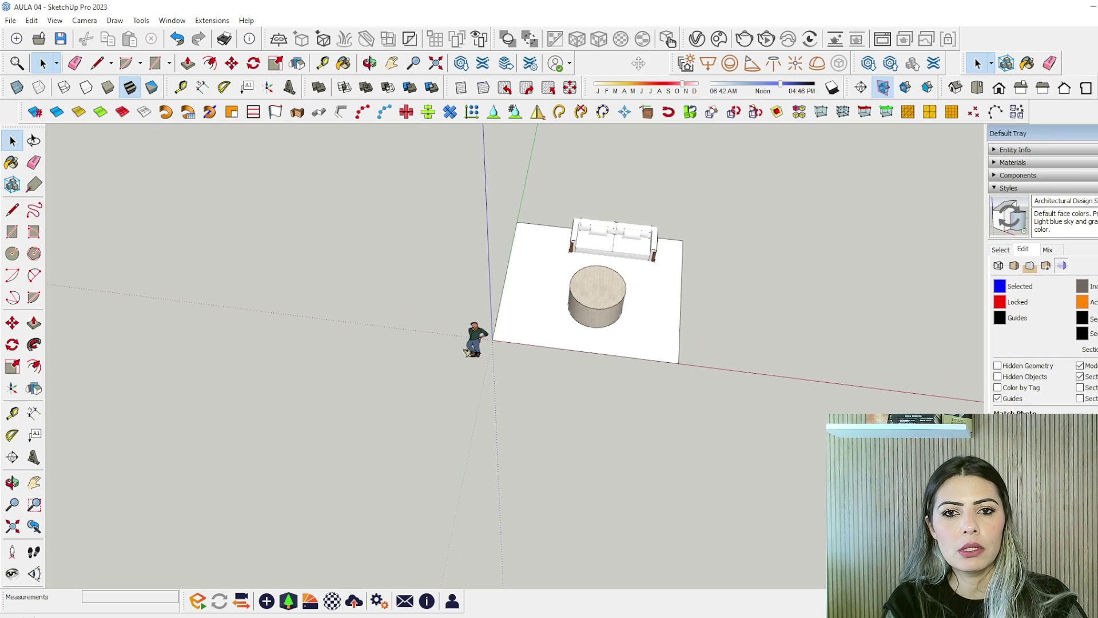
drag(607, 143, 612, 54)
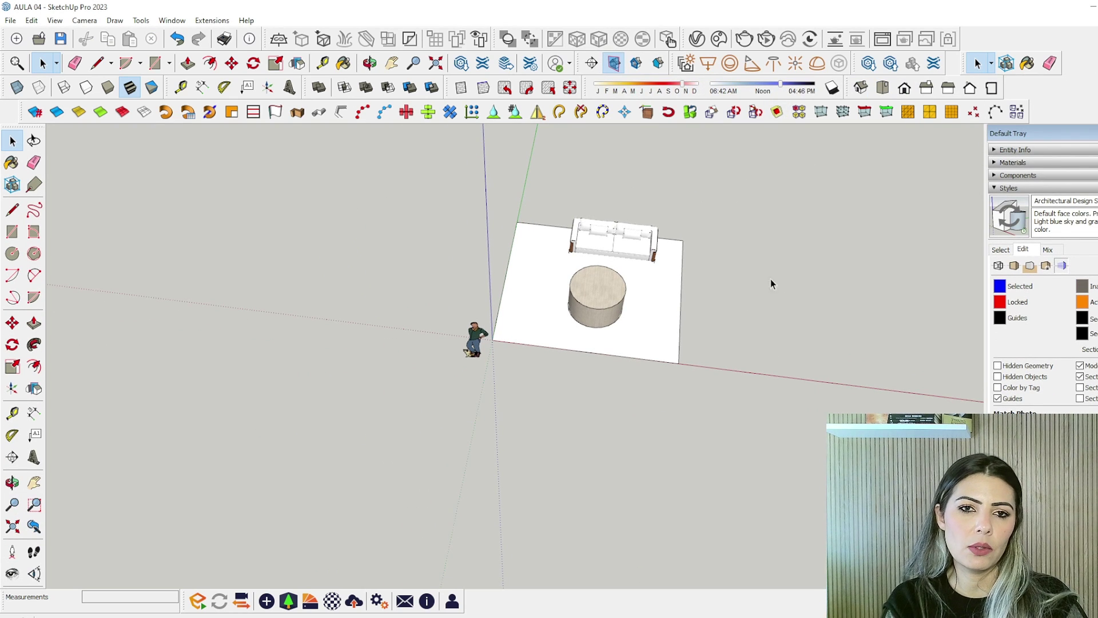
middle_drag(771, 279, 976, 284)
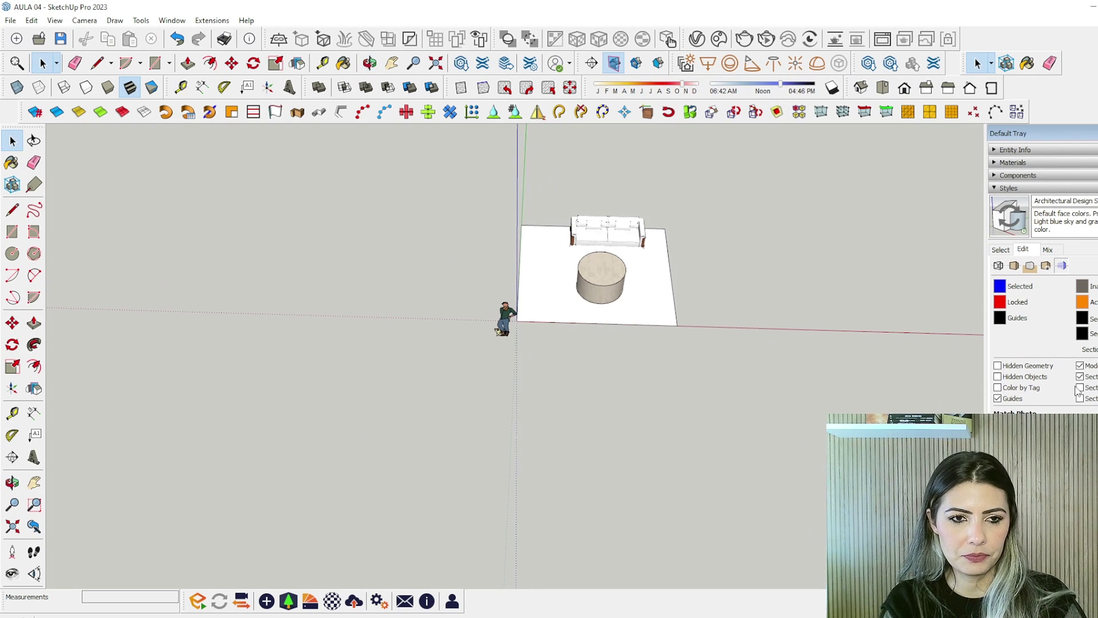
middle_drag(976, 180, 646, 404)
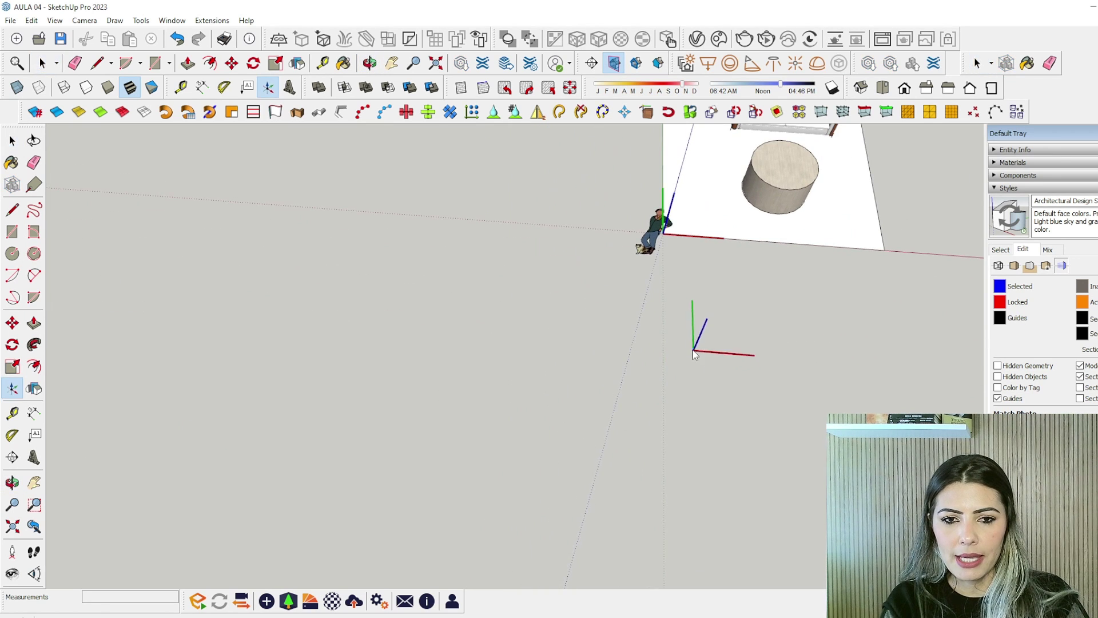
middle_drag(692, 351, 352, 401)
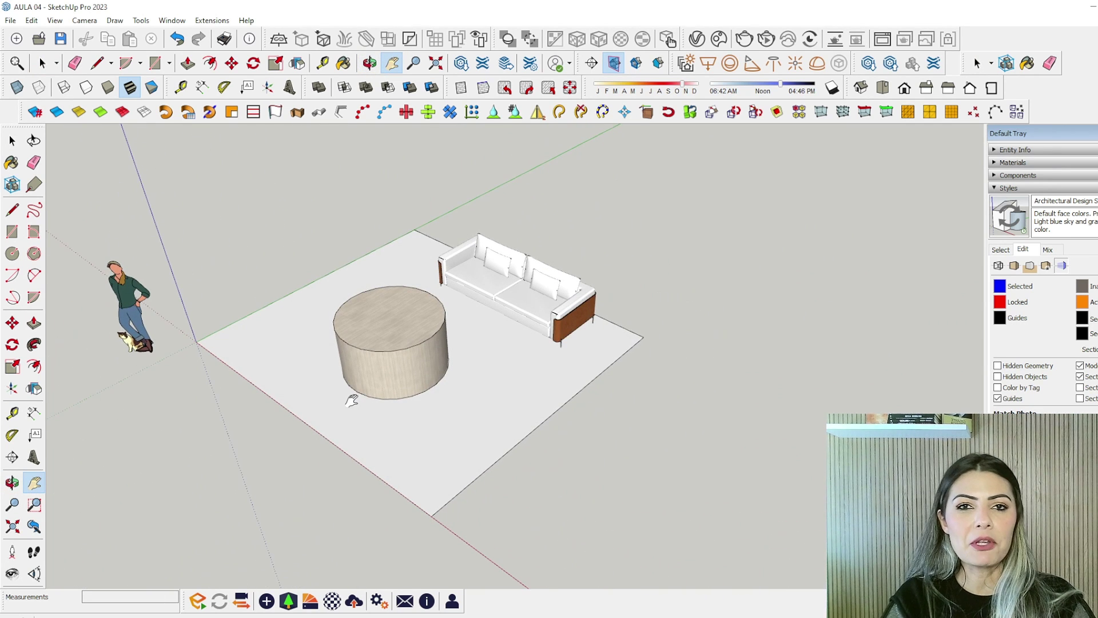